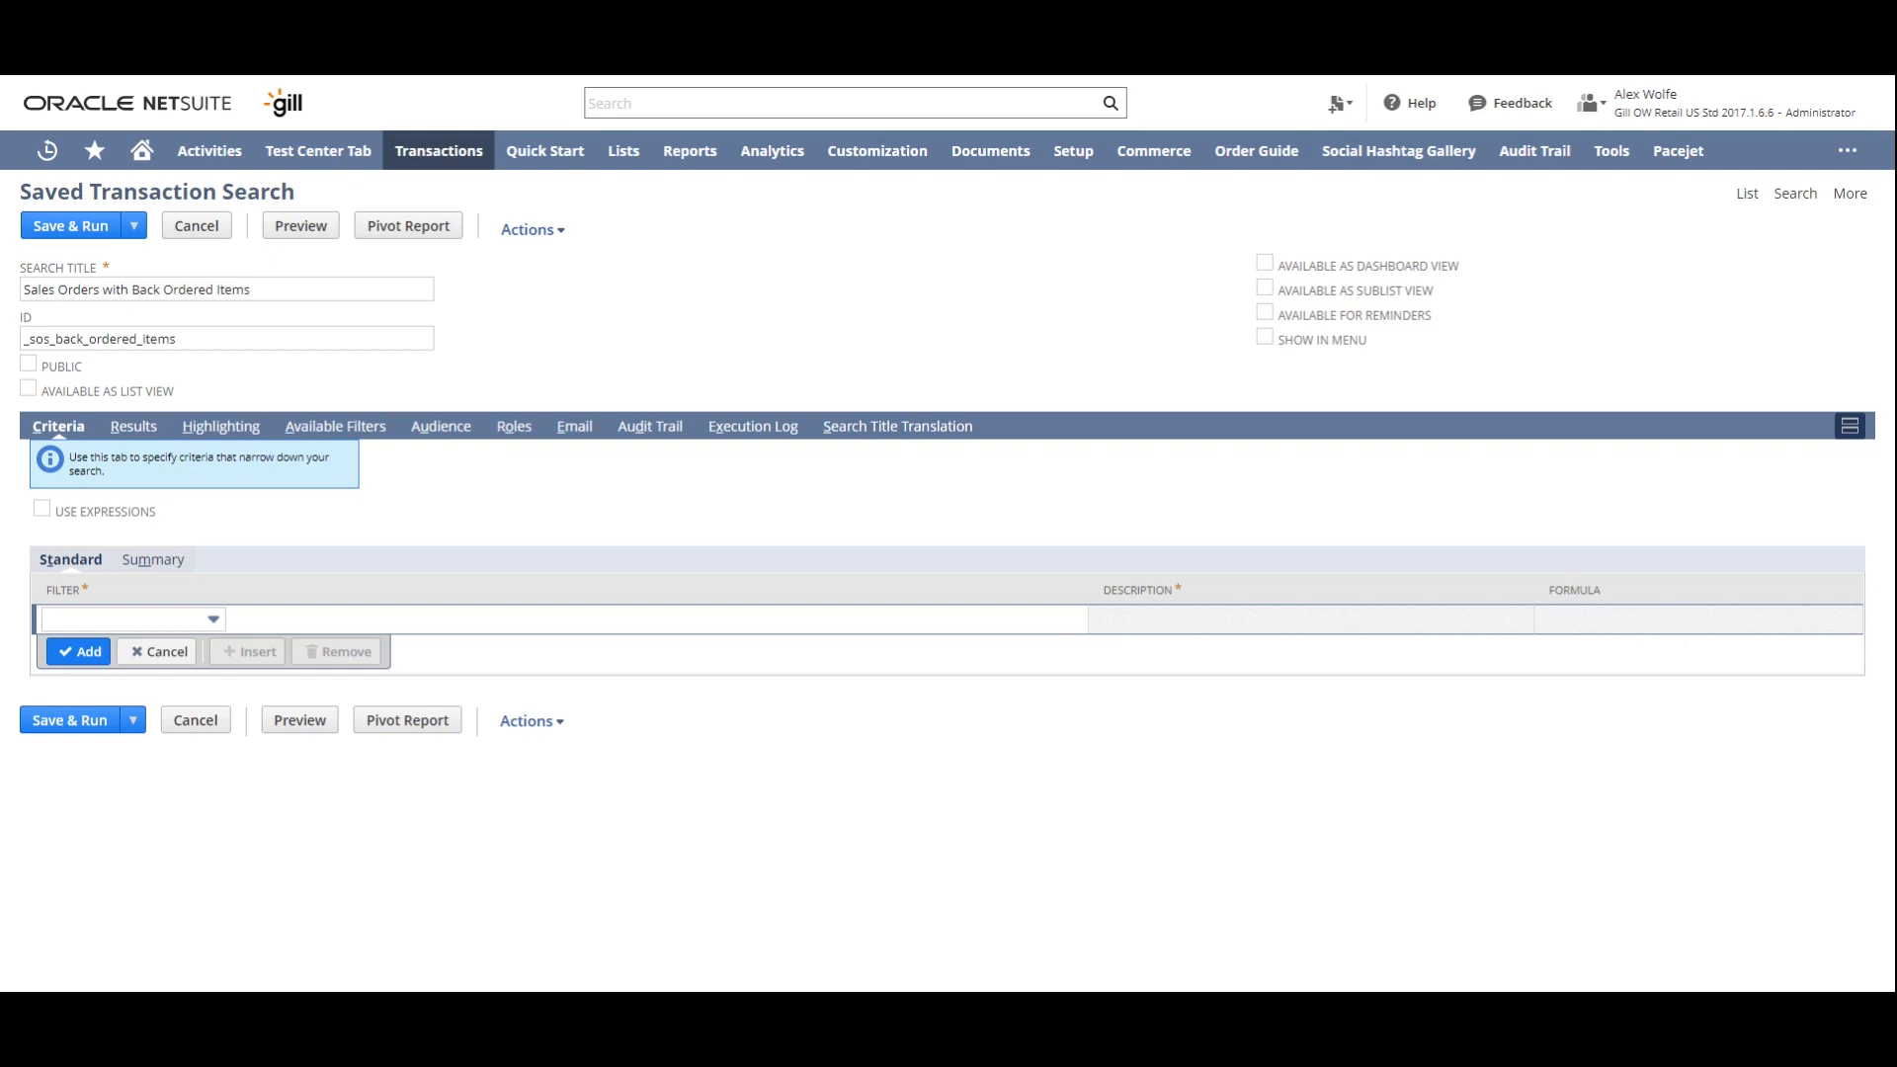
pyautogui.click(137, 621)
pyautogui.click(137, 622)
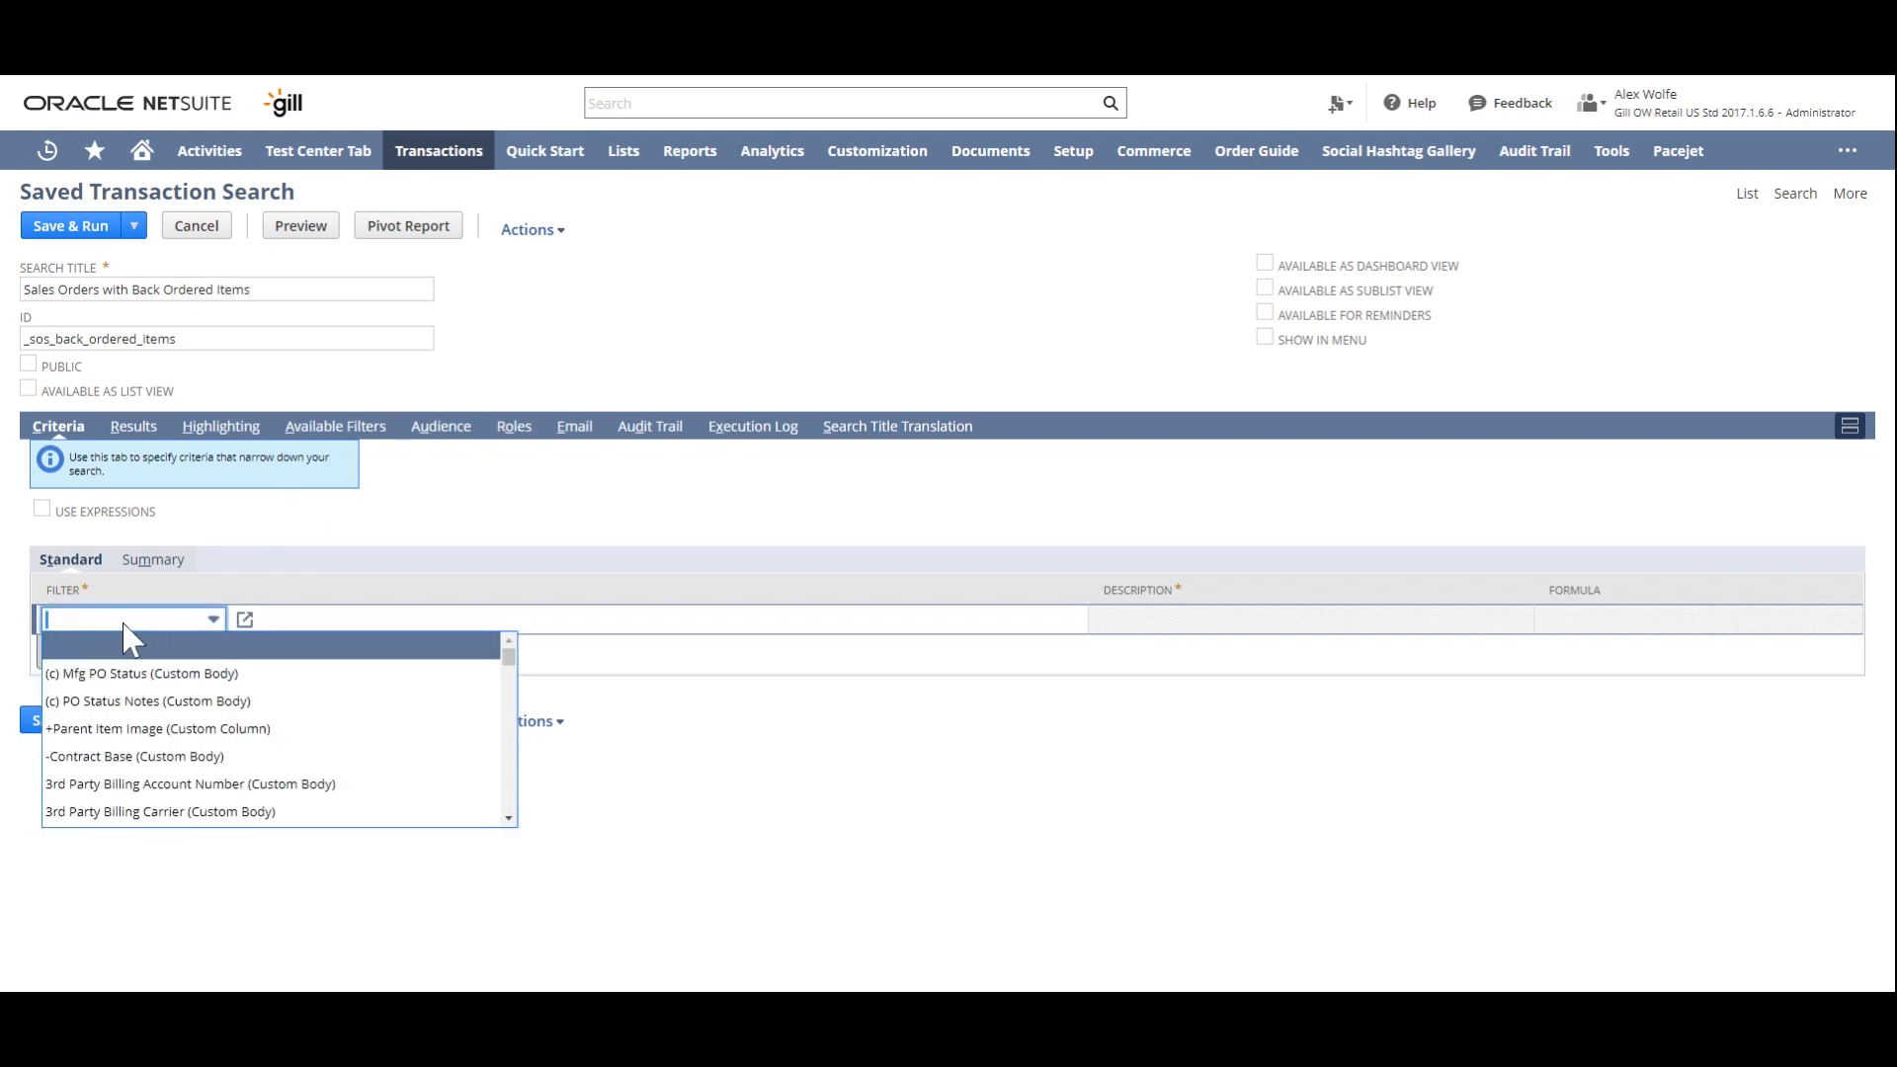
pyautogui.write('q')
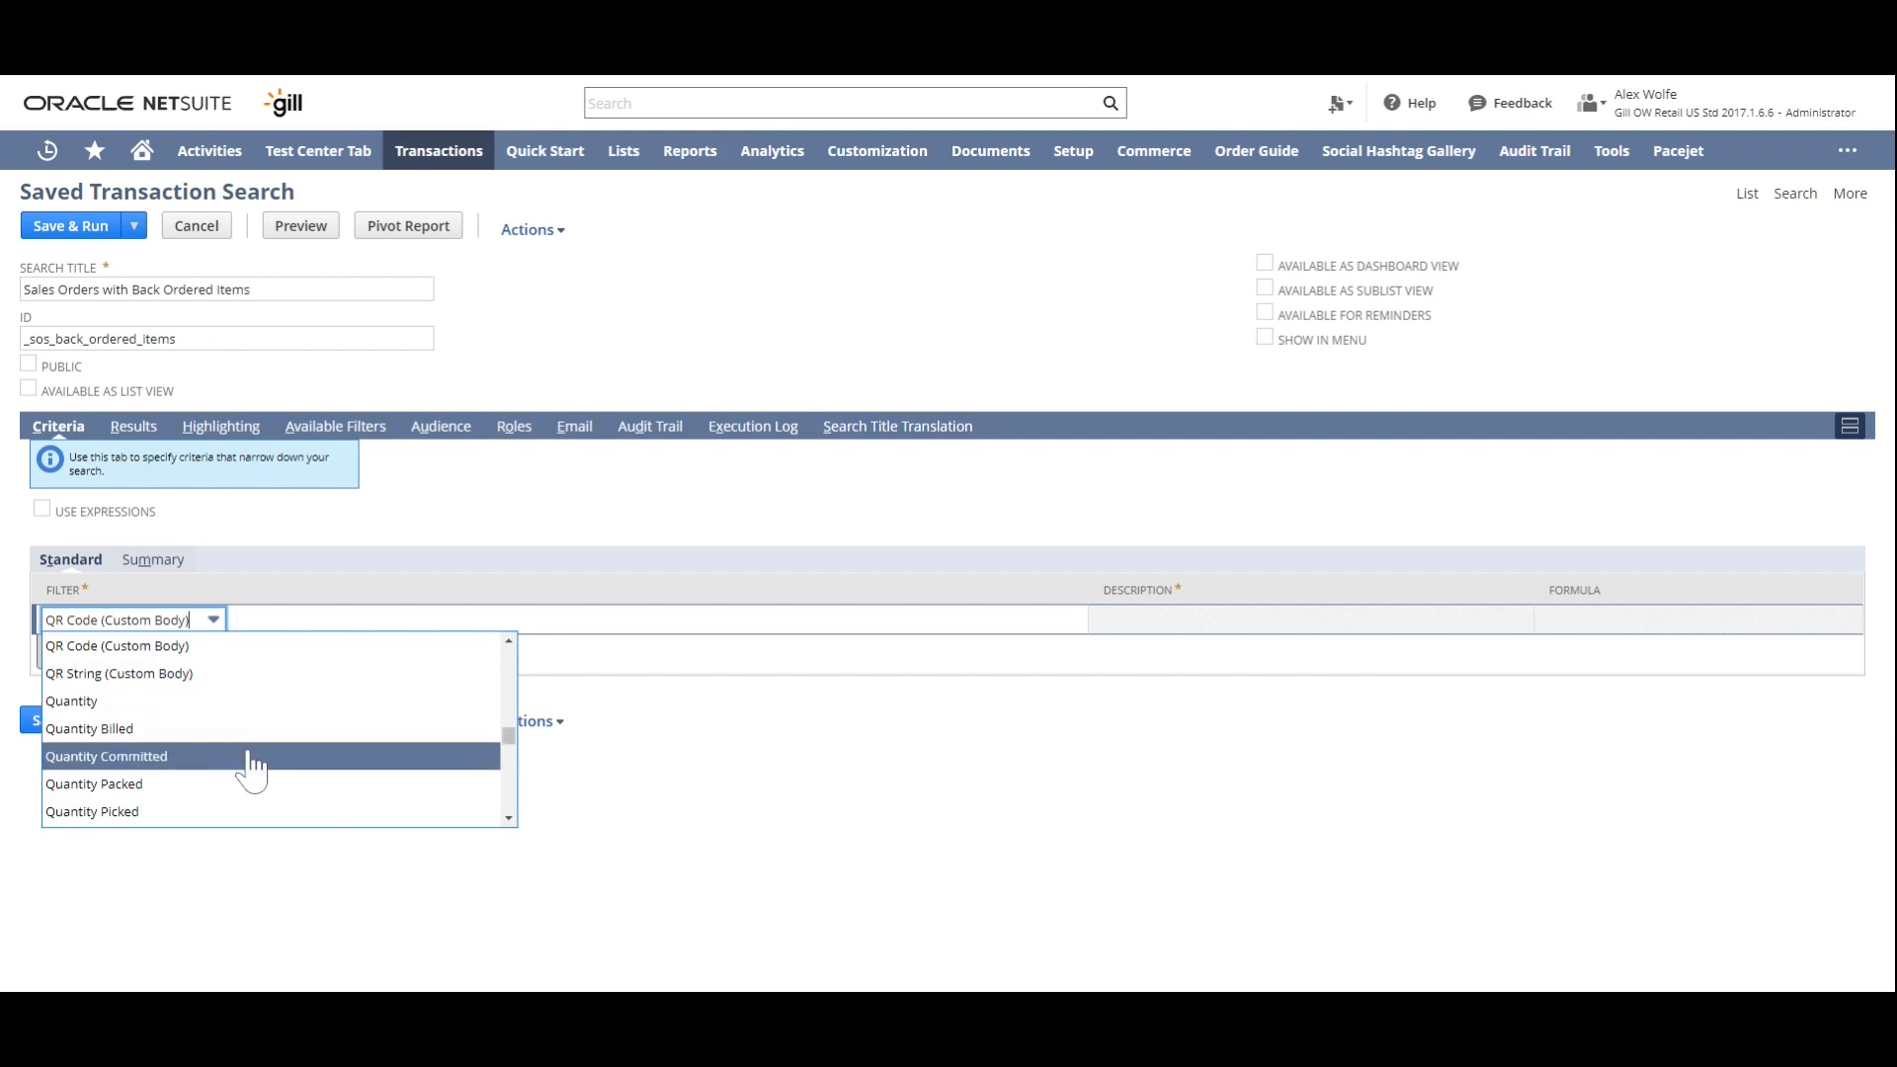
pyautogui.scroll(-1, 250, 765)
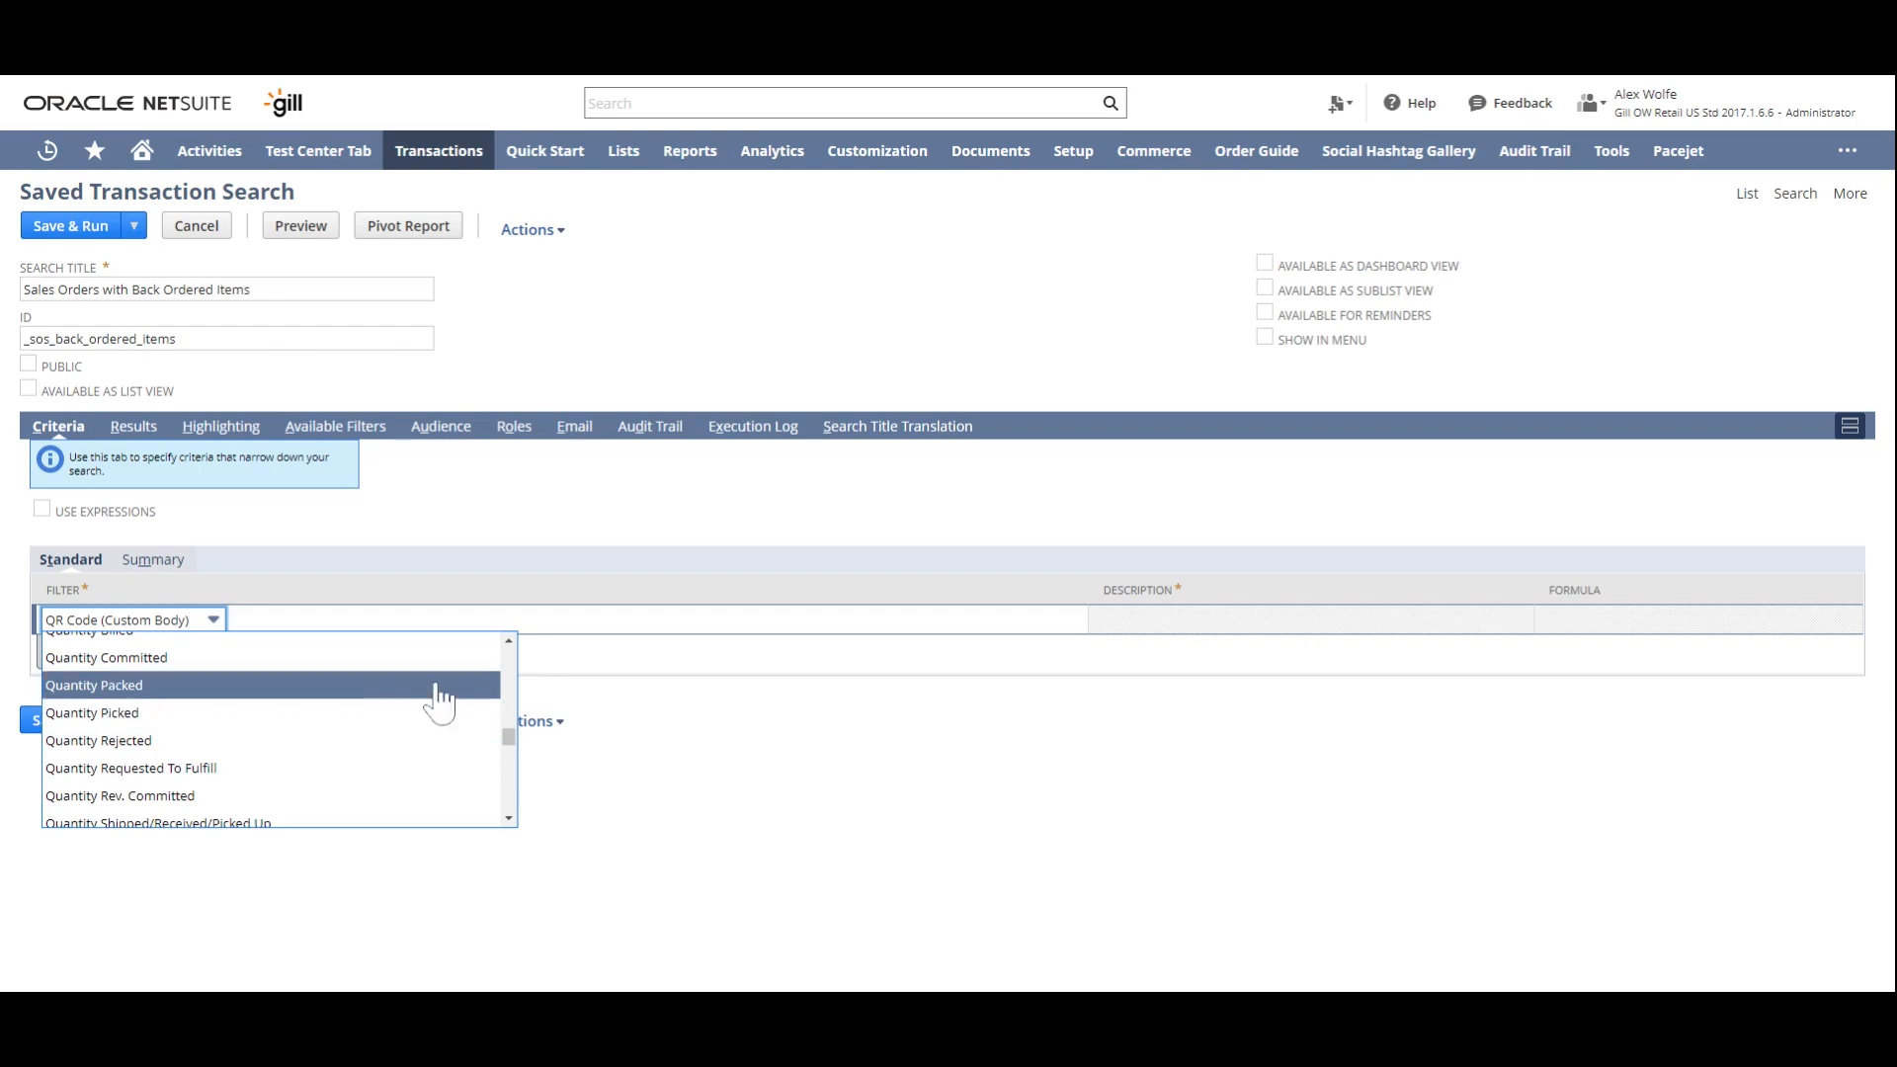
pyautogui.click(505, 518)
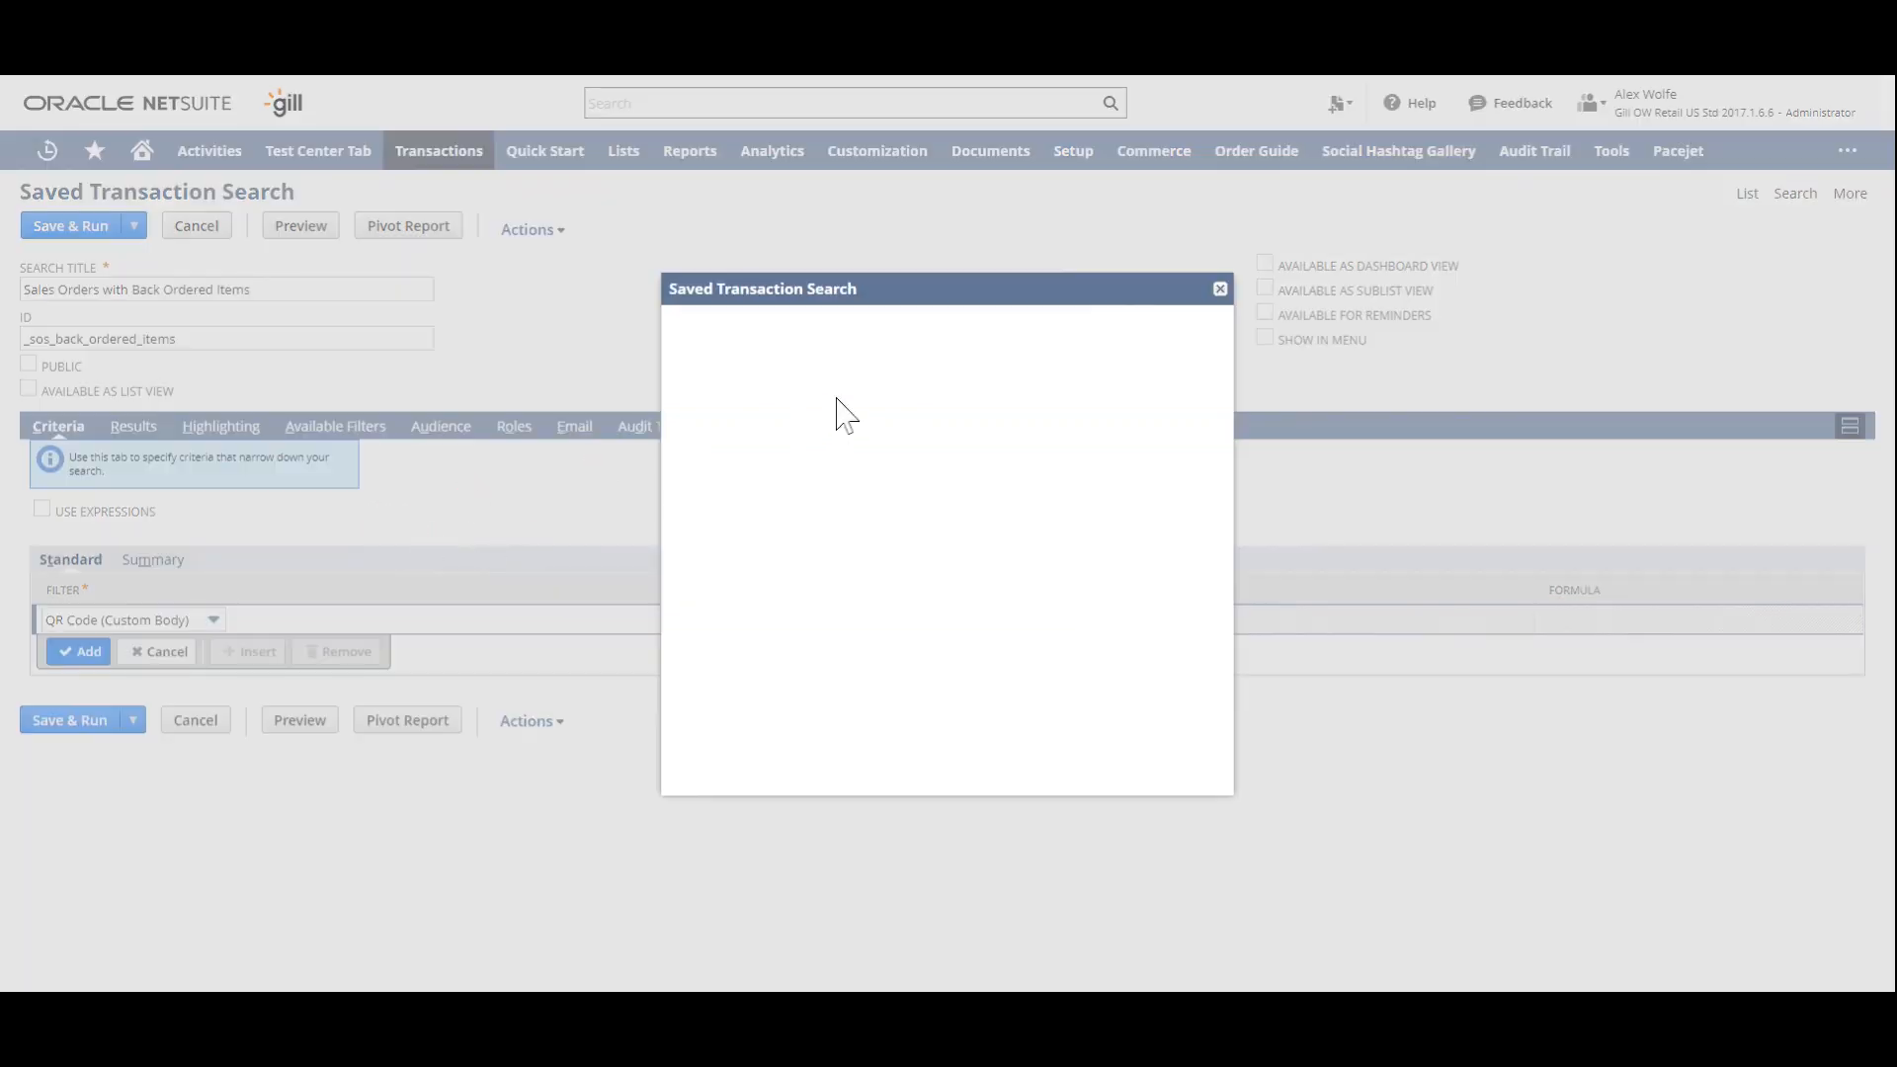
pyautogui.moveTo(1224, 290); pyautogui.dragTo(1218, 292)
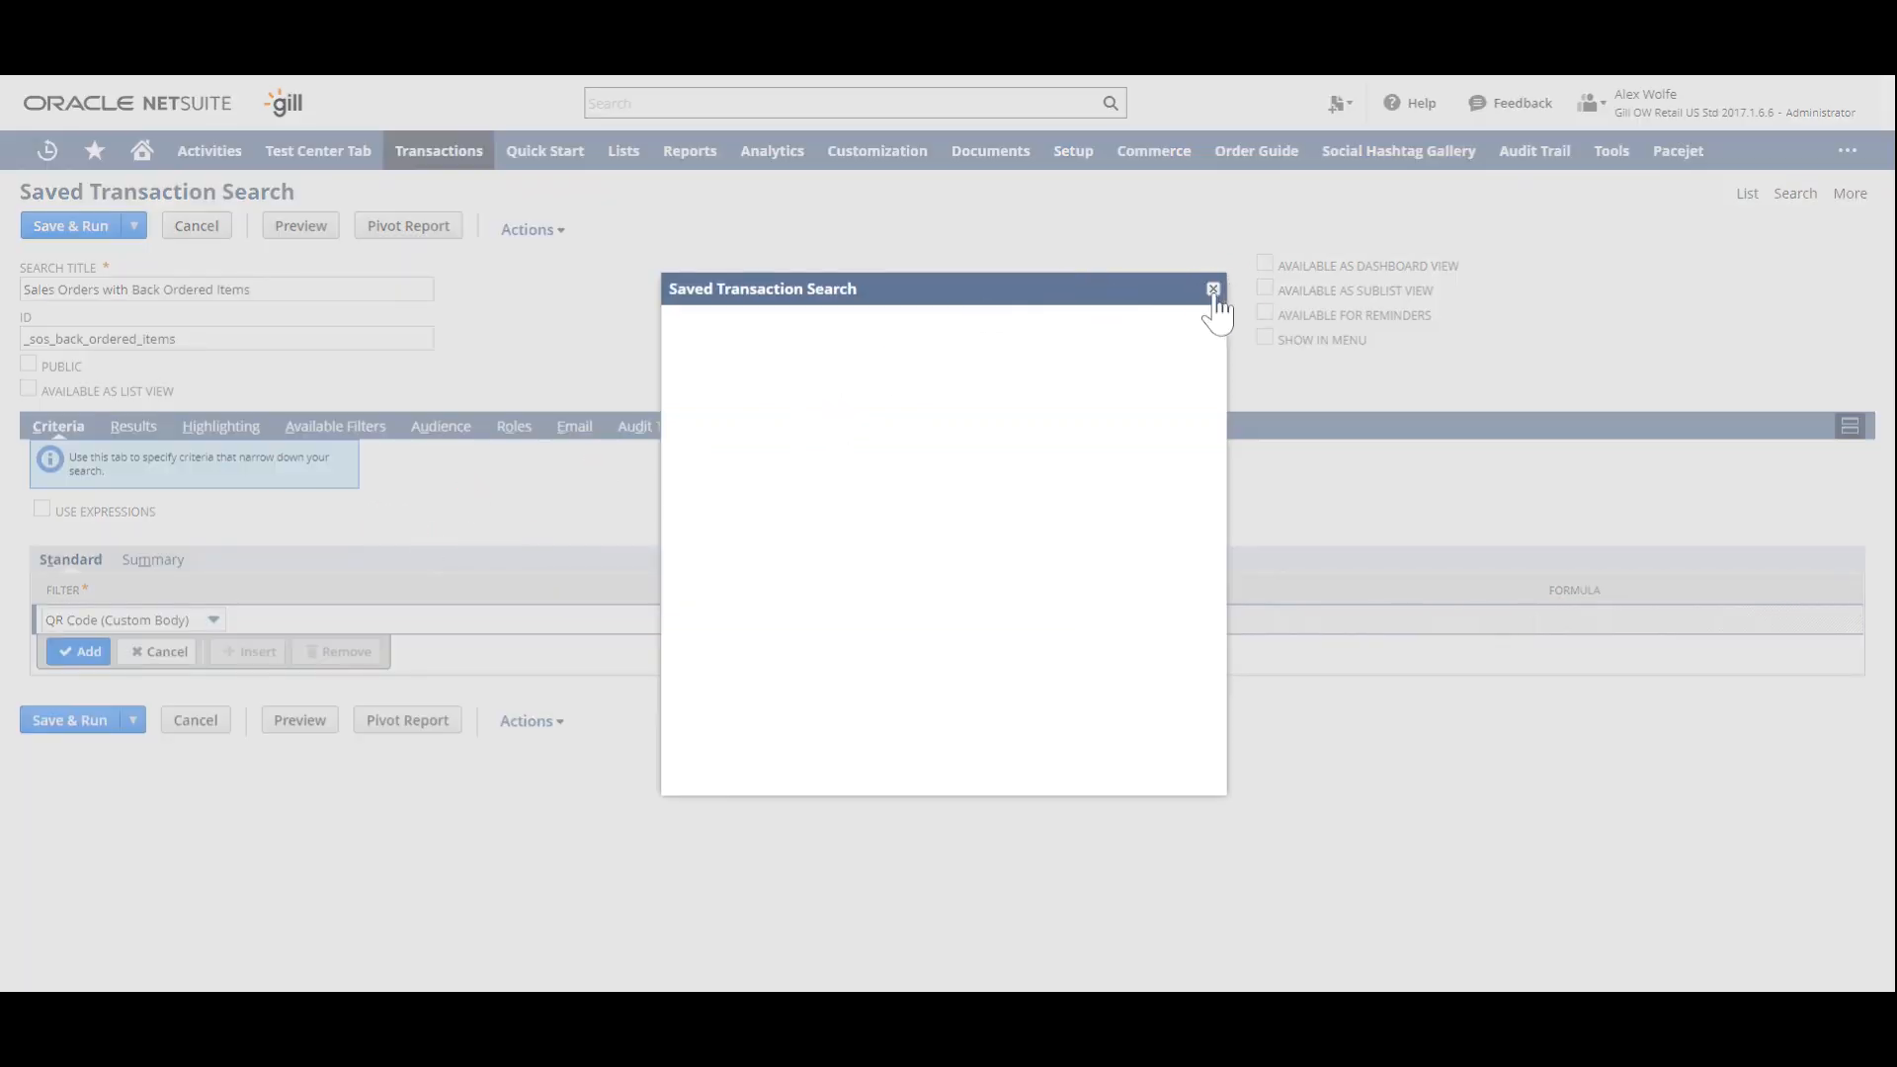
pyautogui.click(1216, 291)
pyautogui.press('BackSpace')
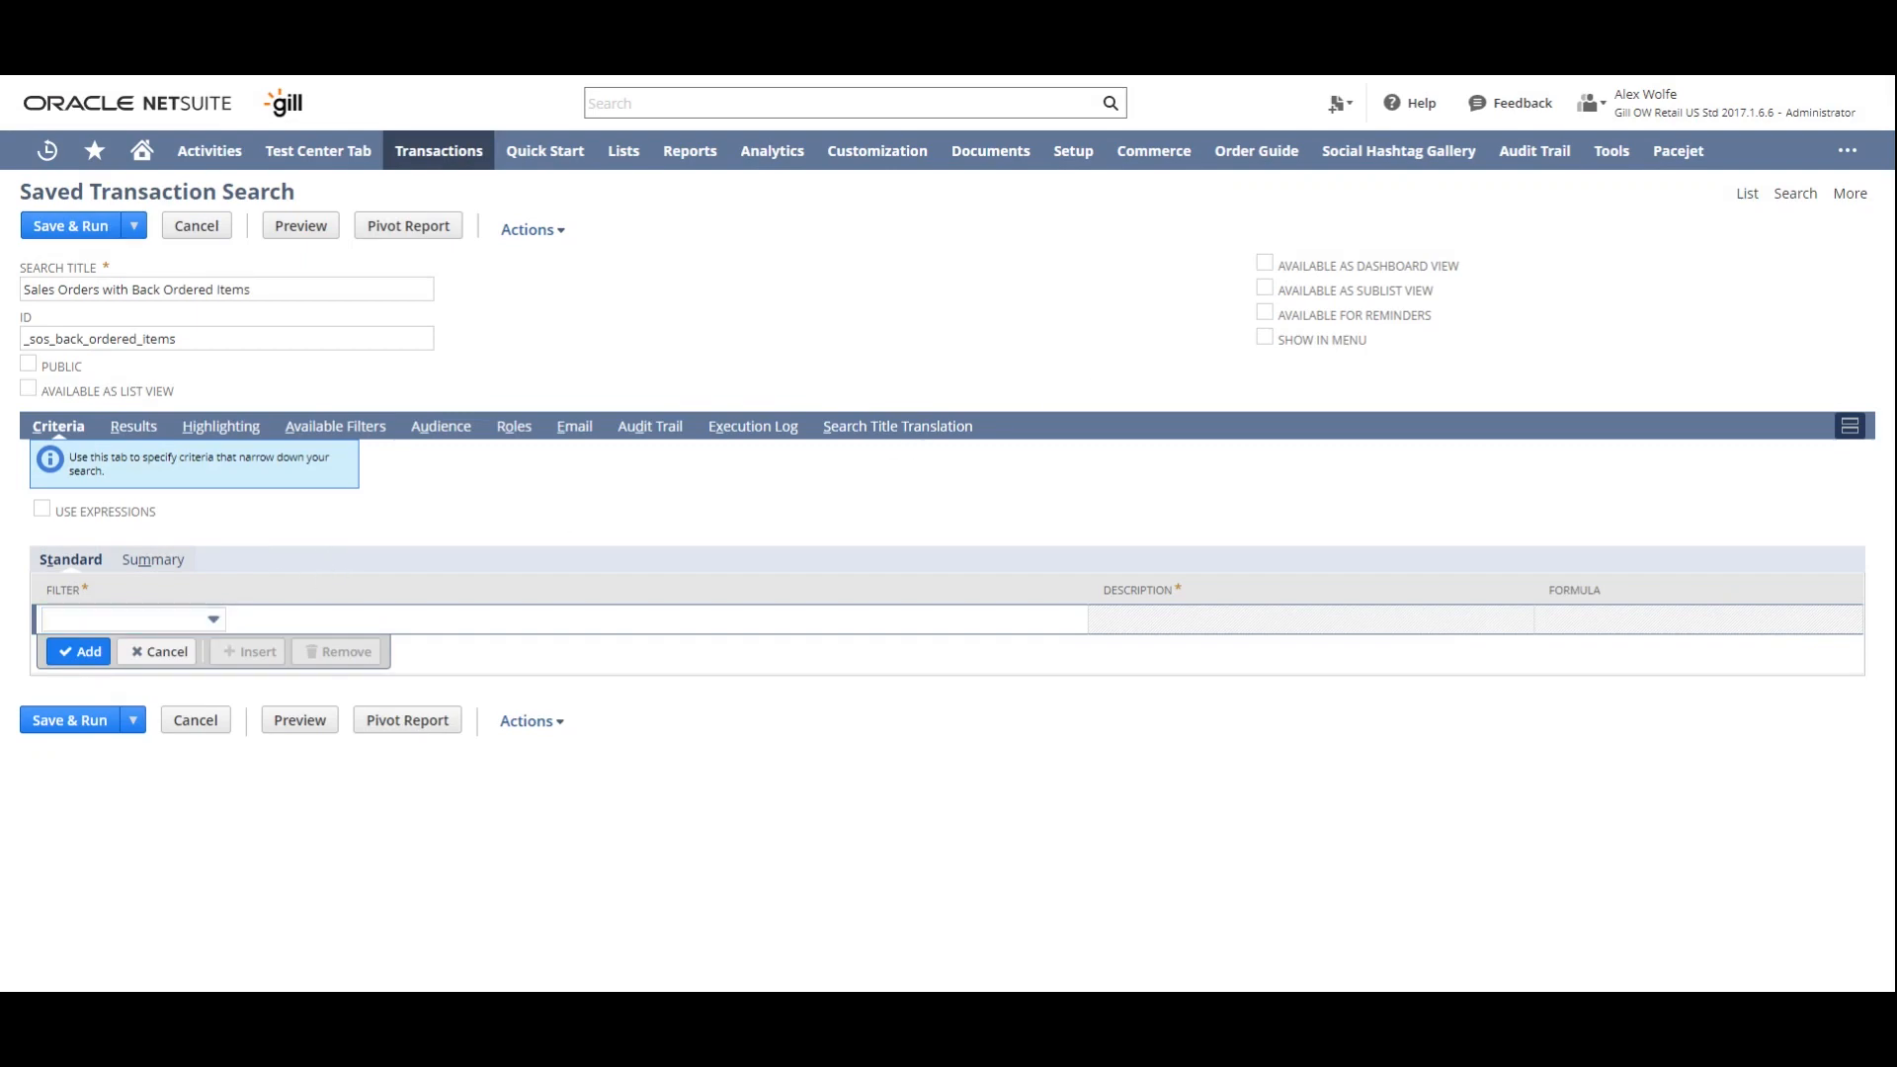
# - Add a Type filter to the search criteria that limits the transactions to Sales Order
pyautogui.click(115, 618)
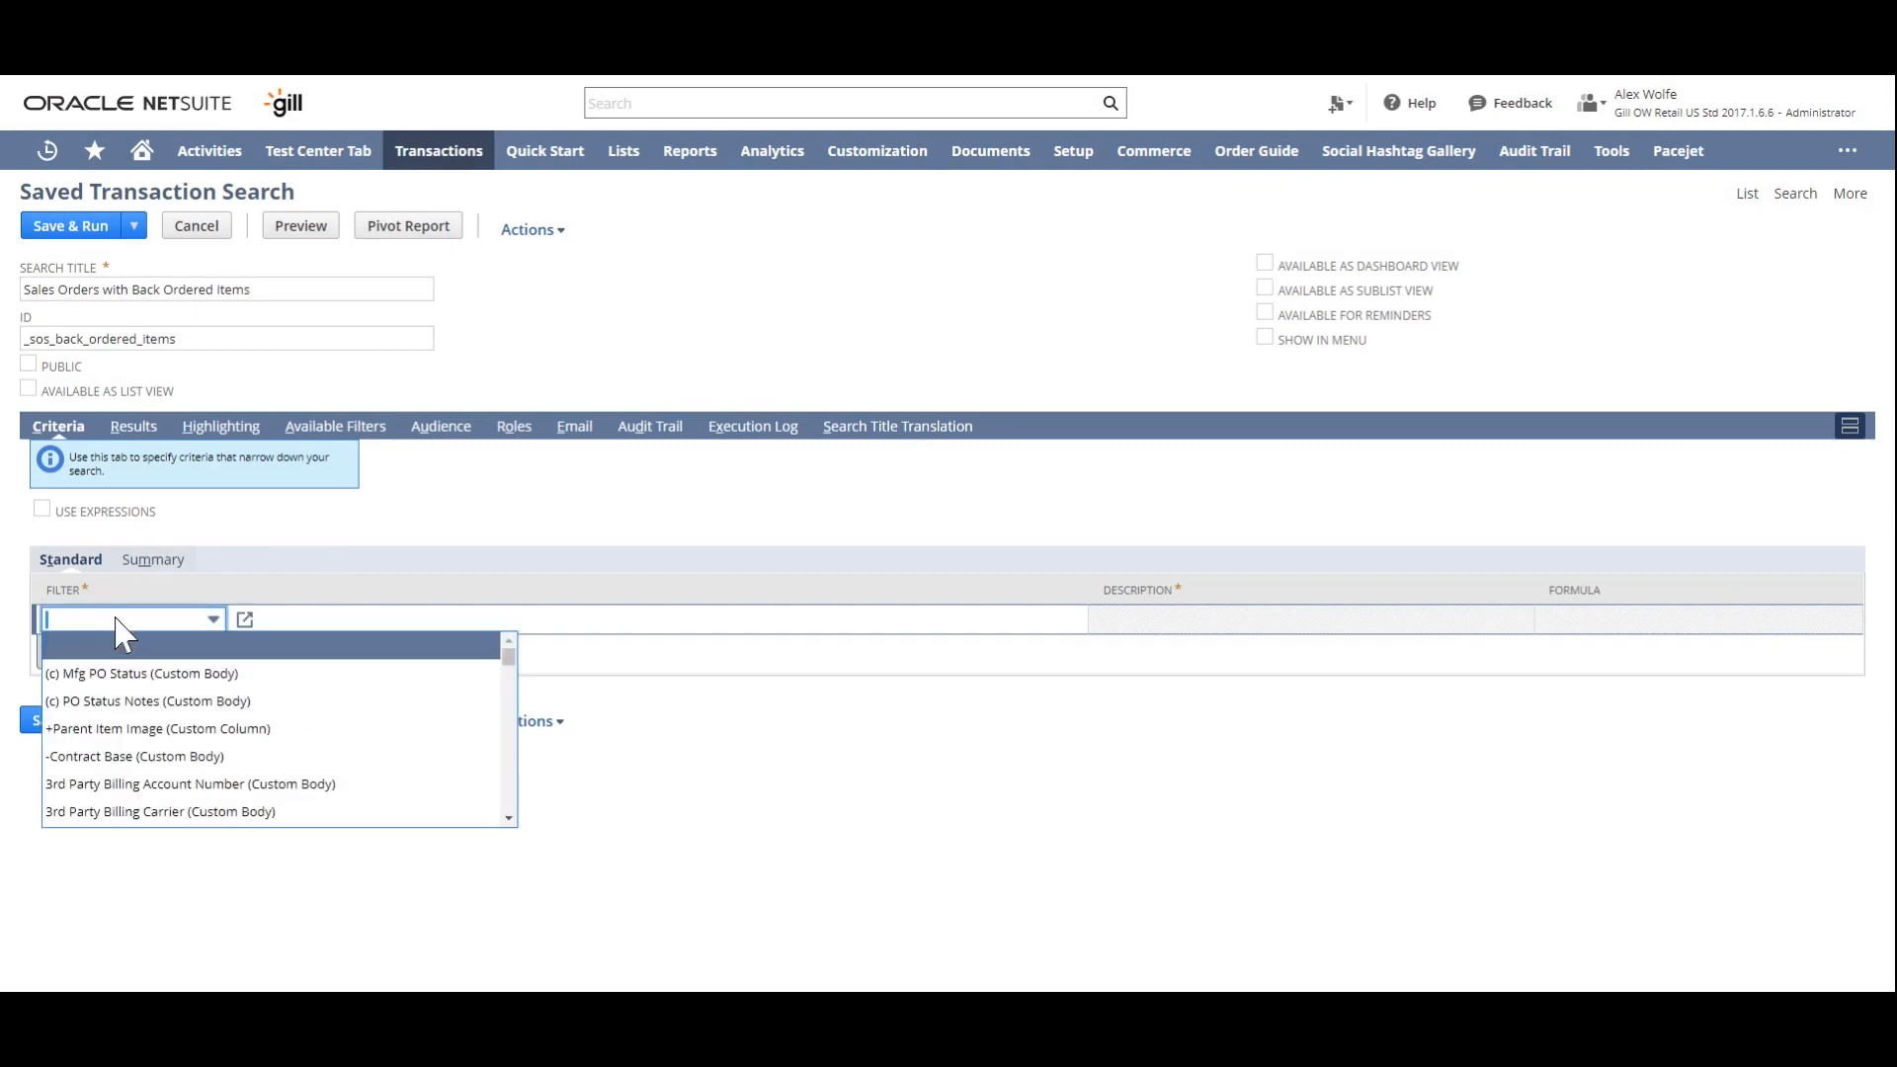
pyautogui.write('Type')
pyautogui.click(118, 645)
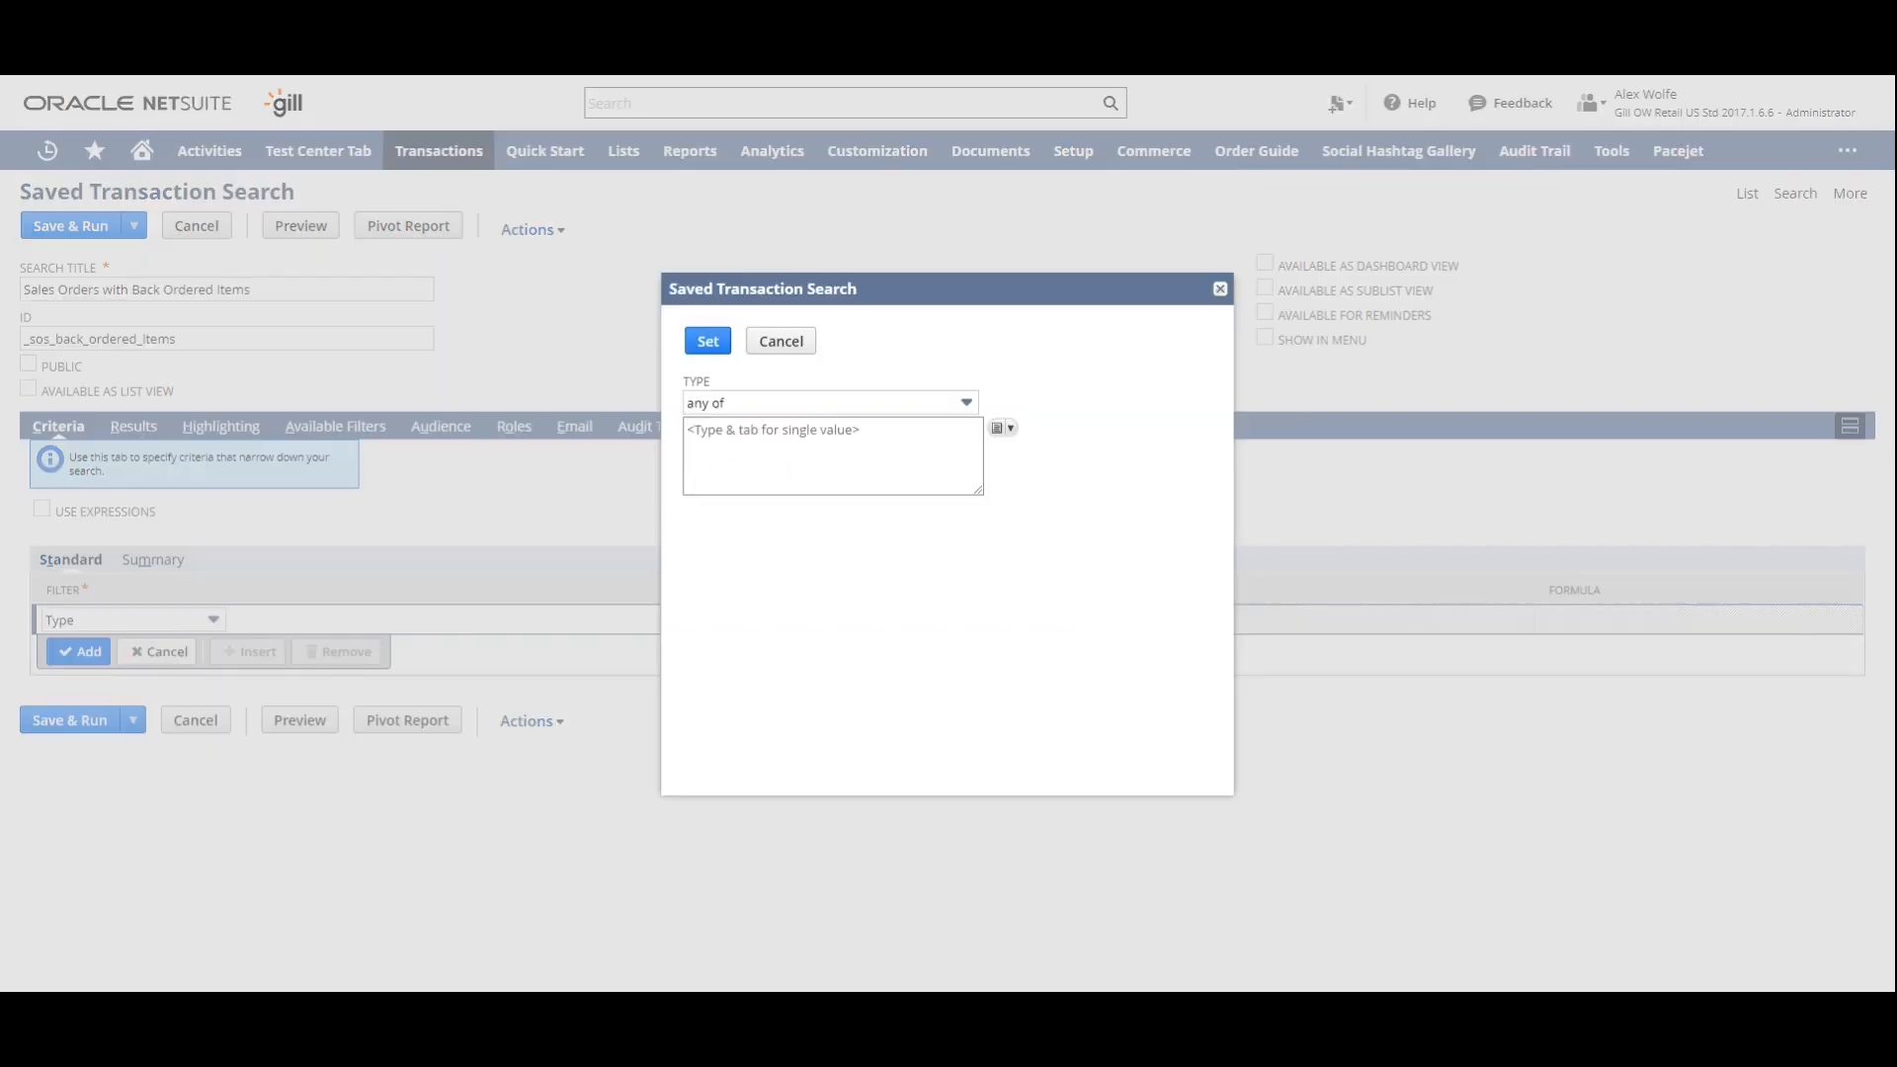
pyautogui.write('s')
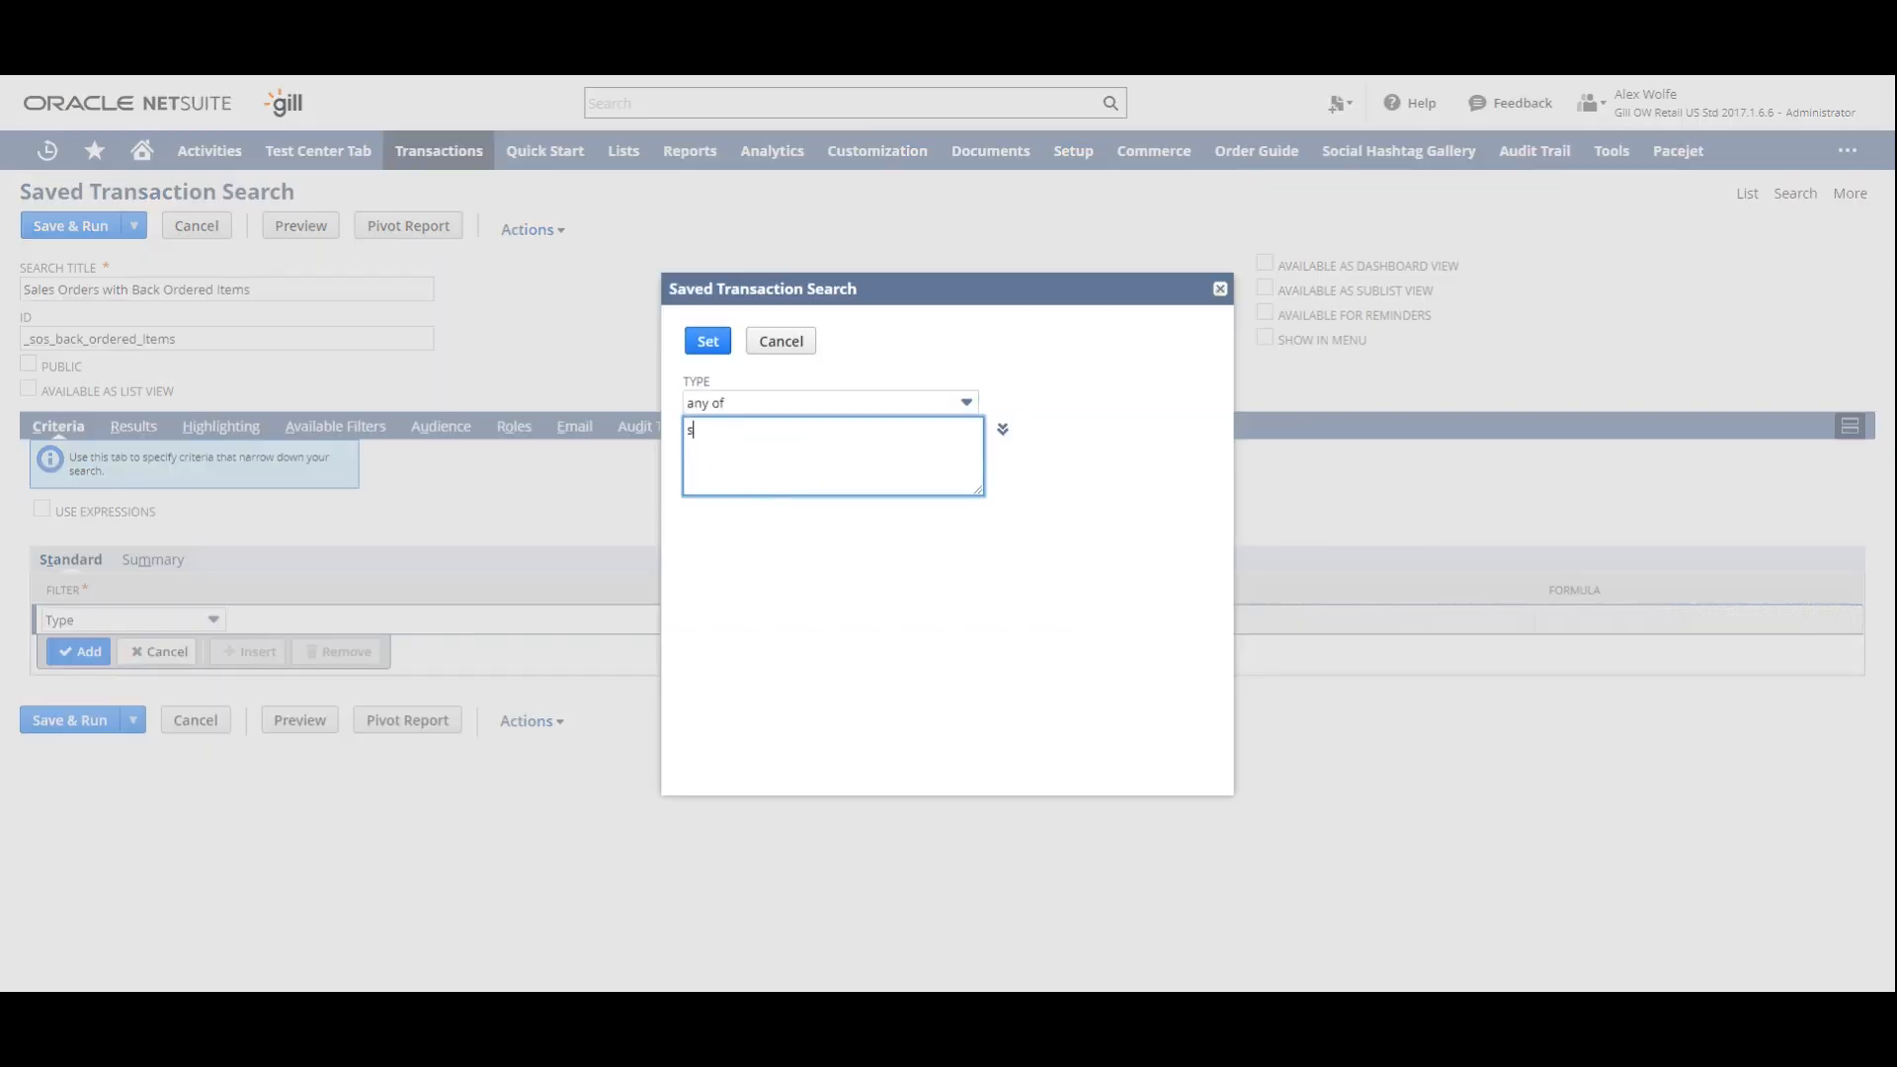
pyautogui.write('ales')
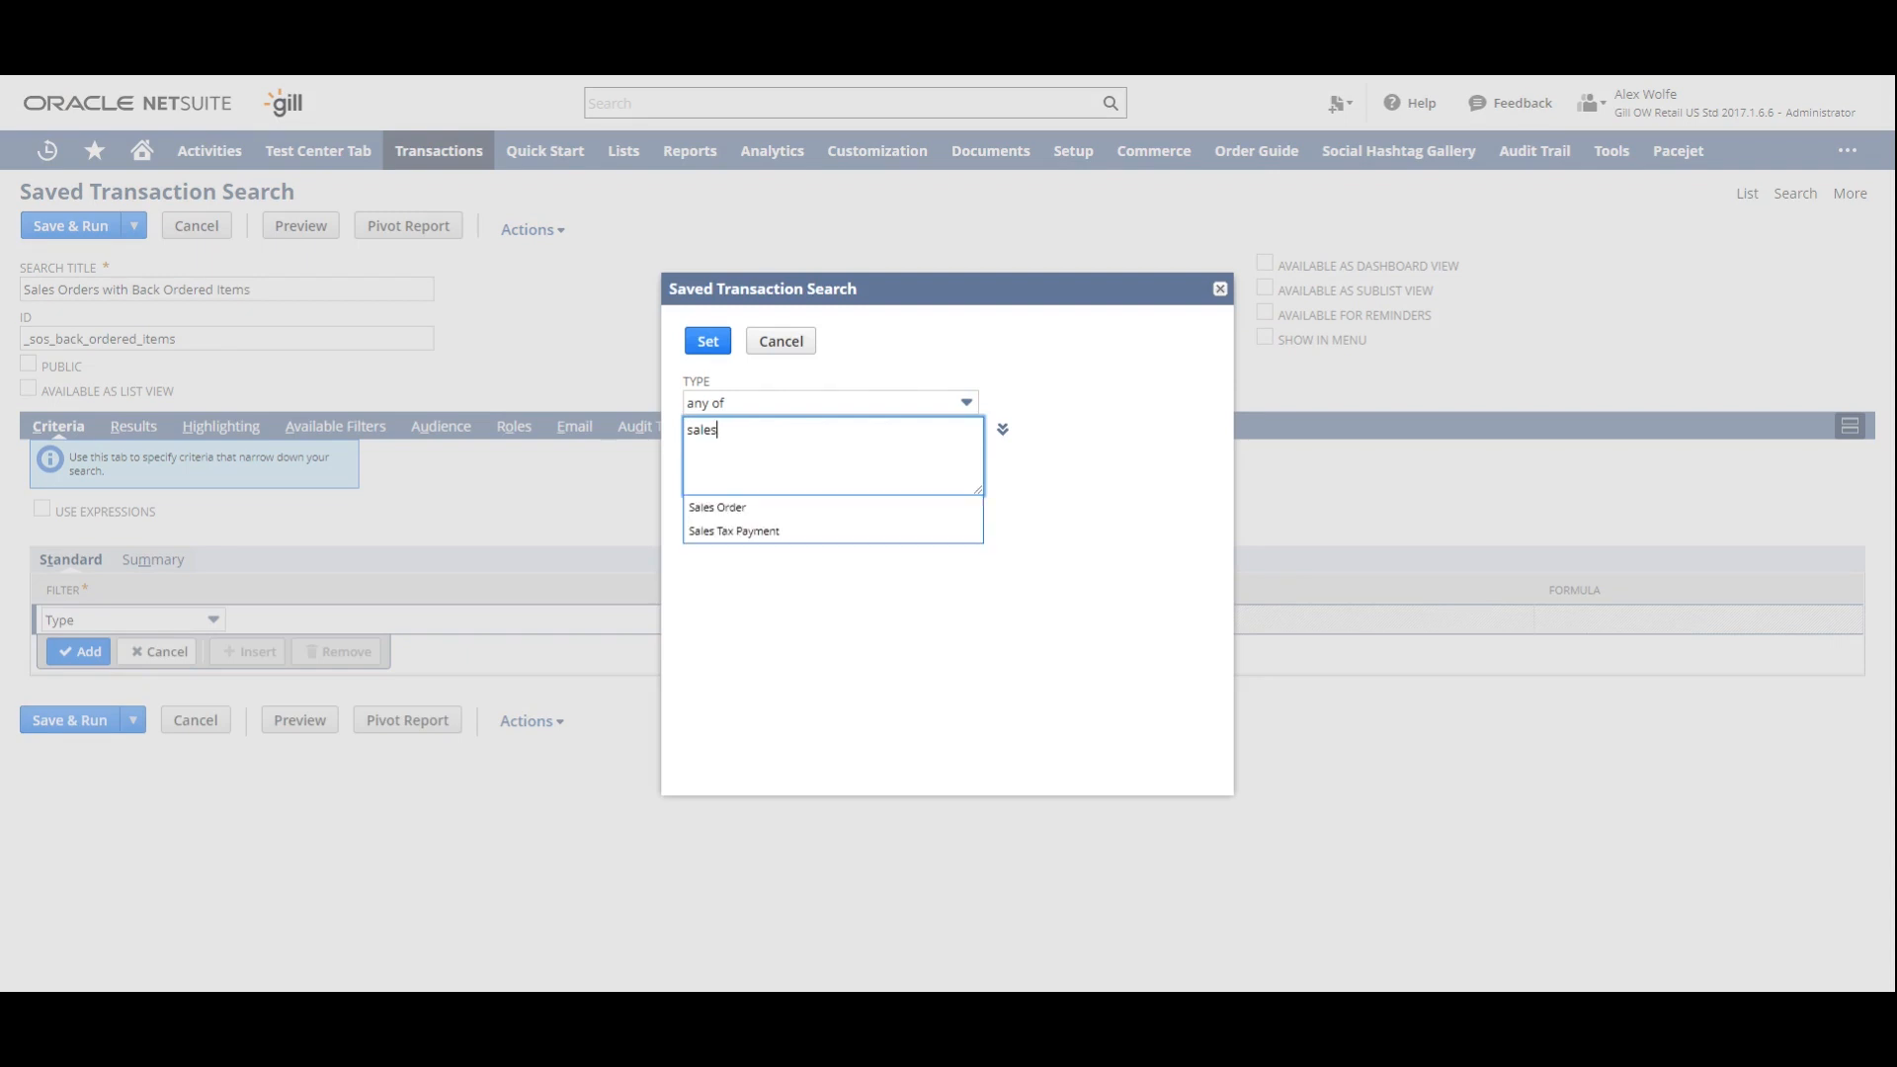
pyautogui.click(761, 509)
pyautogui.click(709, 341)
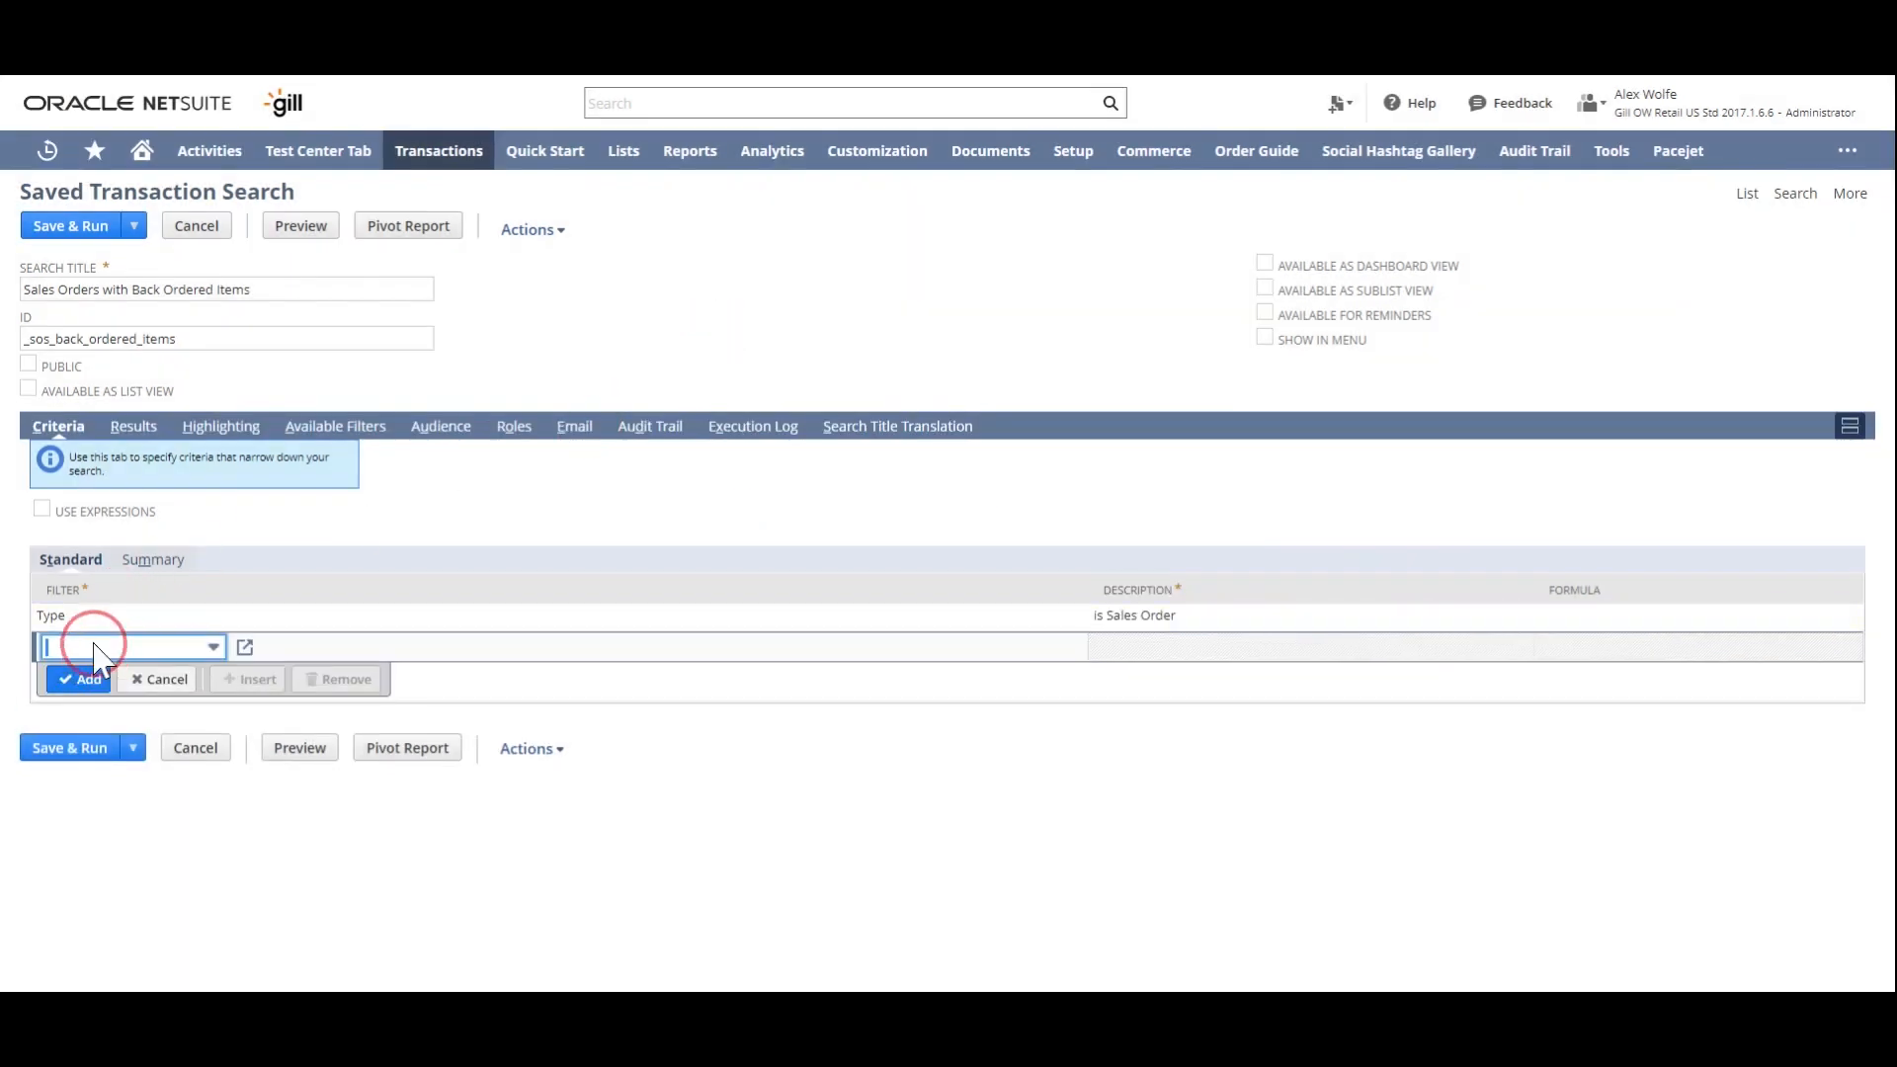
# - Start a second criterion with the Status filter and open the multiple-selection list for its values
pyautogui.click(107, 646)
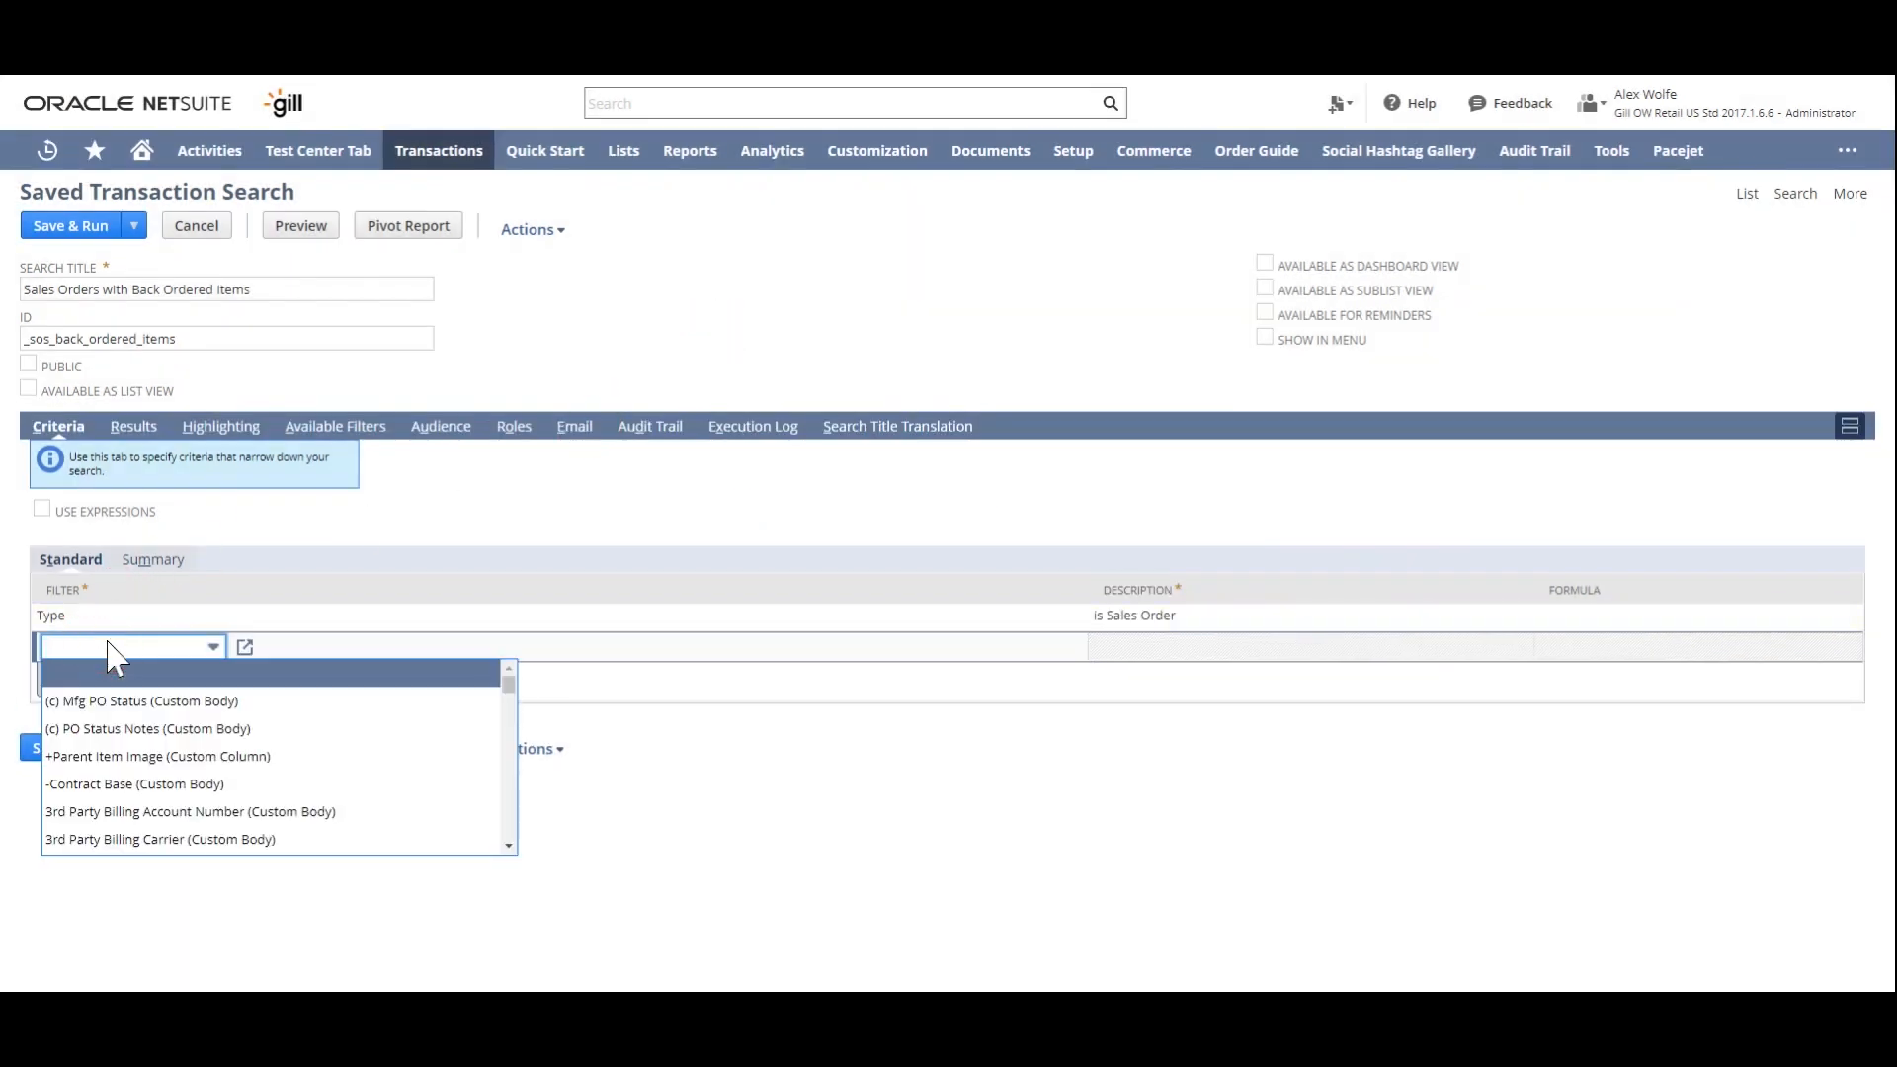
pyautogui.write('Start Date')
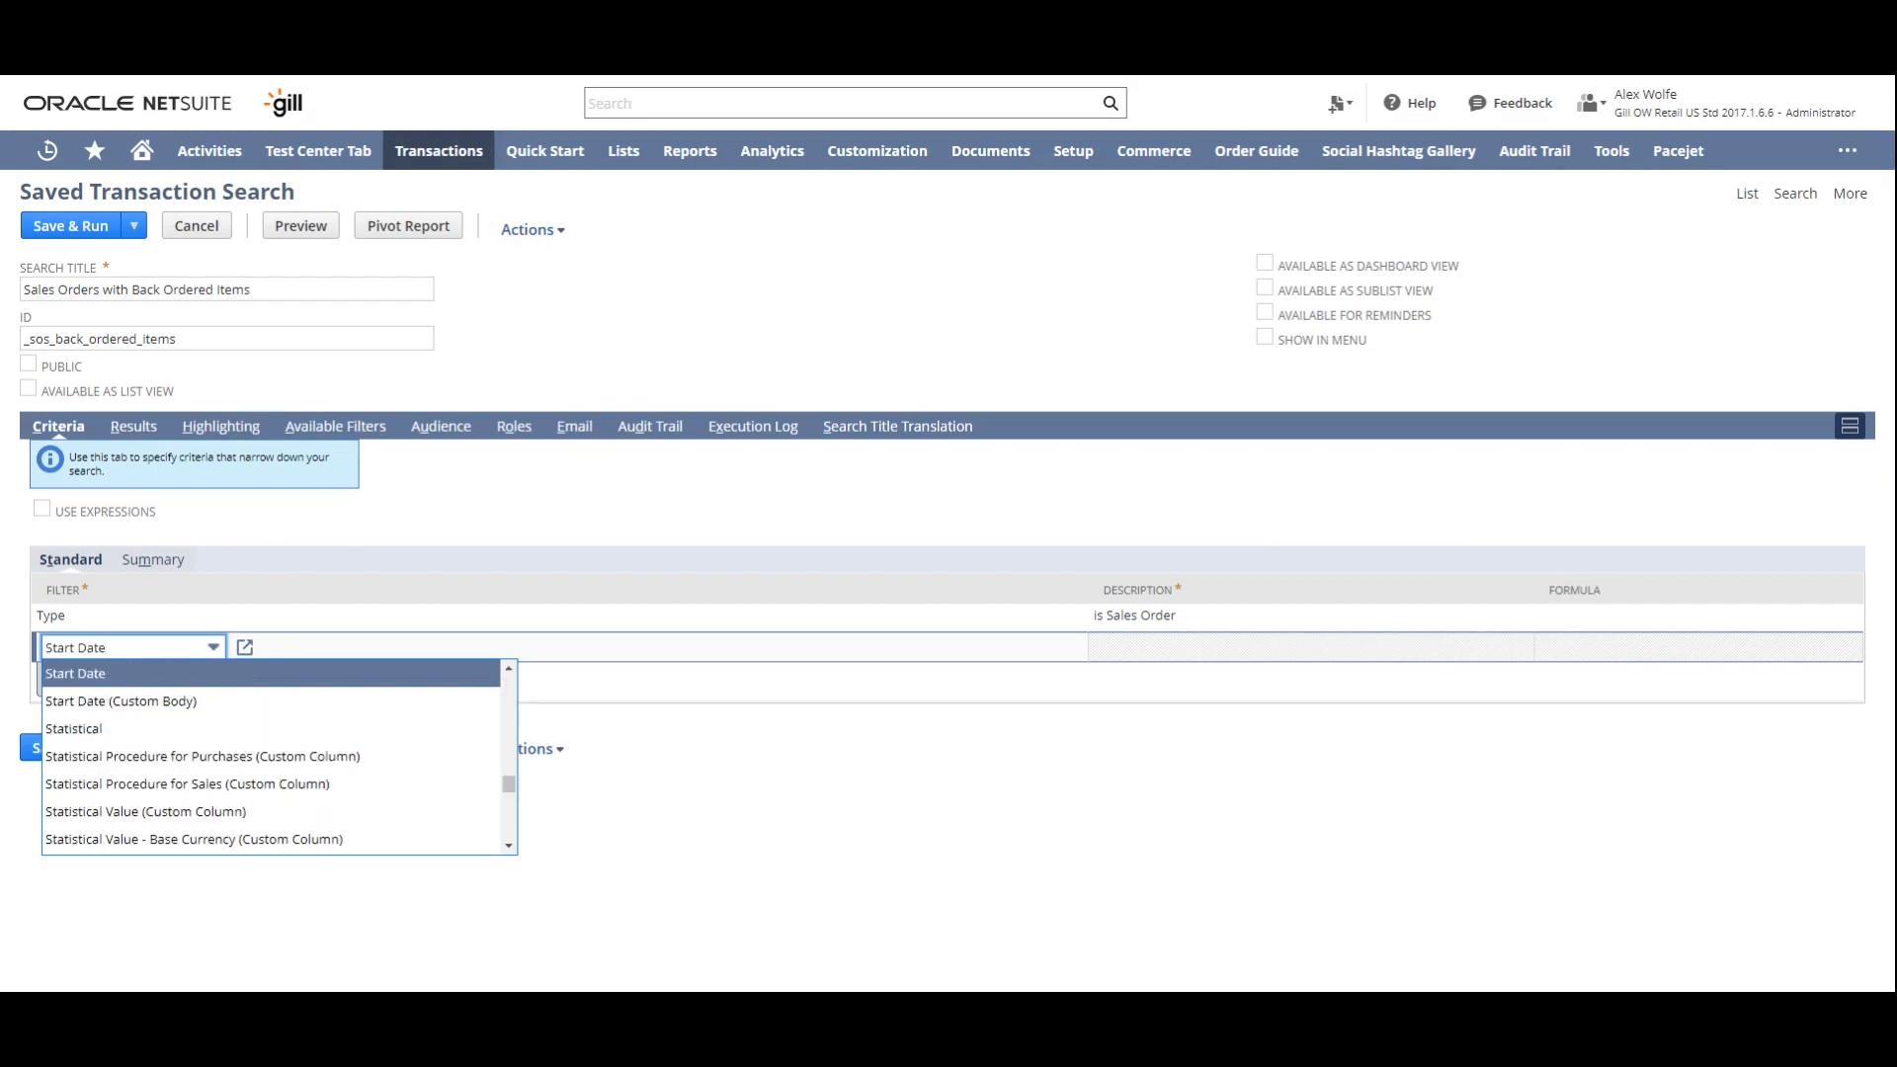
pyautogui.scroll(-3, 363, 788)
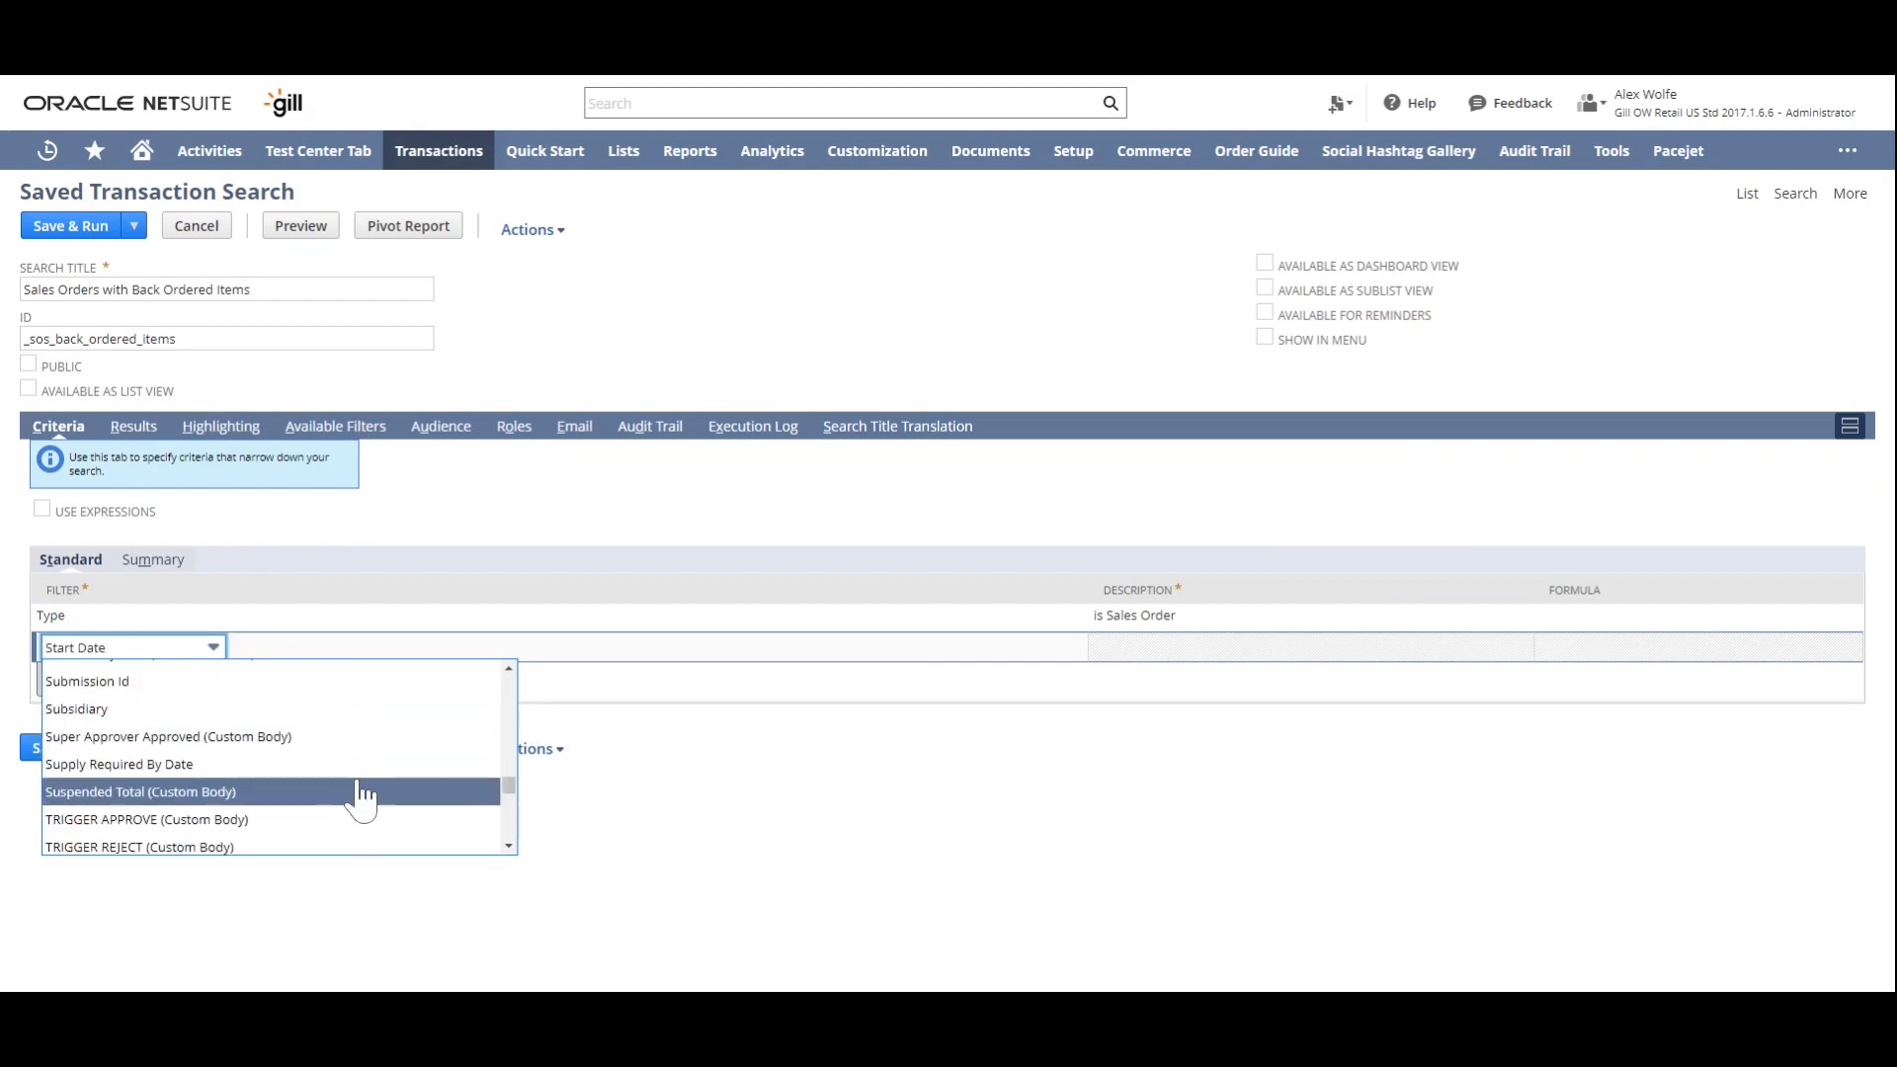
pyautogui.scroll(3, 247, 756)
pyautogui.click(148, 664)
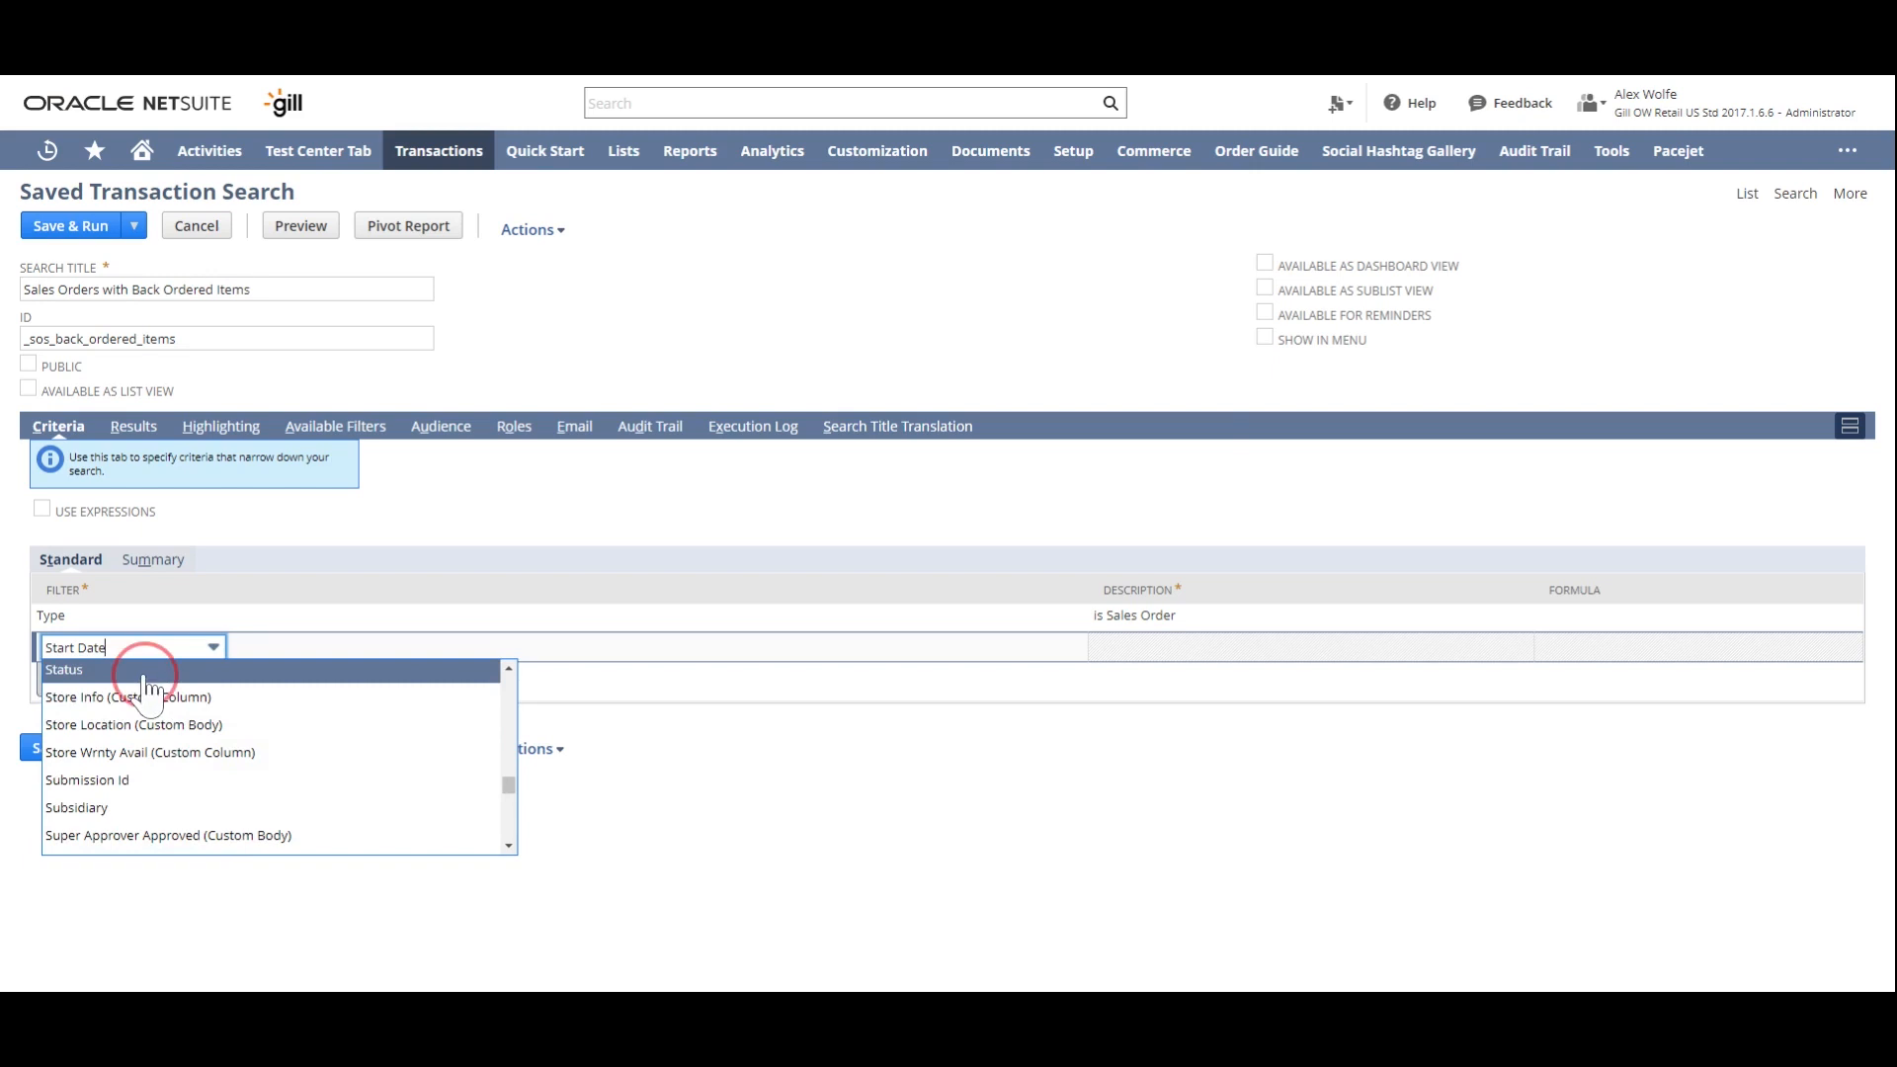
pyautogui.click(908, 446)
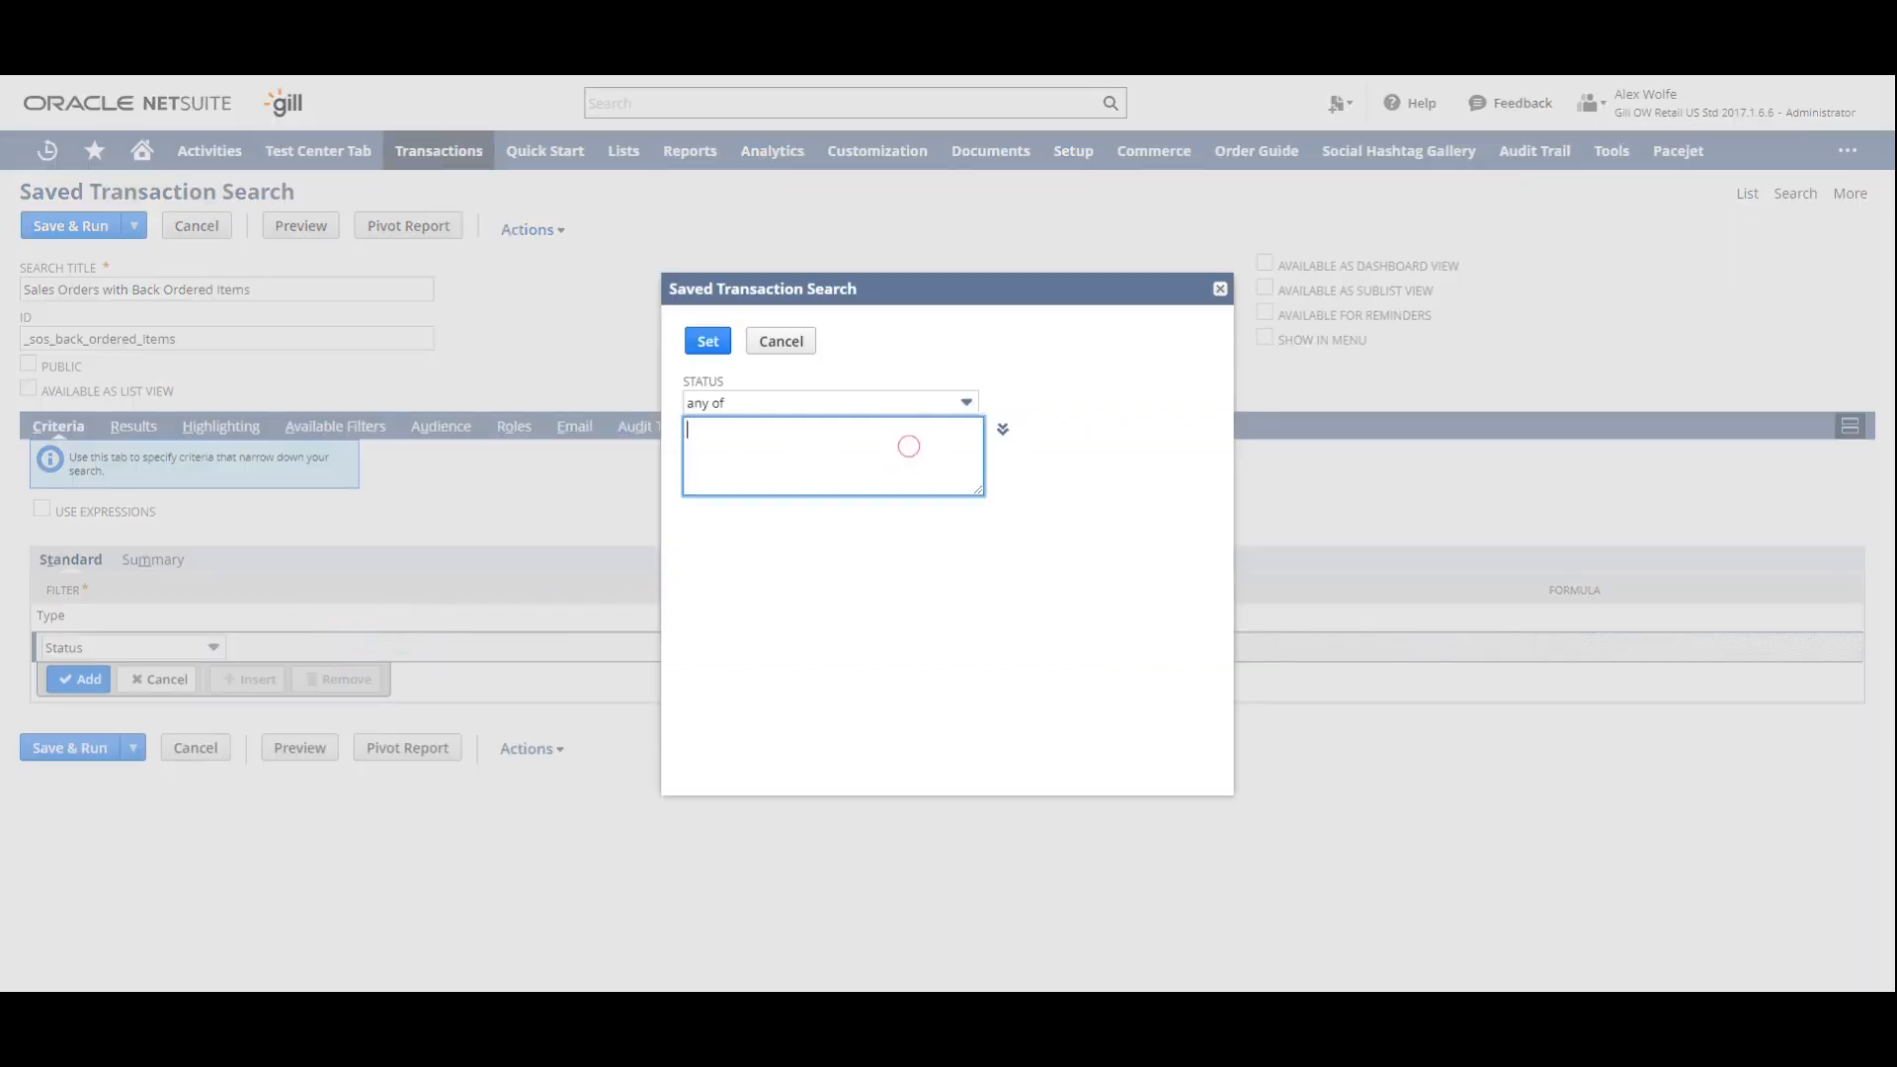
pyautogui.click(1006, 436)
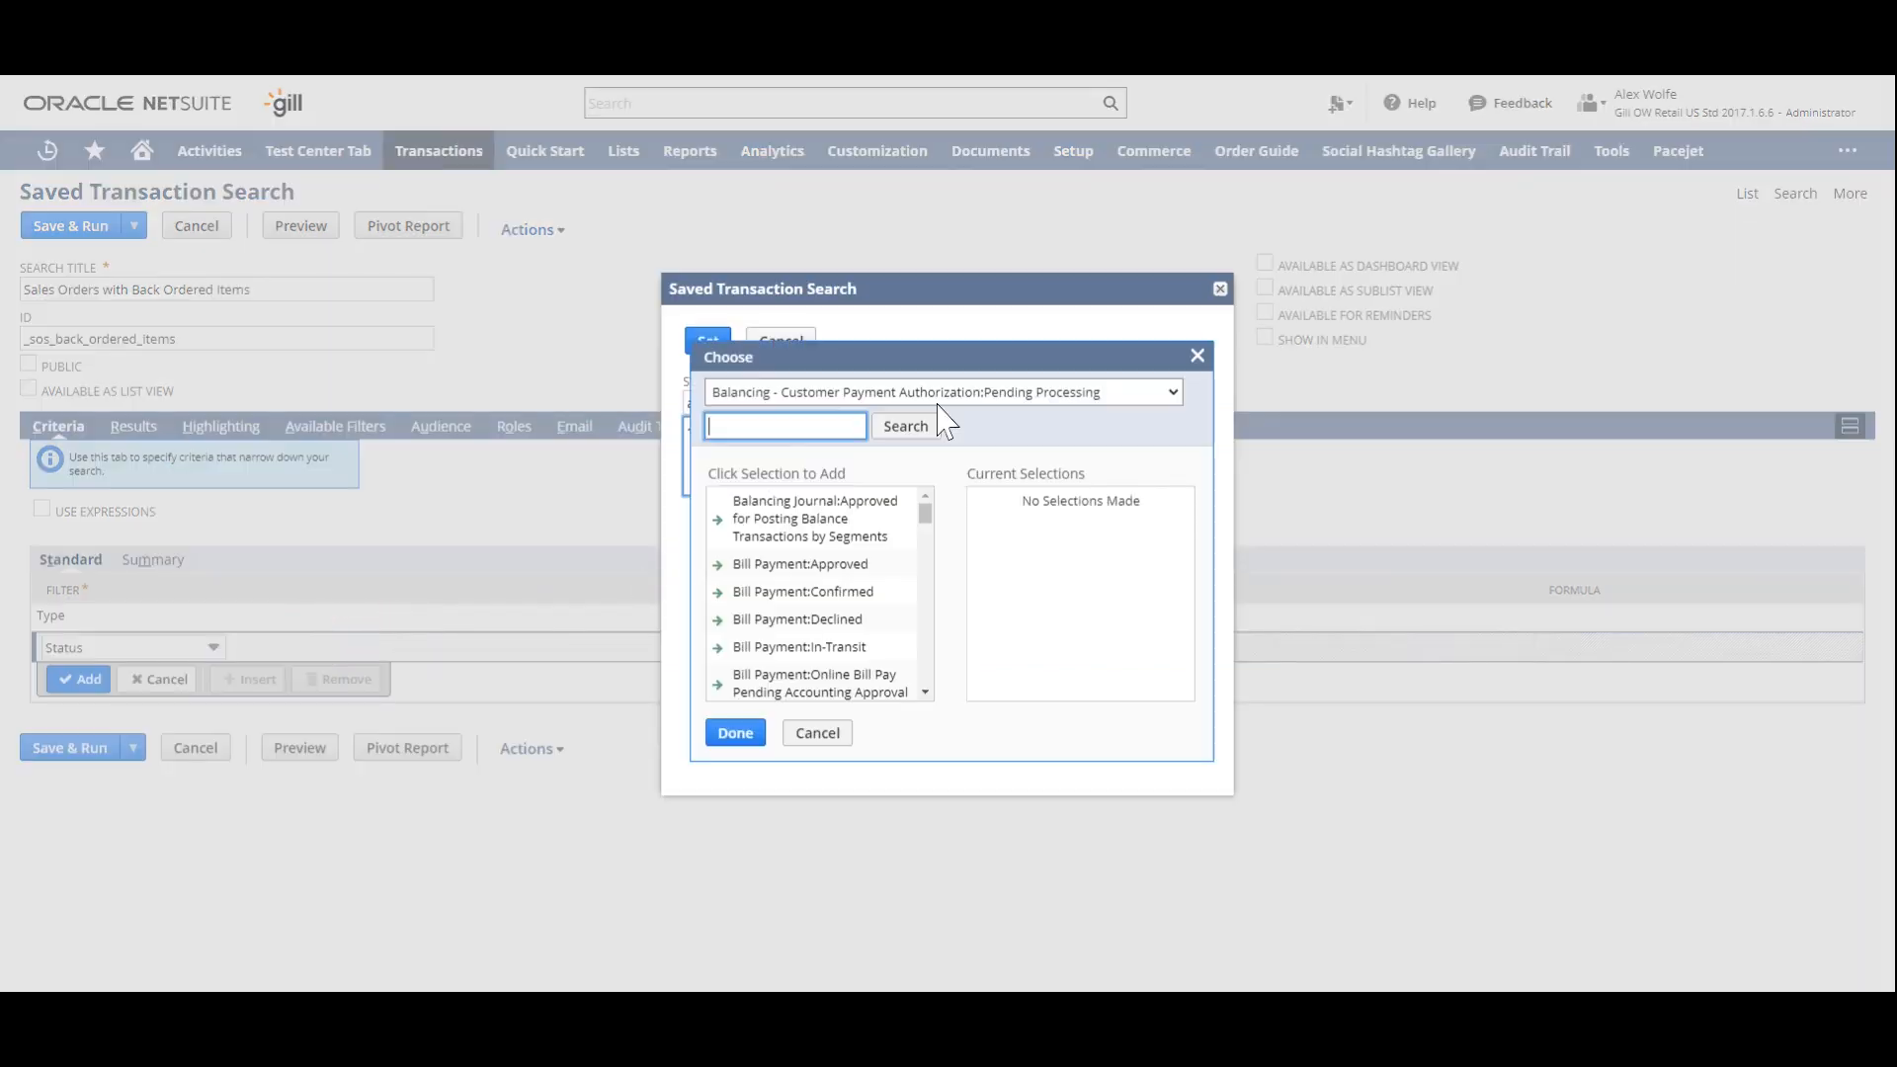
# - Search the statuses for "sales" and set the filter to none of Sales Order:Closed, Sales Order:Cancelled and Sales Order:Pending Approval
pyautogui.write('sales')
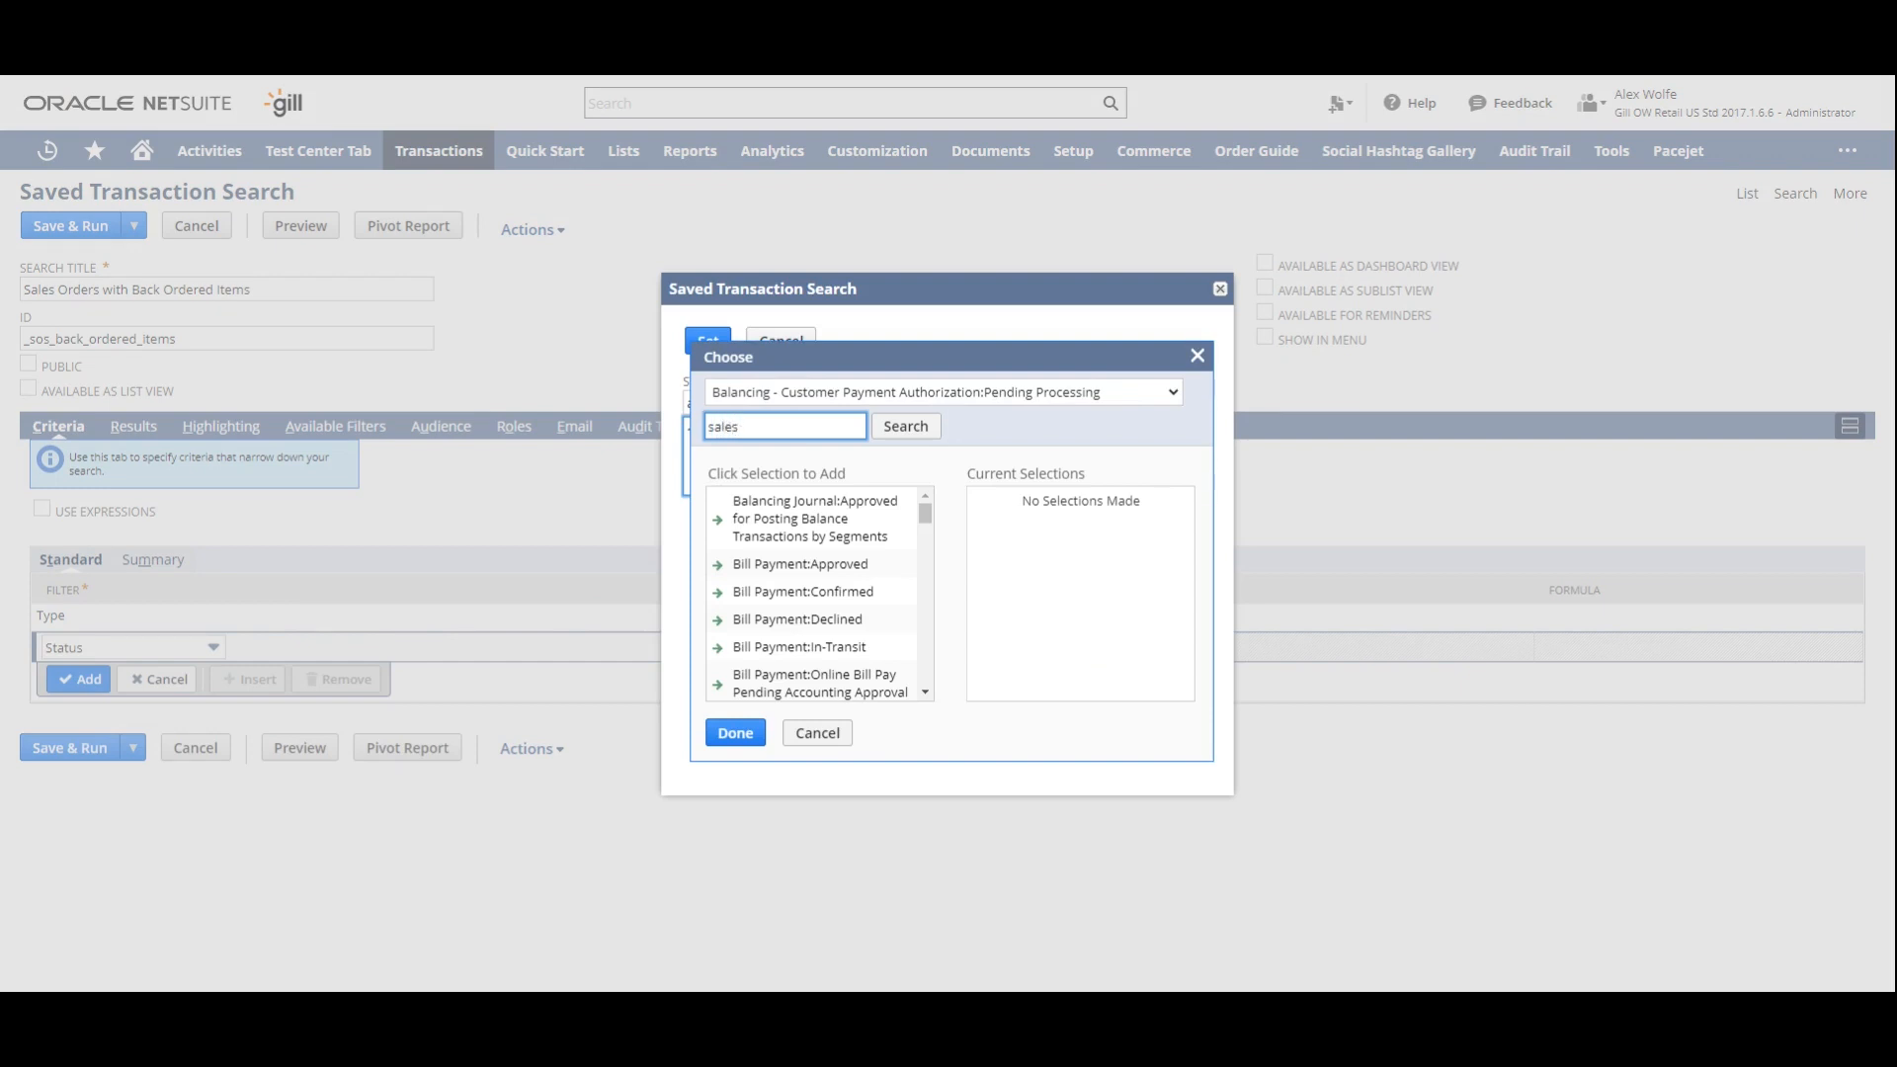
pyautogui.click(901, 435)
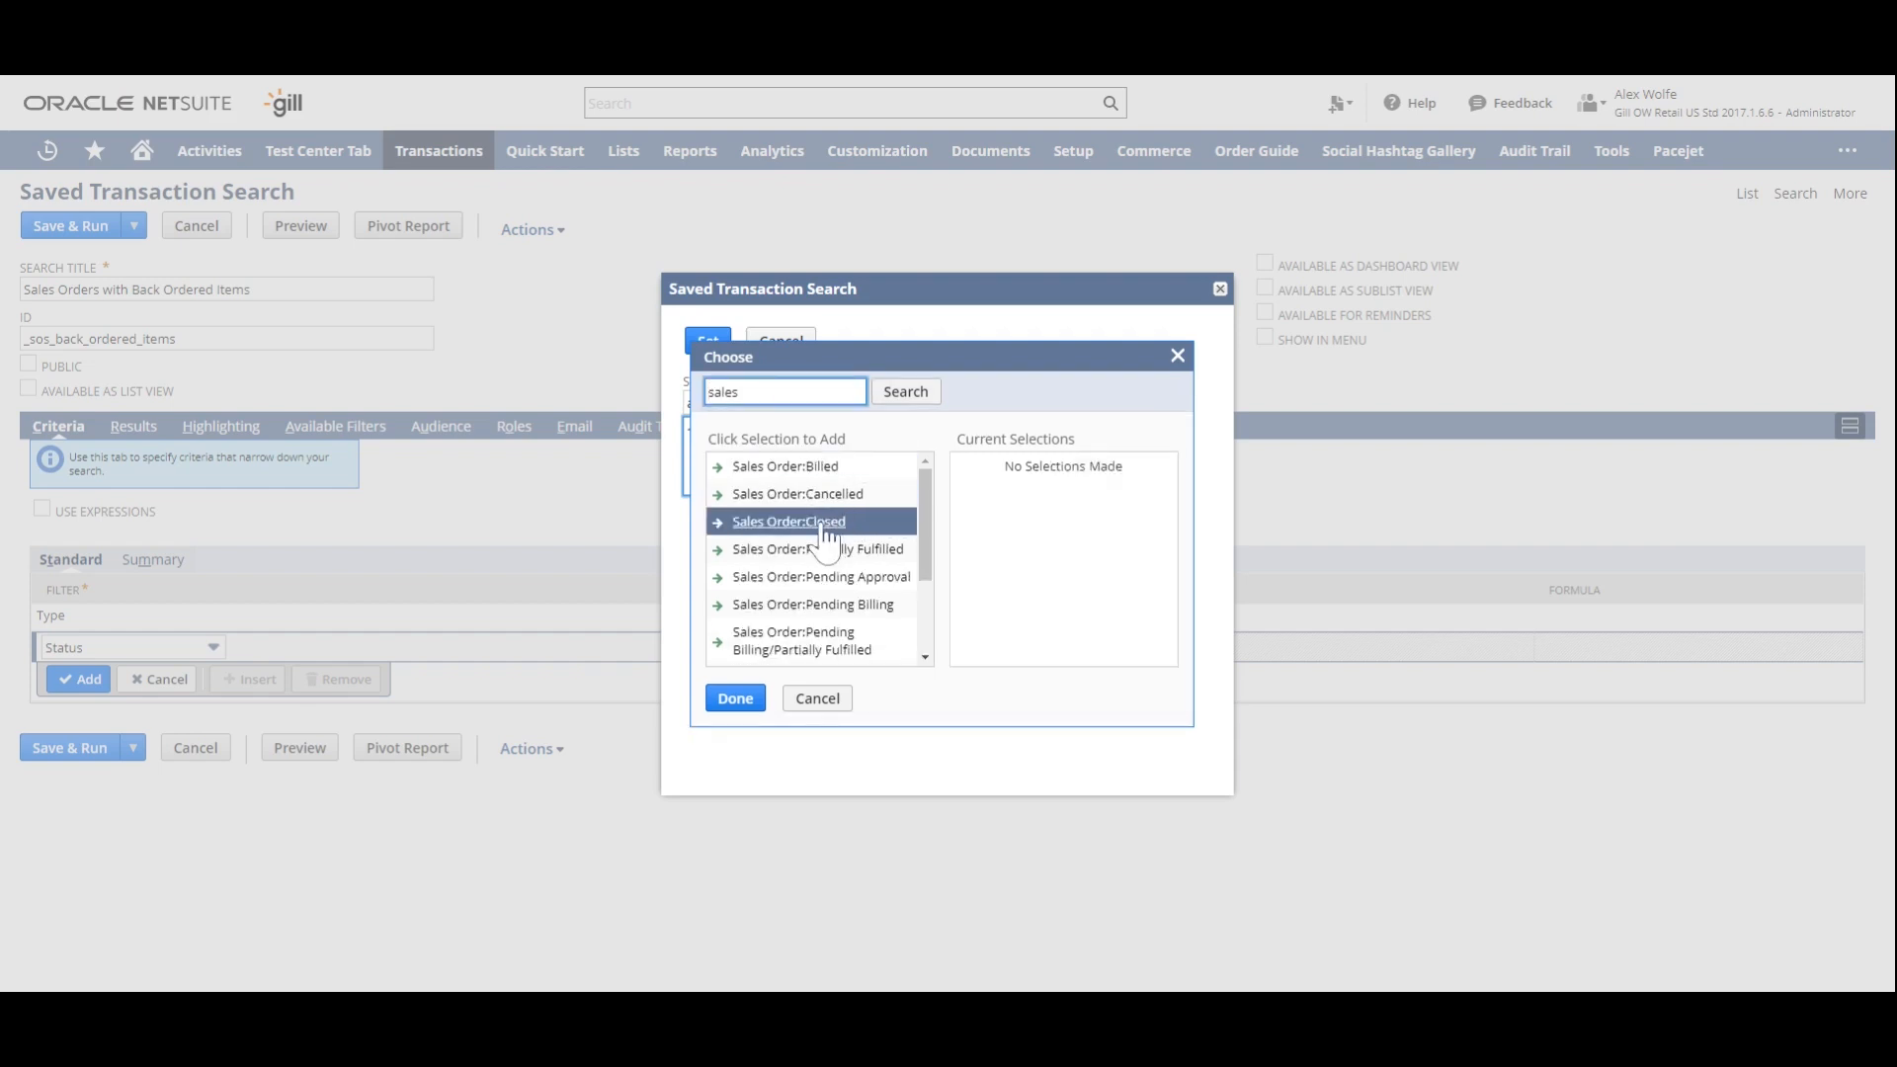
pyautogui.click(825, 522)
pyautogui.click(826, 494)
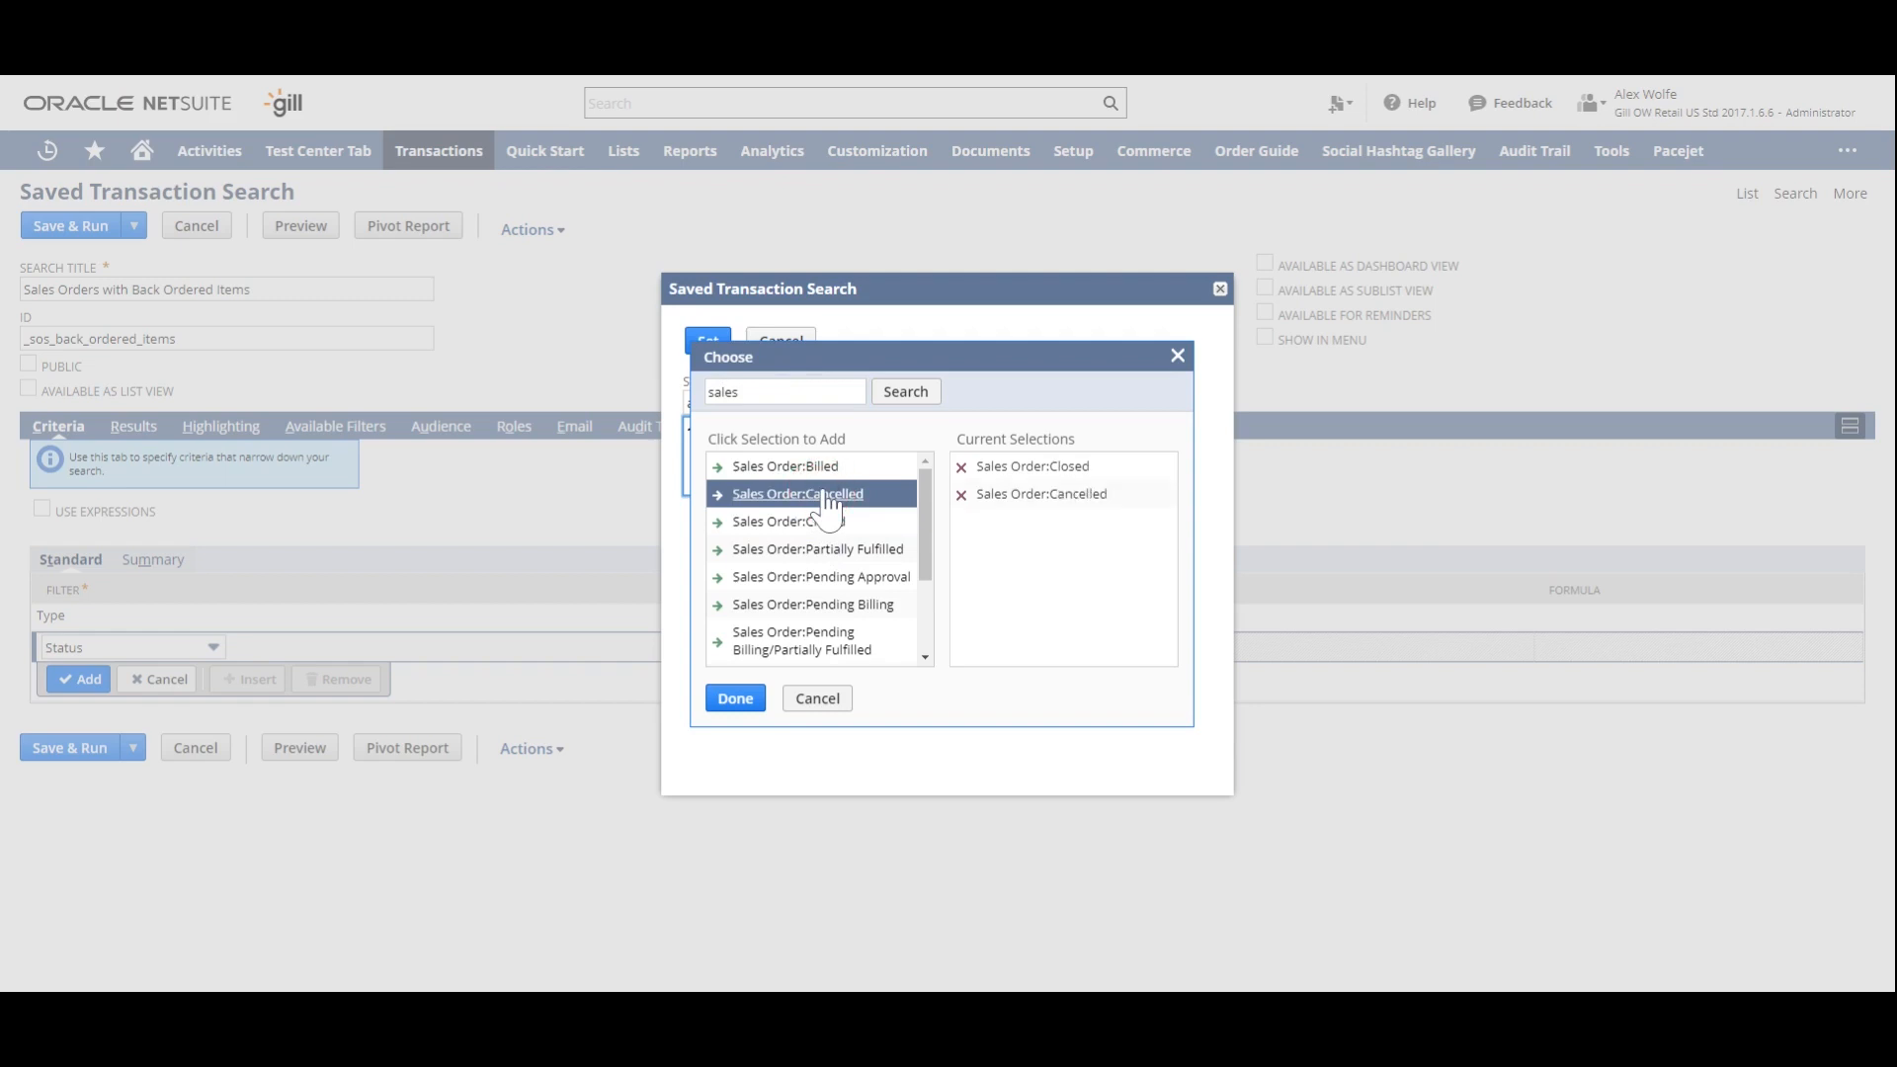
pyautogui.click(852, 581)
pyautogui.click(735, 698)
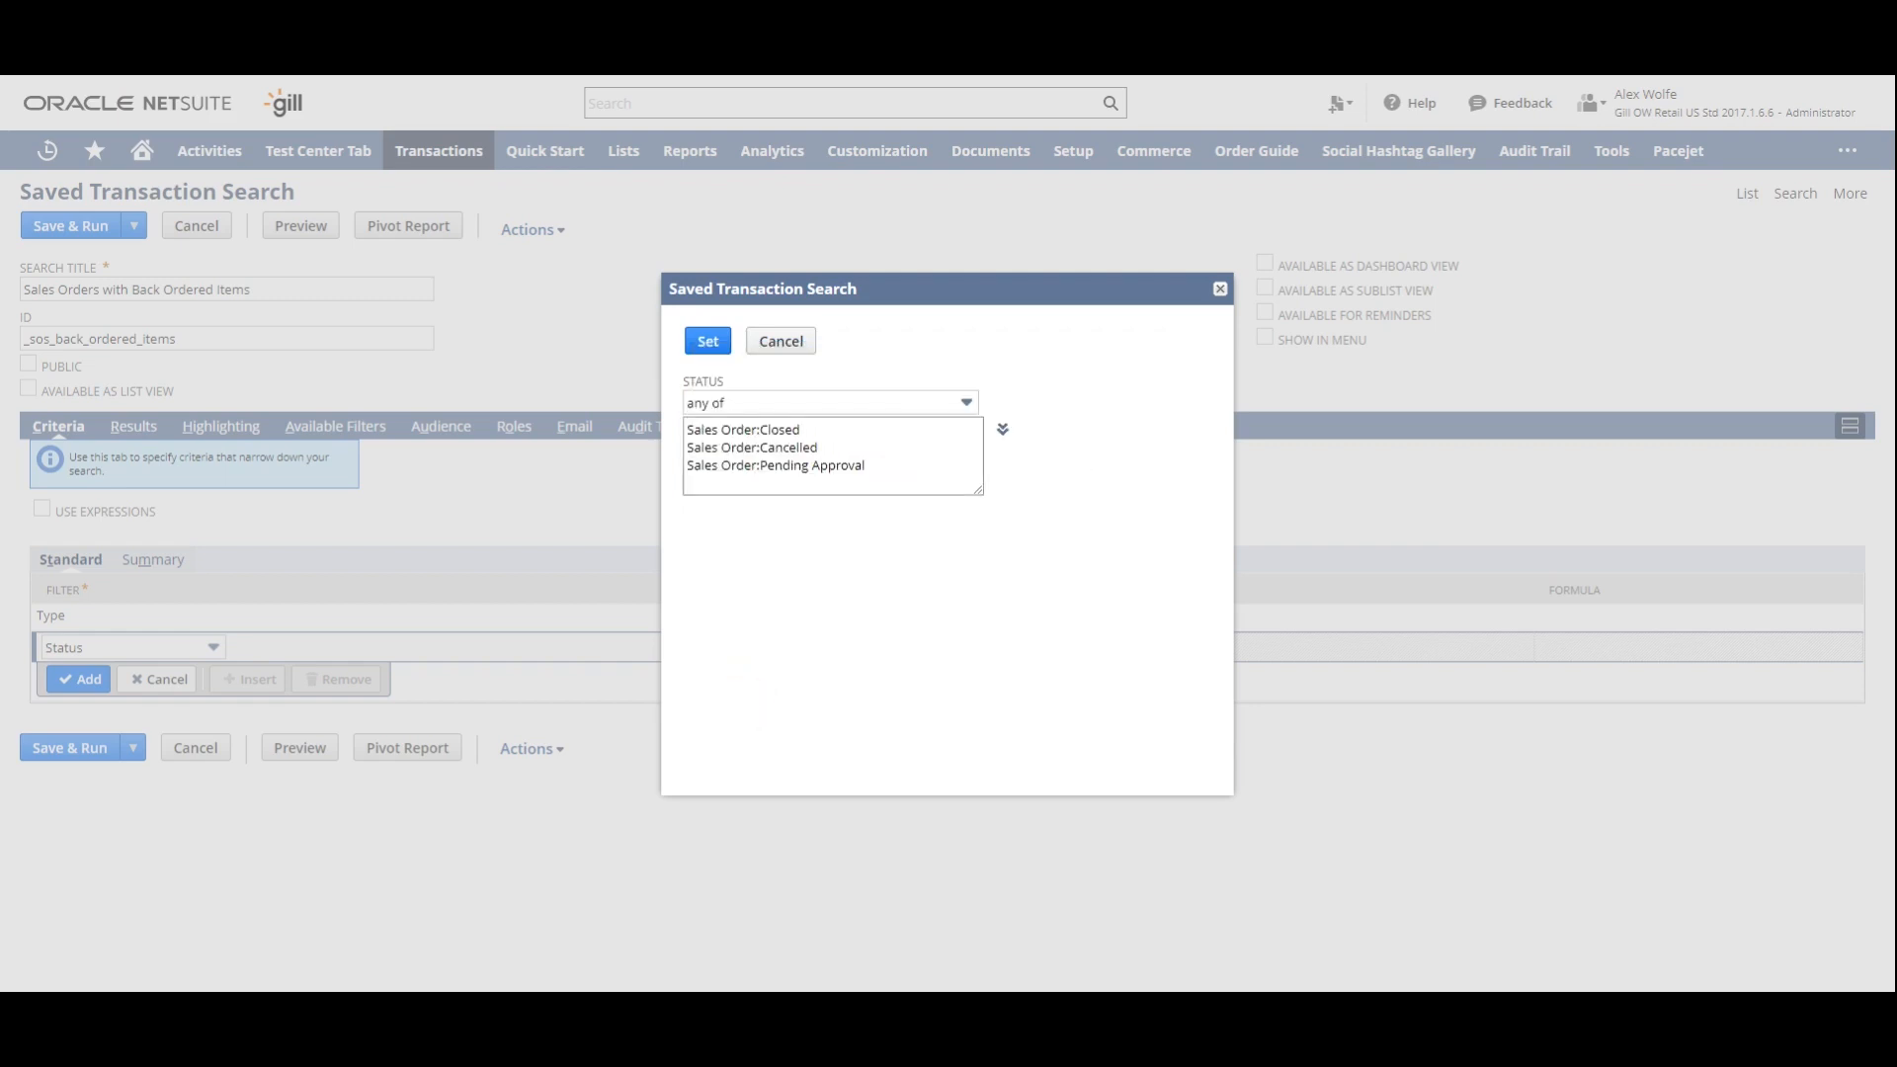
pyautogui.click(733, 402)
pyautogui.click(733, 456)
pyautogui.click(708, 341)
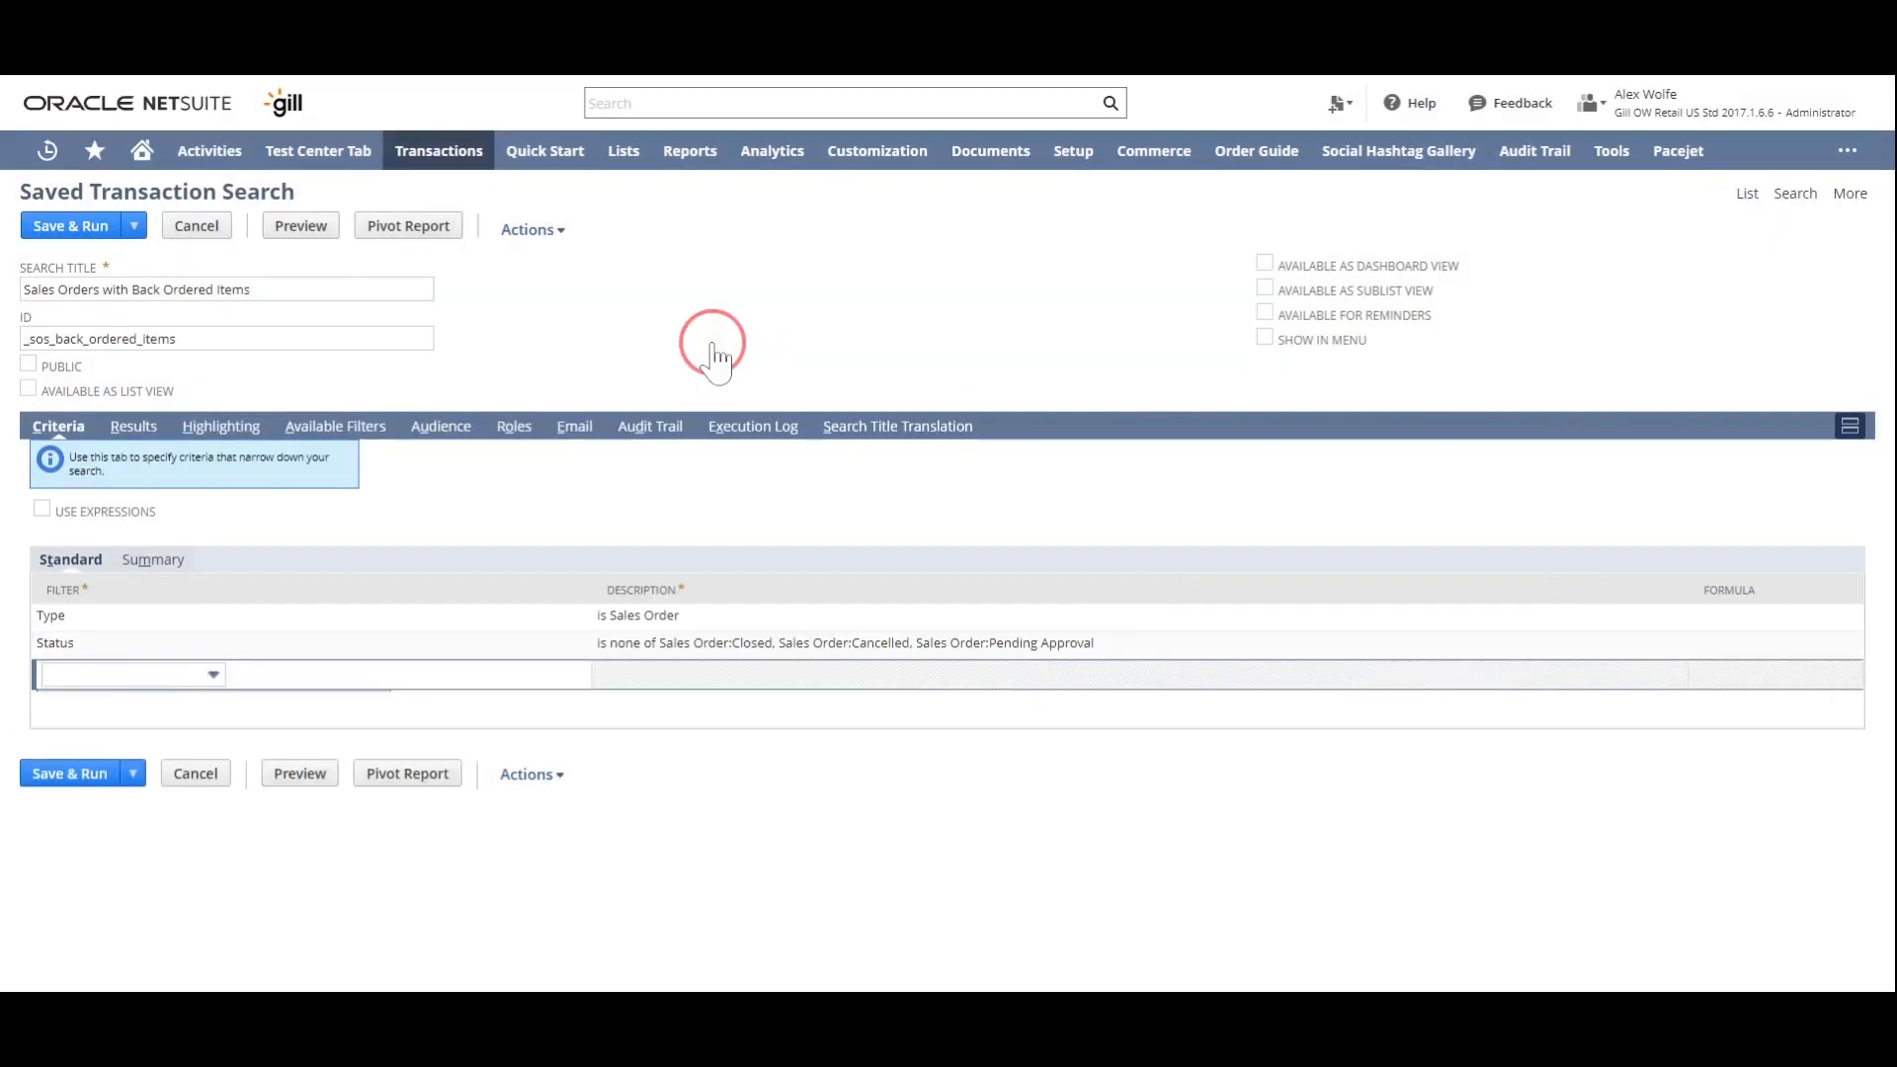
# - Add a Main Line filter to the criteria with the value No
pyautogui.click(166, 623)
pyautogui.click(166, 674)
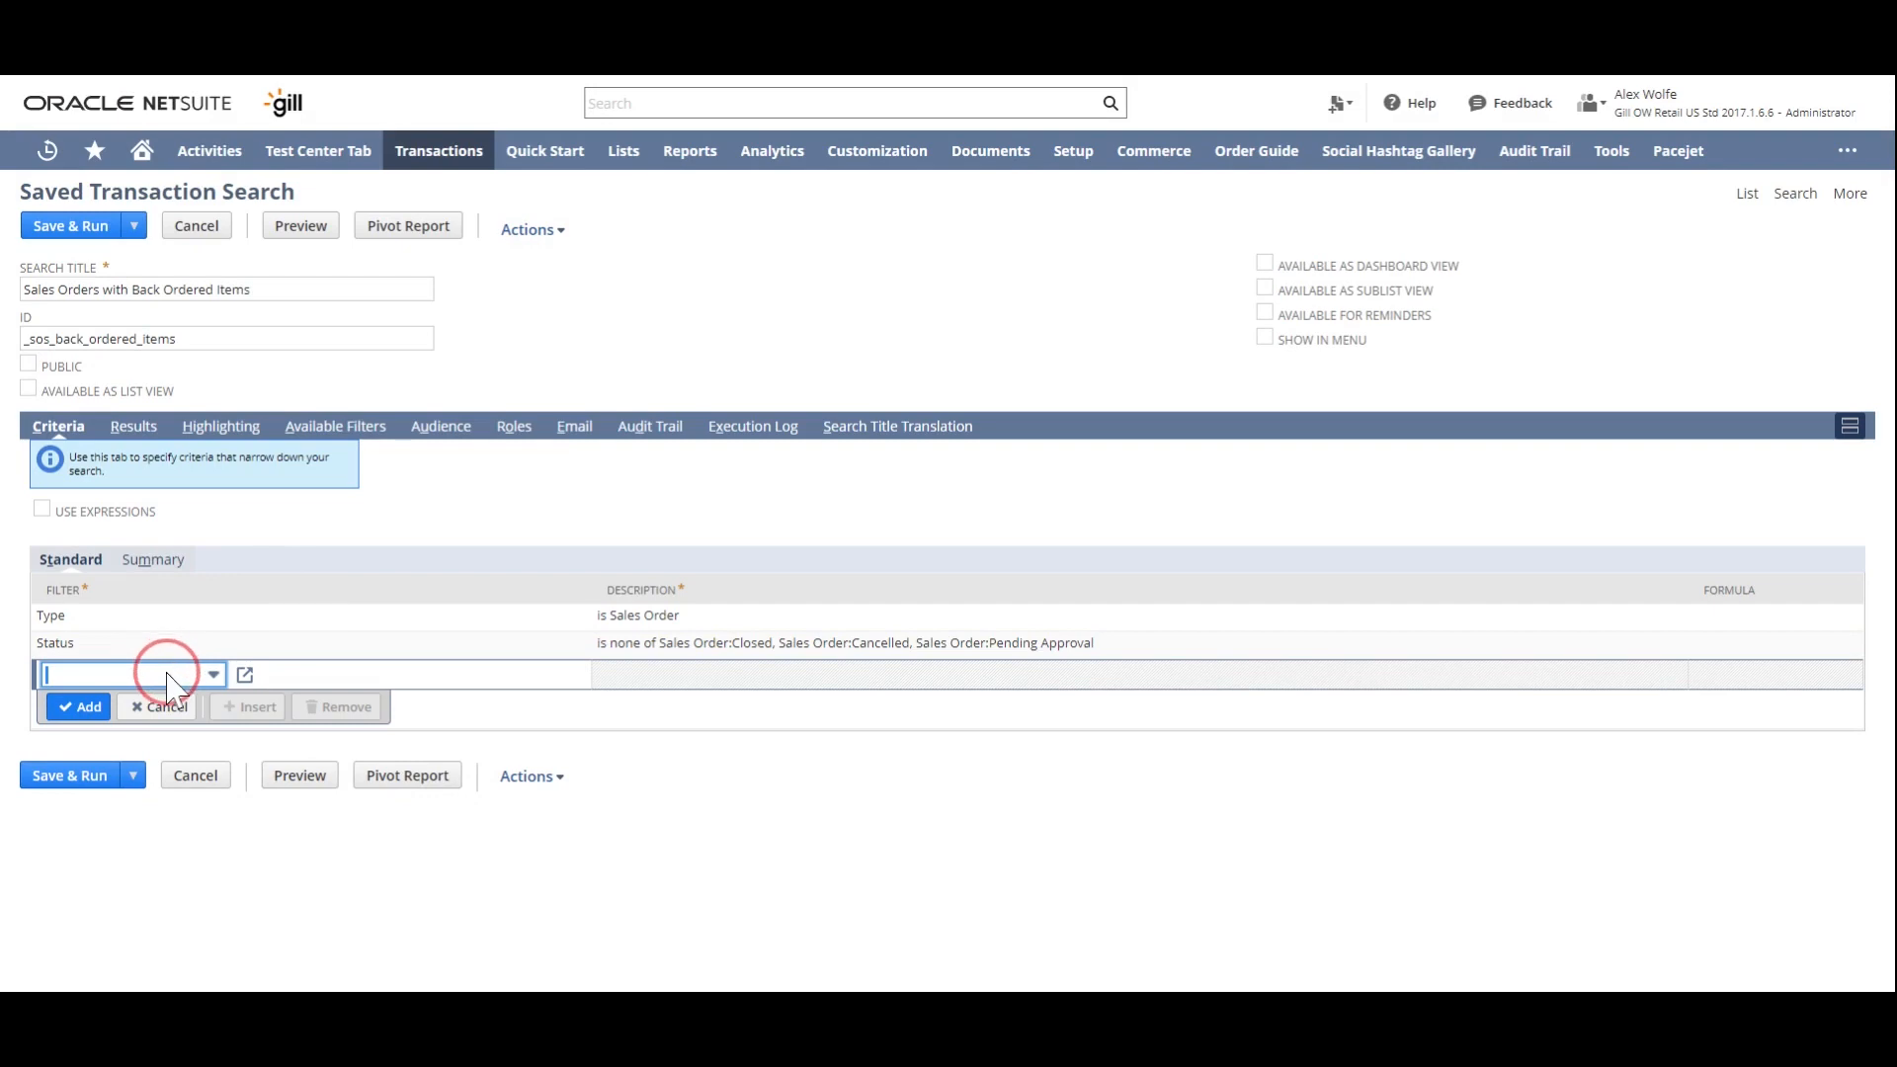
pyautogui.write('Main Line')
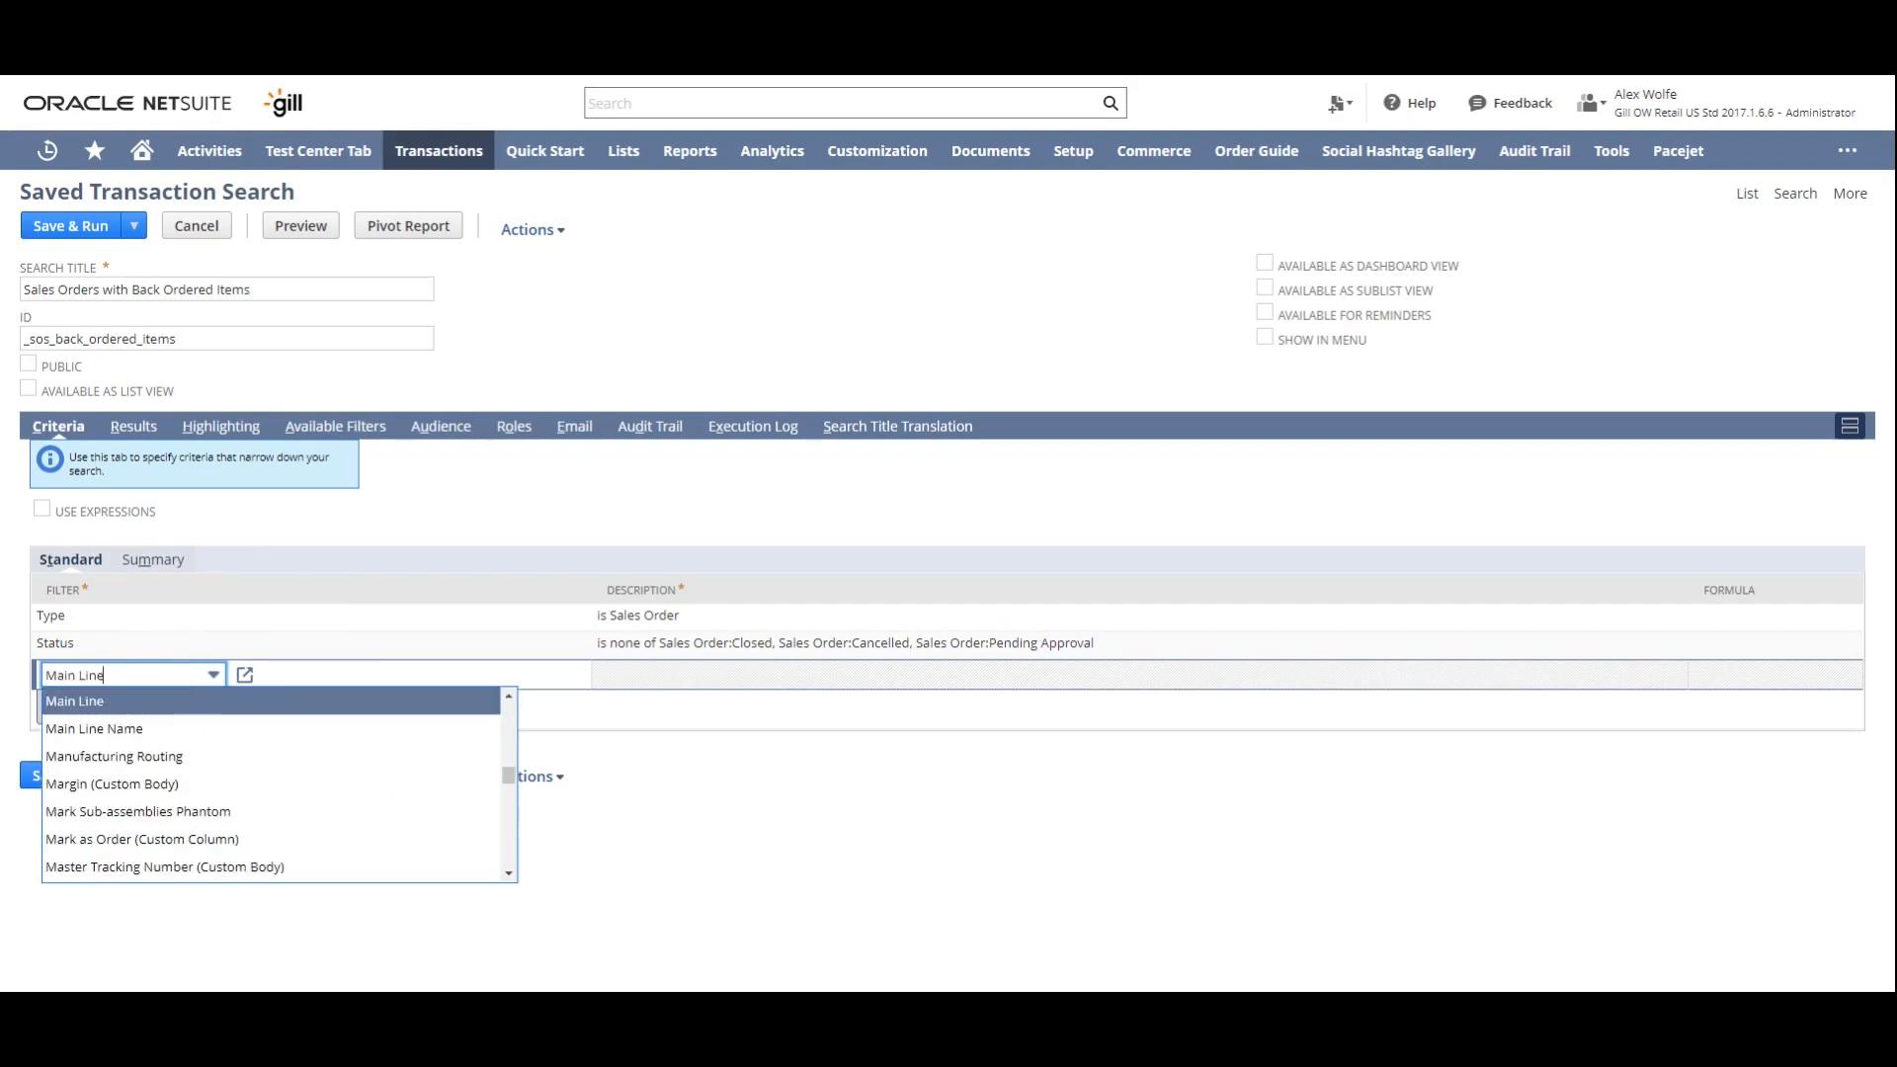
pyautogui.click(185, 702)
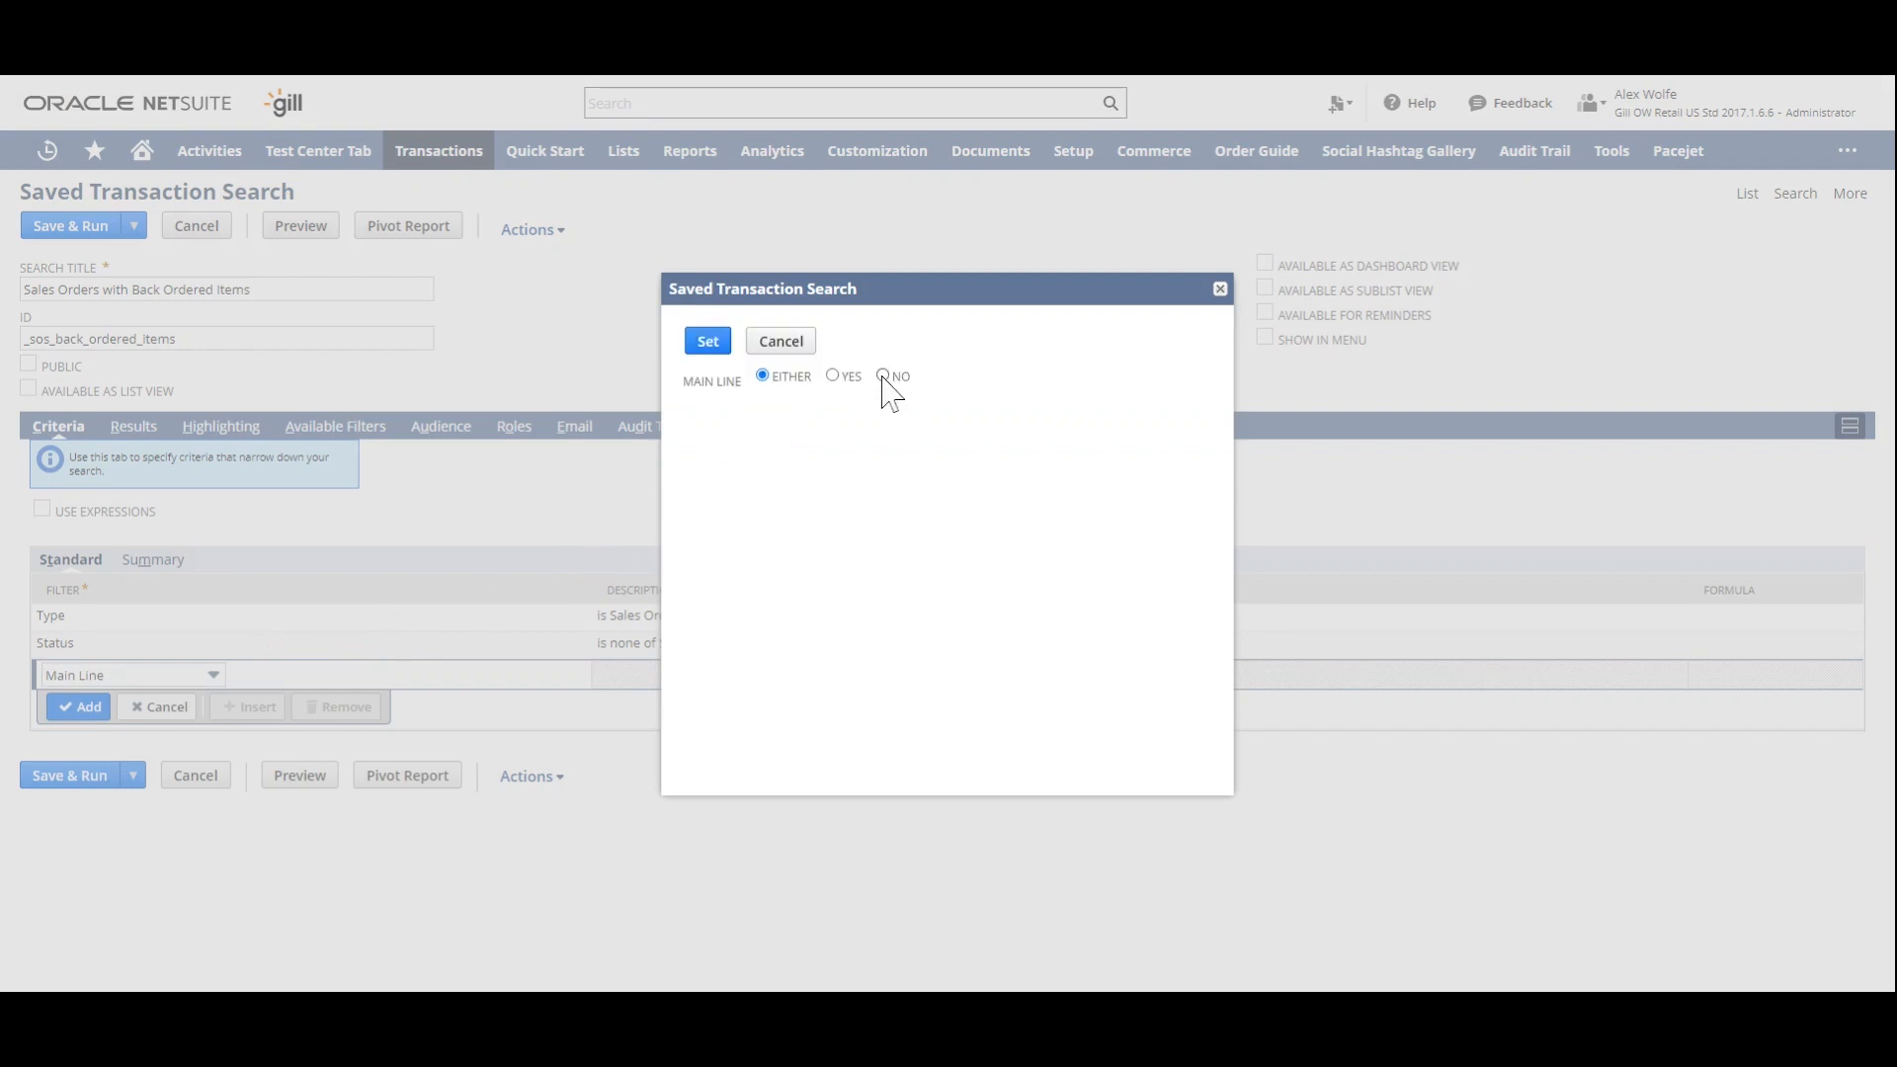
pyautogui.click(883, 377)
pyautogui.click(708, 341)
# - Start a criterion based on Item Fields and choose Type as the item filter
pyautogui.click(168, 702)
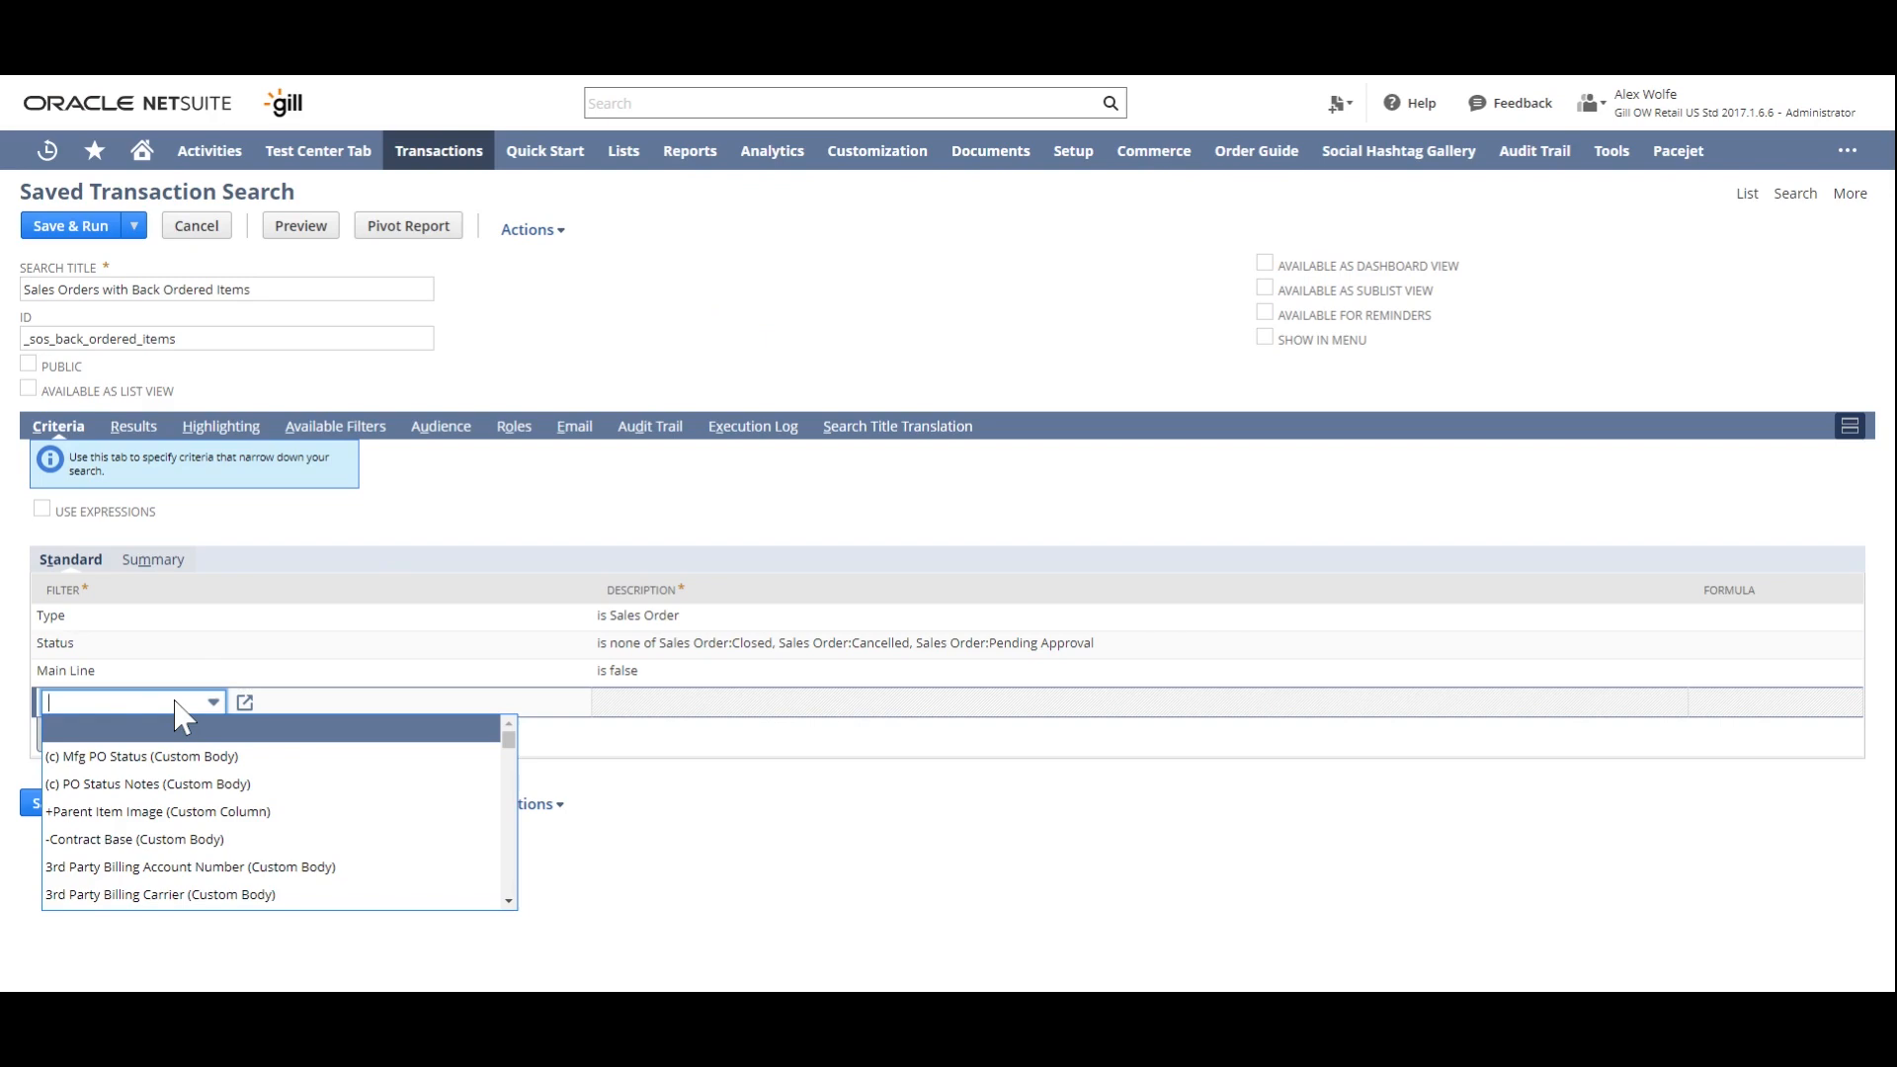
pyautogui.write('Item Fields...')
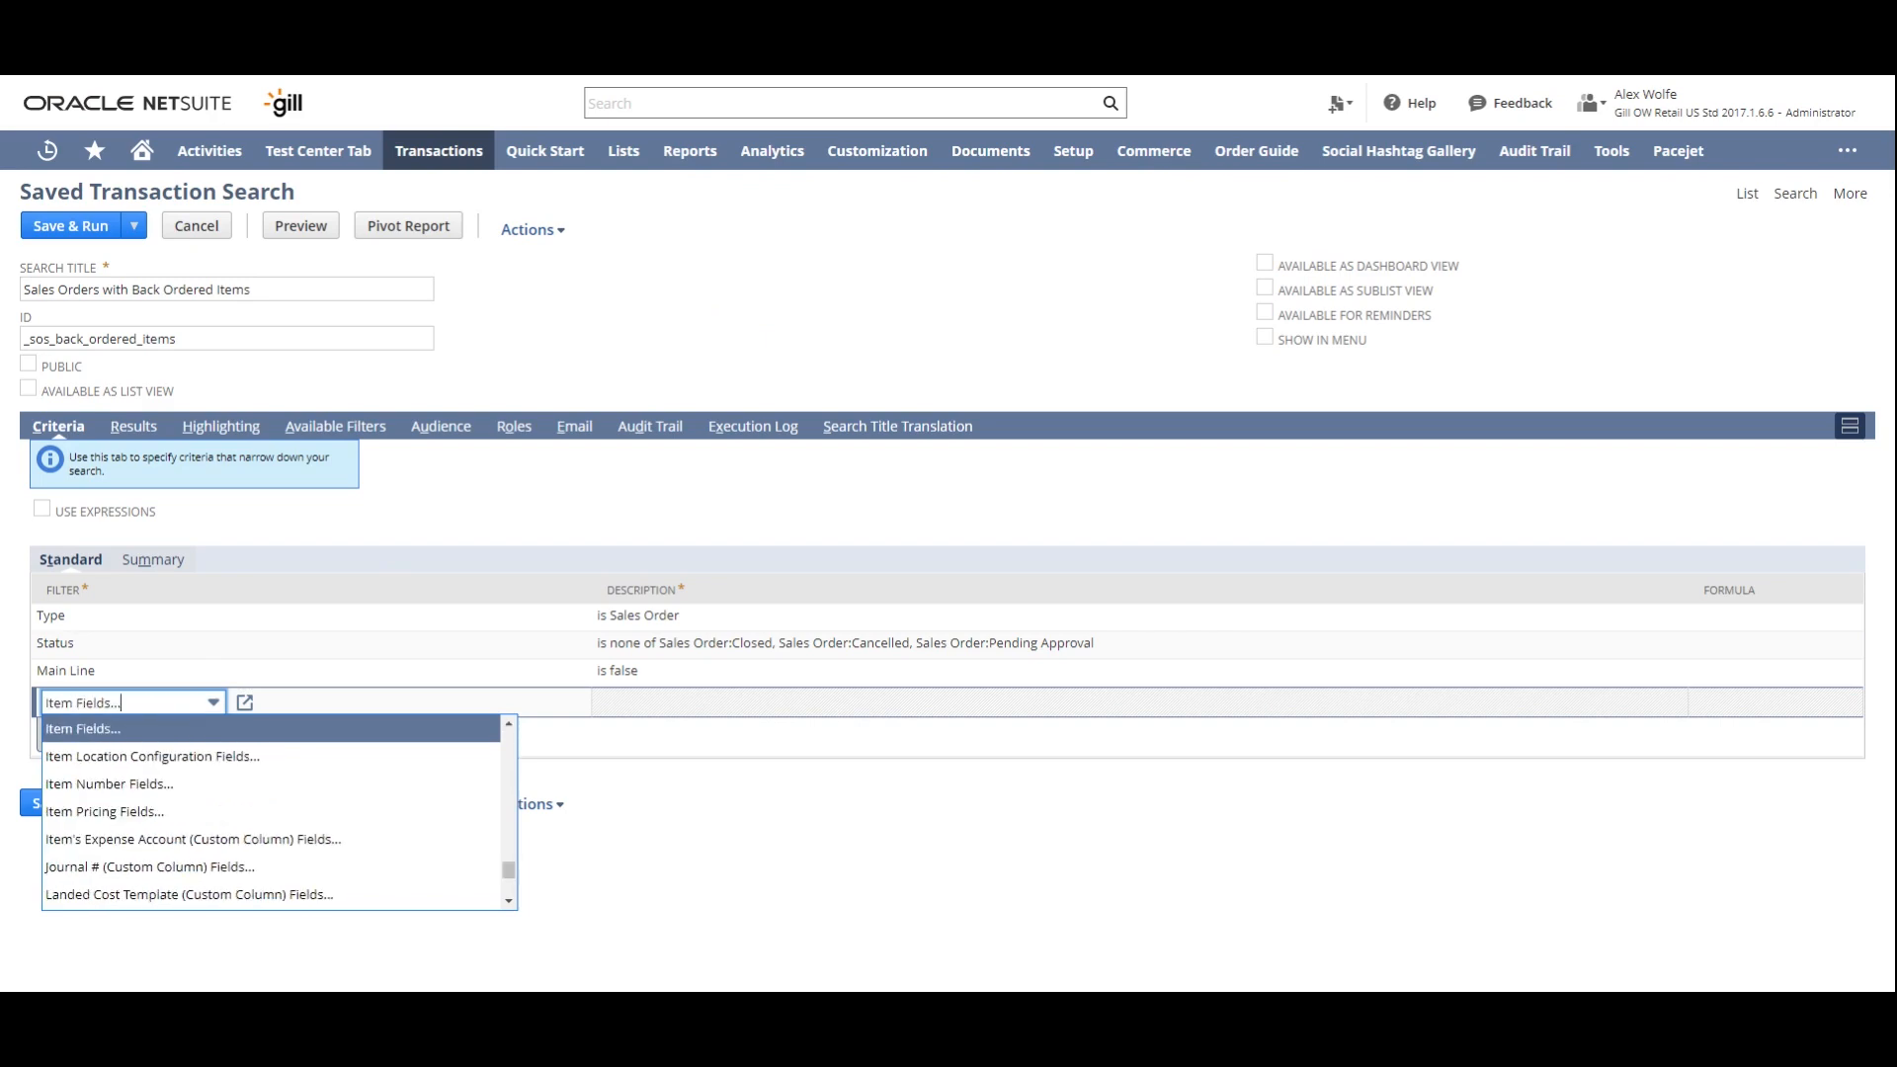
pyautogui.click(209, 728)
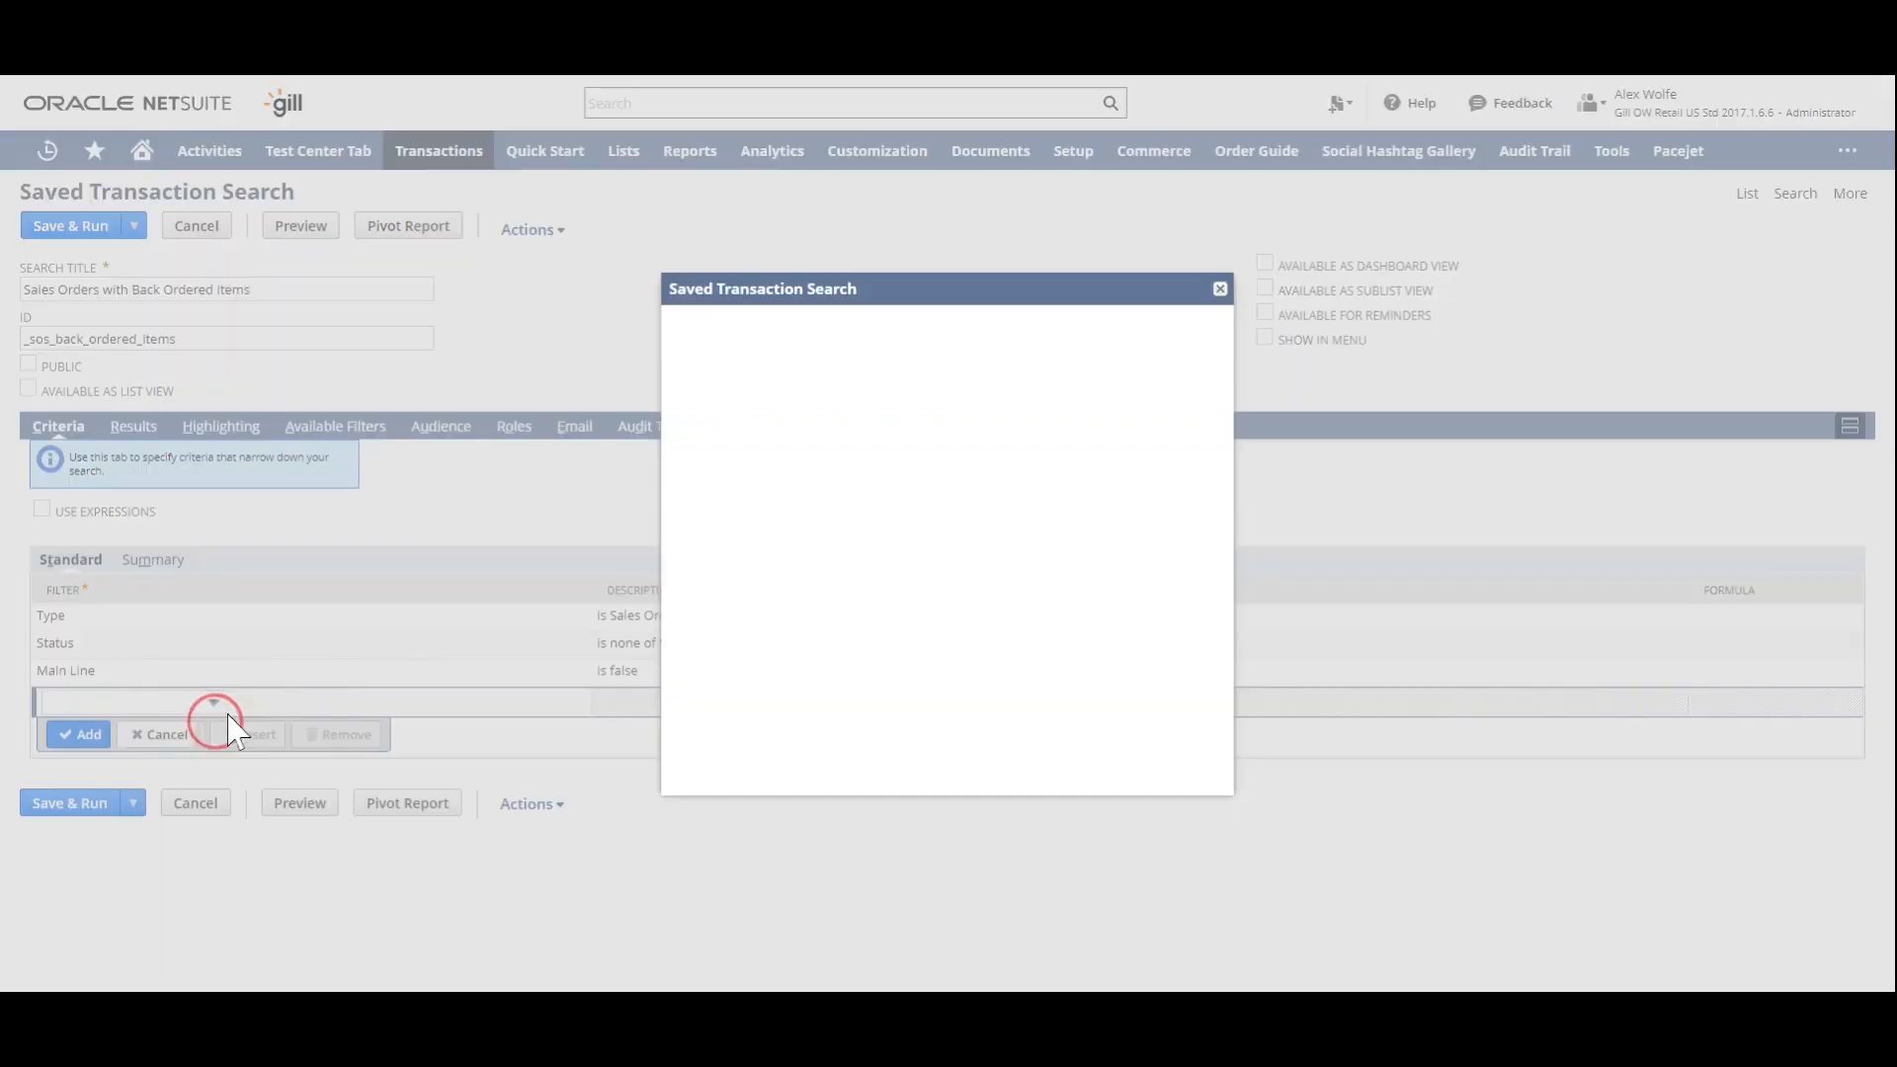
pyautogui.click(770, 405)
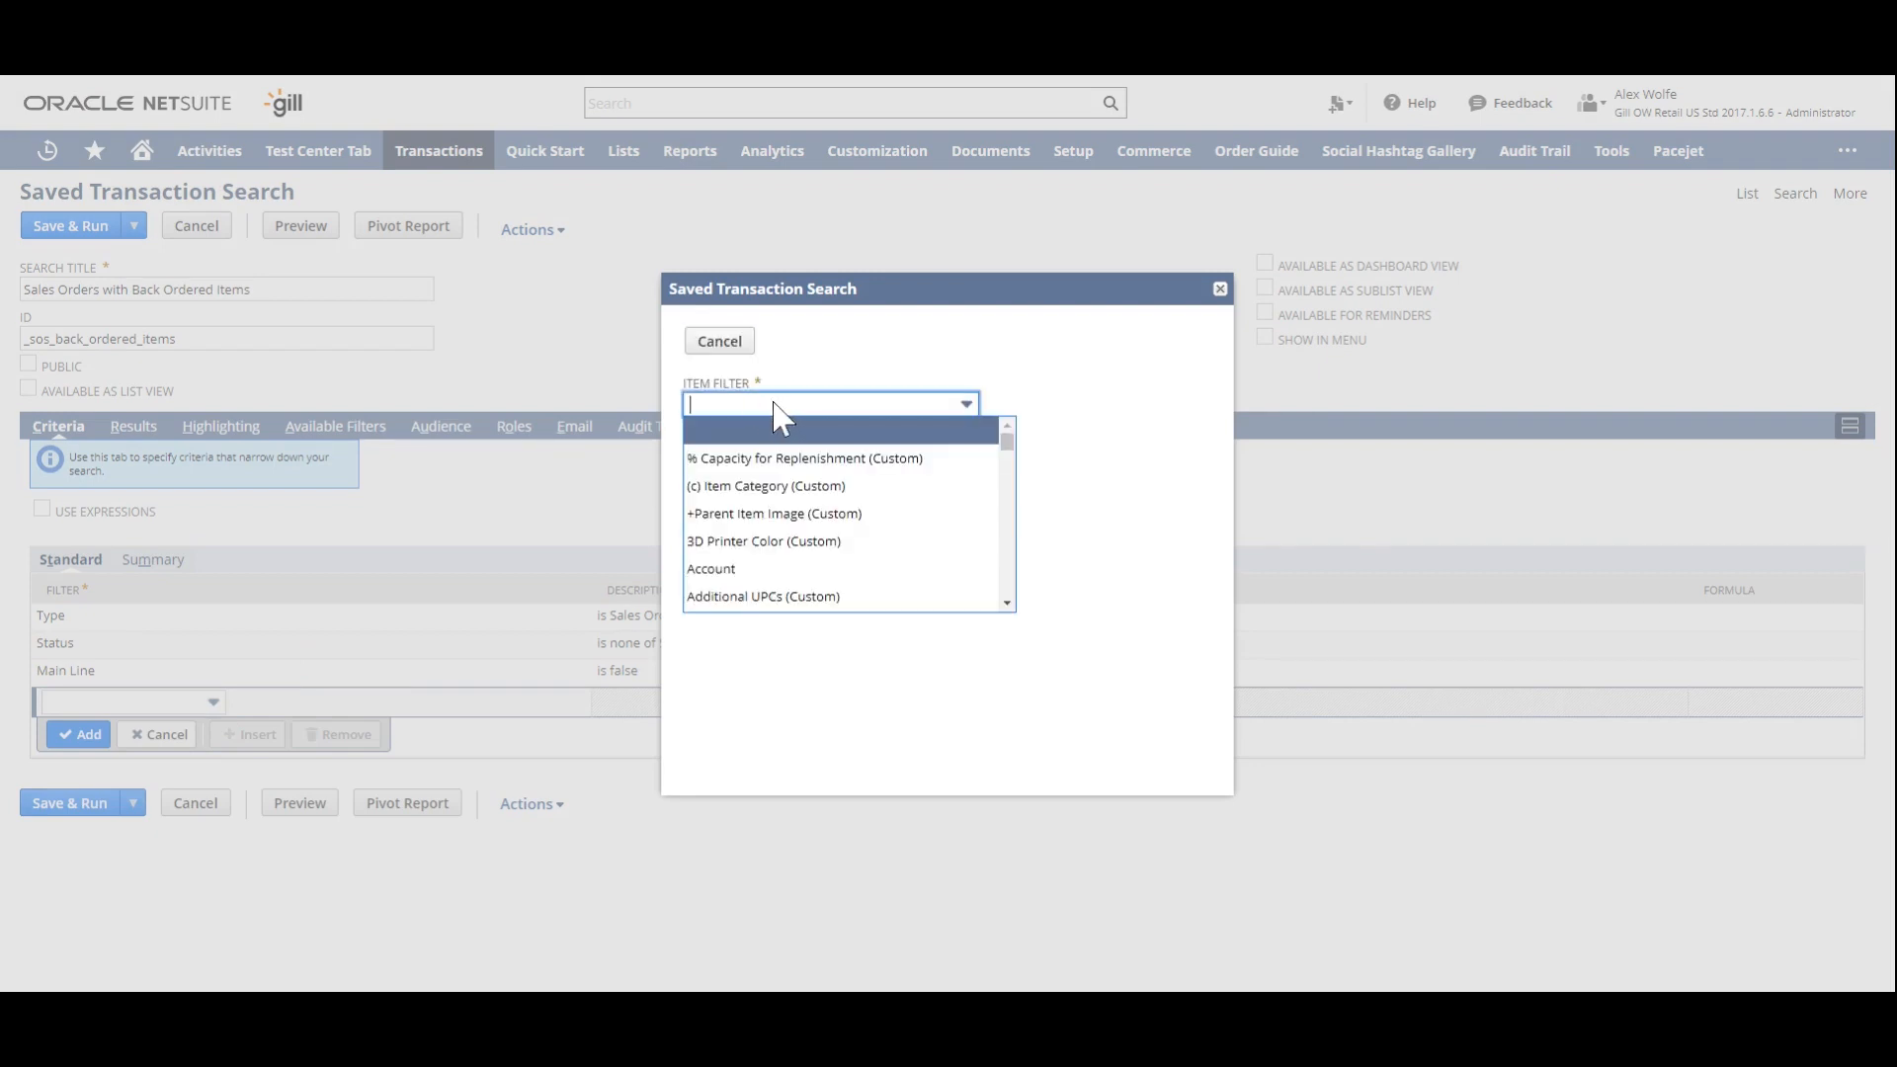
pyautogui.write('Type')
pyautogui.click(765, 432)
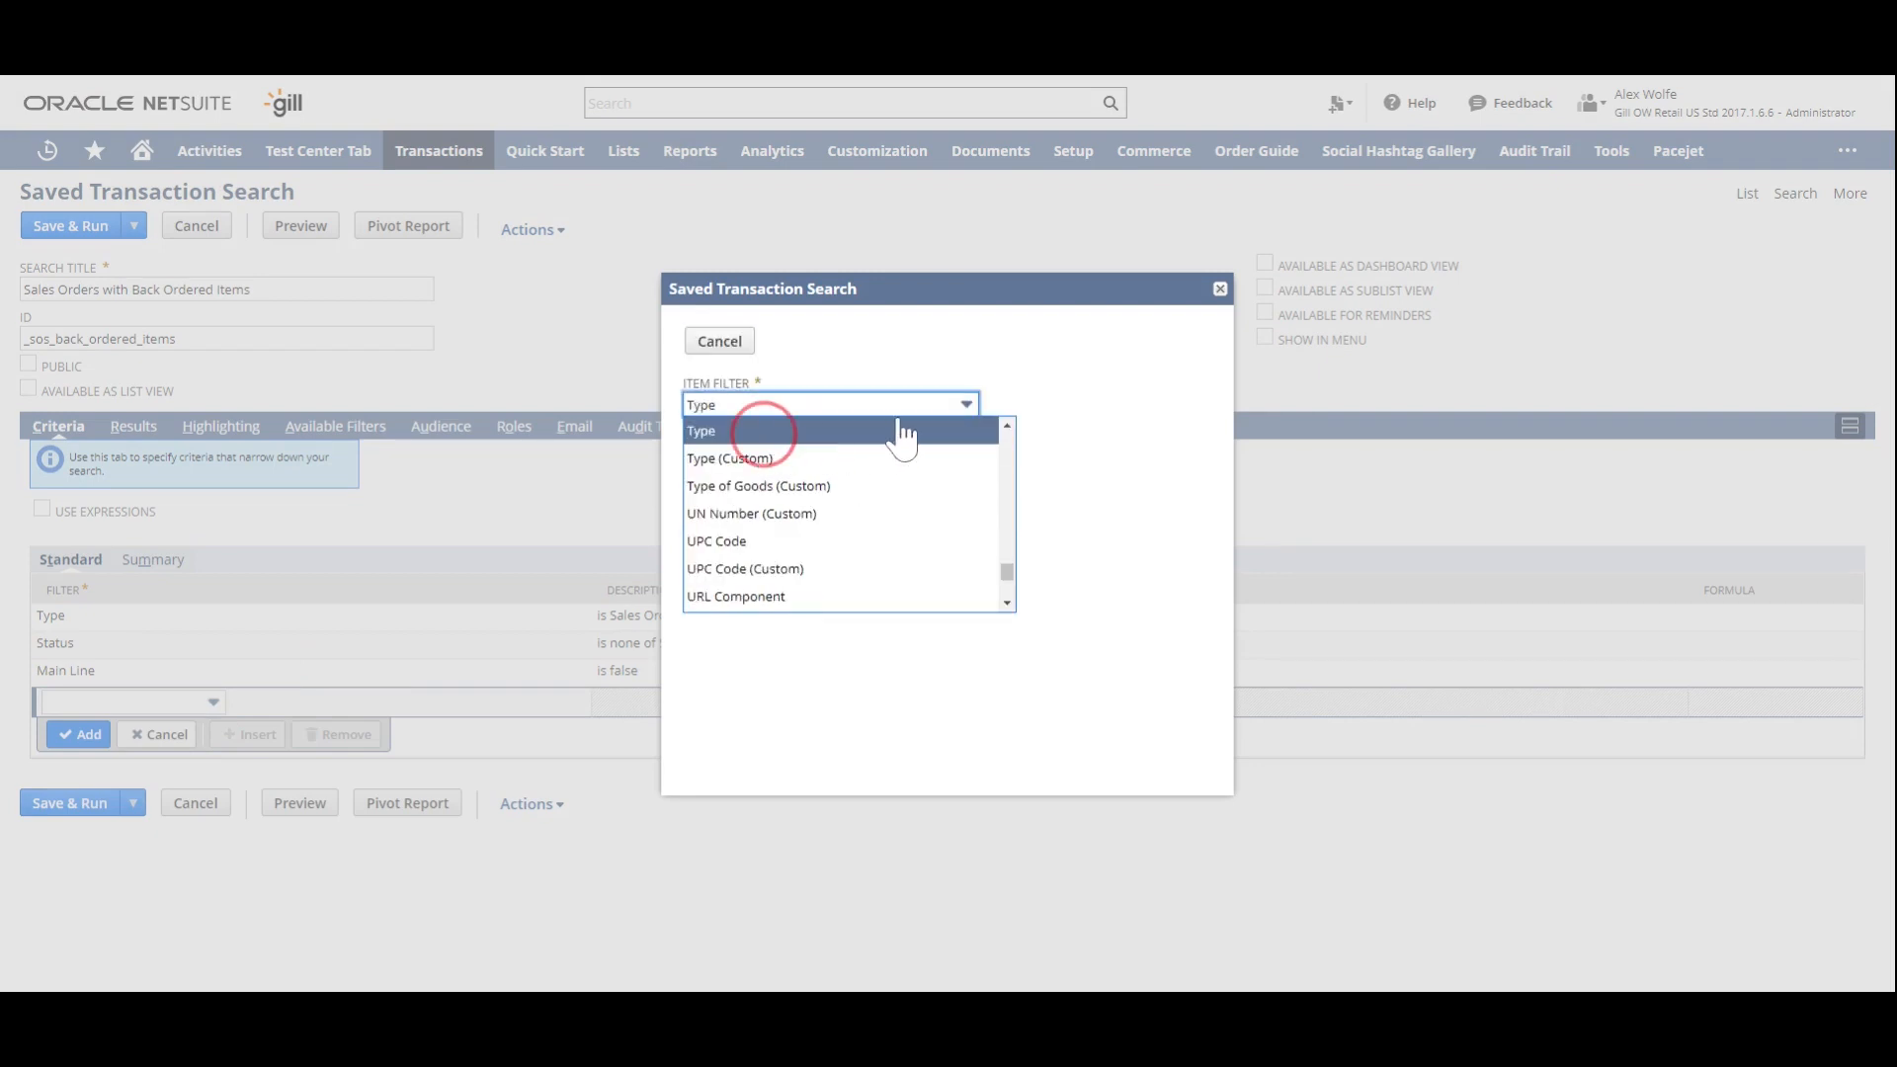
# - Set the item type filter to any of Assembly, Inventory Item and Kit/Package
pyautogui.click(891, 410)
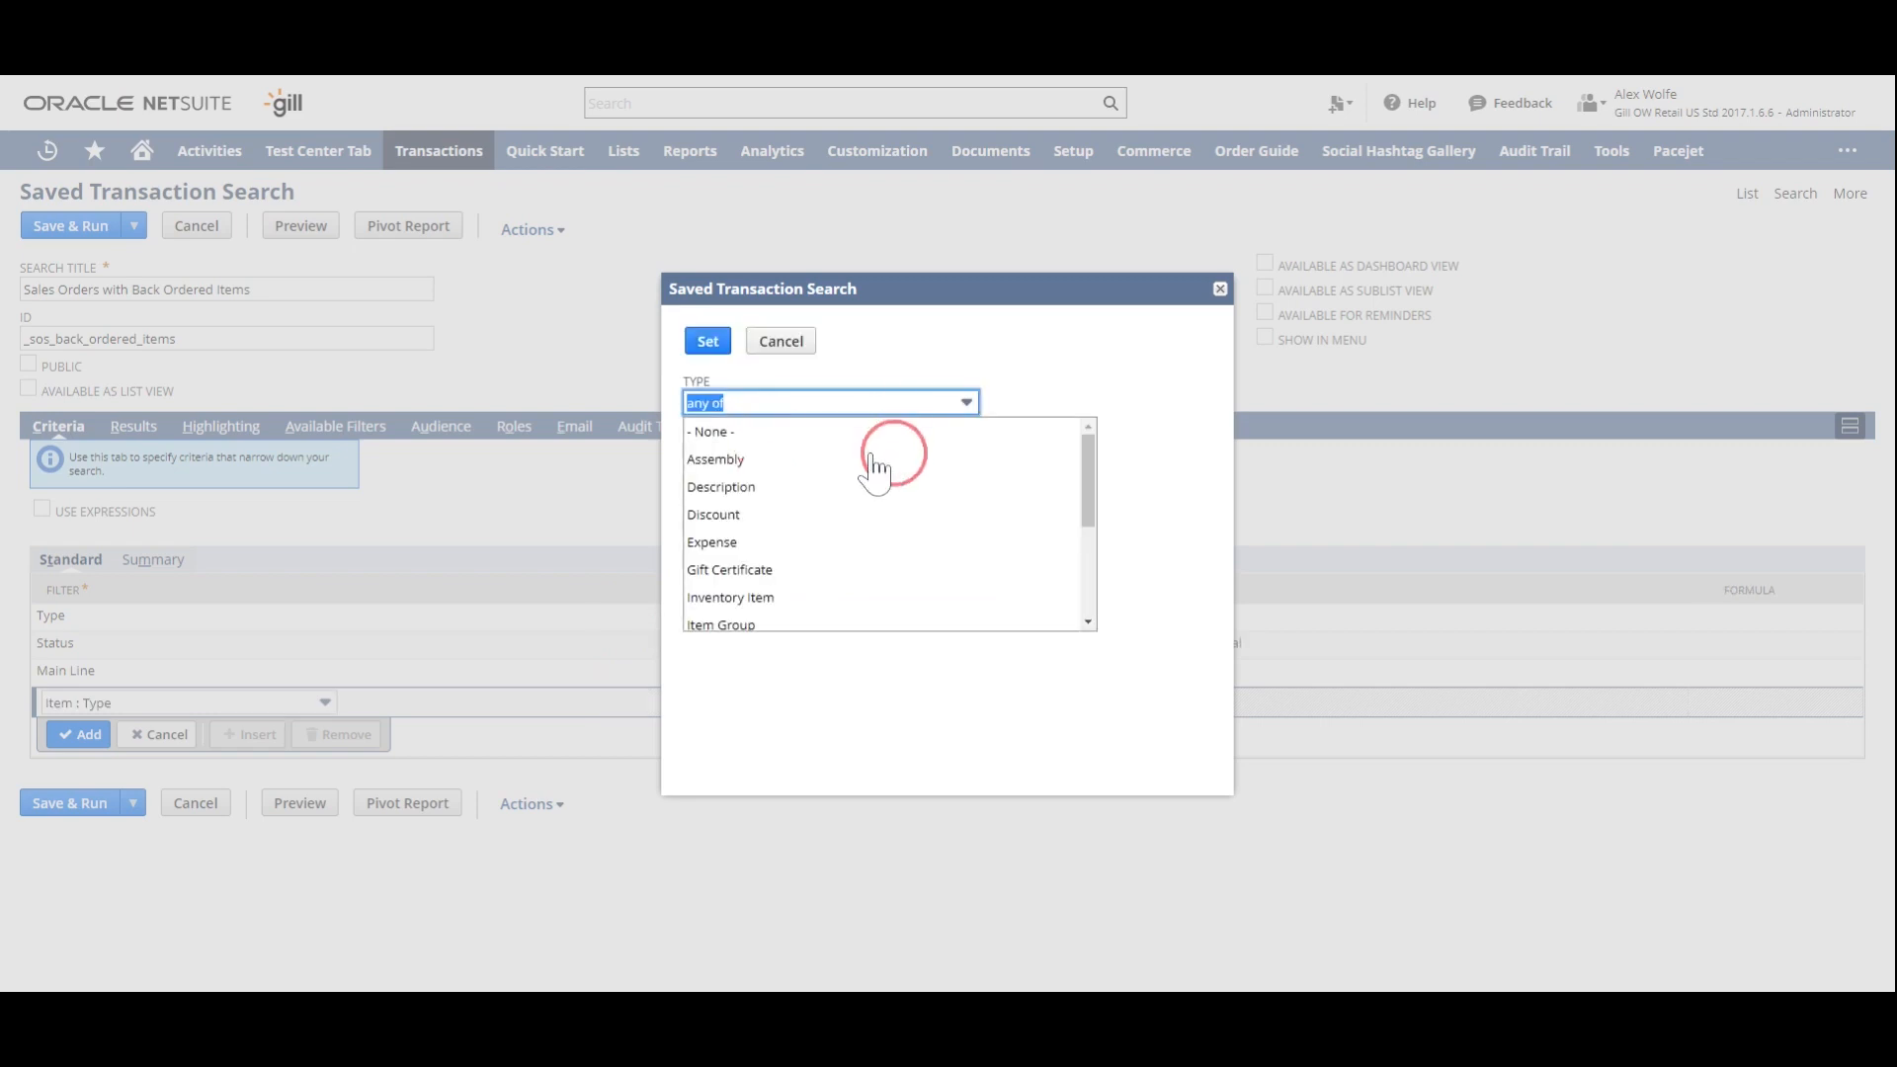
pyautogui.click(771, 457)
pyautogui.scroll(-1, 781, 553)
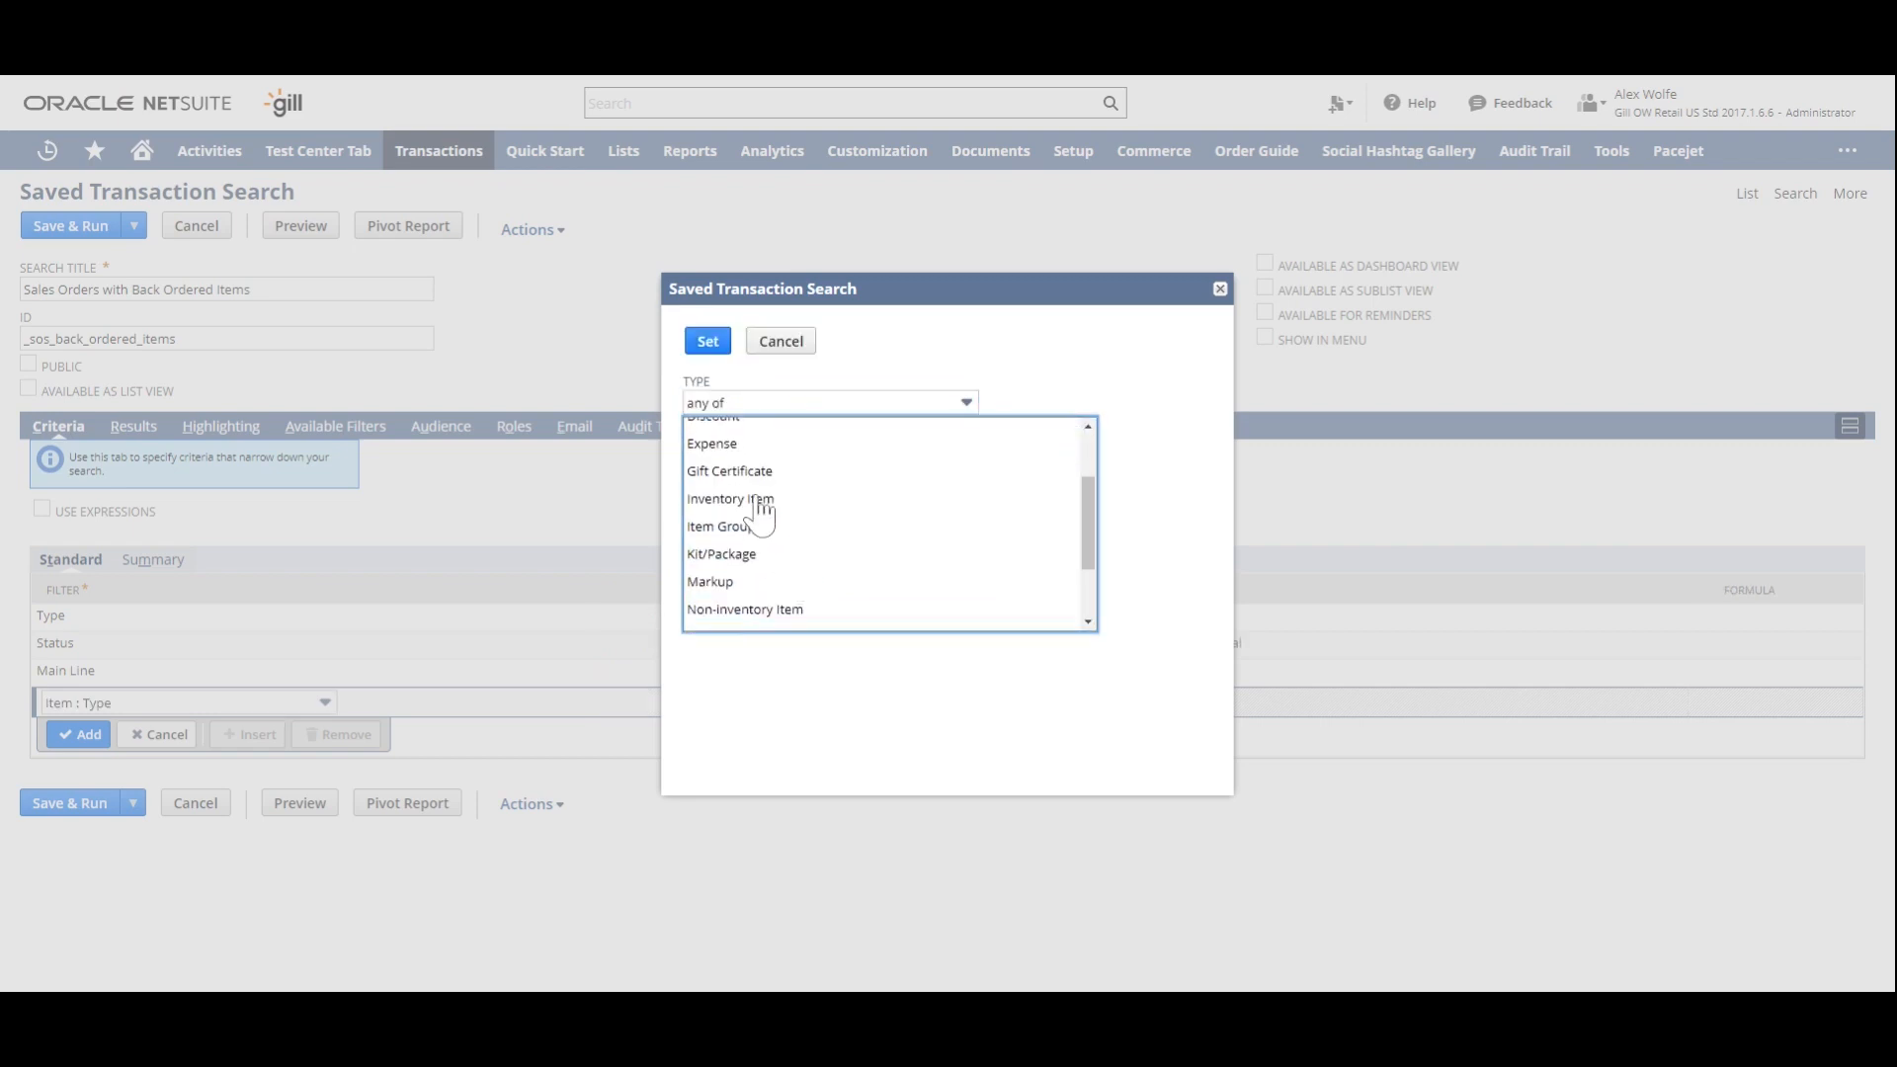
pyautogui.click(759, 499)
pyautogui.keyDown('ctrl'); pyautogui.click(765, 553); pyautogui.keyUp('ctrl')
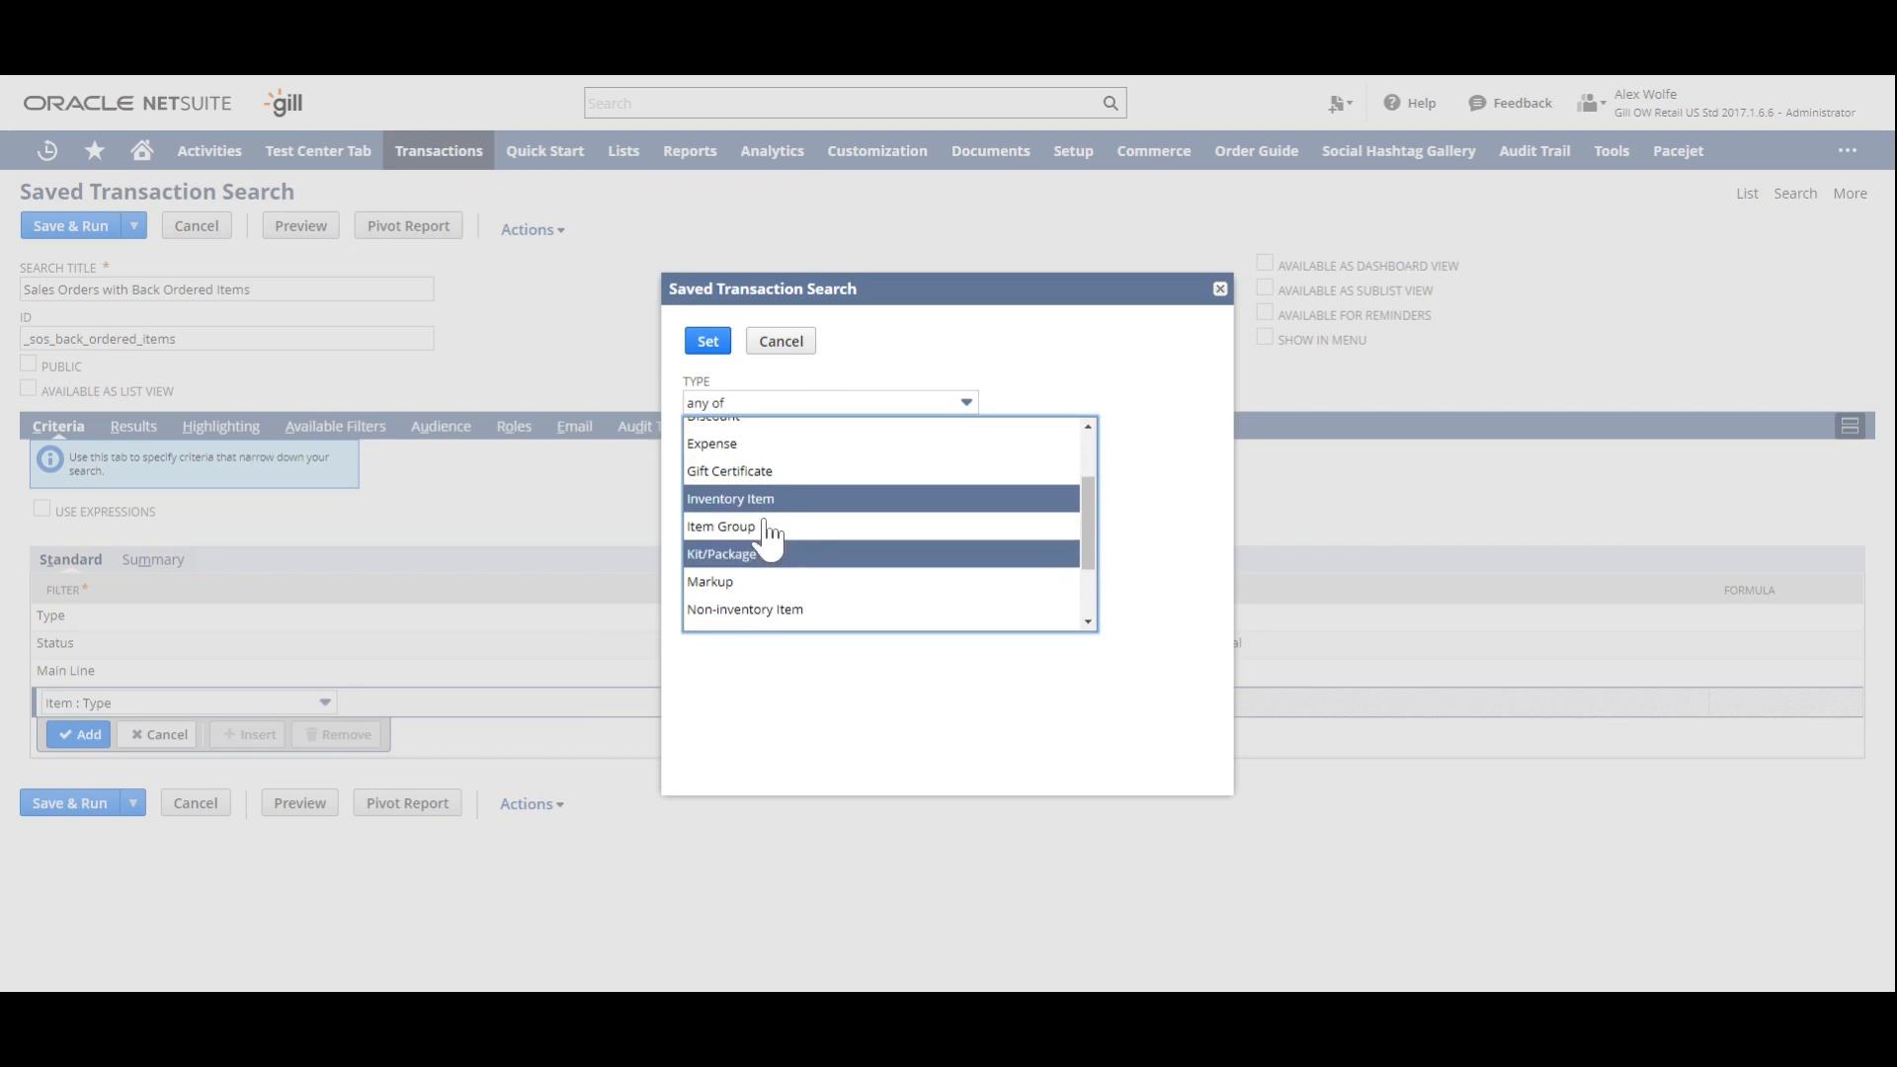
pyautogui.click(722, 358)
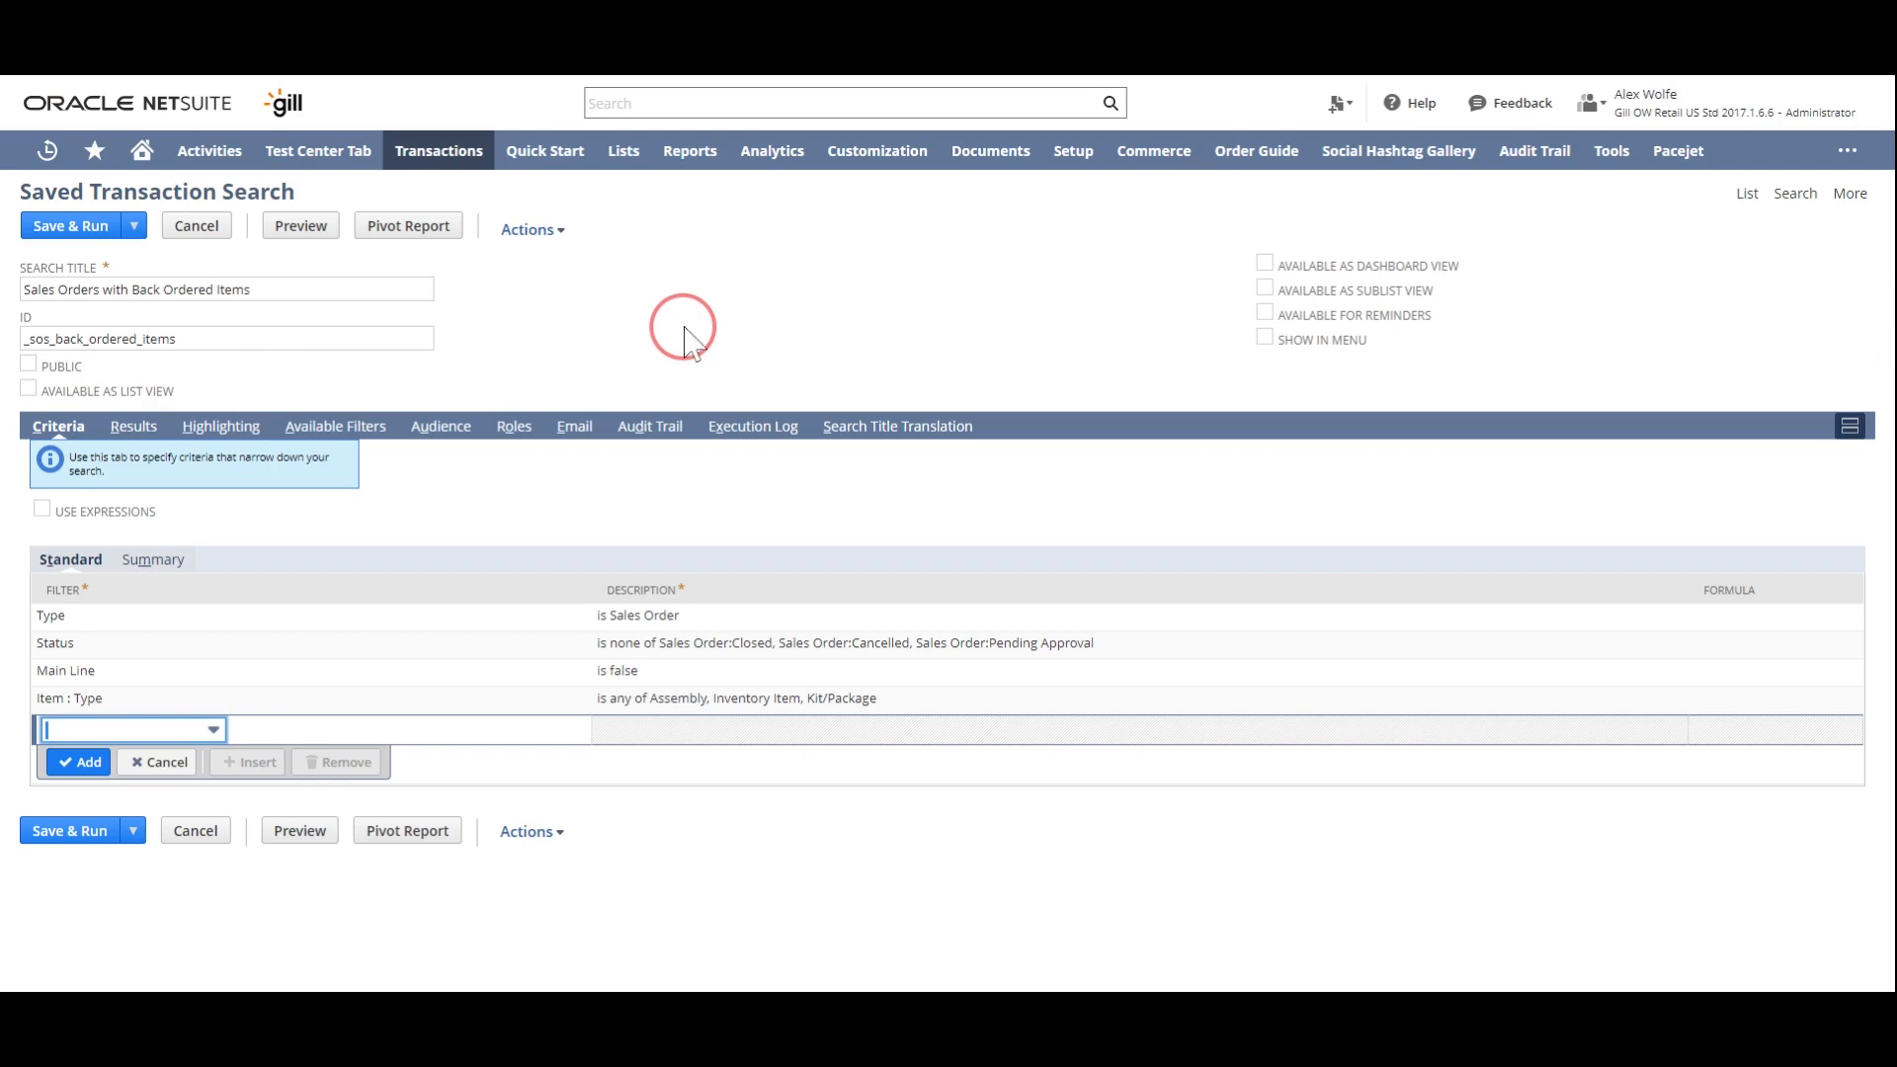
# - Start a Formula (Numeric) criterion and begin its formula with the Quantity field followed by a minus sign
pyautogui.click(159, 734)
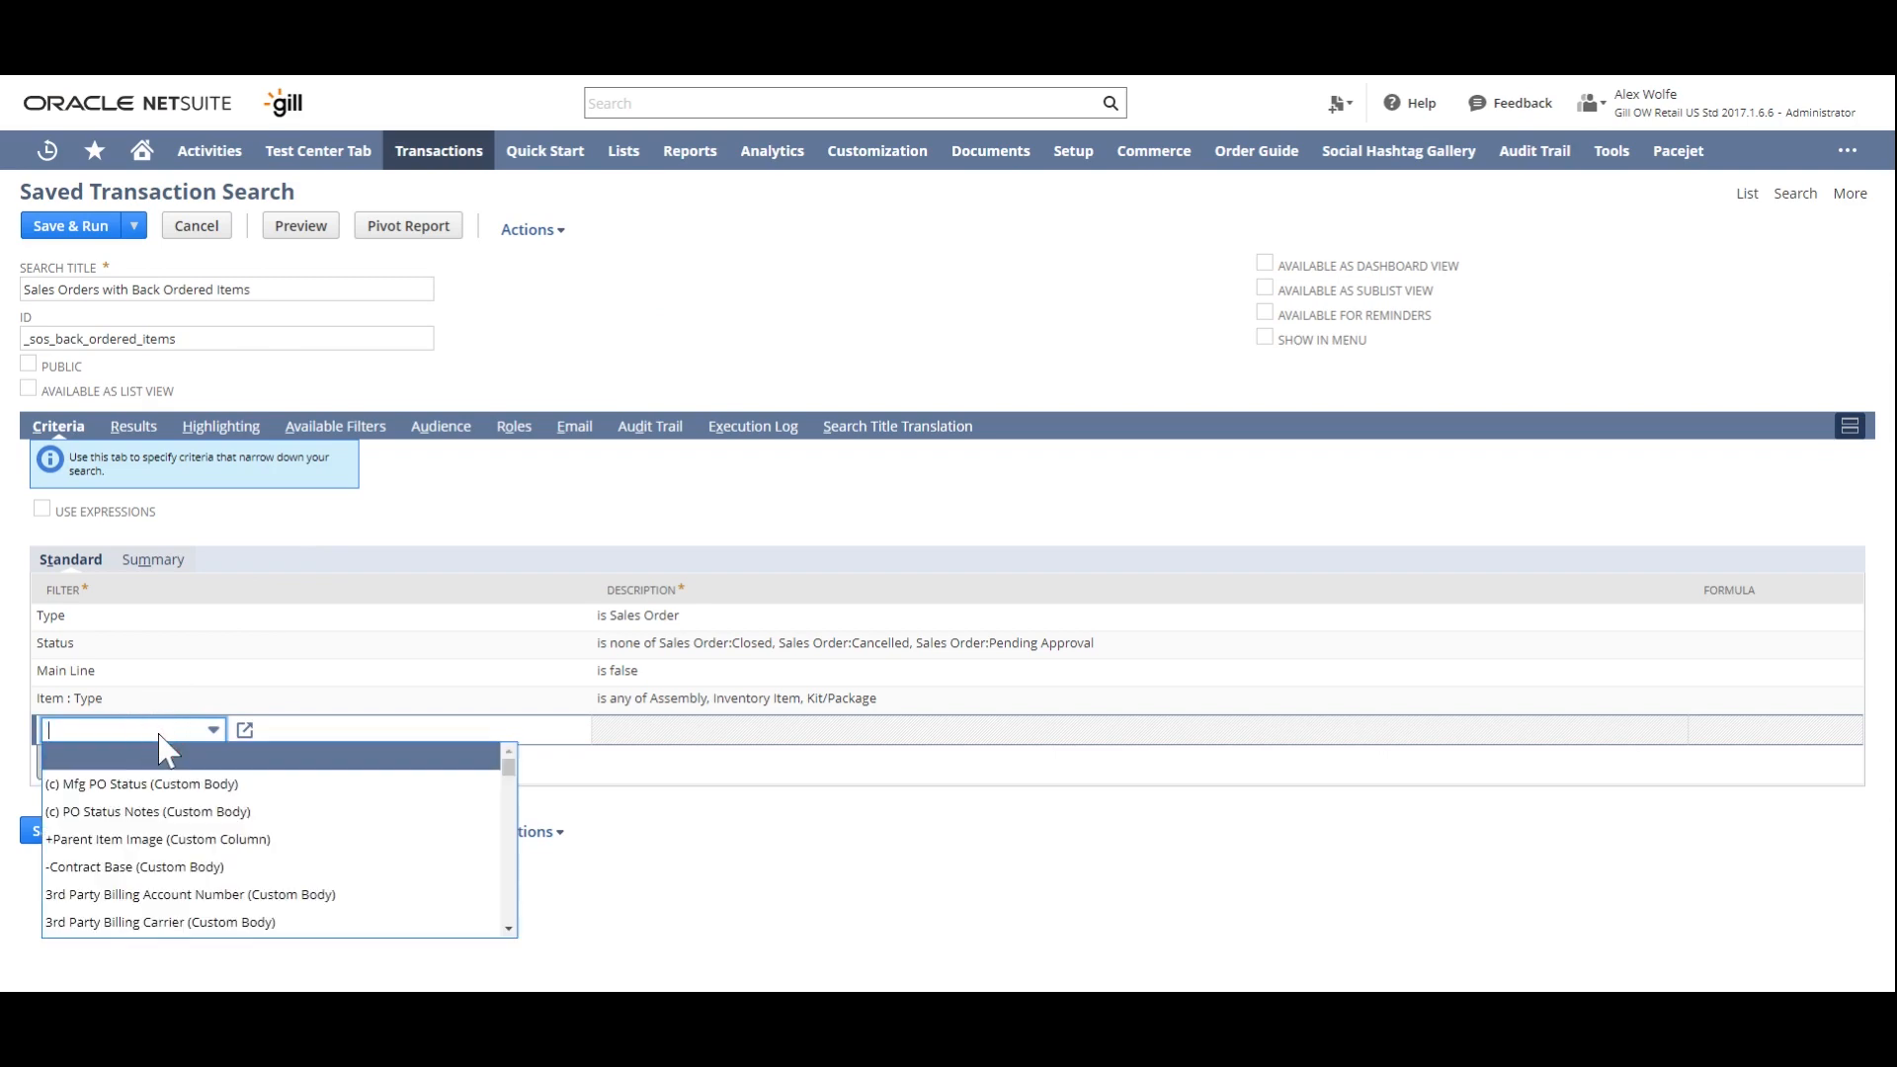
pyautogui.write('Formula (Date')
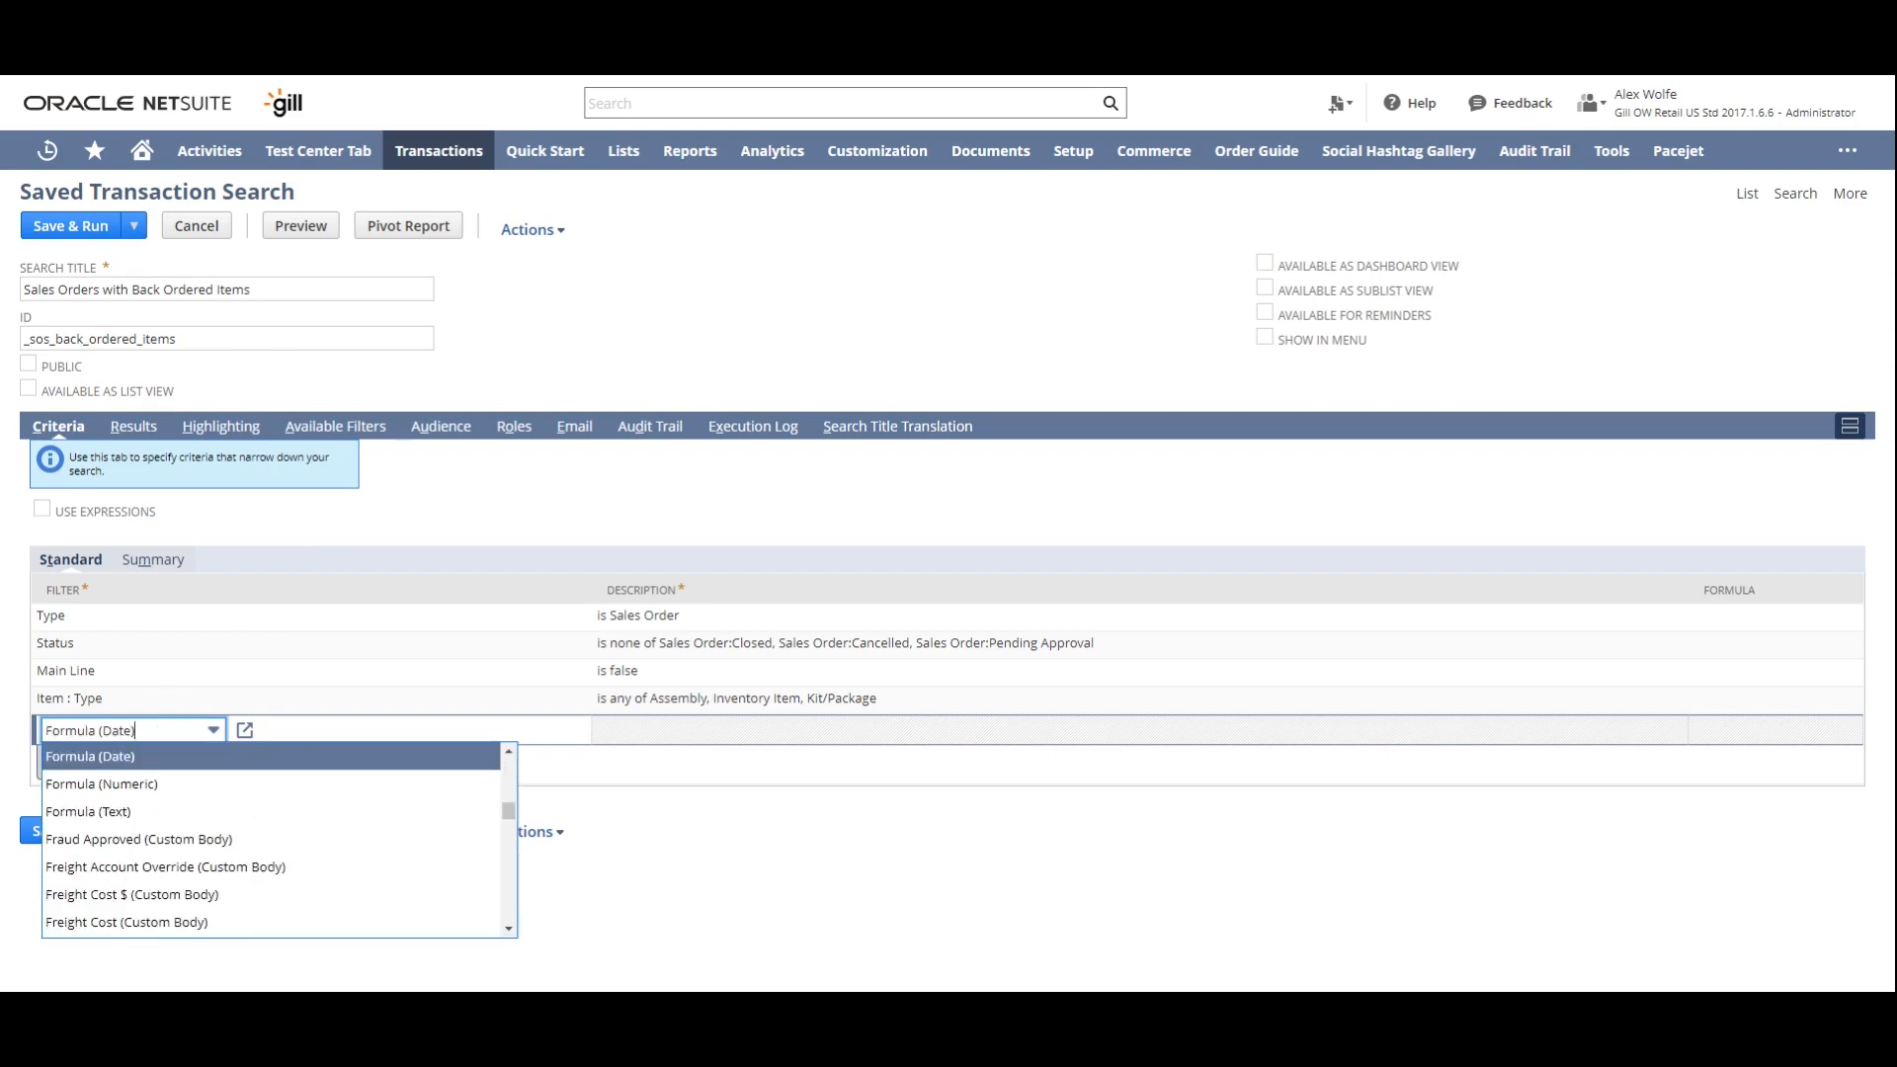
pyautogui.click(225, 783)
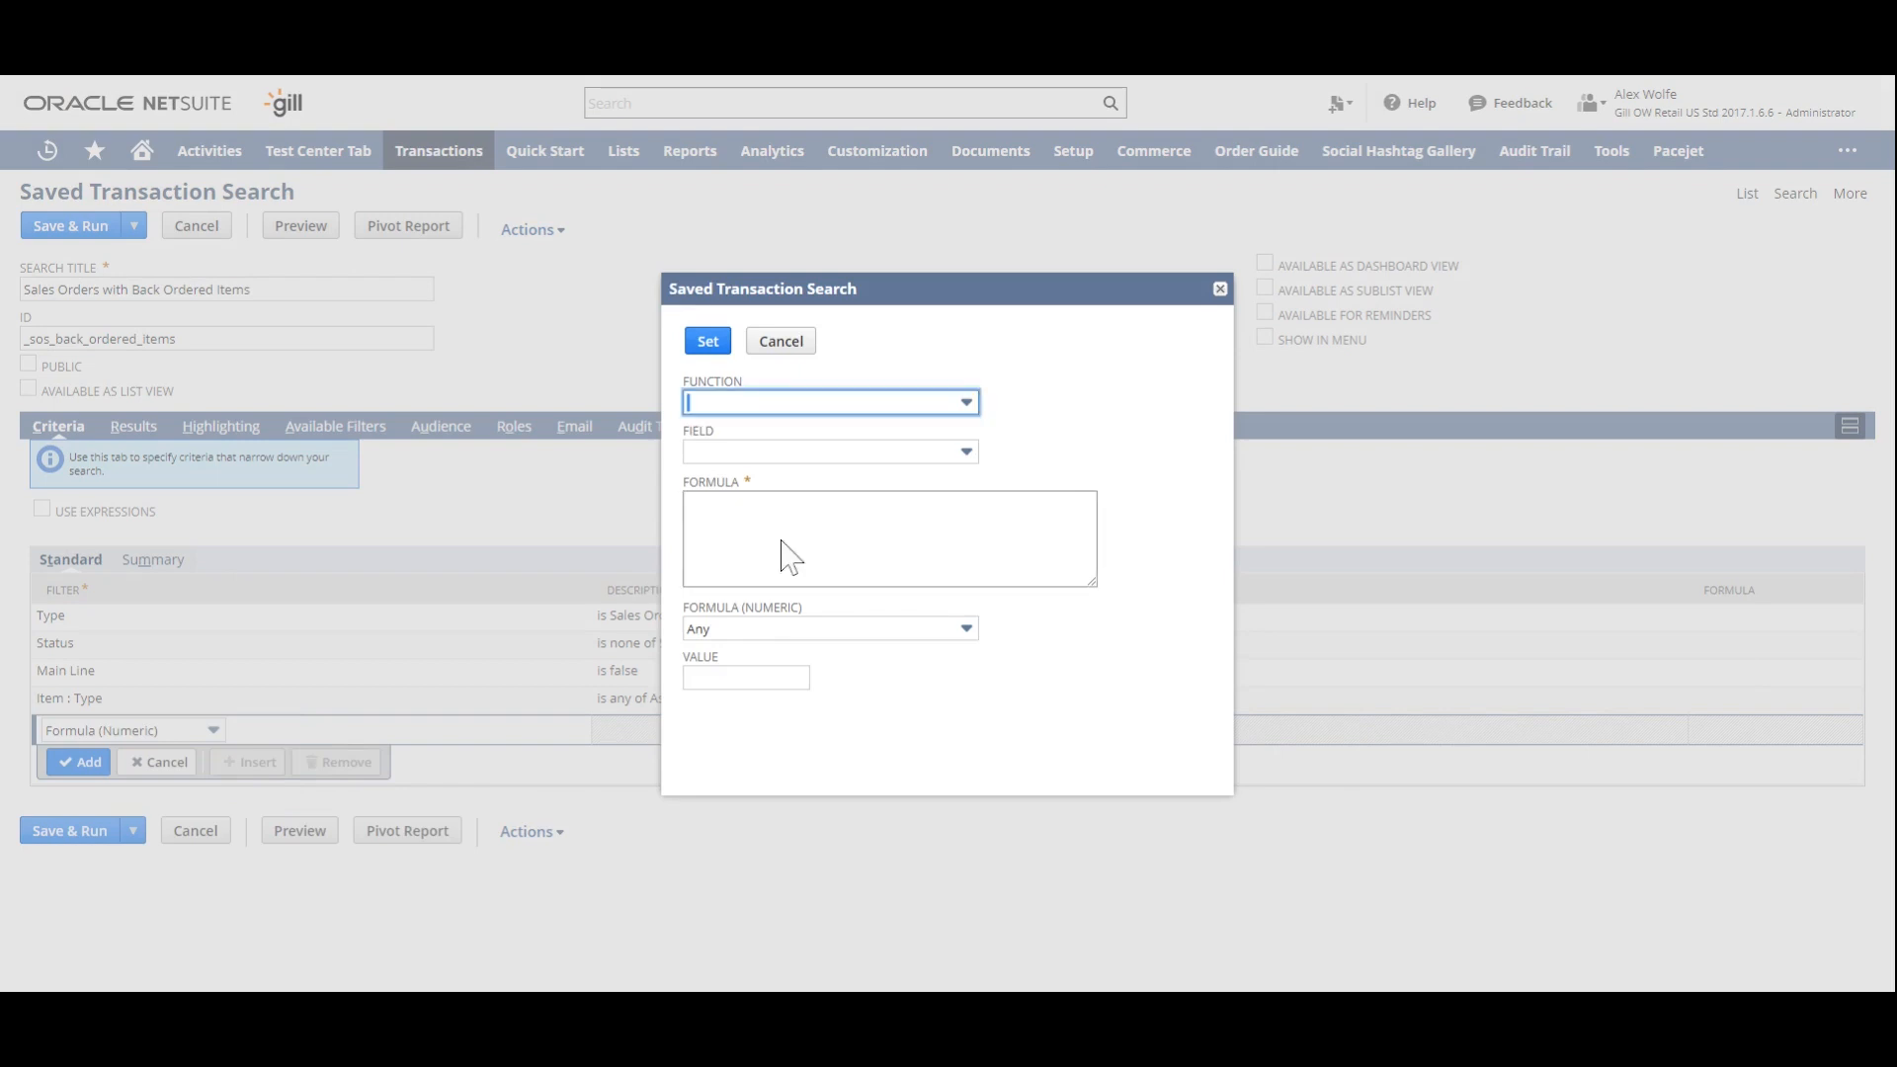
pyautogui.click(784, 550)
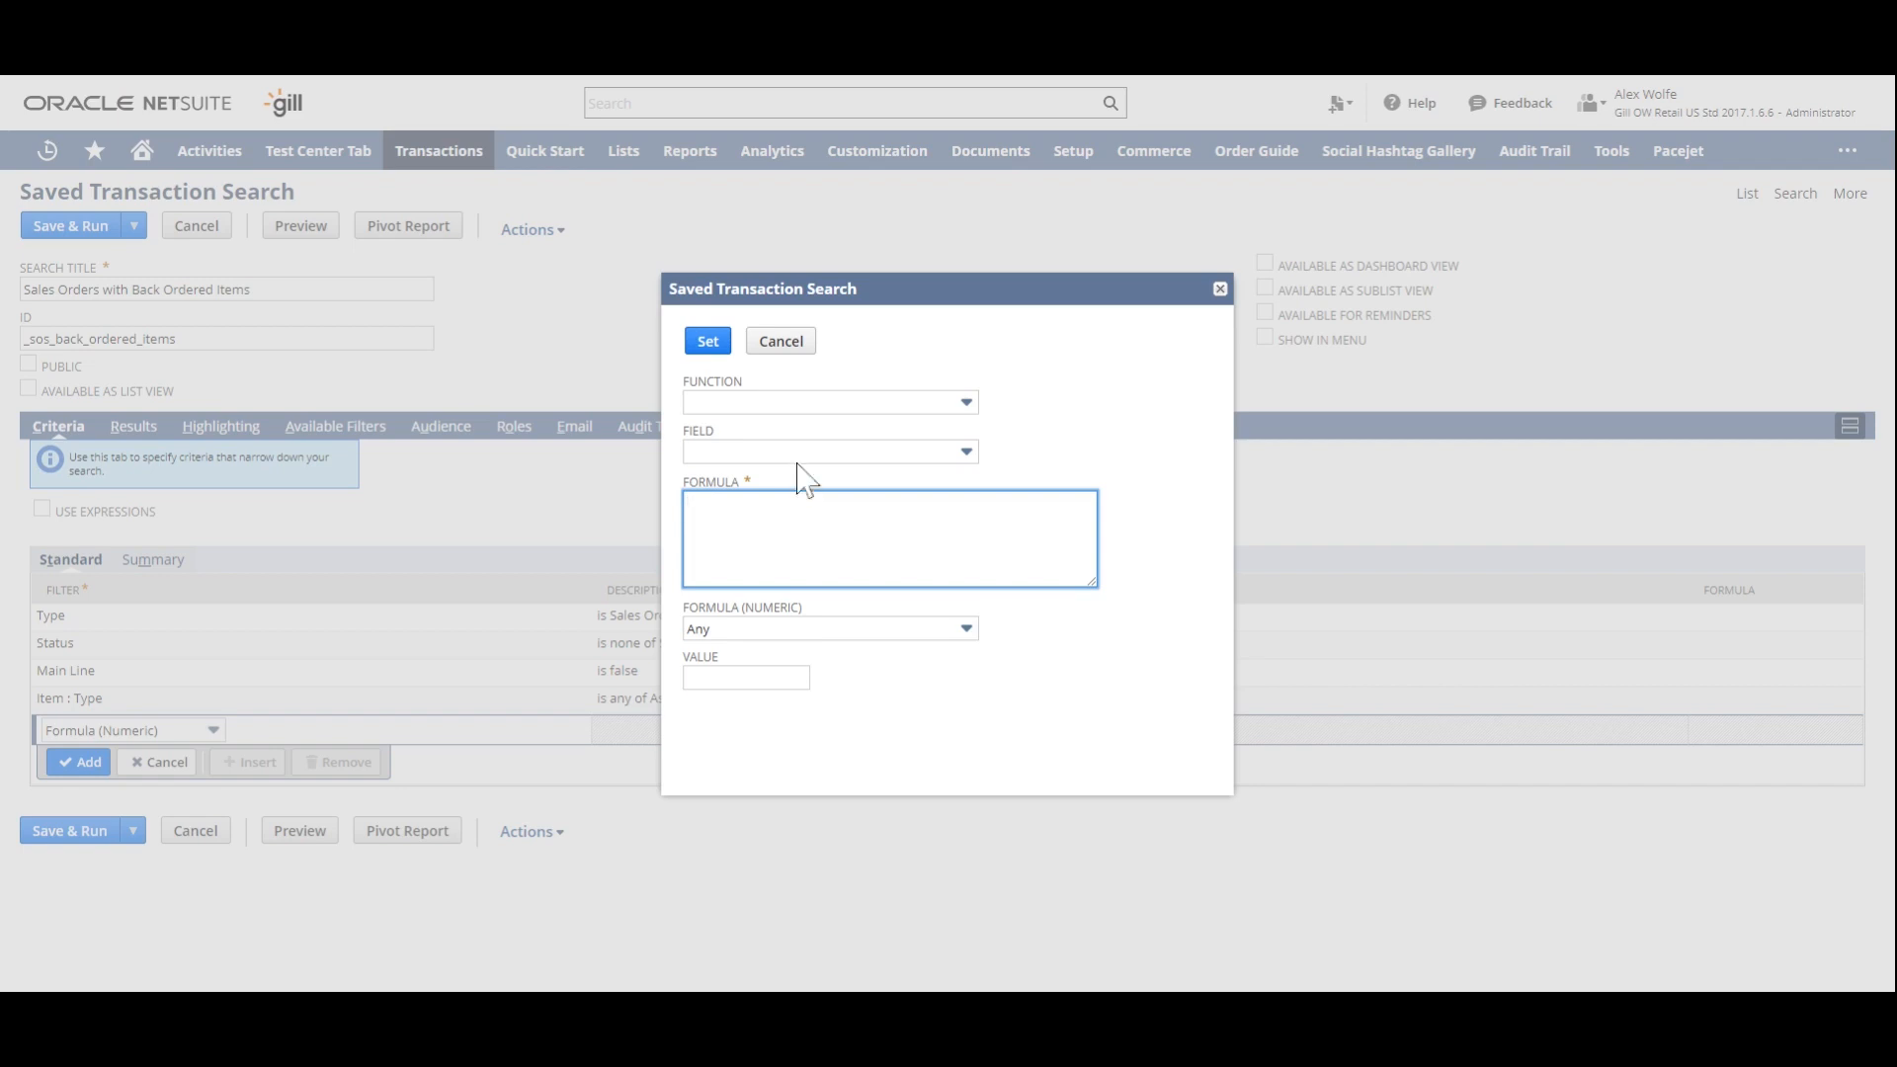
pyautogui.click(809, 454)
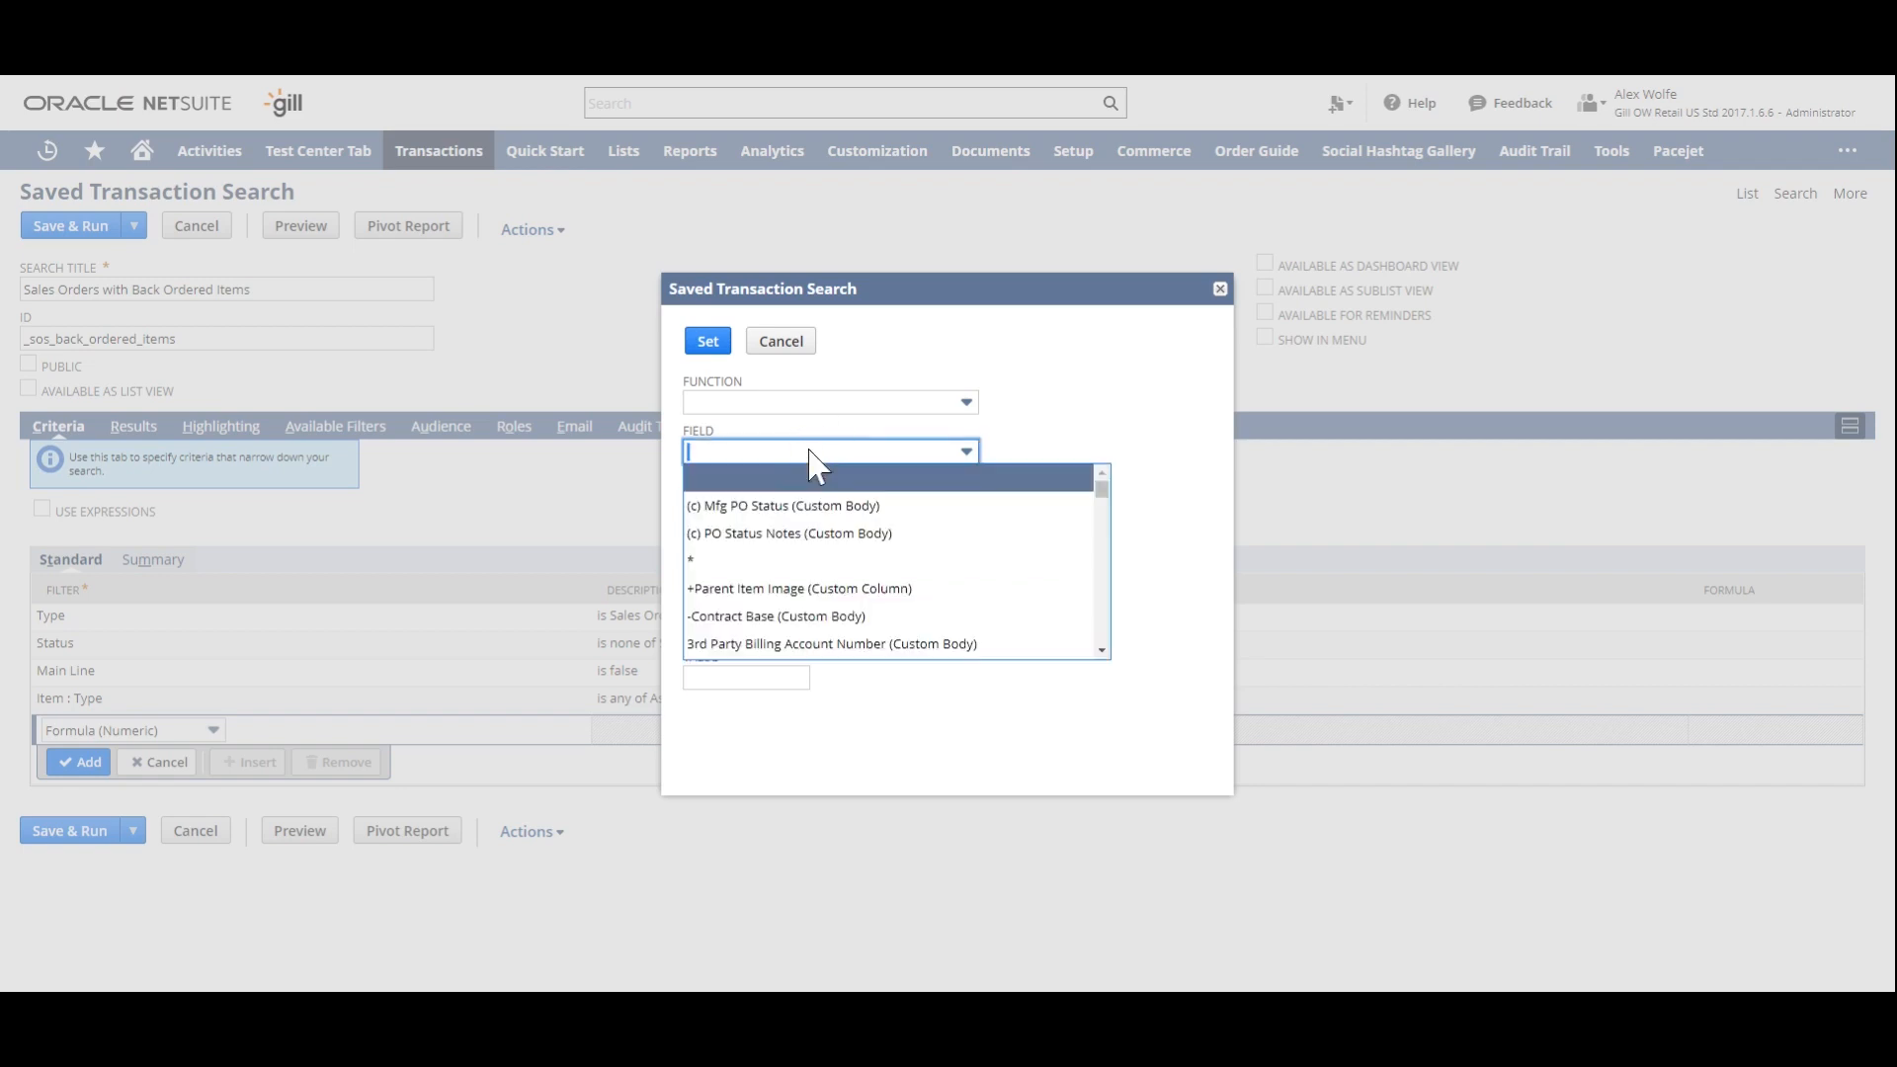
pyautogui.write('Quantity')
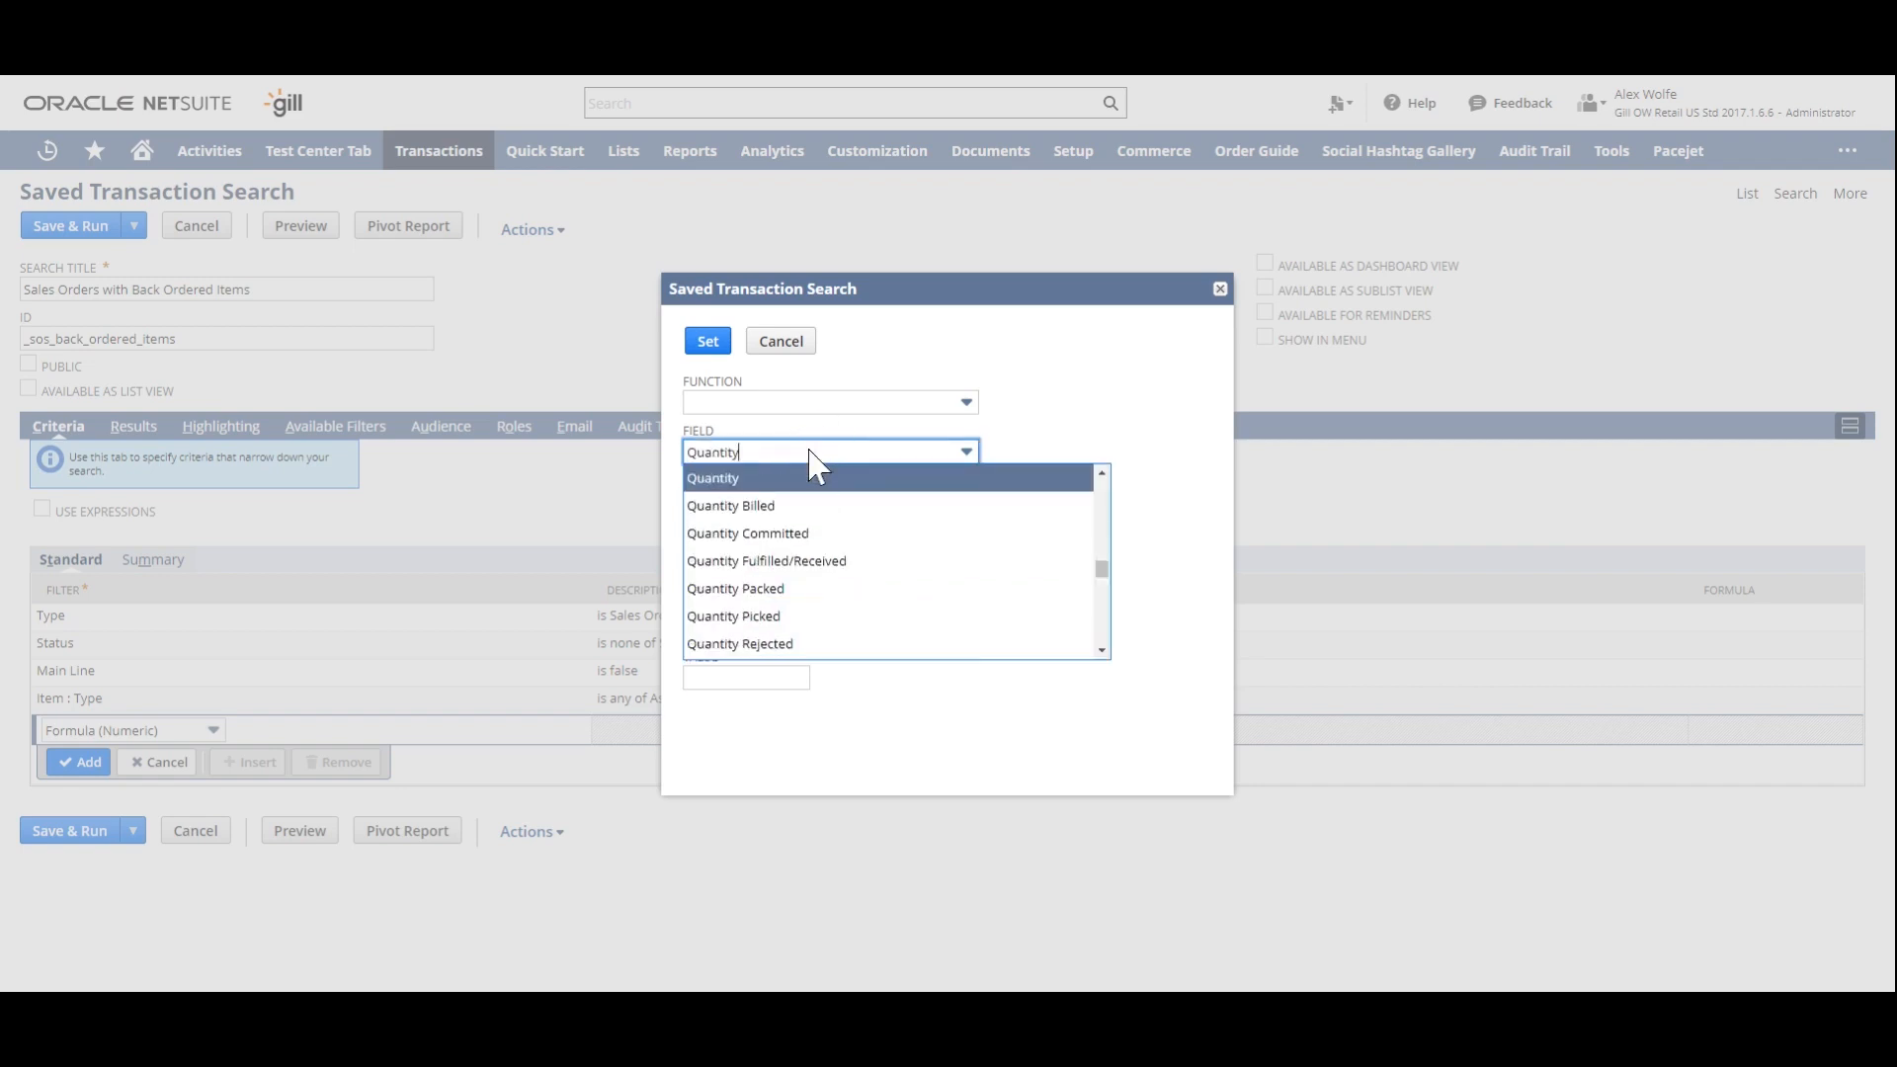
pyautogui.click(742, 480)
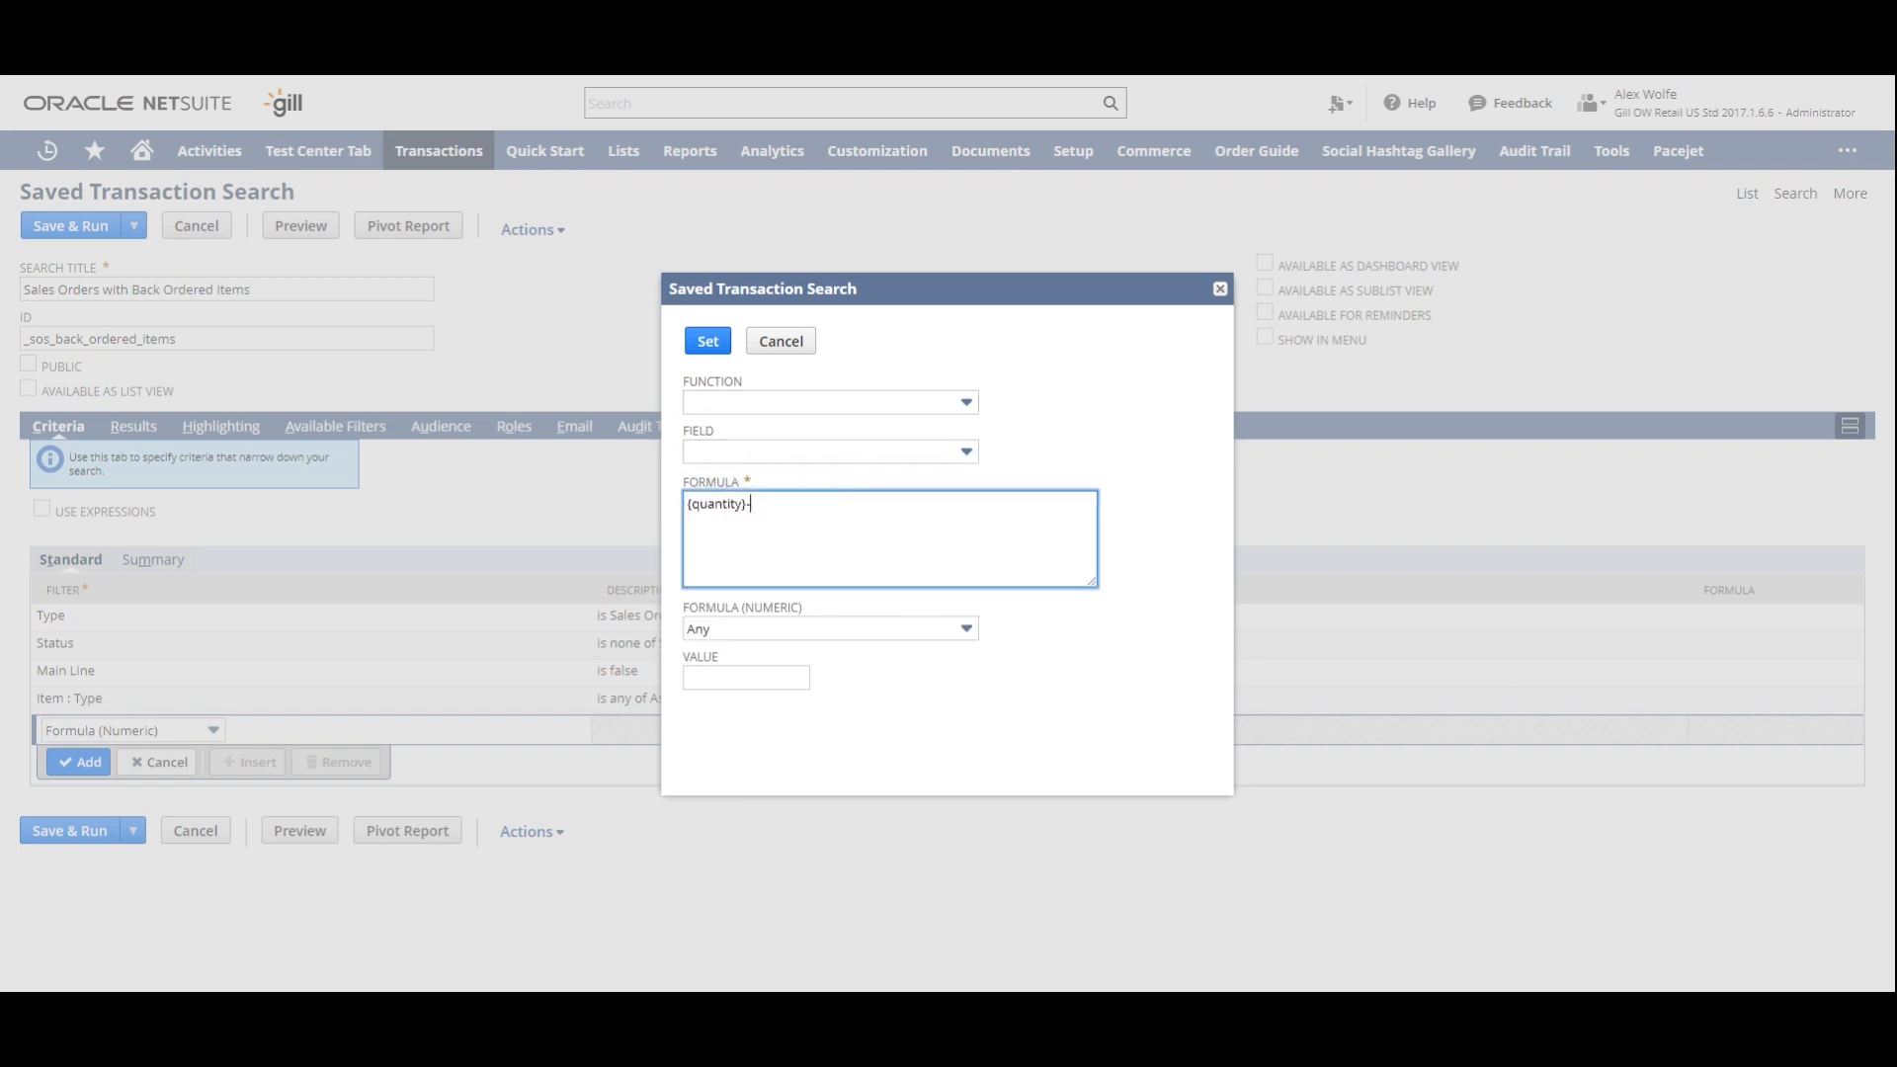
# - Extend the formula with the Quantity Committed field wrapped in NVL, so it reads {quantity}-NVL({quantitycommitted},0)
pyautogui.click(816, 455)
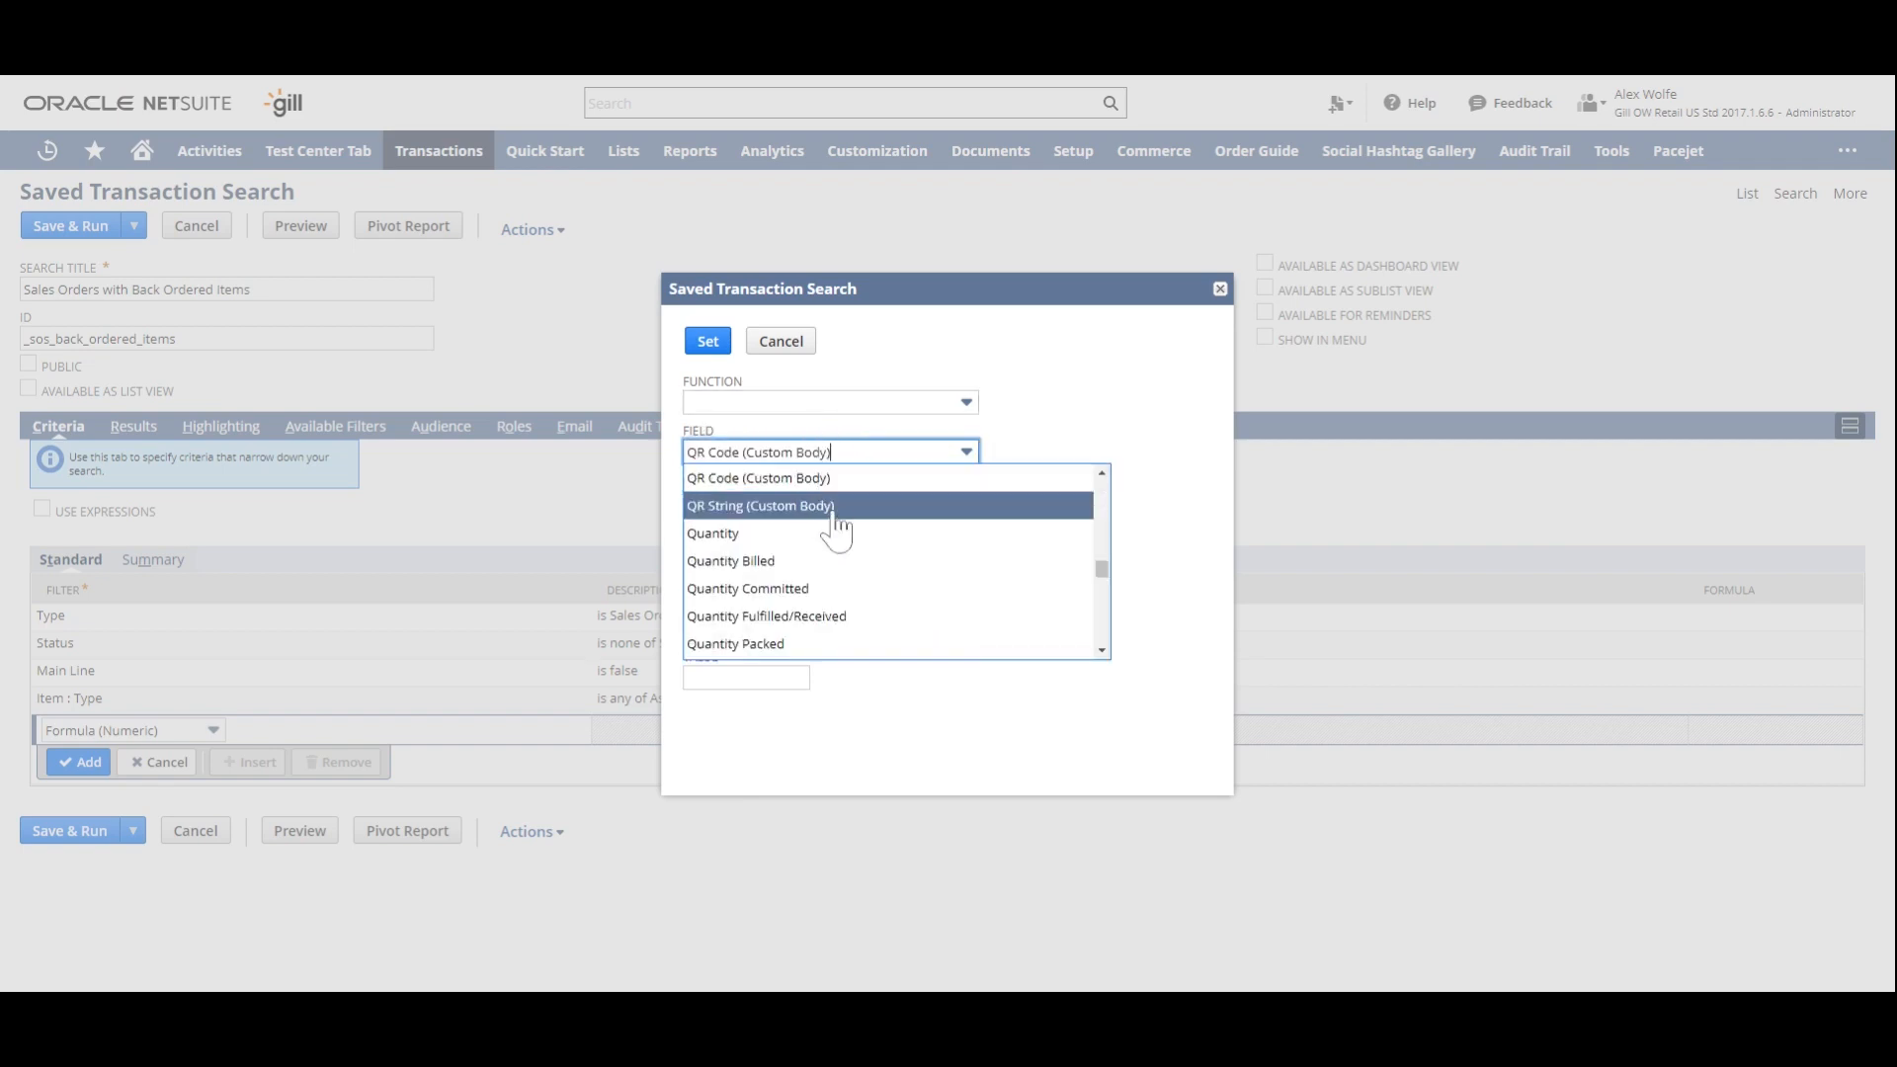
pyautogui.scroll(-1, 840, 553)
pyautogui.click(781, 489)
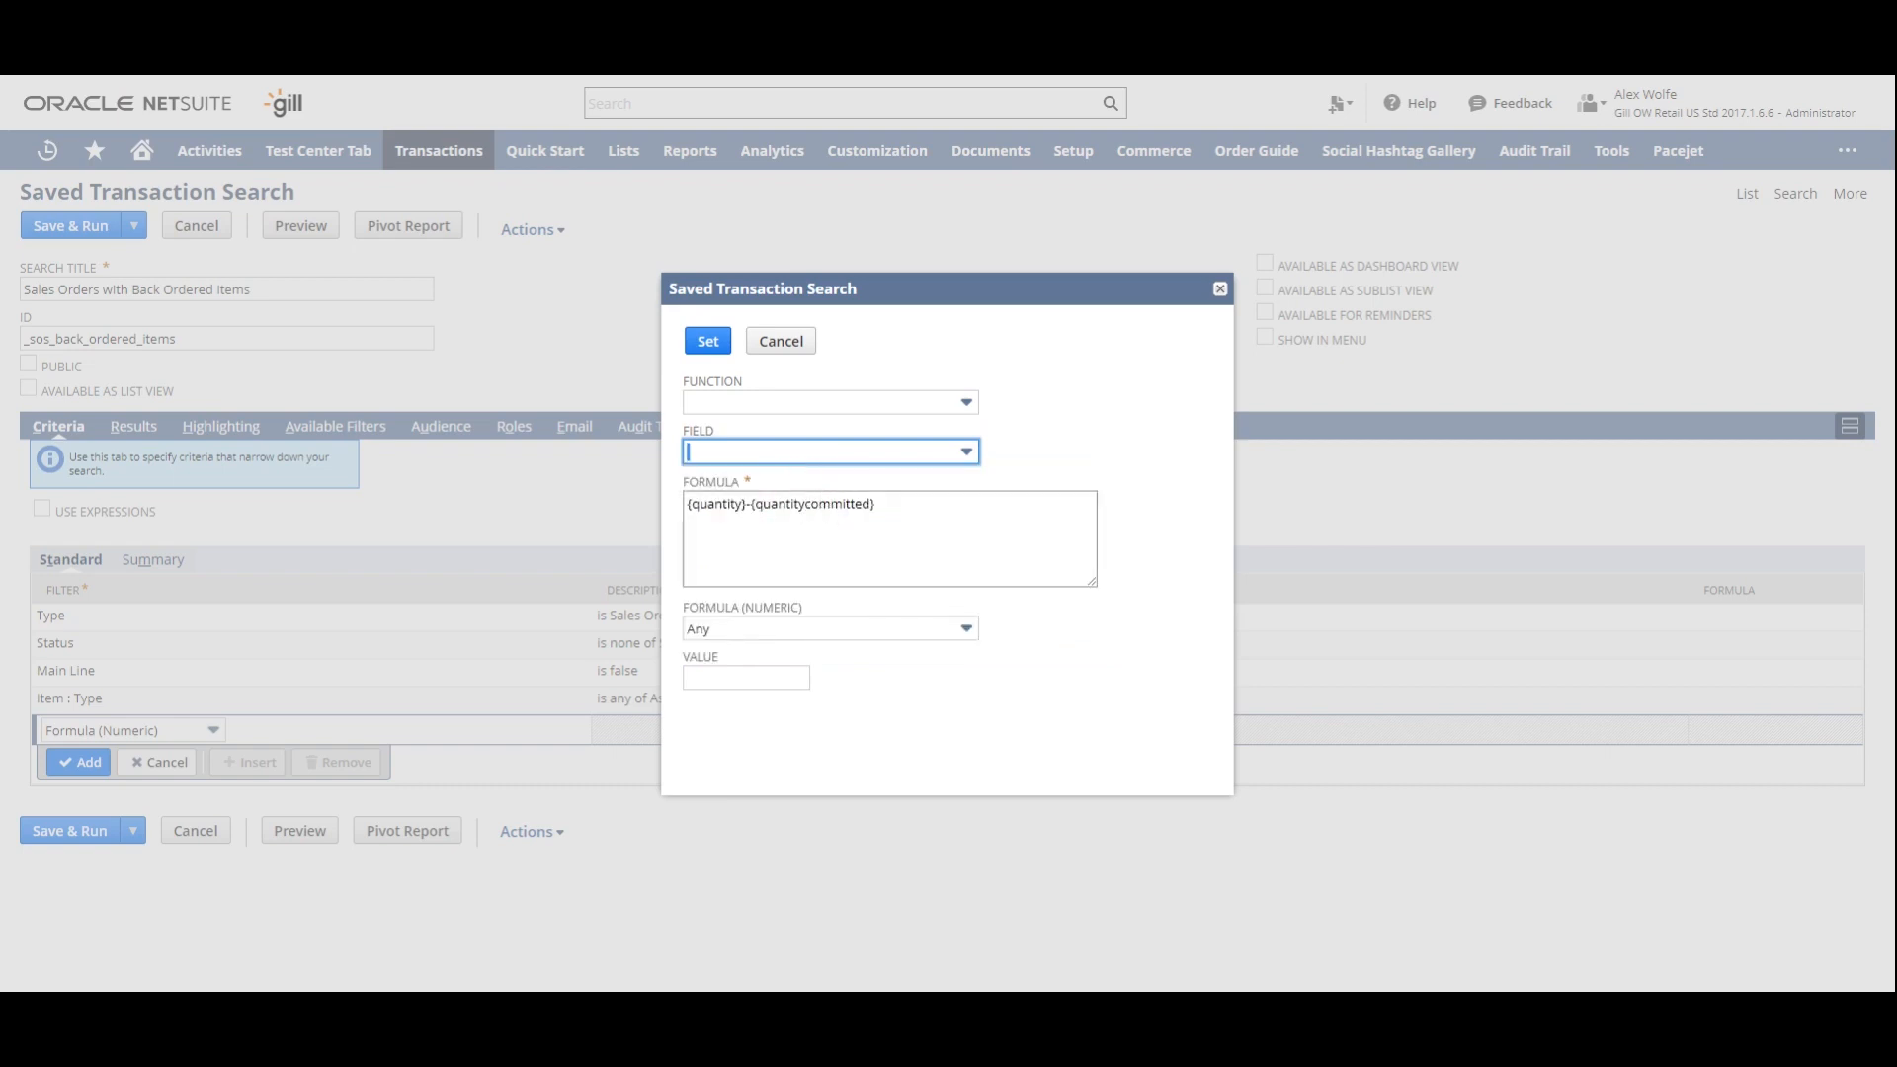
pyautogui.click(749, 504)
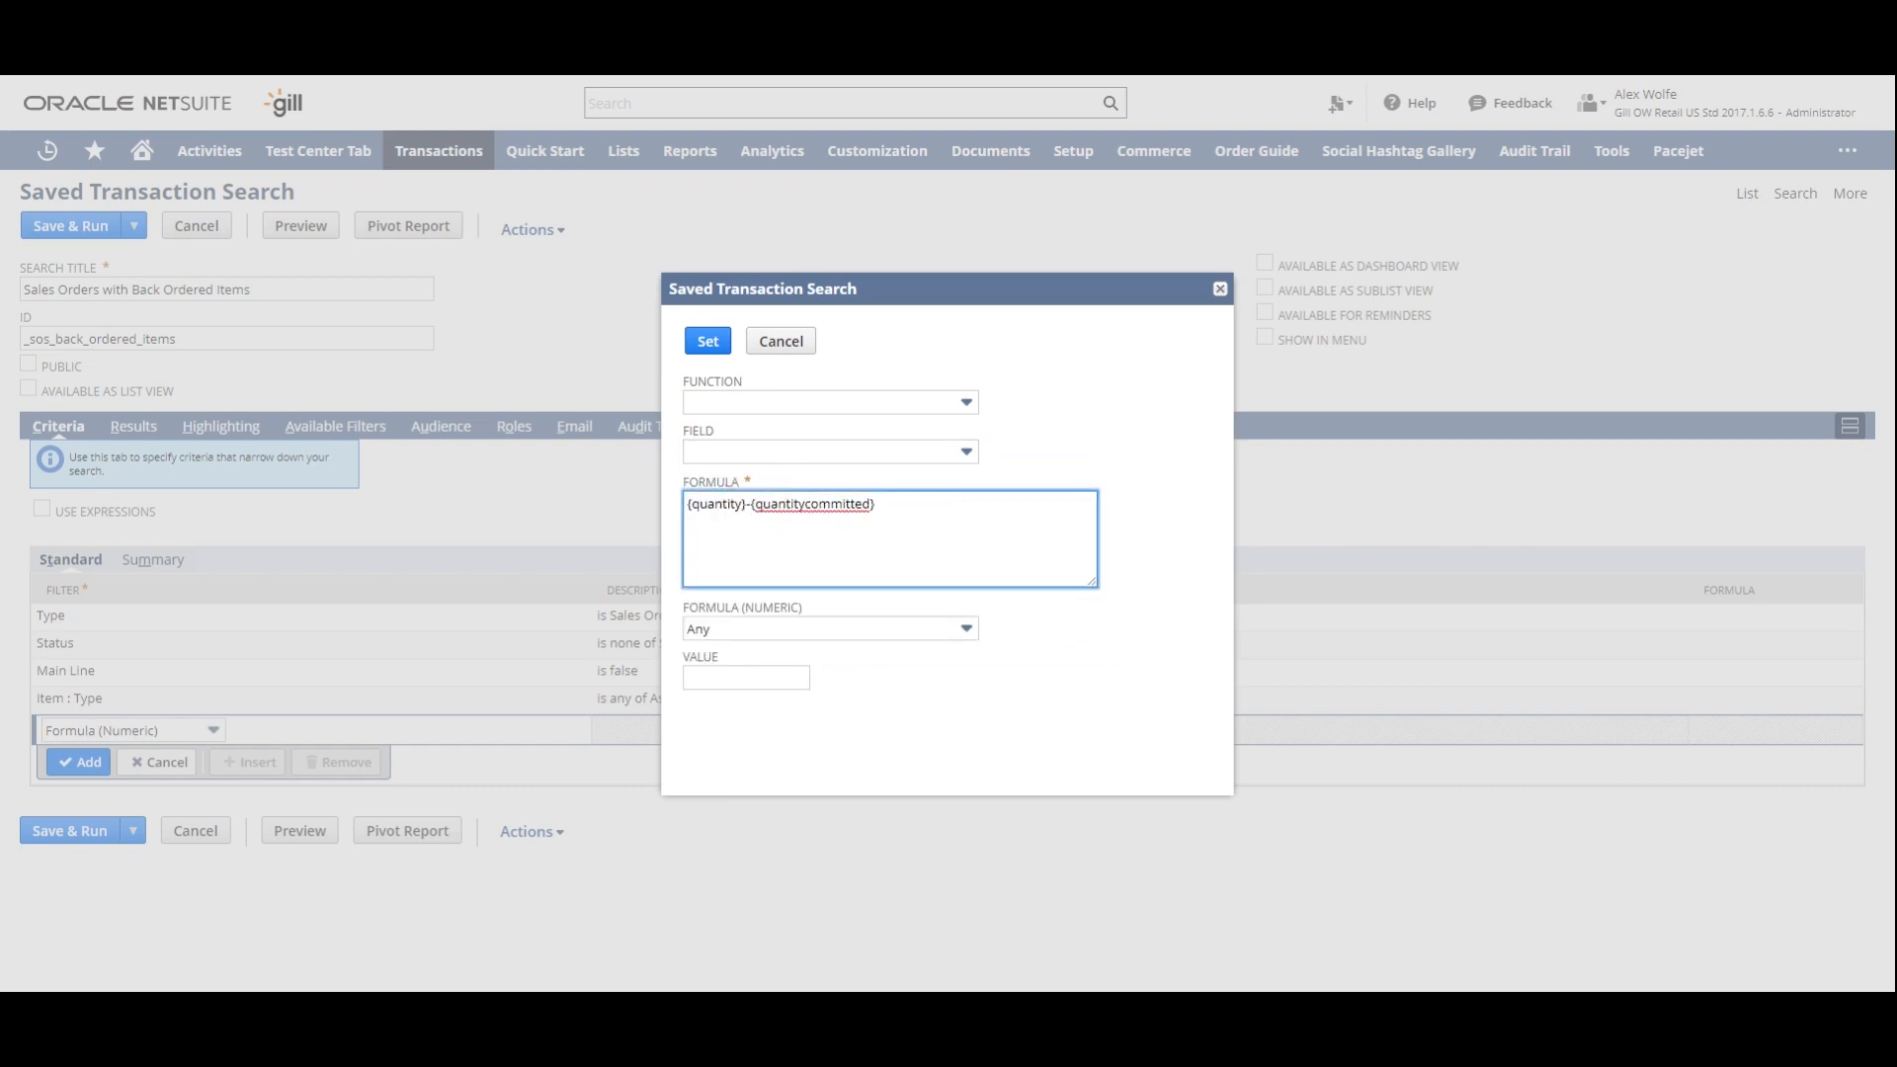
pyautogui.write('NVL(')
pyautogui.click(949, 531)
pyautogui.write(',0)')
# - Subtract the Quantity Fulfilled/Received field at the end of the formula, giving {quantity}-NVL({quantitycommitted},0)-{quantityshiprecv}
pyautogui.click(940, 454)
pyautogui.write('Quantity')
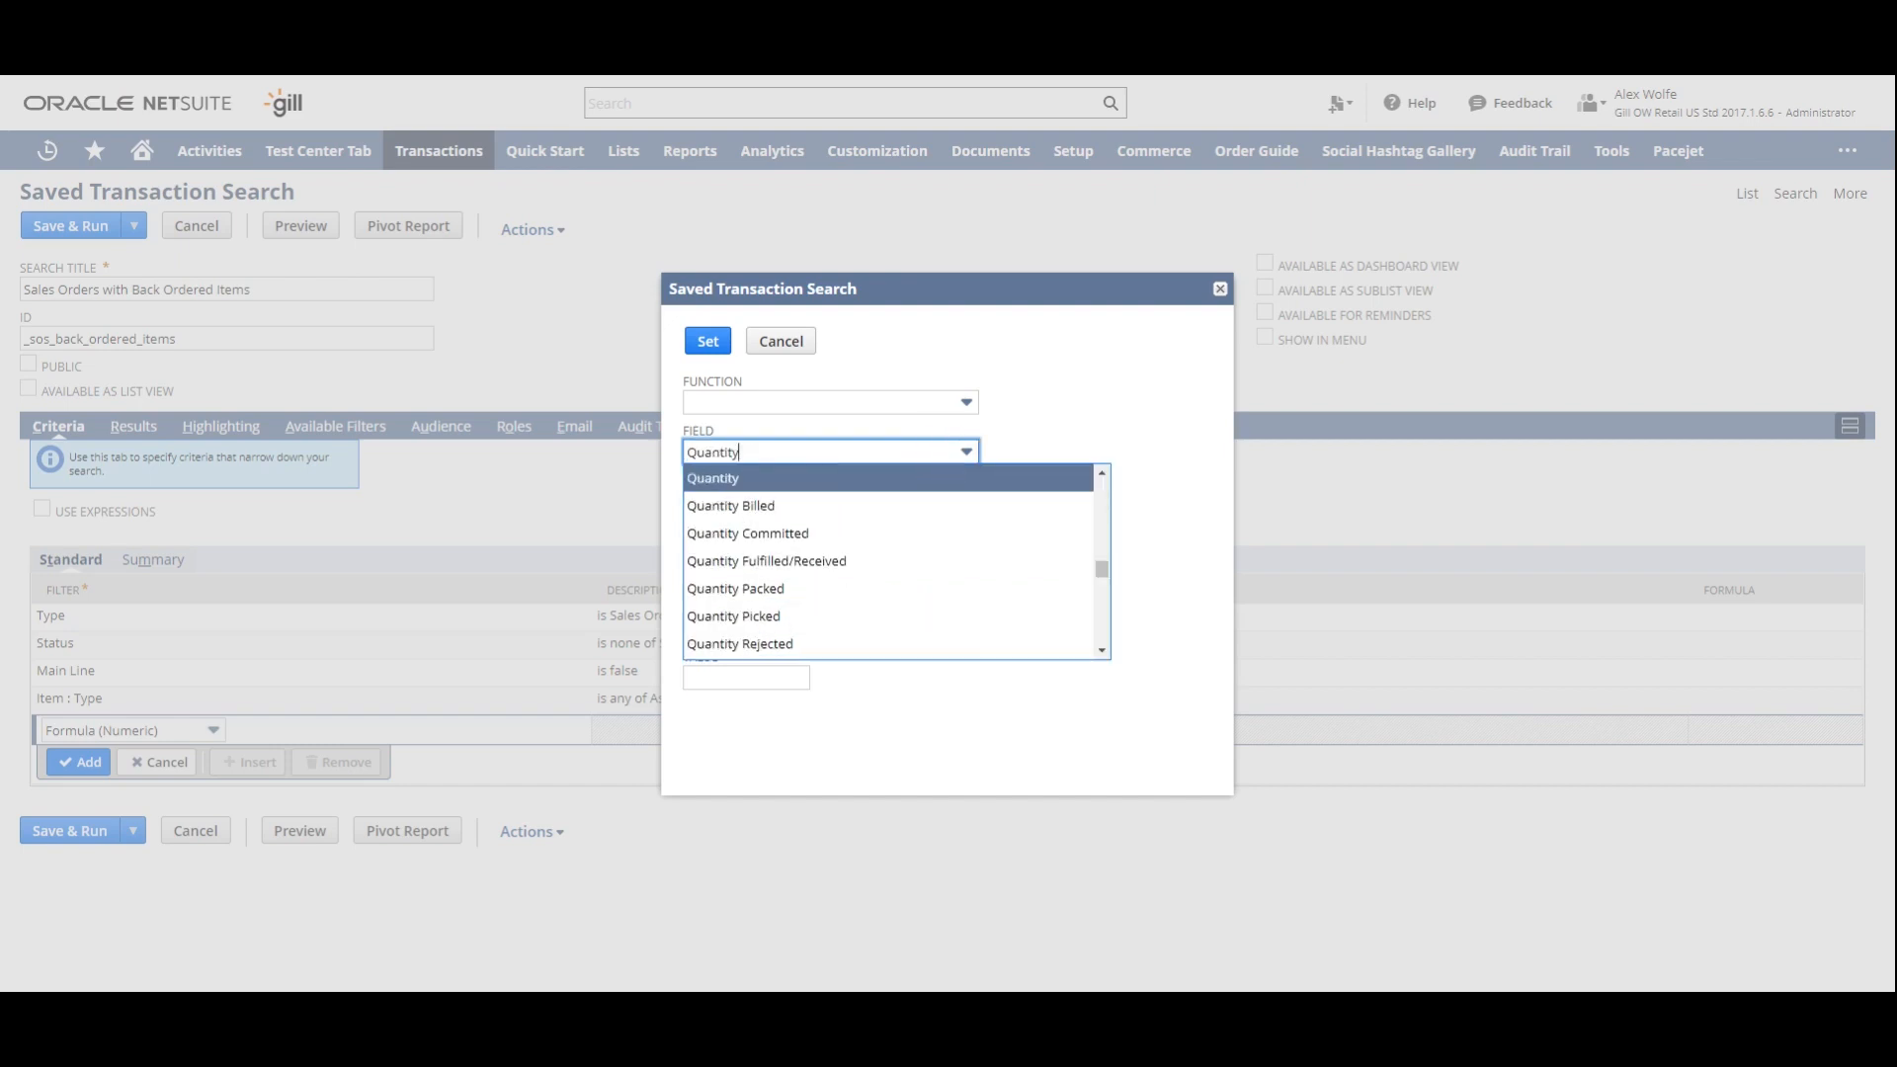
pyautogui.click(885, 561)
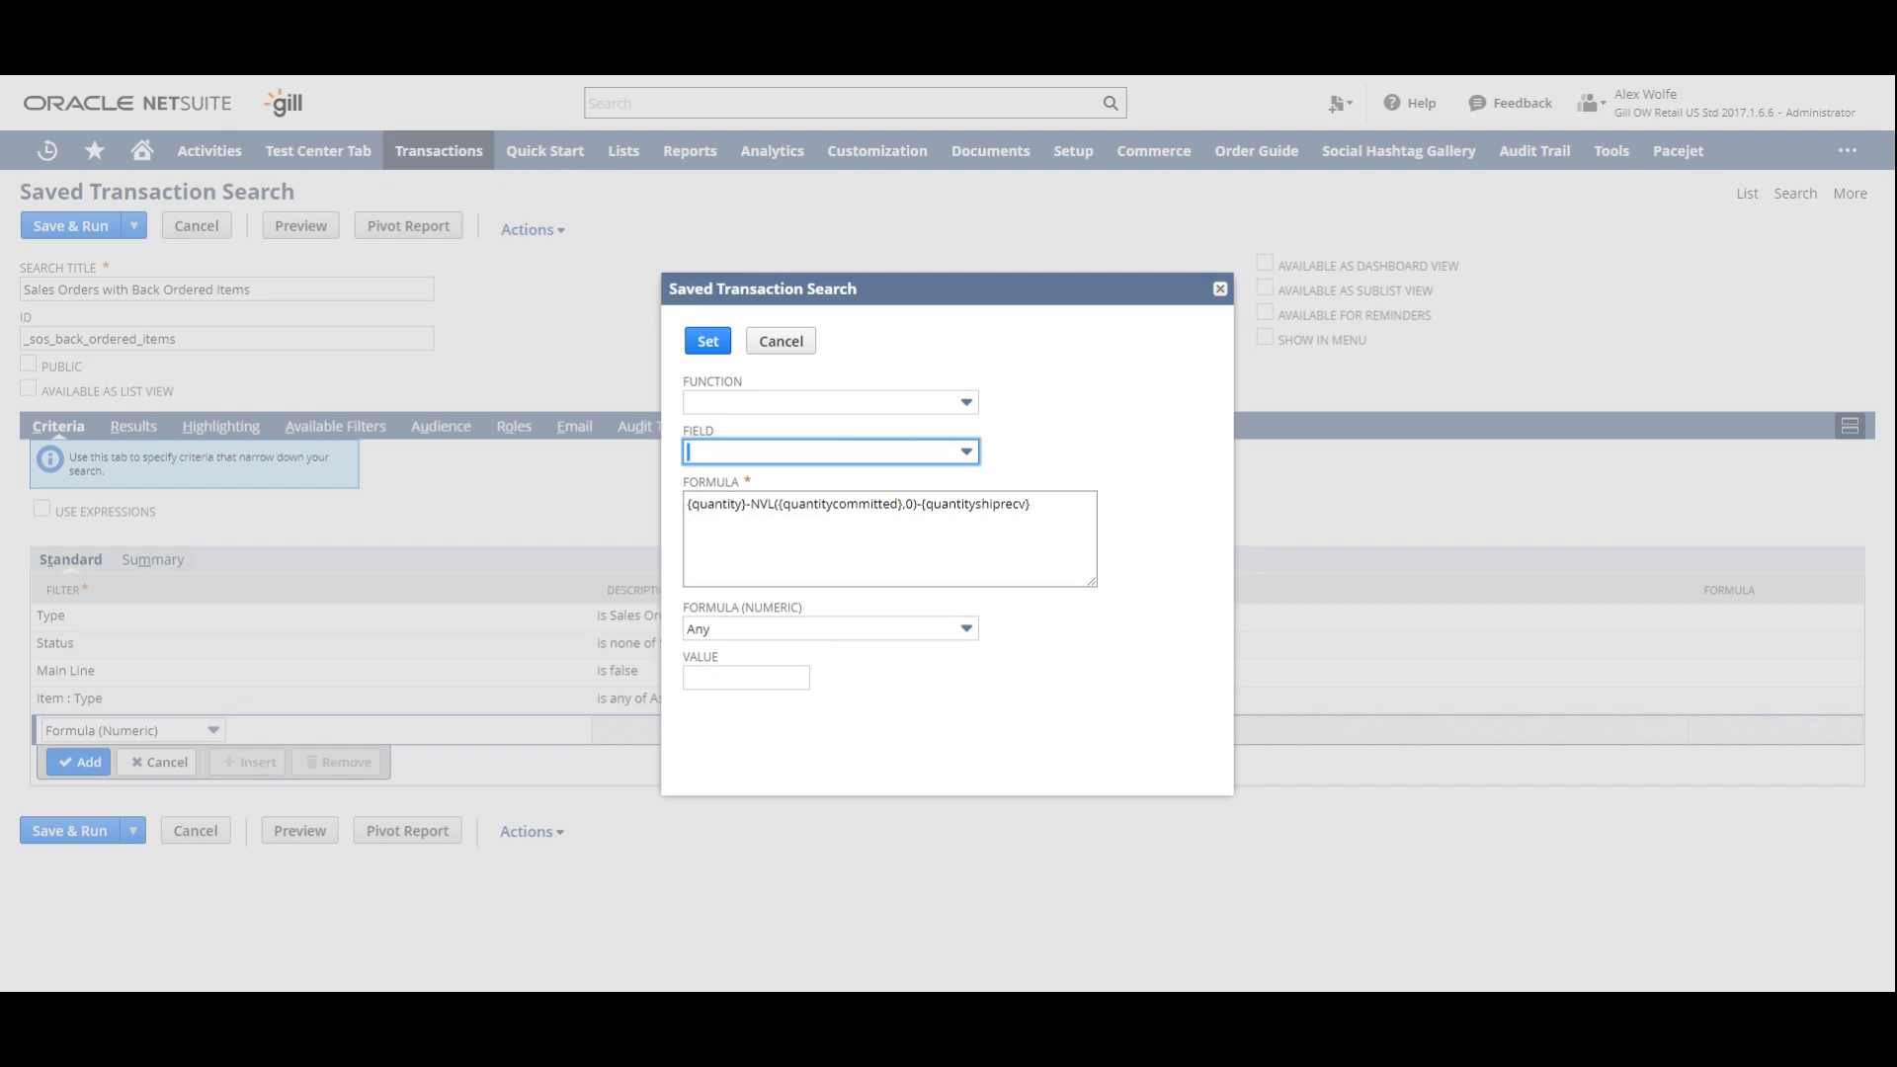
# - Set the formula's condition to greater than 0 and add the filter to the criteria
pyautogui.click(879, 632)
pyautogui.click(855, 520)
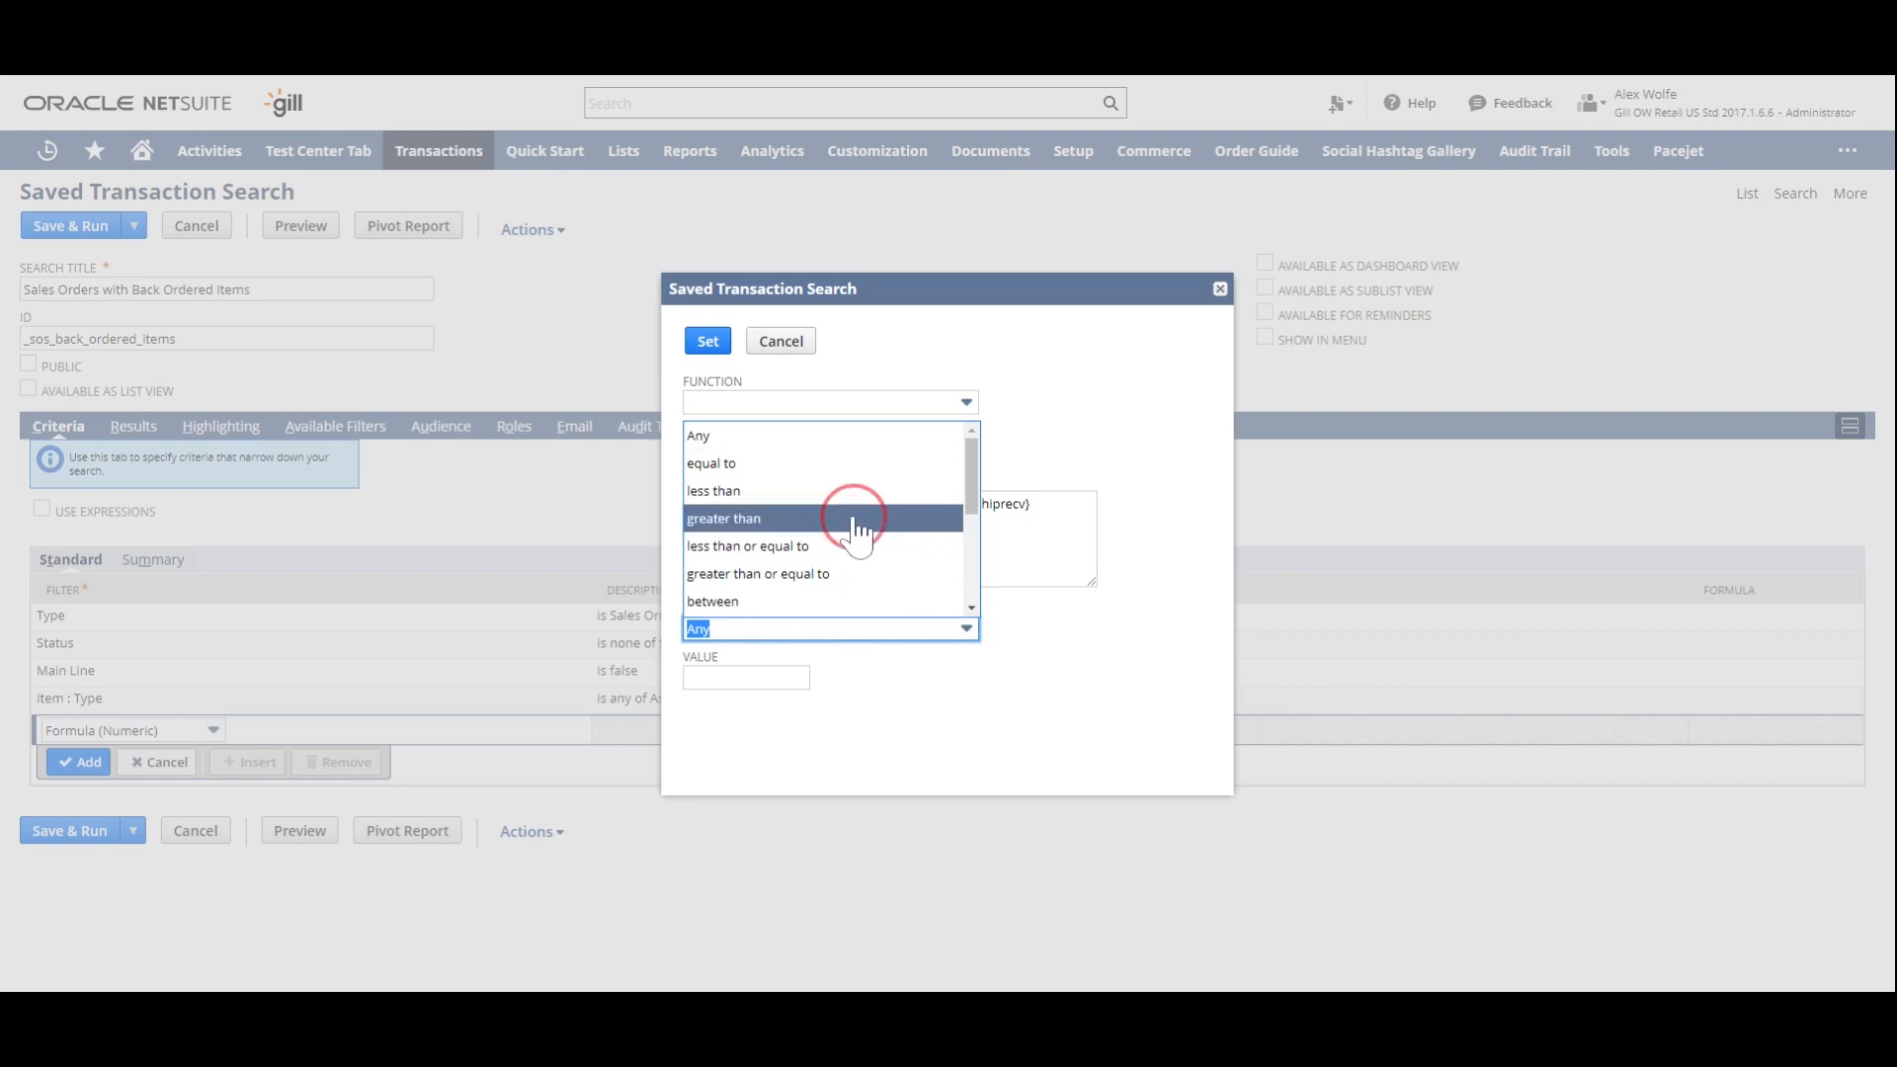
pyautogui.press('Tab')
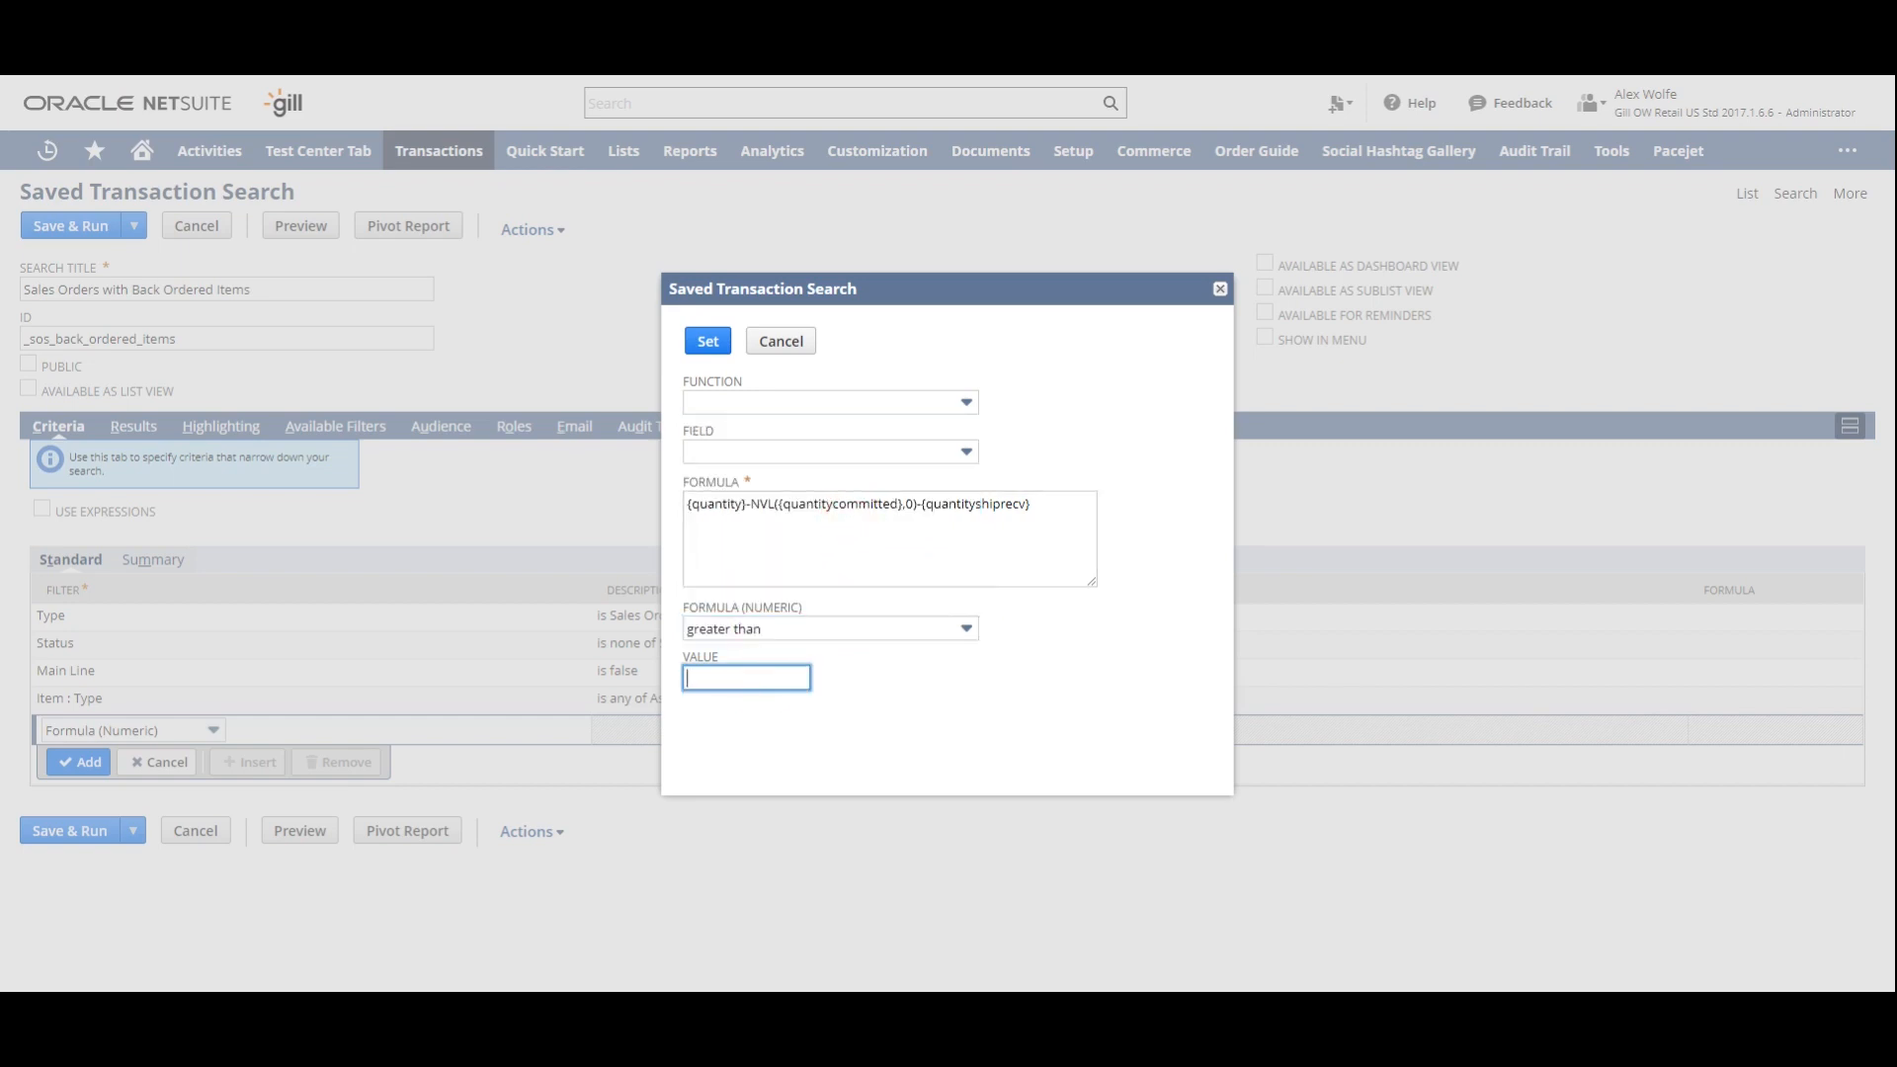
pyautogui.write('0')
pyautogui.click(705, 340)
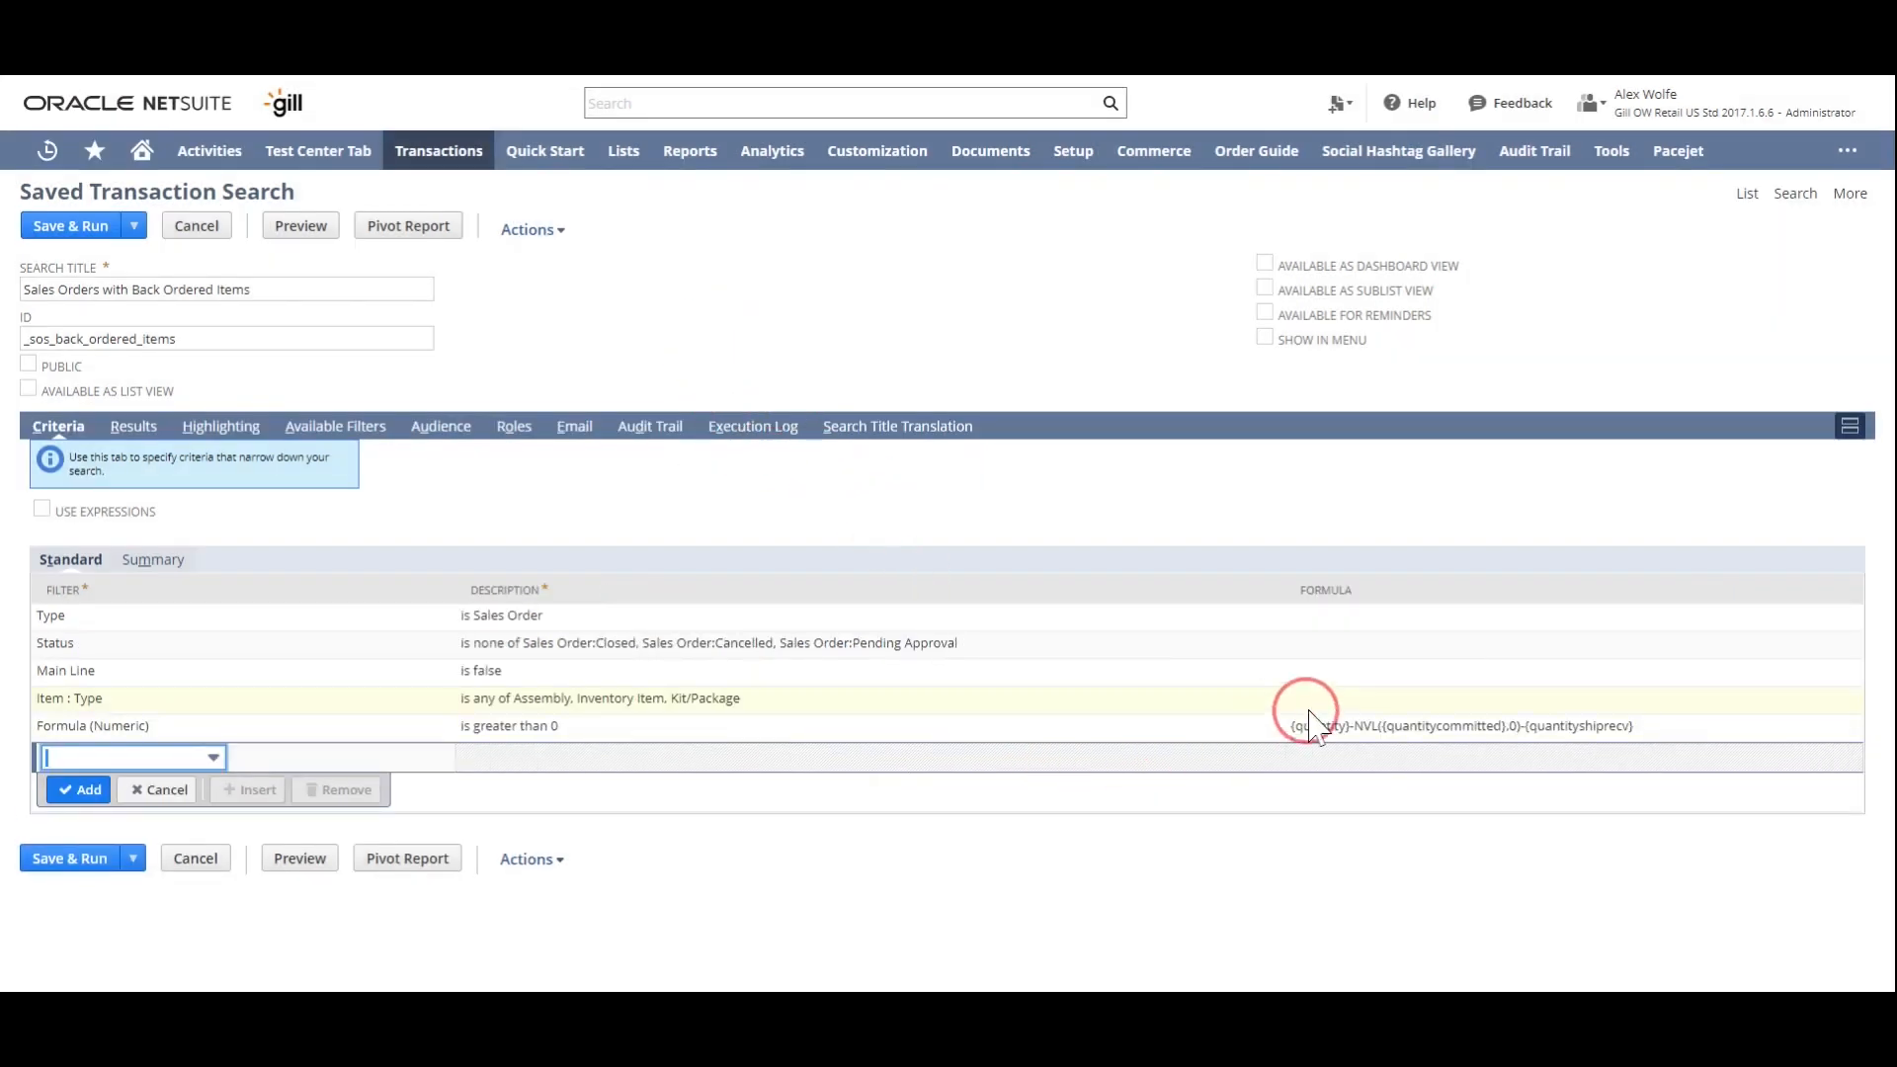
# - Reopen the Formula (Numeric) filter and copy its entire formula
pyautogui.click(215, 731)
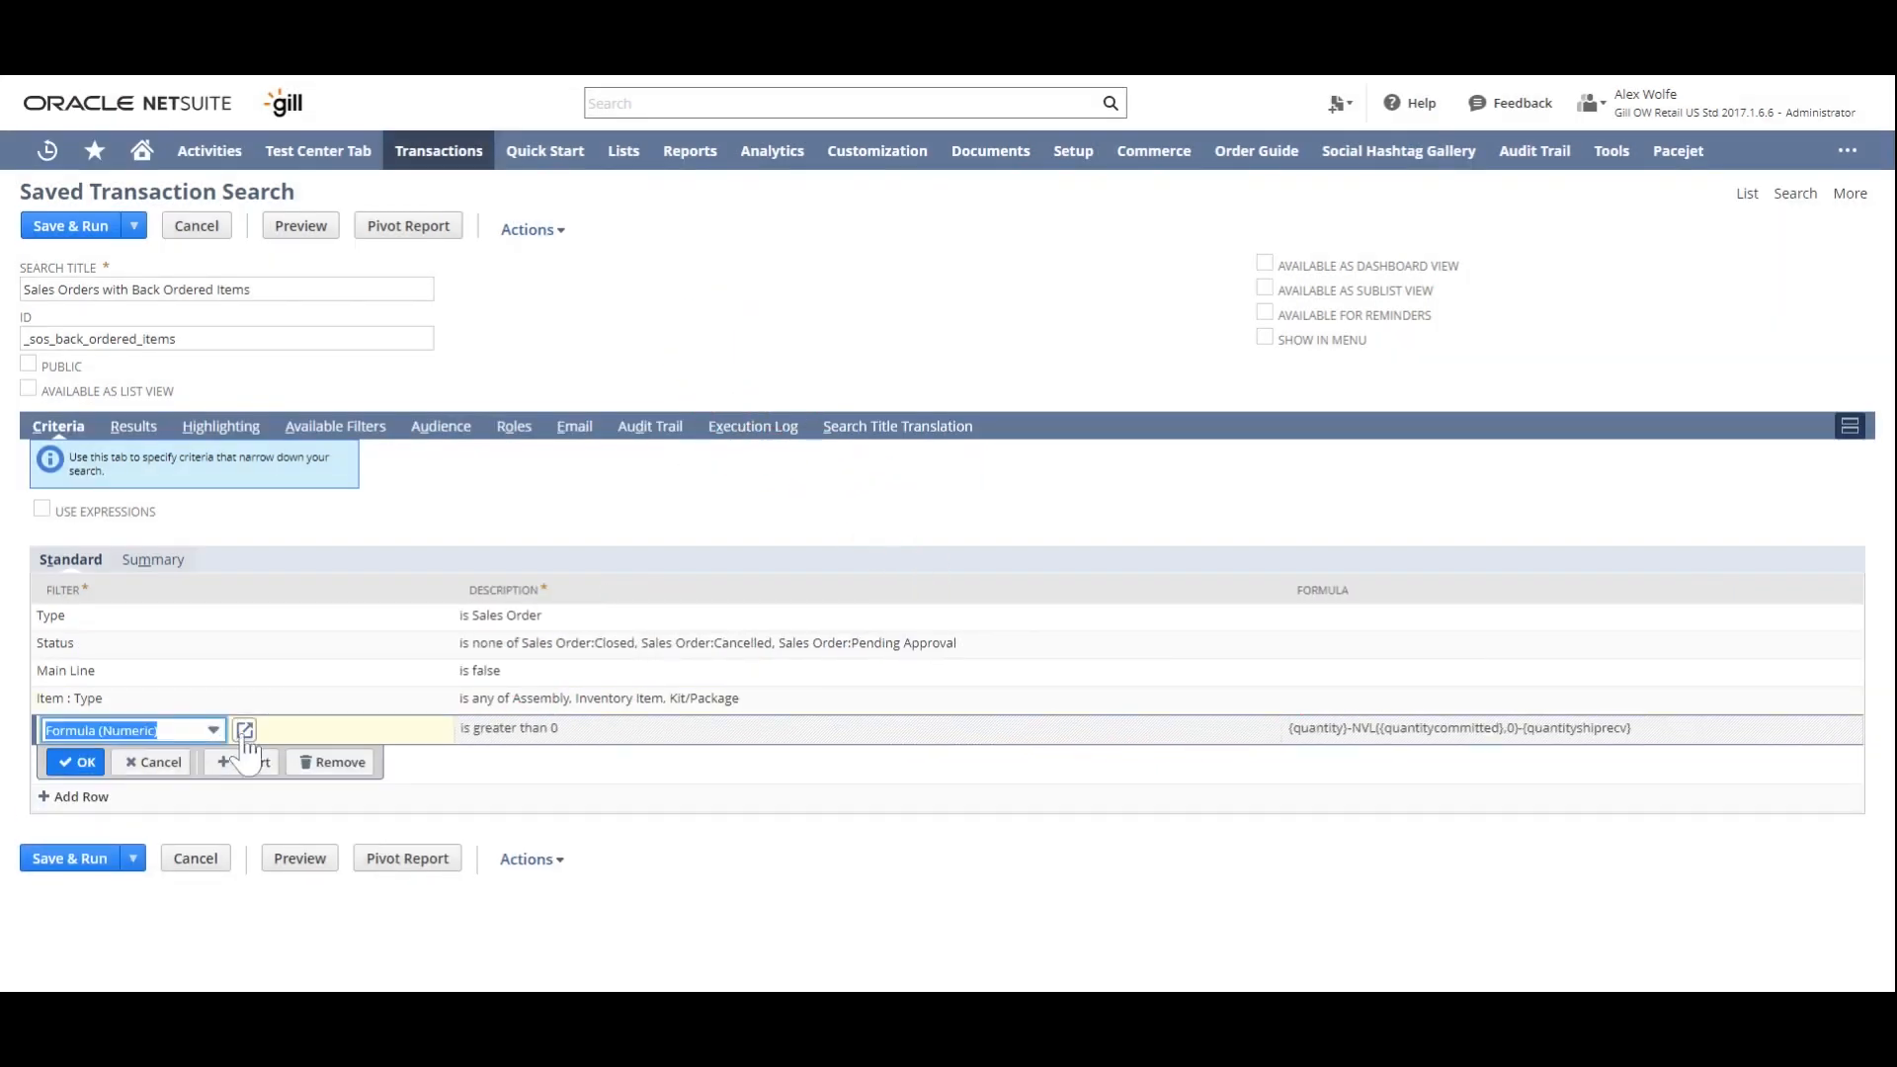
pyautogui.click(244, 729)
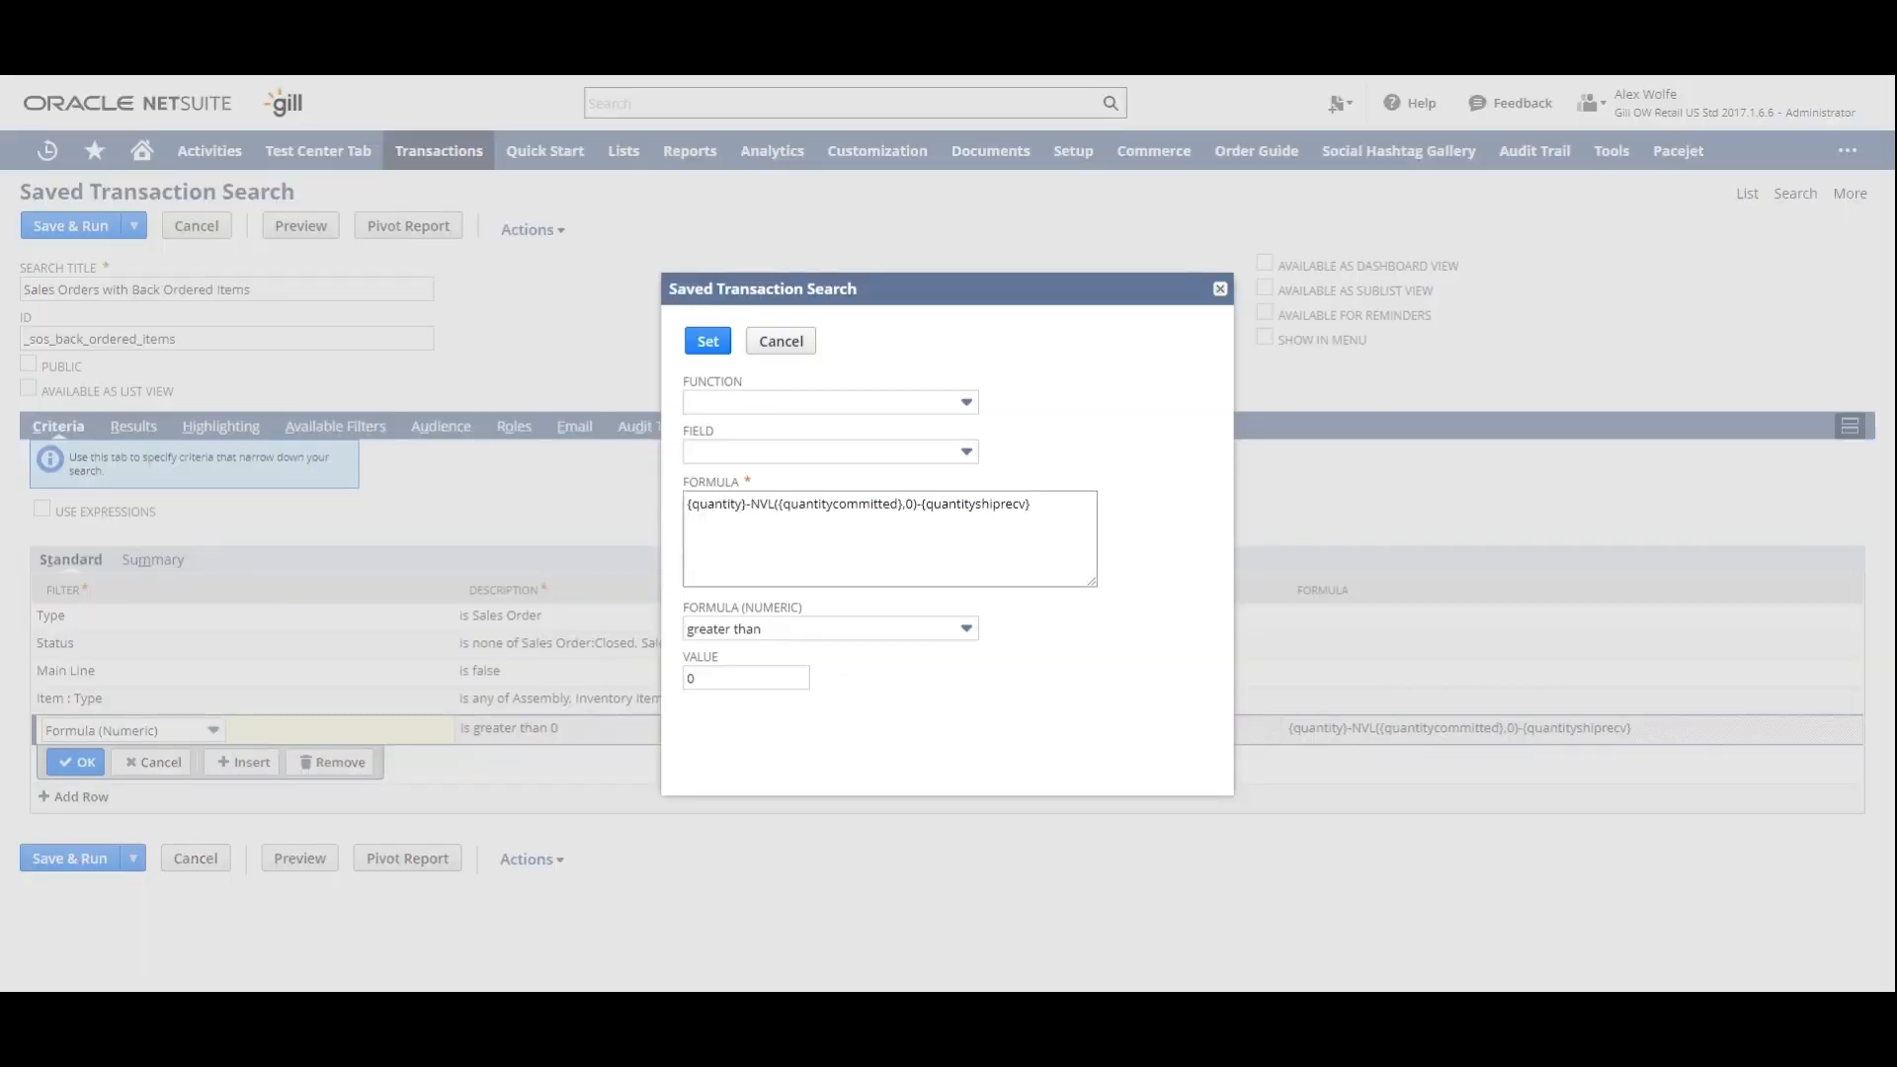
pyautogui.click(884, 508)
pyautogui.hotkey('ctrl', 'a')
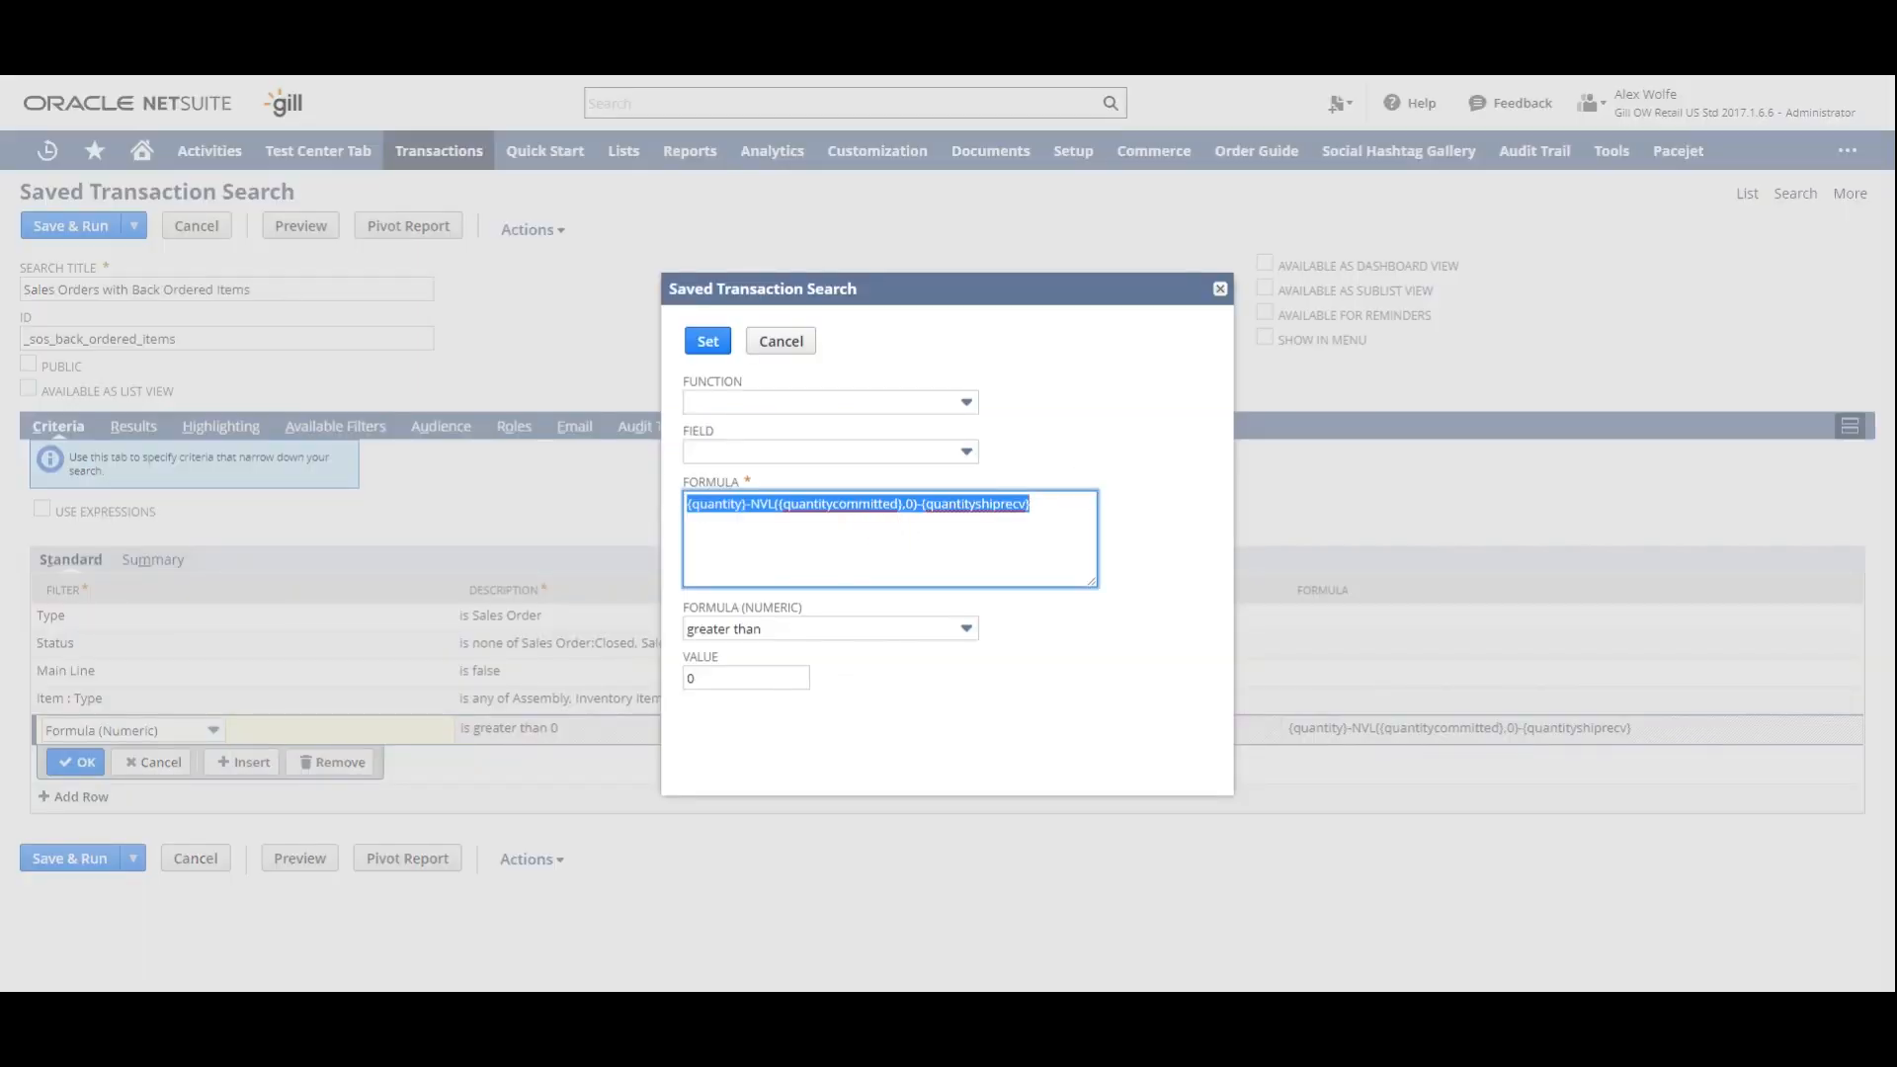
pyautogui.click(709, 341)
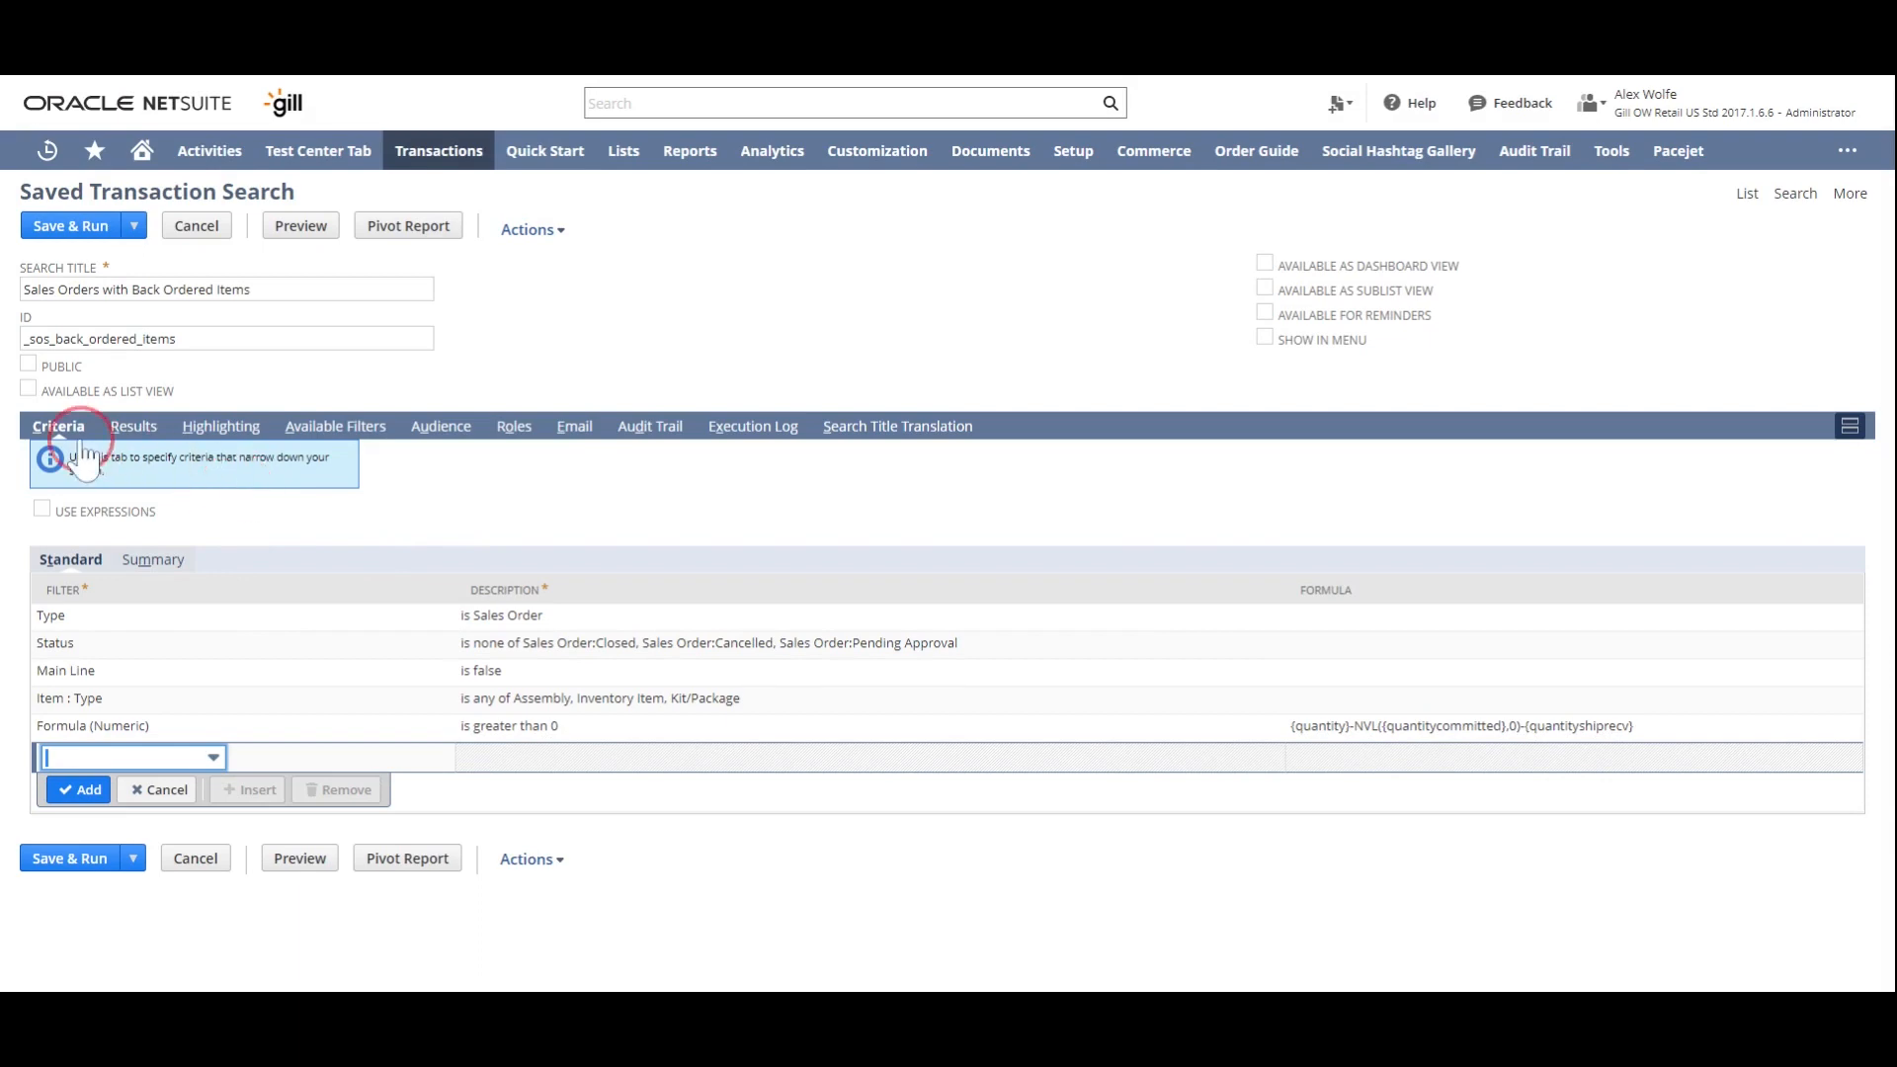
# - Remove all default columns from the search results
pyautogui.click(136, 429)
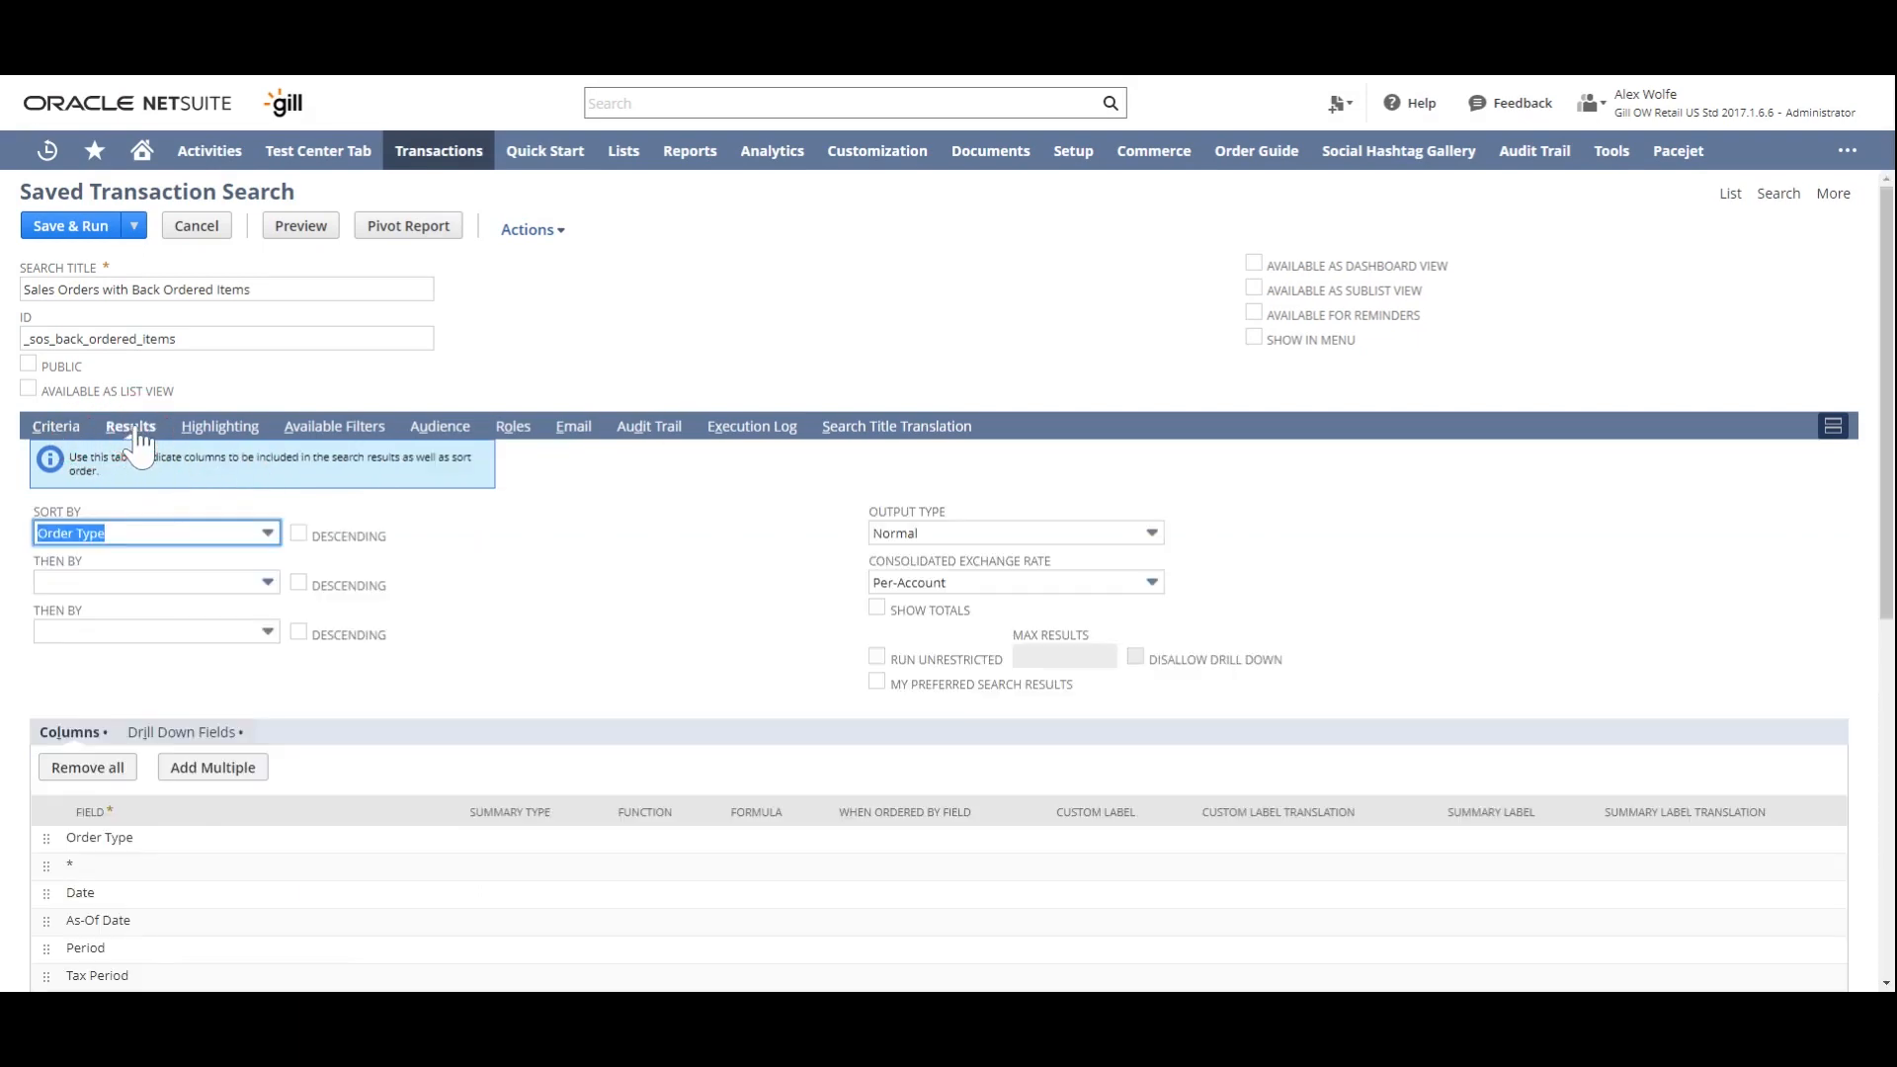
pyautogui.scroll(-7, 136, 429)
pyautogui.scroll(5, 346, 420)
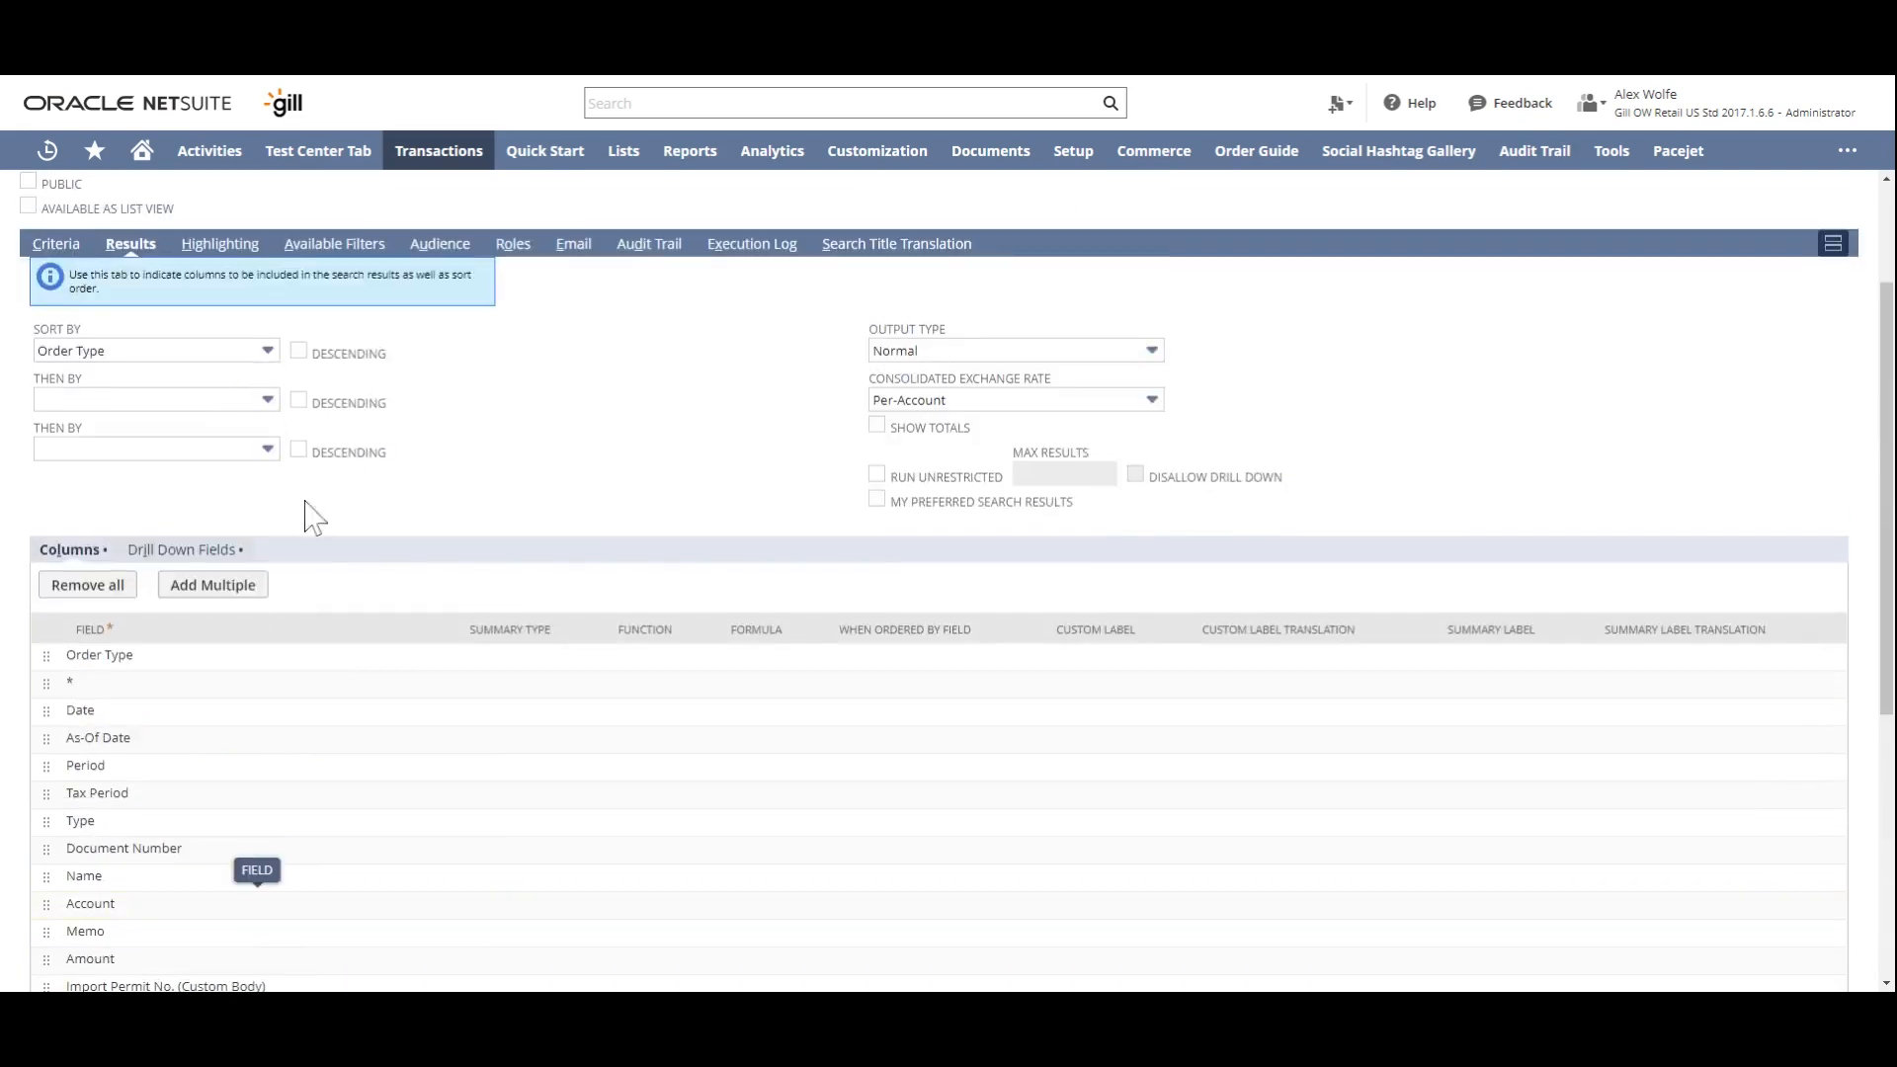
pyautogui.click(87, 587)
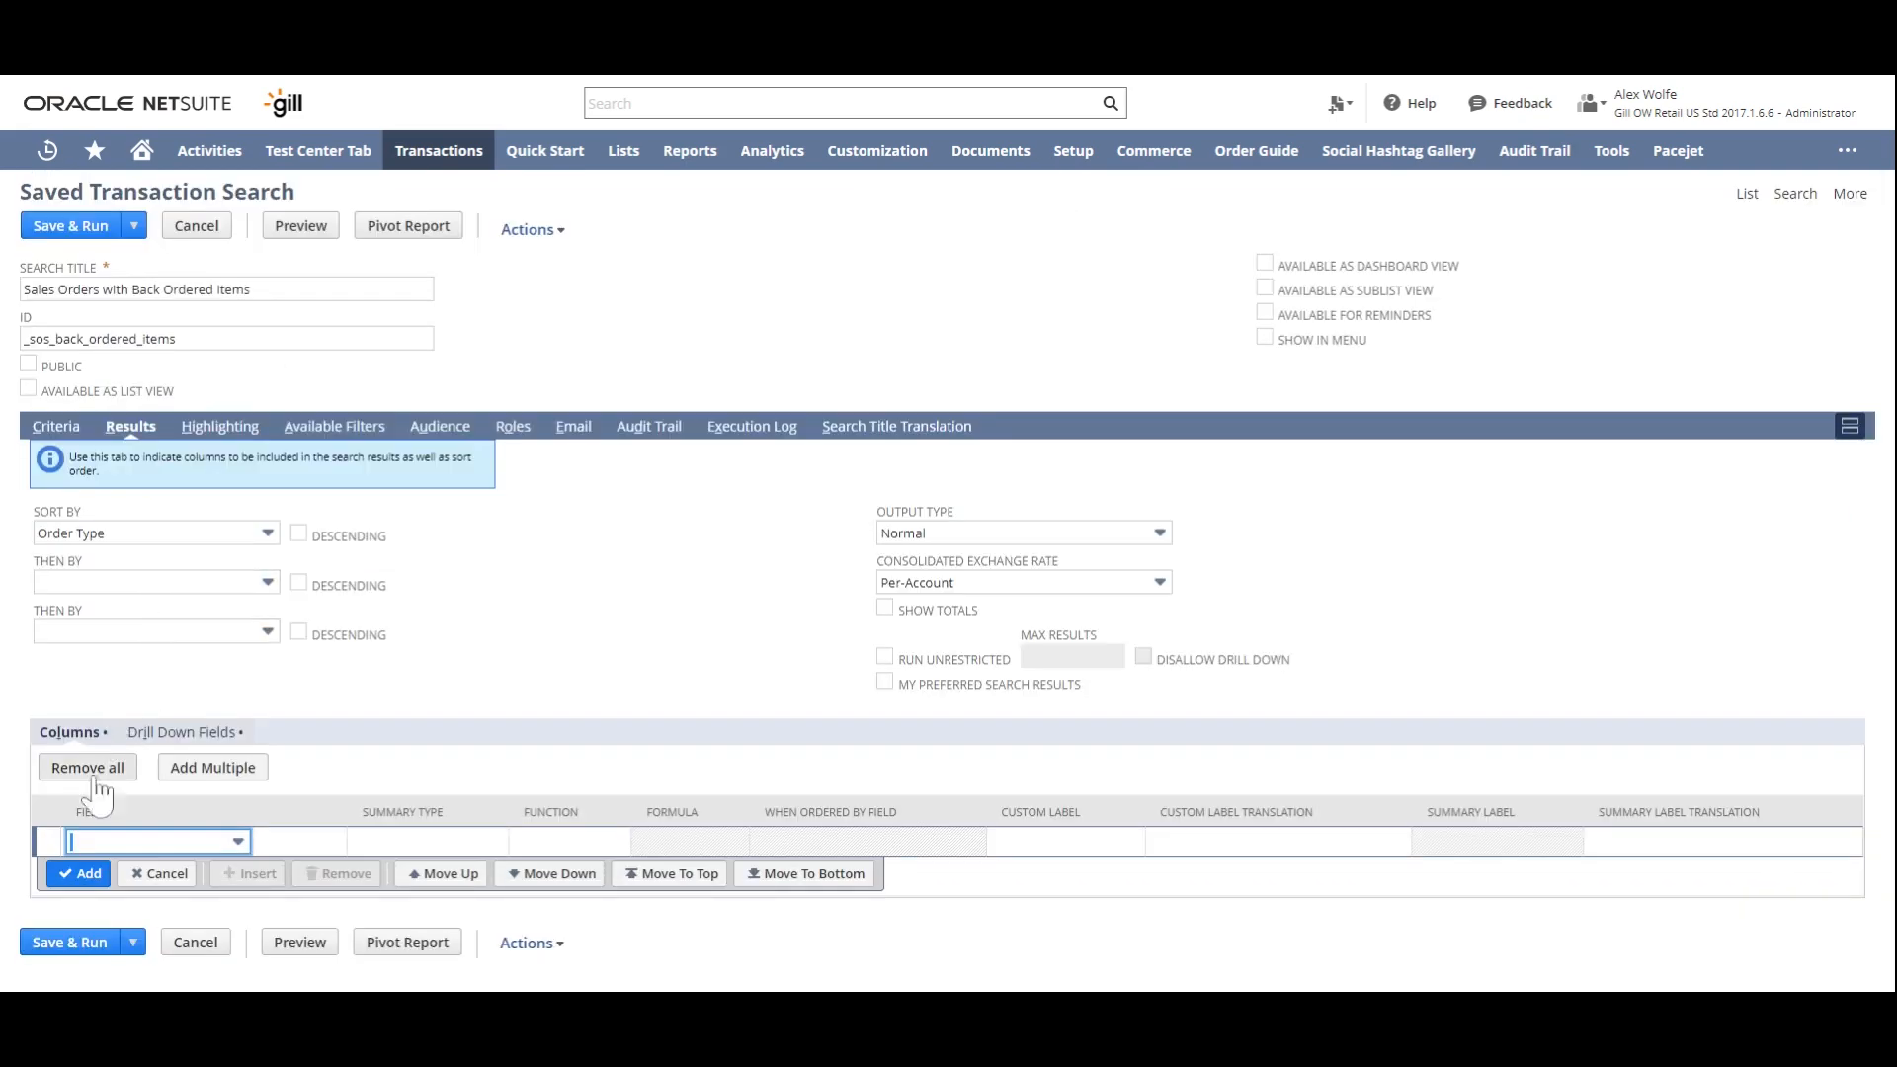
# - Add Date and Document Number as result columns
pyautogui.write('Date')
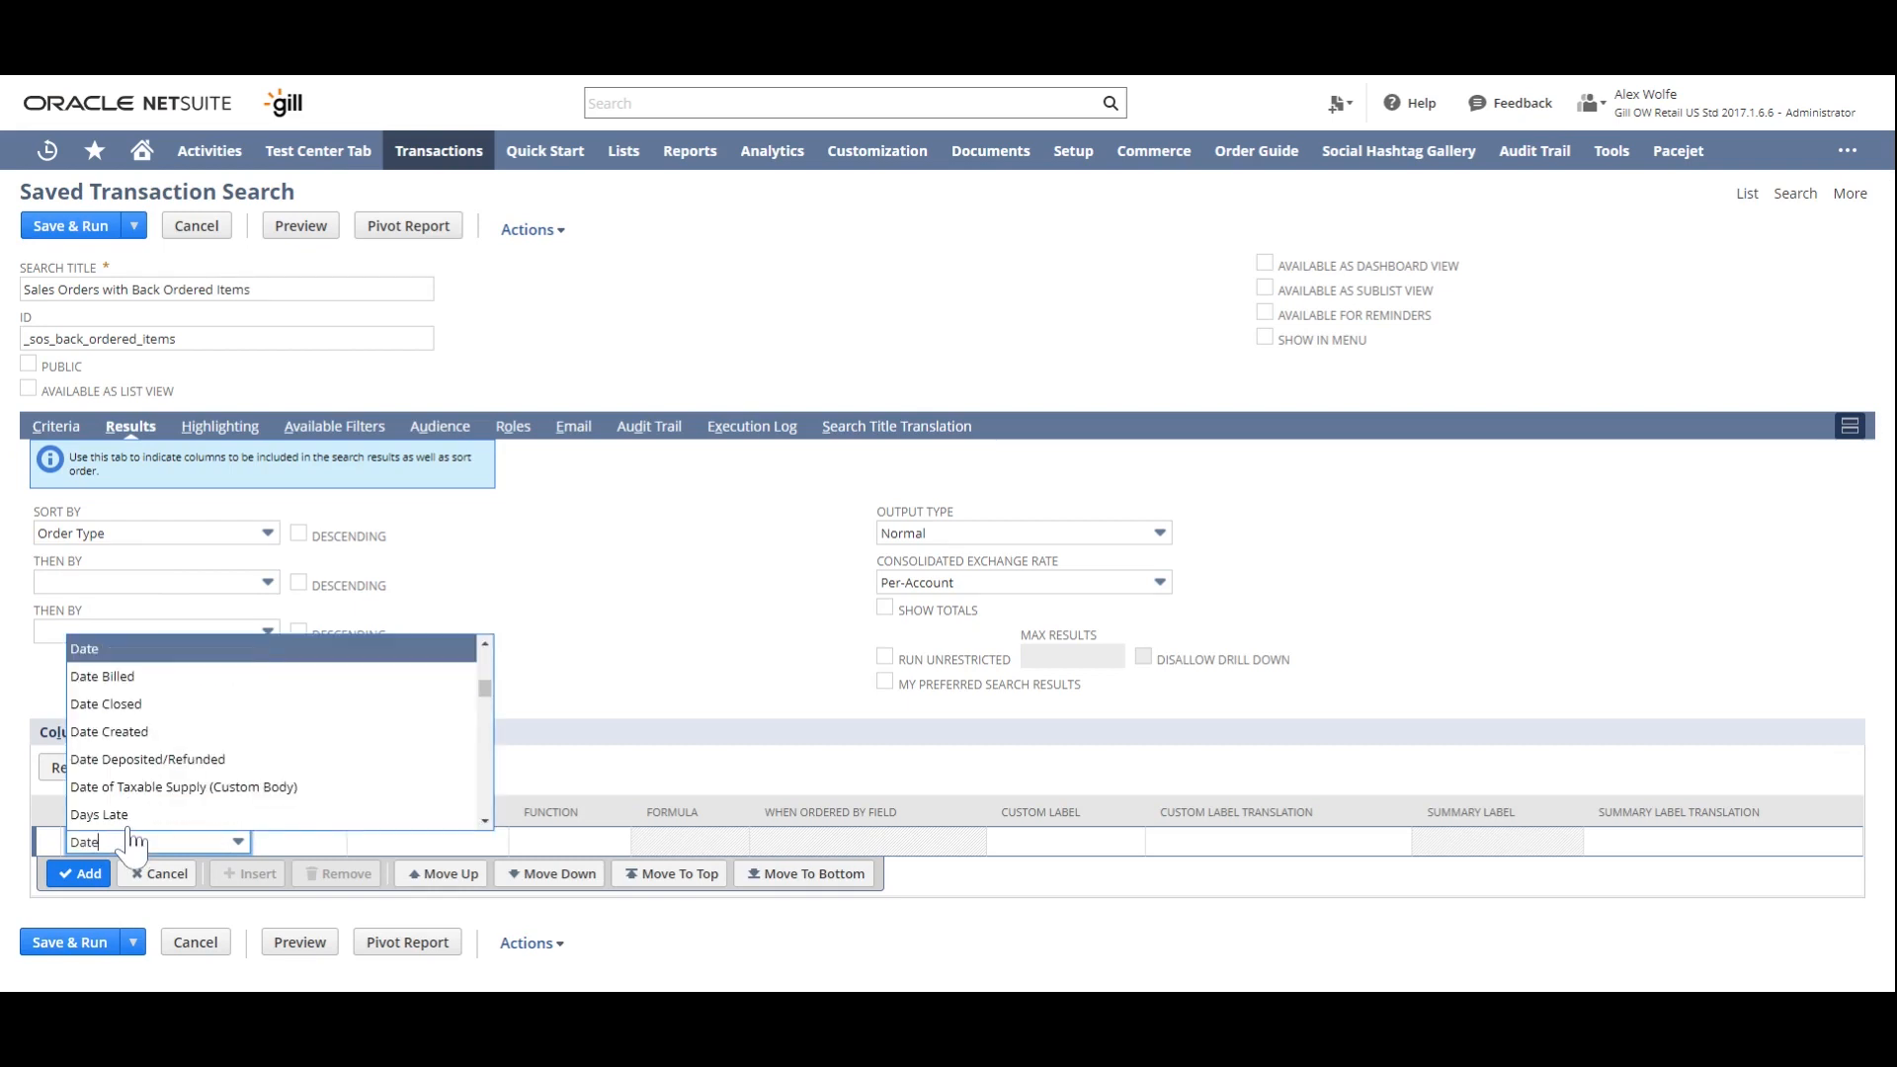
pyautogui.click(102, 648)
pyautogui.click(80, 875)
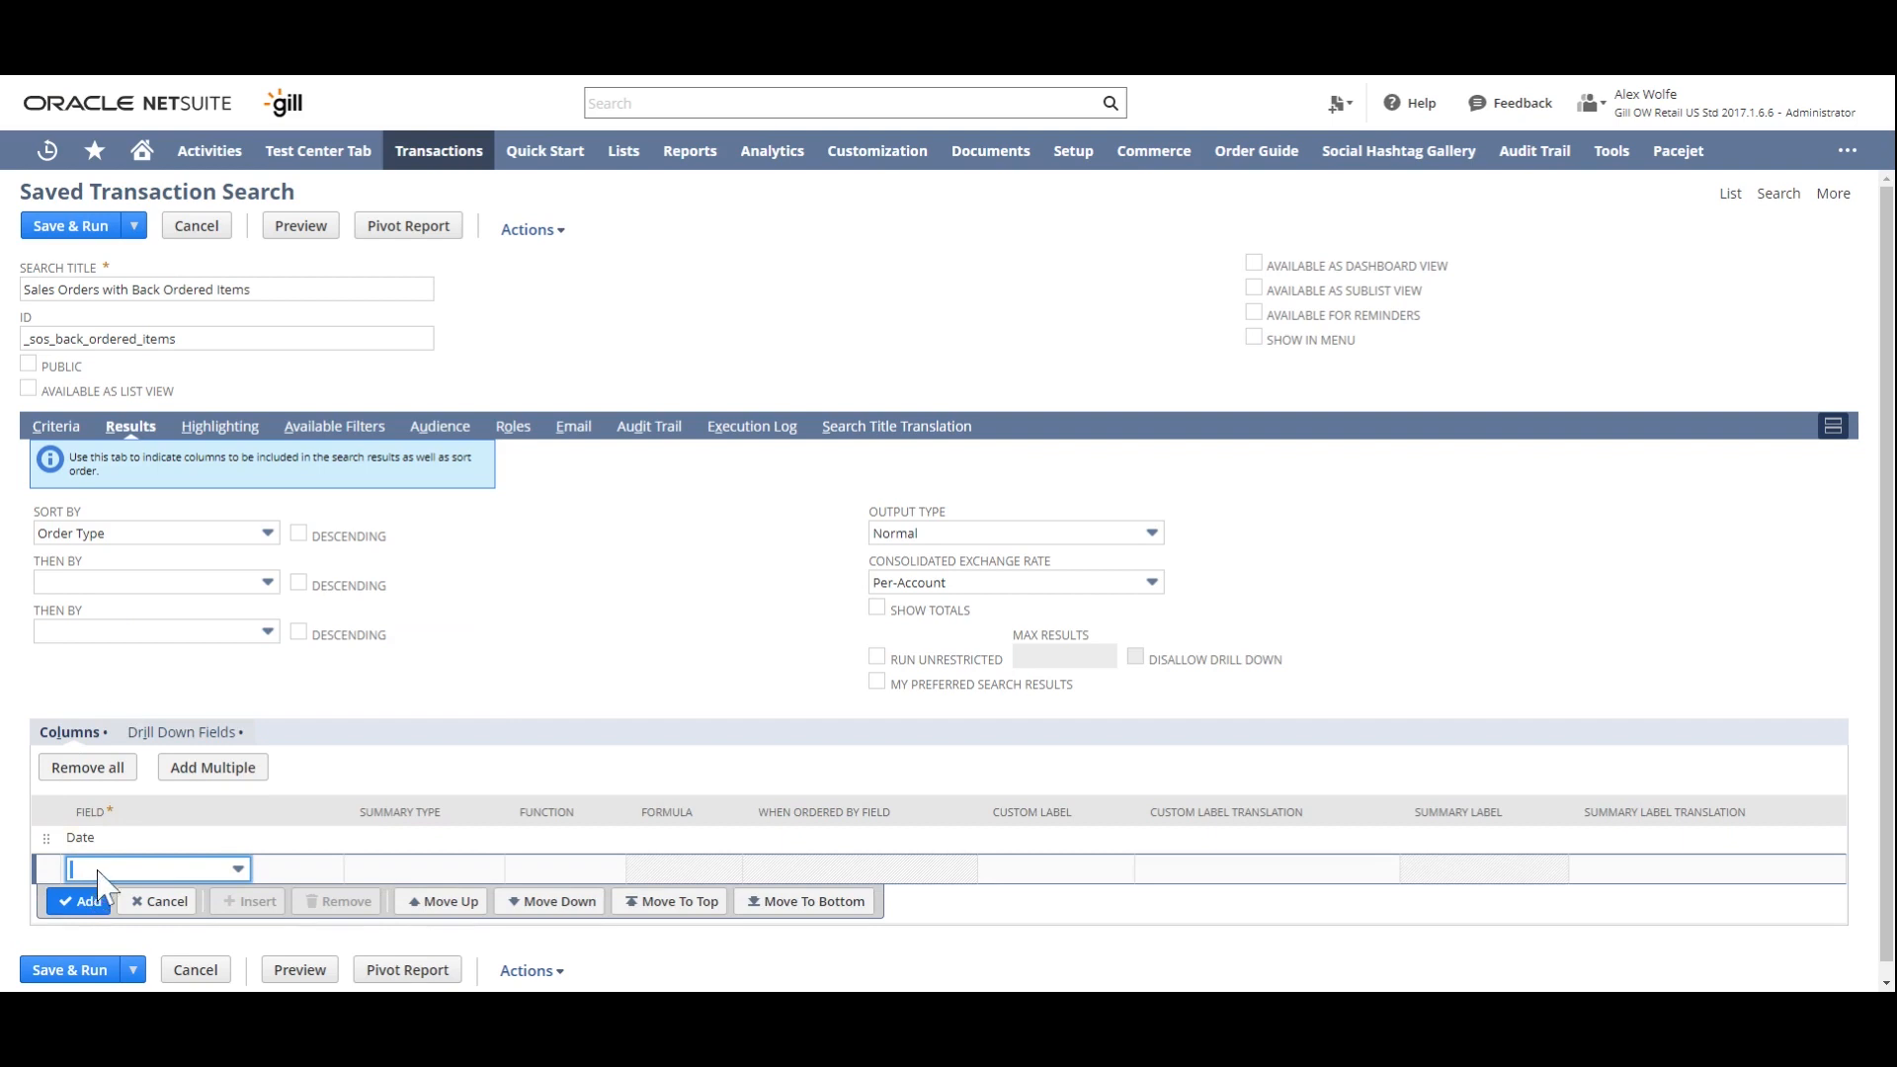
pyautogui.write('doc')
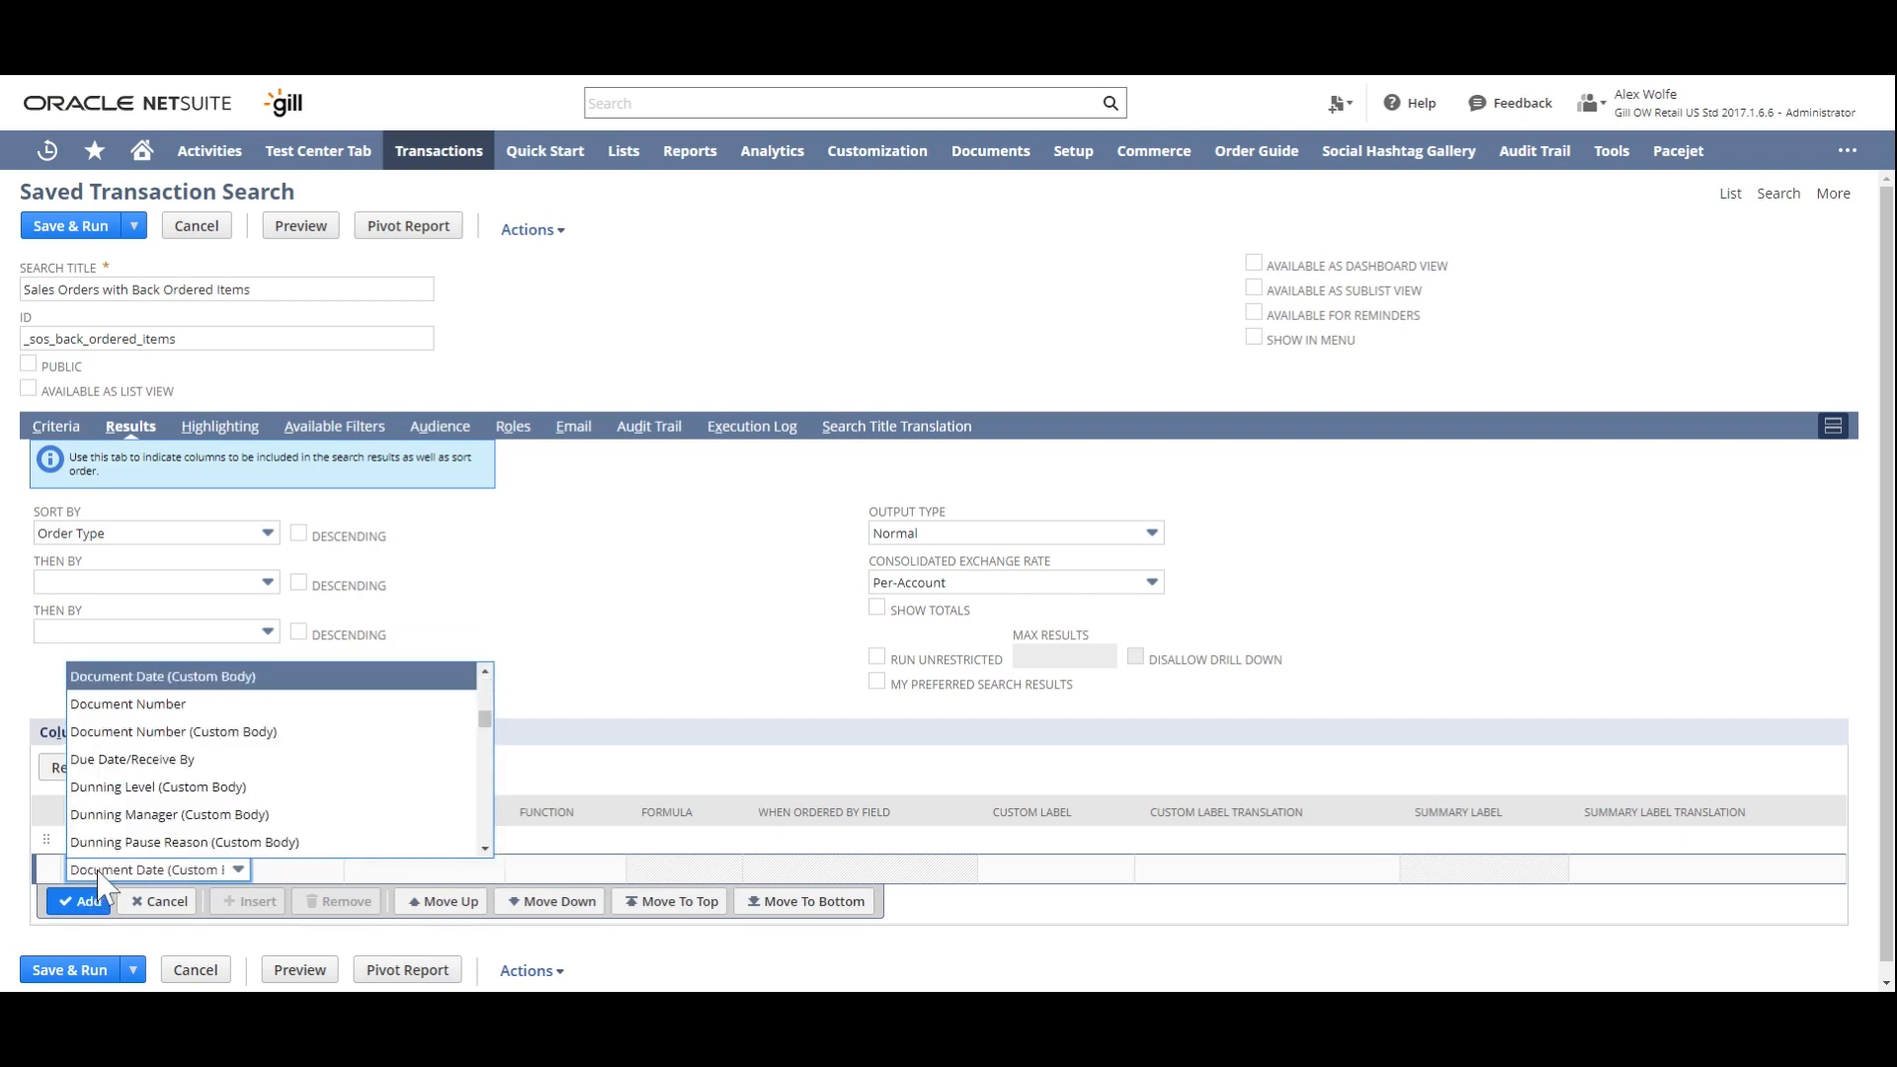
pyautogui.click(247, 705)
pyautogui.click(89, 901)
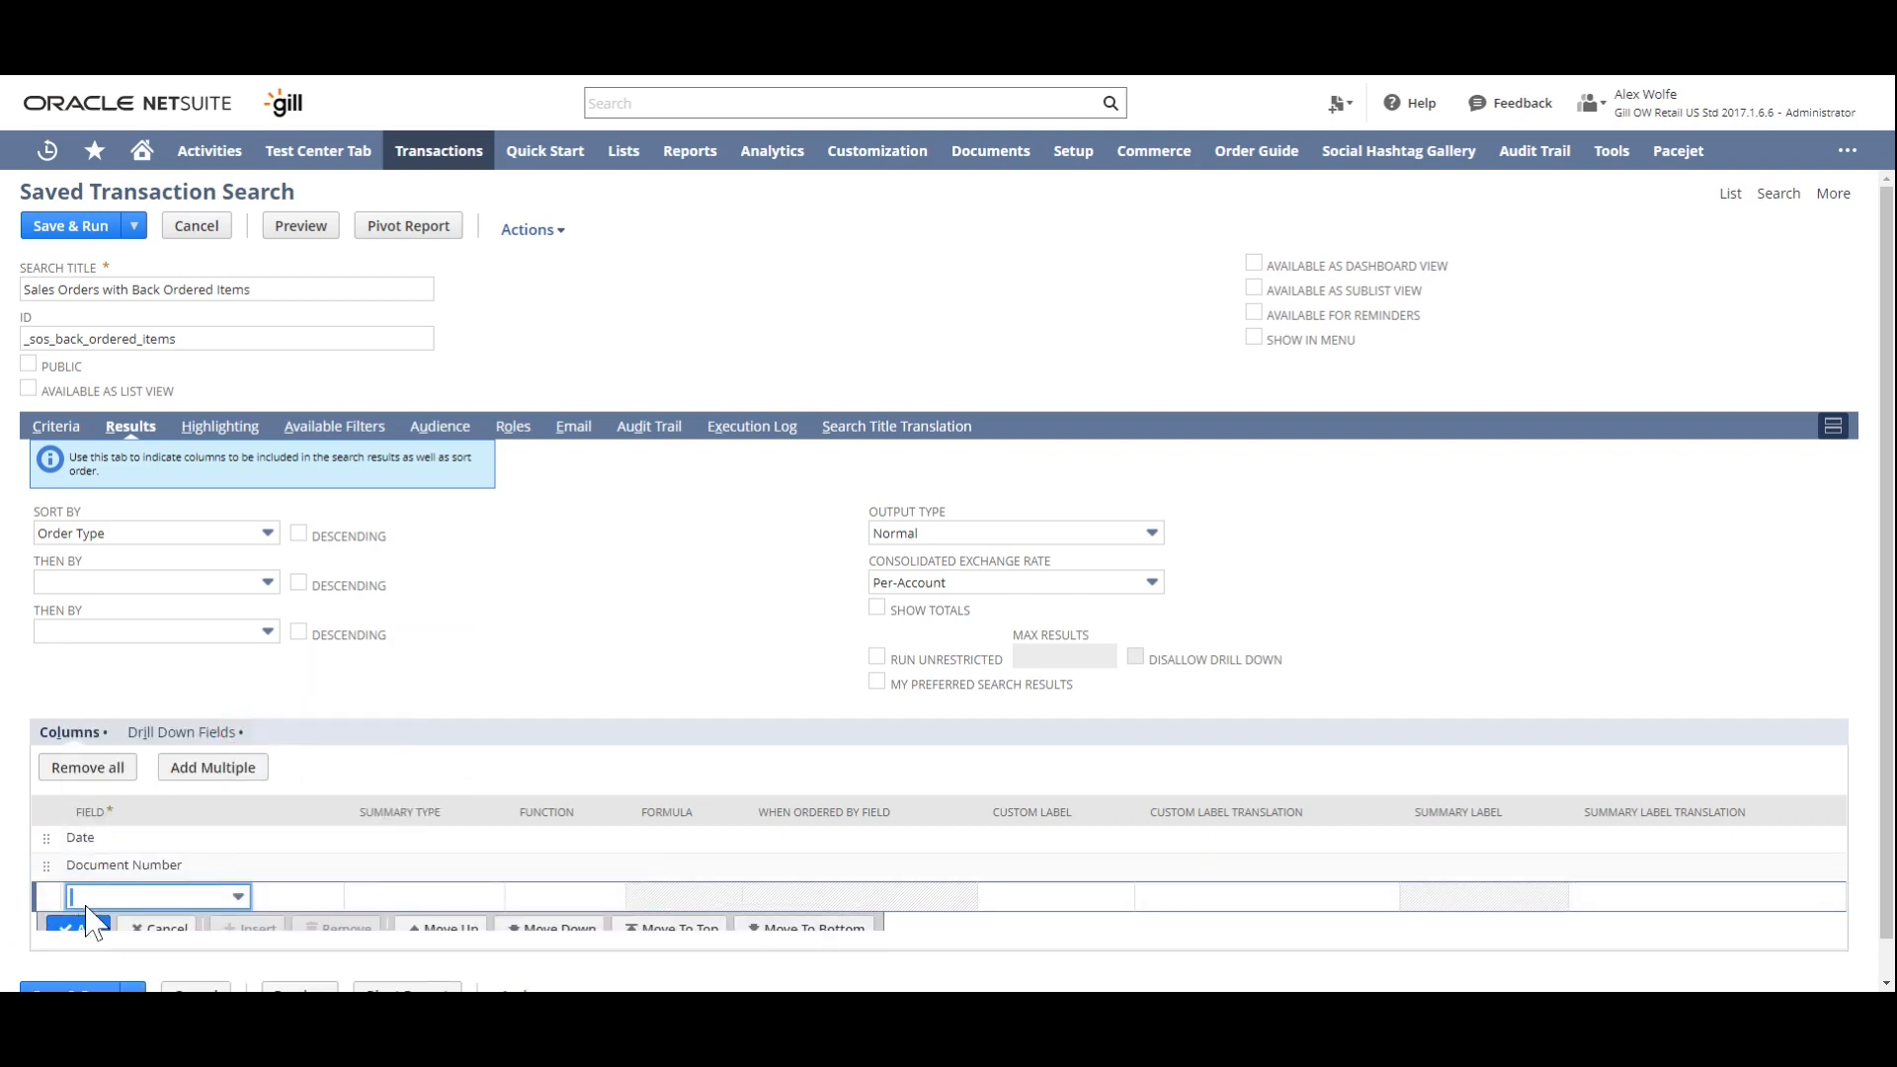
# - Add Name and Item as result columns below Document Number
pyautogui.write('name')
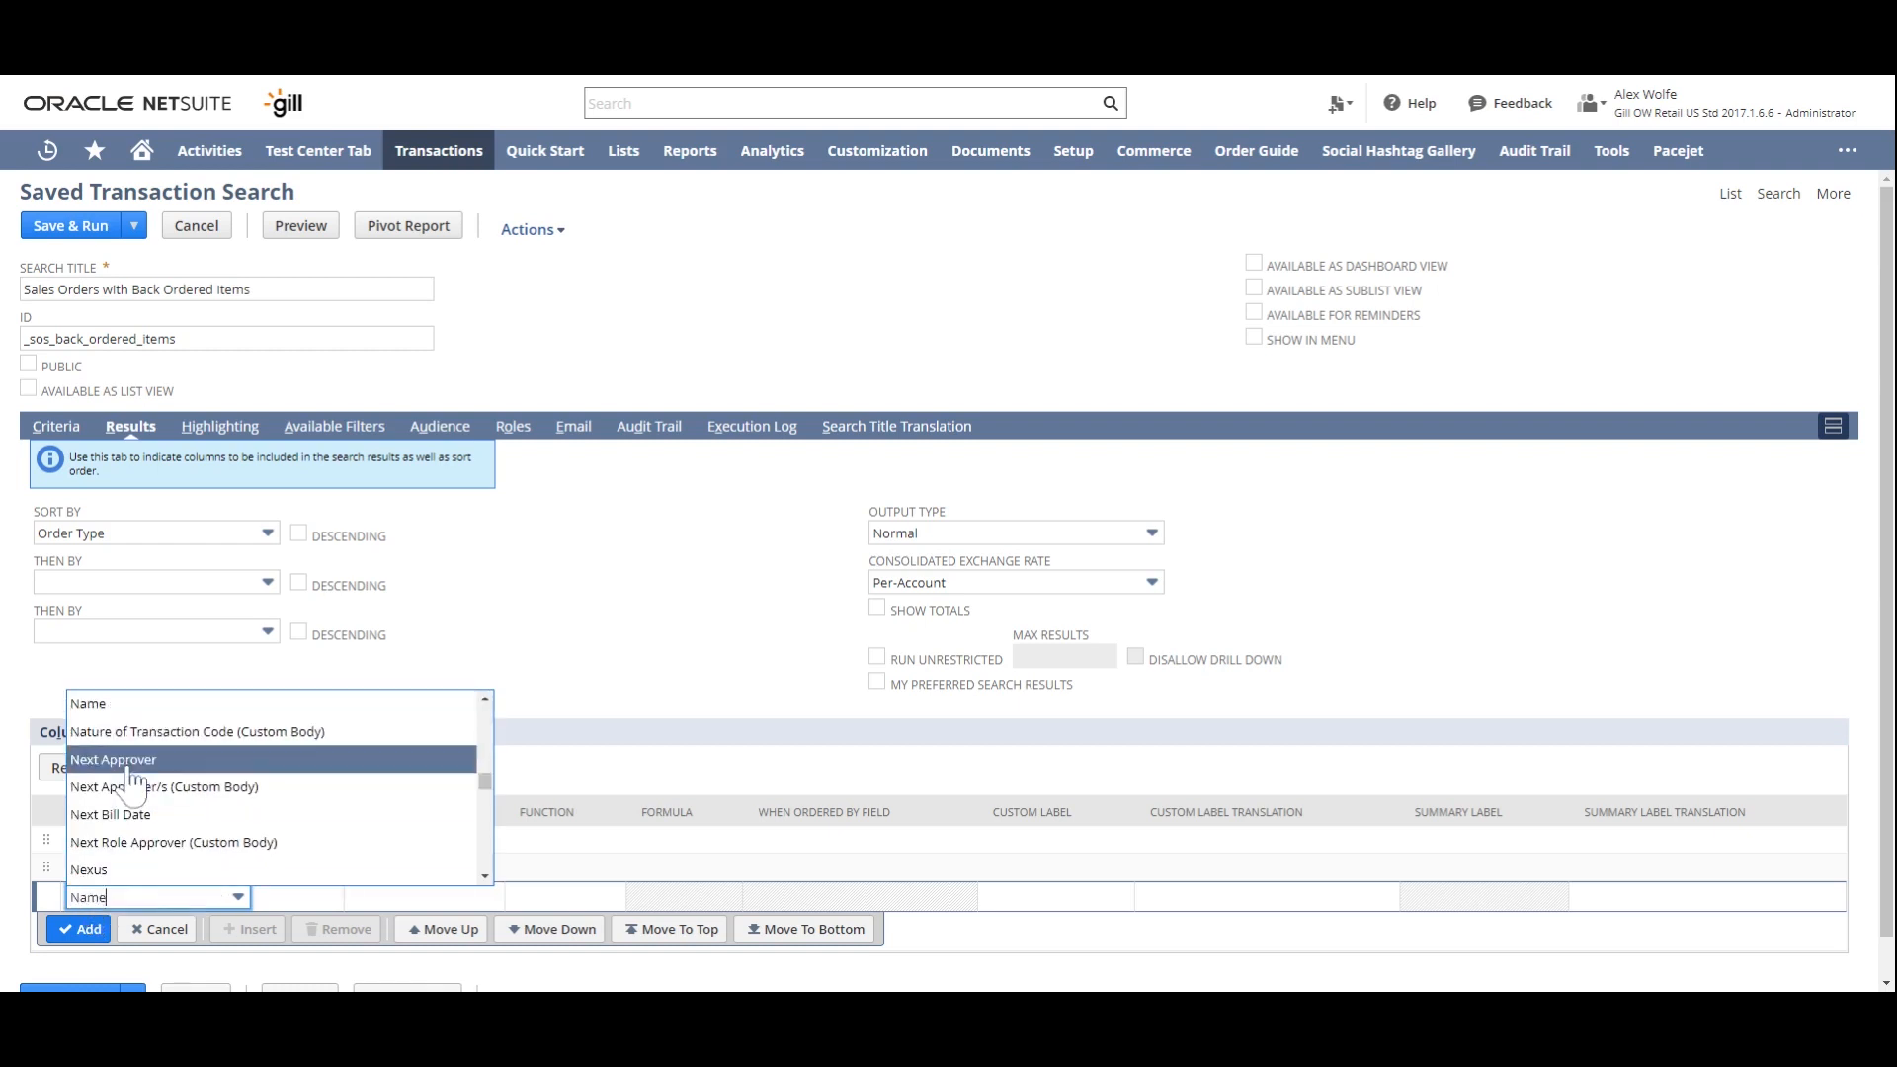
pyautogui.click(126, 708)
pyautogui.click(79, 929)
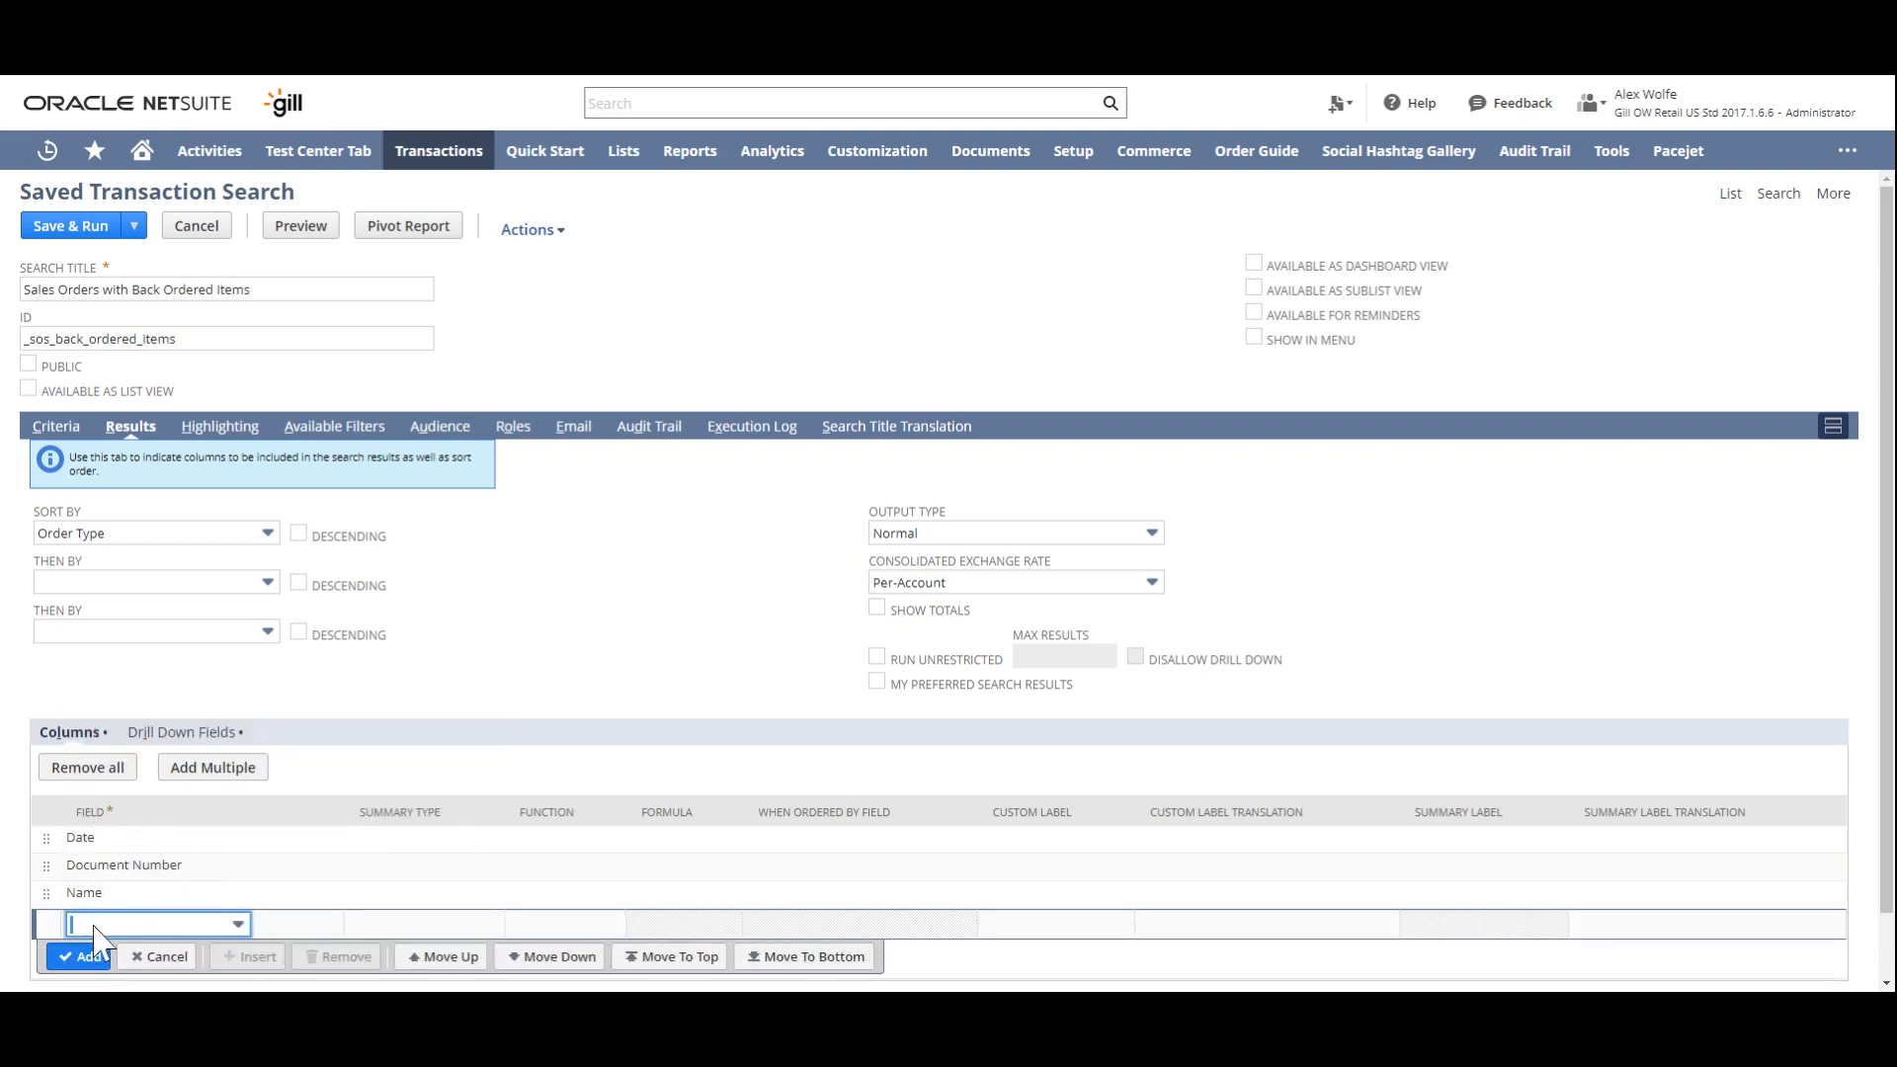
pyautogui.click(94, 926)
pyautogui.write('Item')
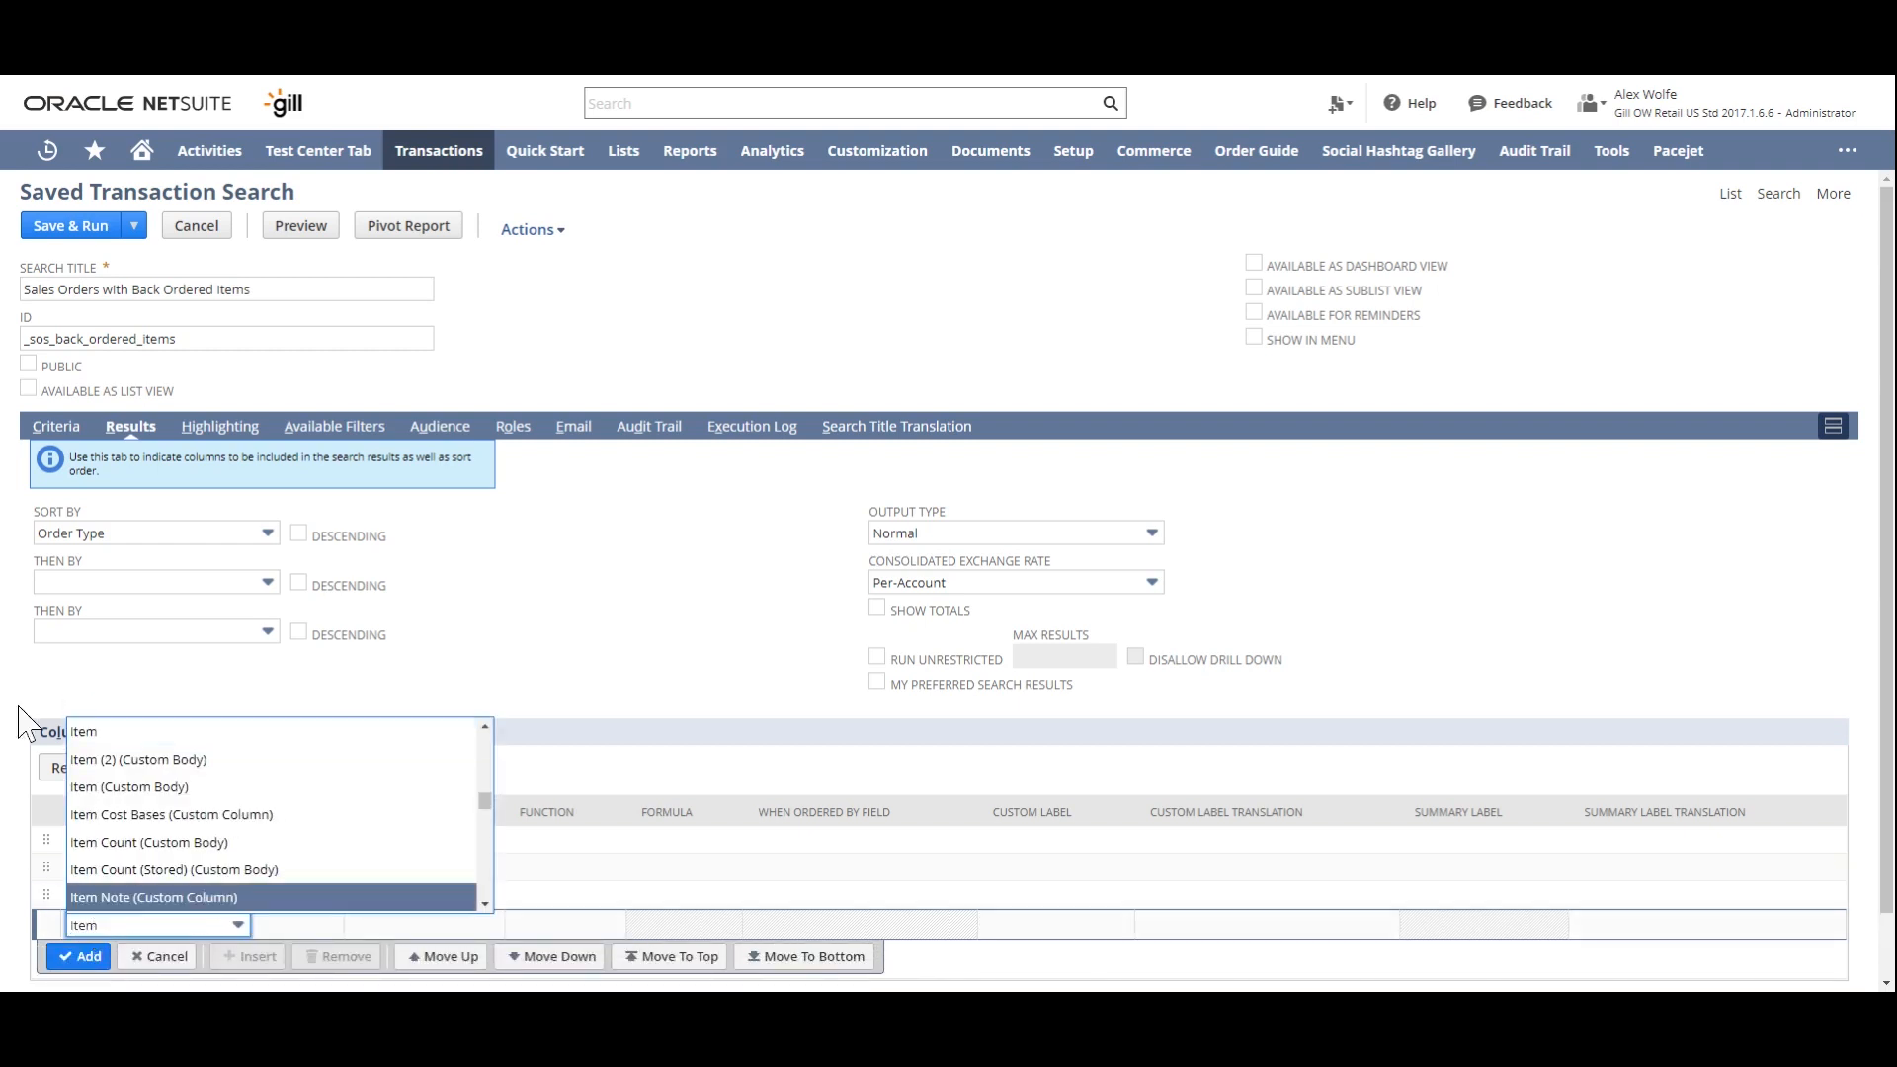
pyautogui.click(104, 733)
pyautogui.scroll(-1, 109, 751)
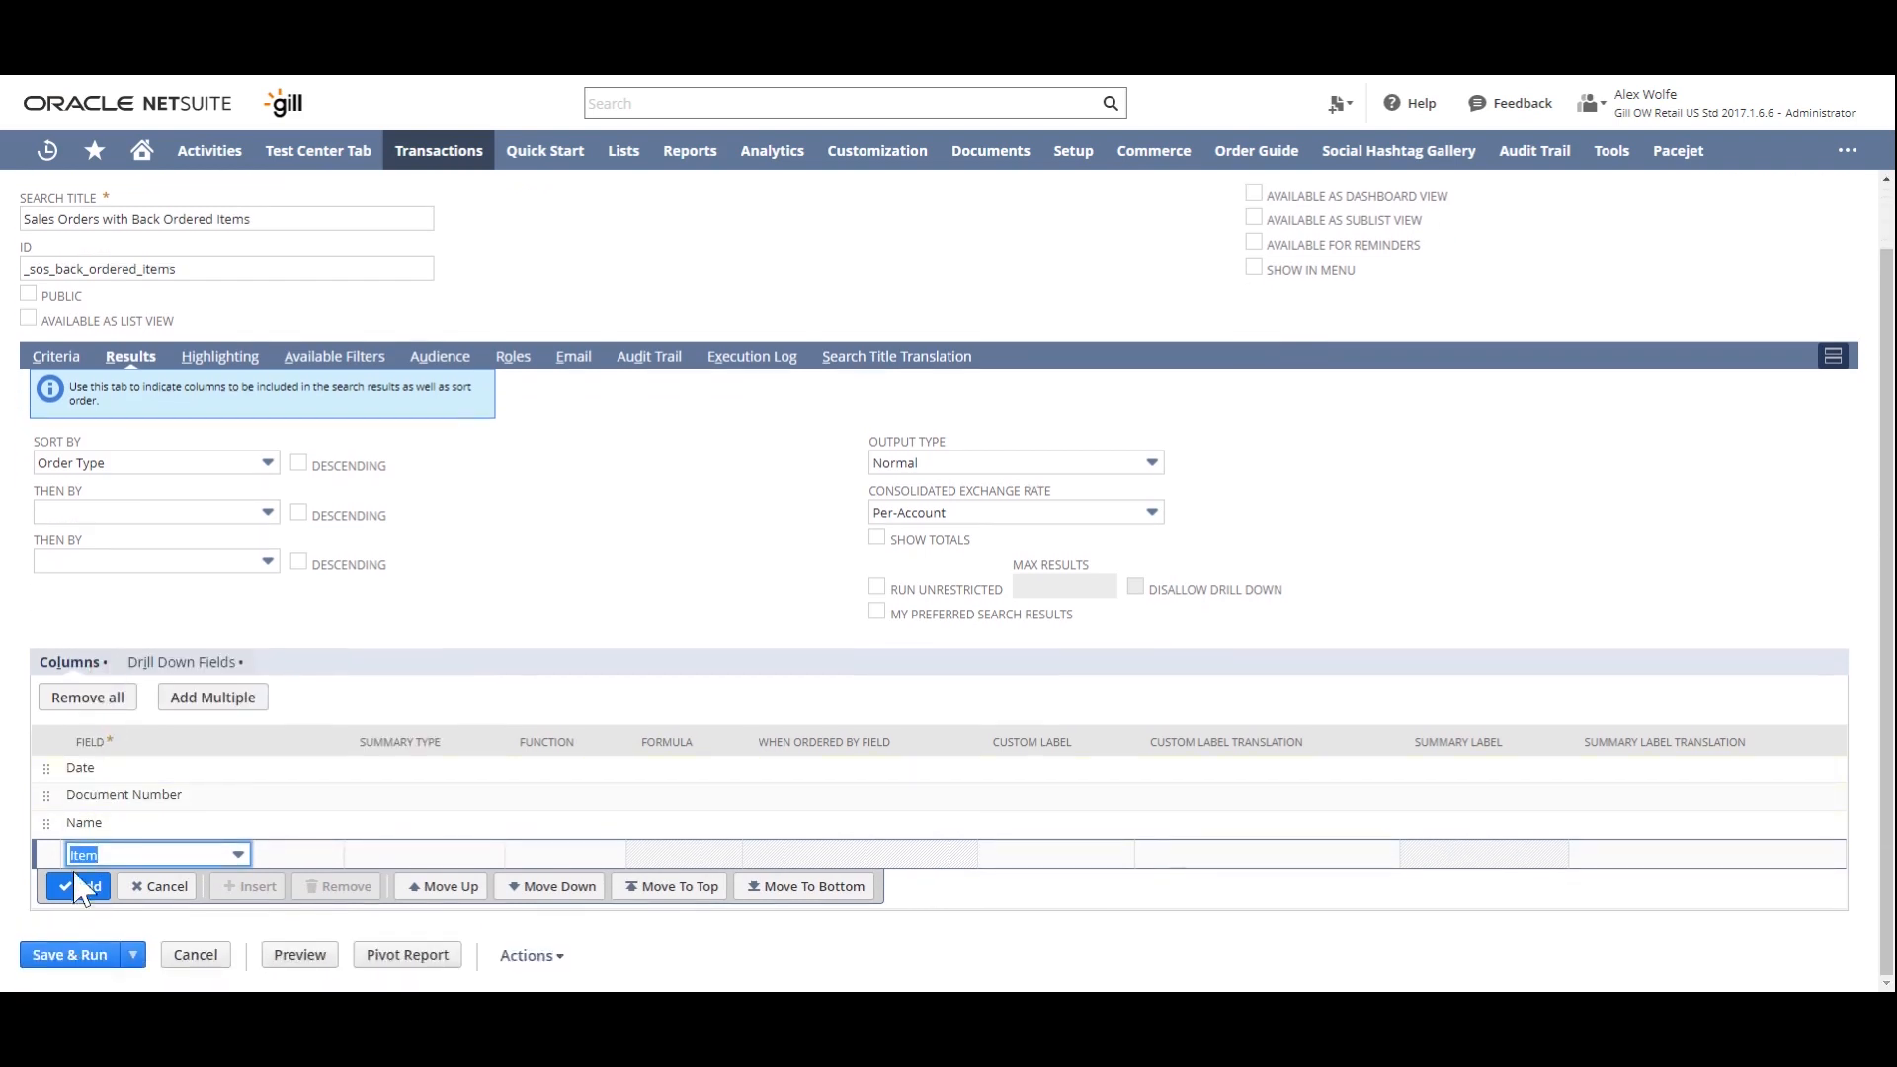
pyautogui.click(79, 886)
# - Add Quantity and Quantity Committed as result columns below Item
pyautogui.write('Quantity')
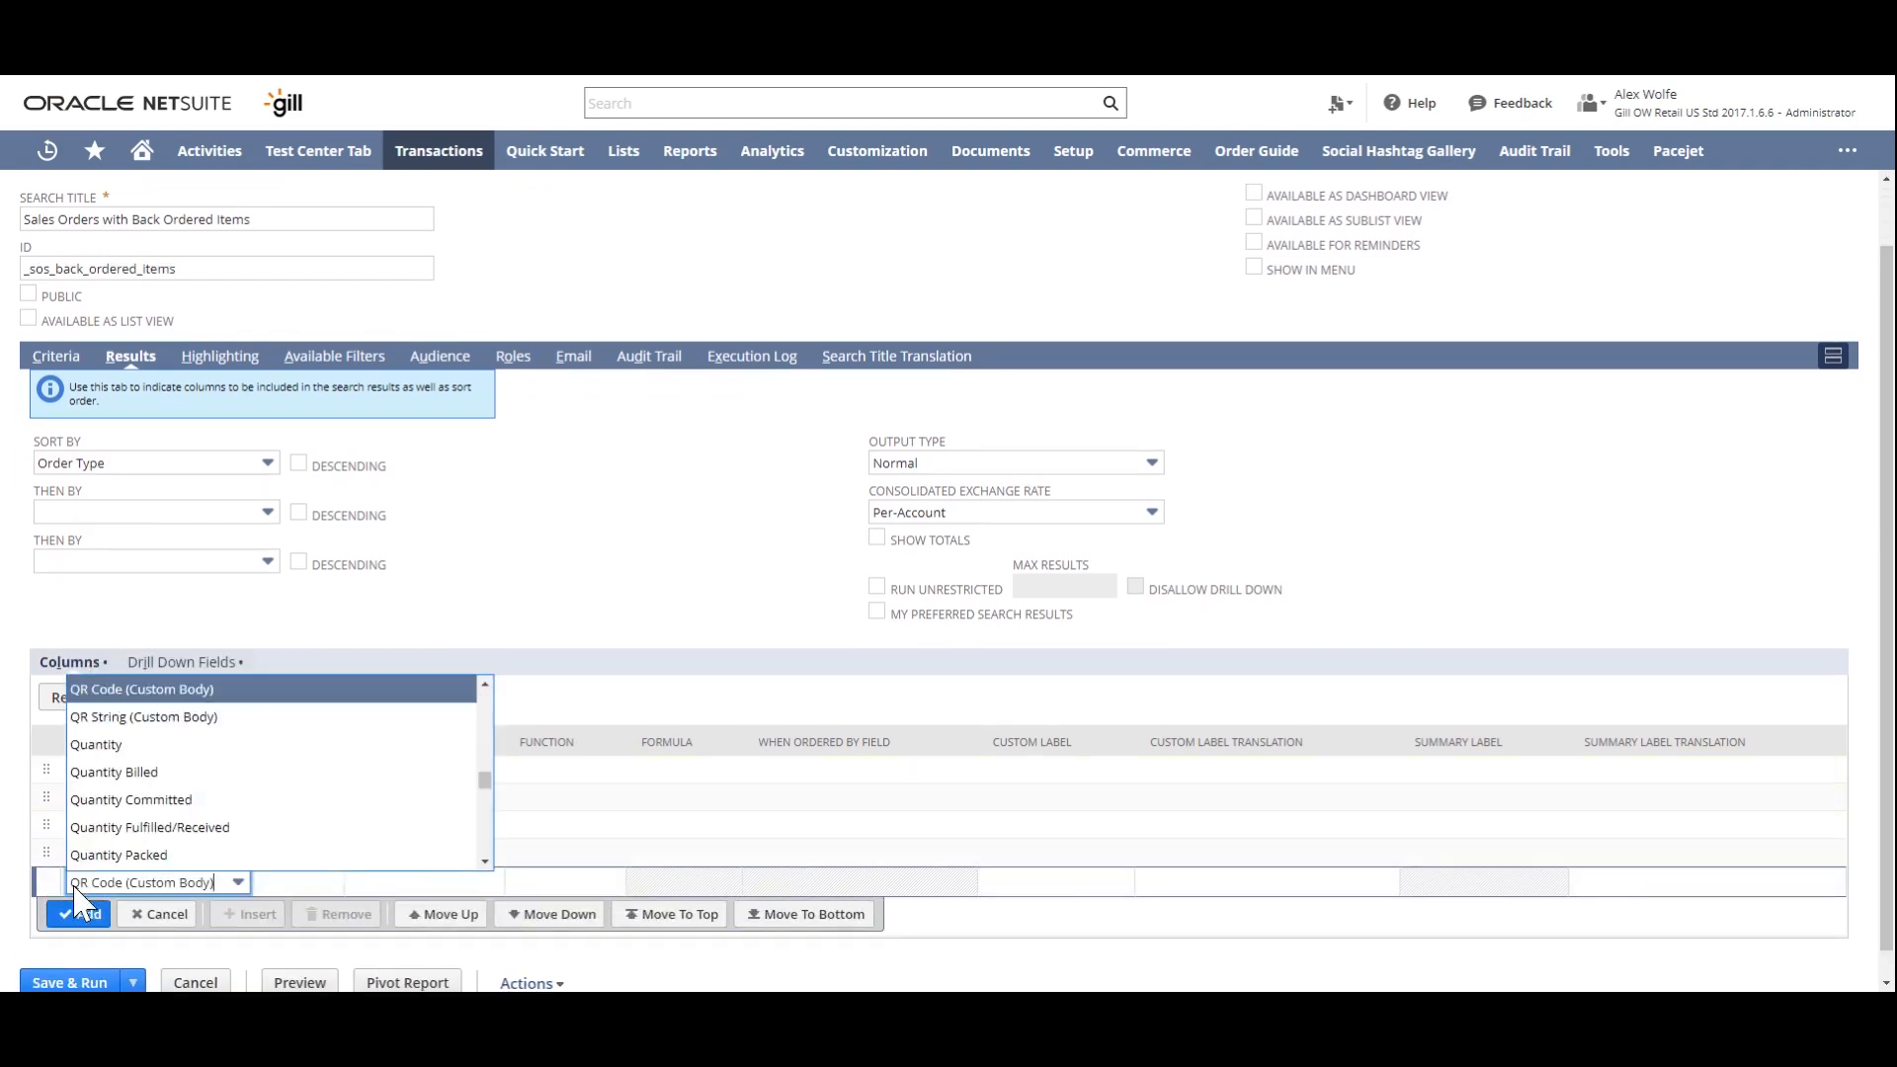
pyautogui.click(113, 688)
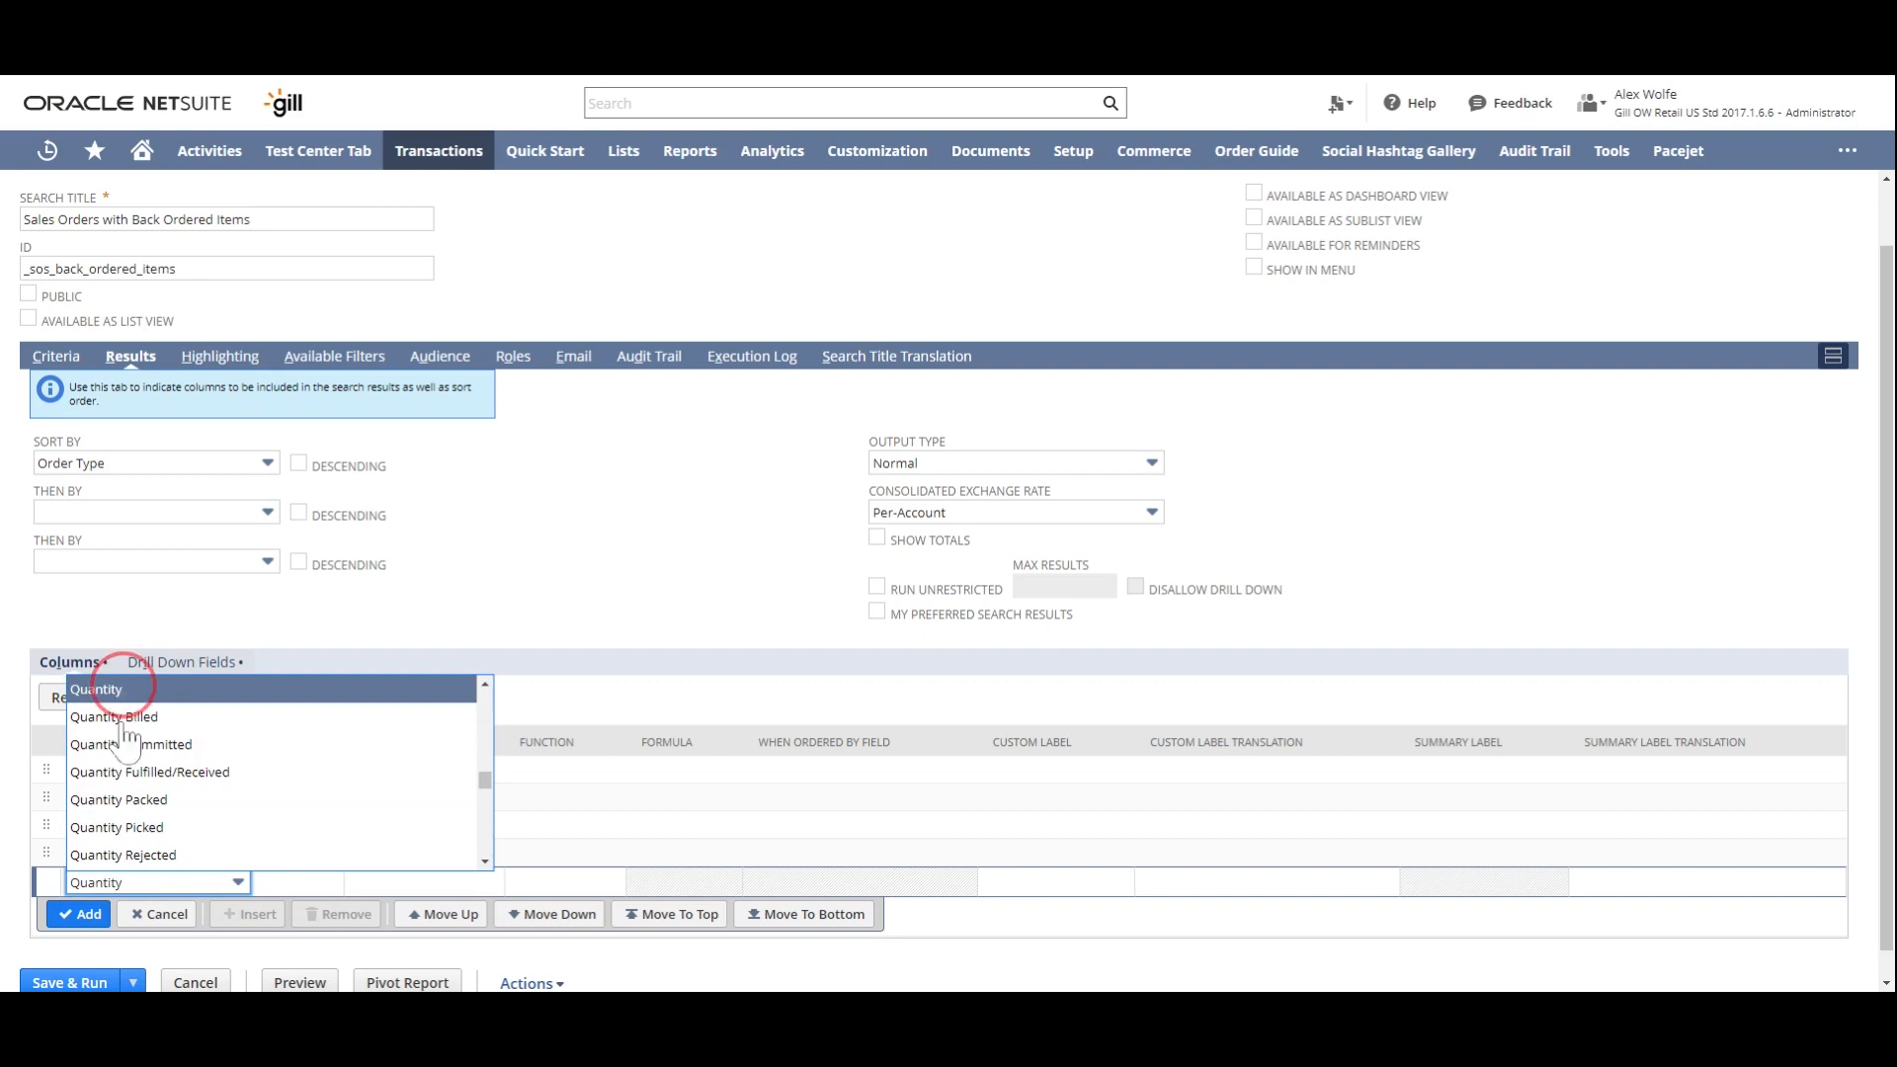
pyautogui.click(79, 914)
pyautogui.write('q')
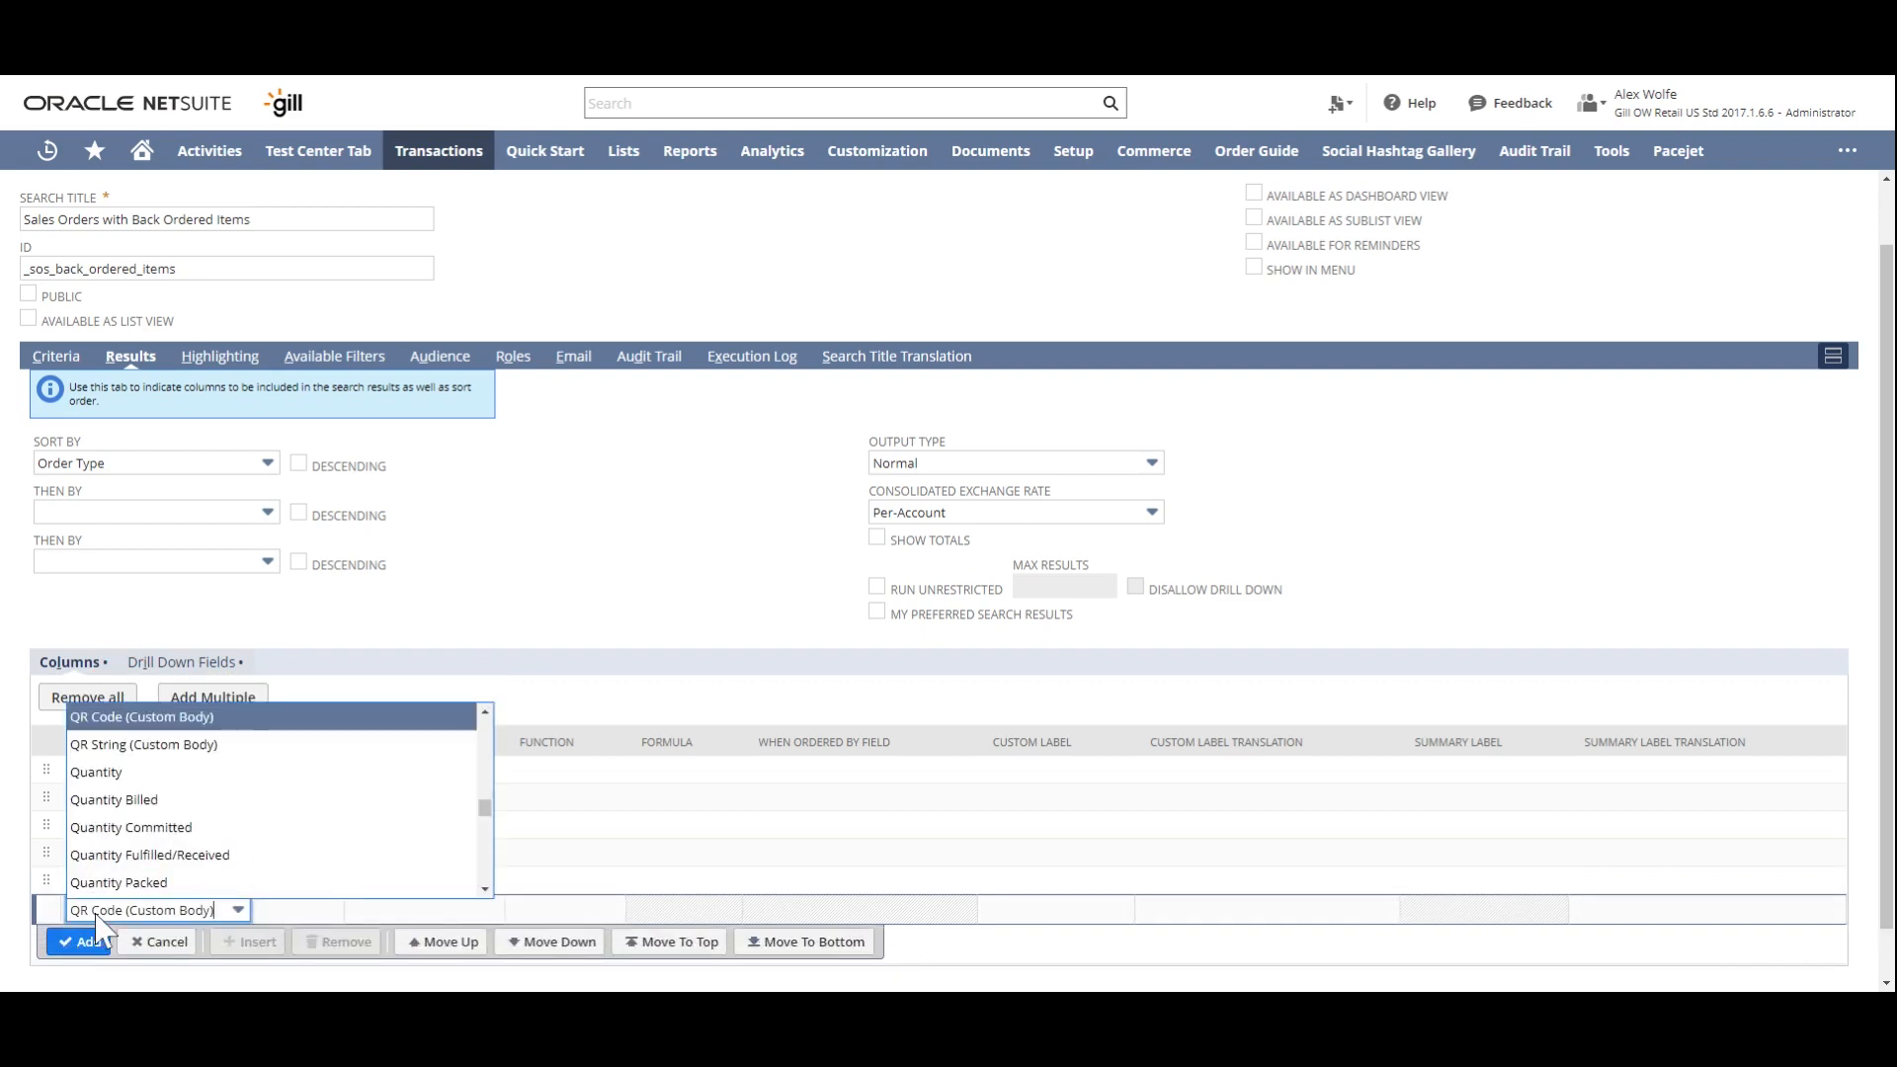
pyautogui.click(148, 827)
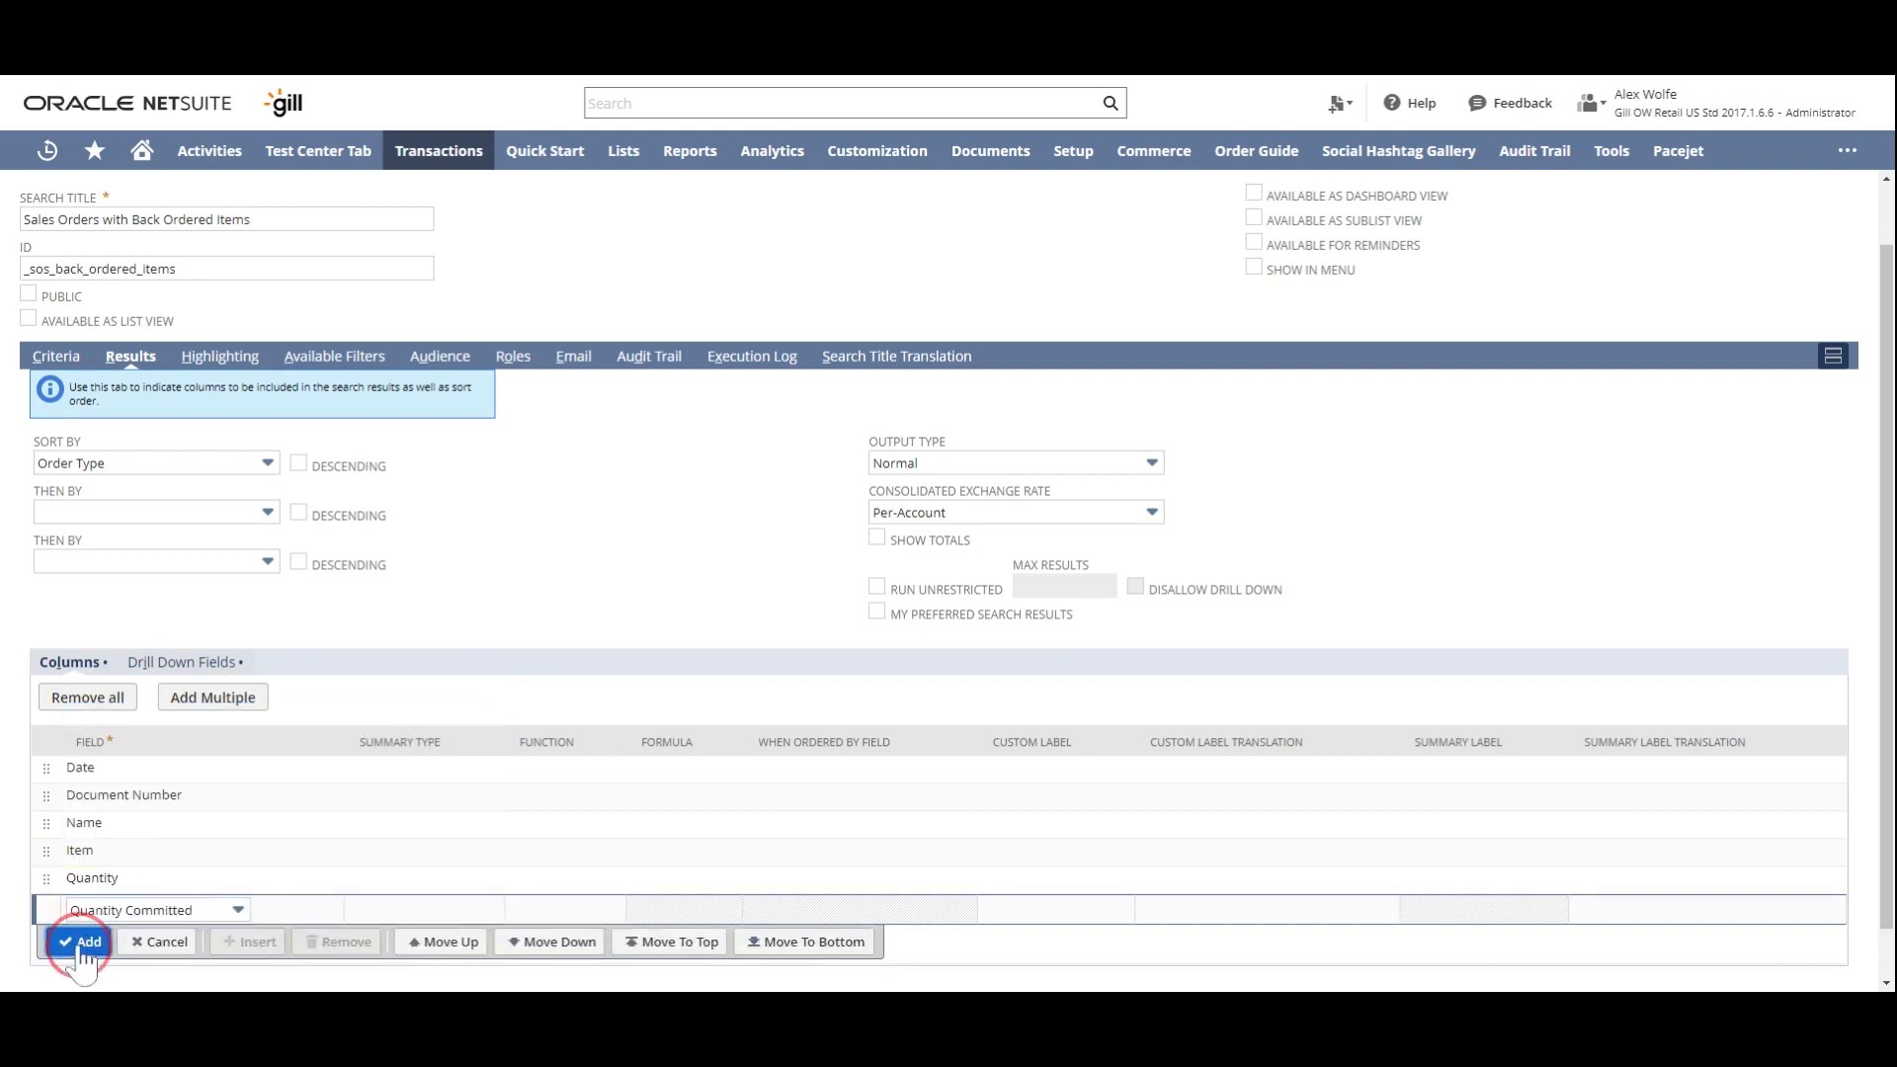
pyautogui.click(94, 943)
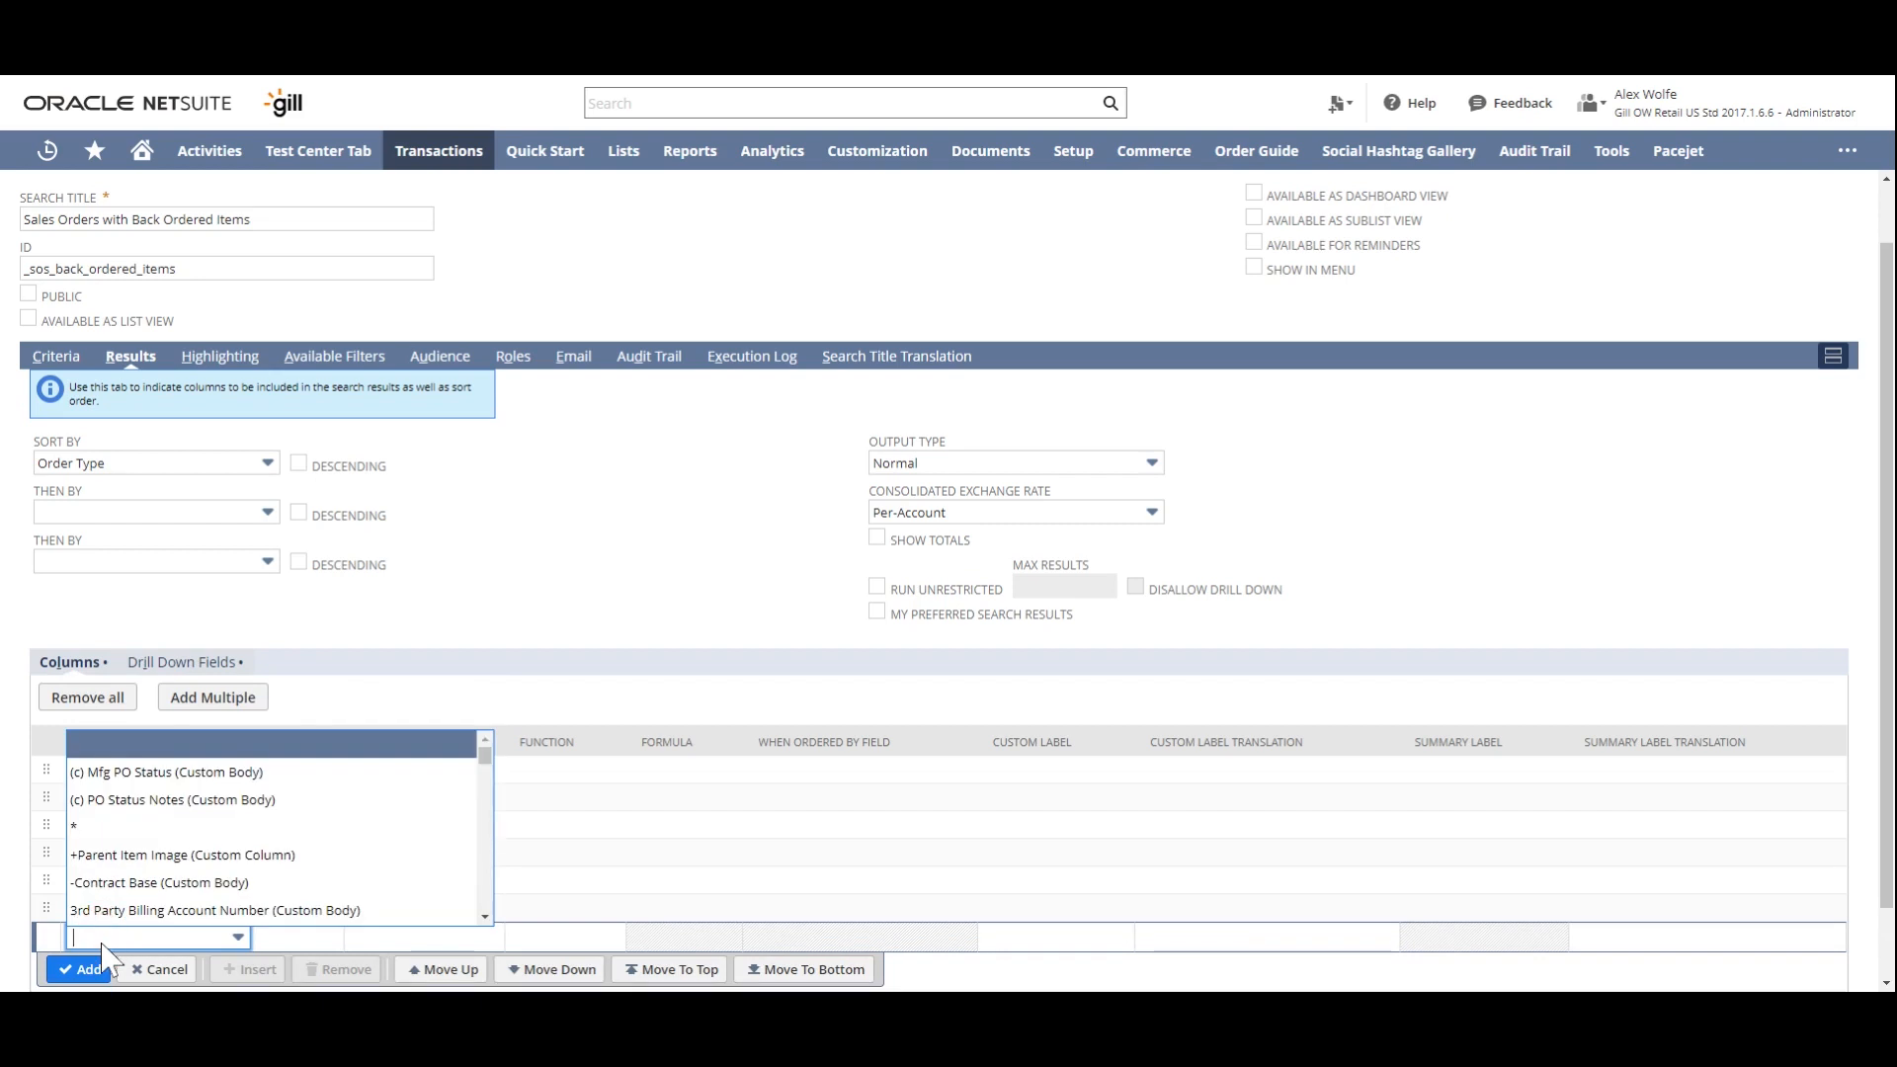
# - Add Quantity Fulfilled/Received as a result column below Quantity Committed
pyautogui.write('q')
pyautogui.scroll(-3, 212, 840)
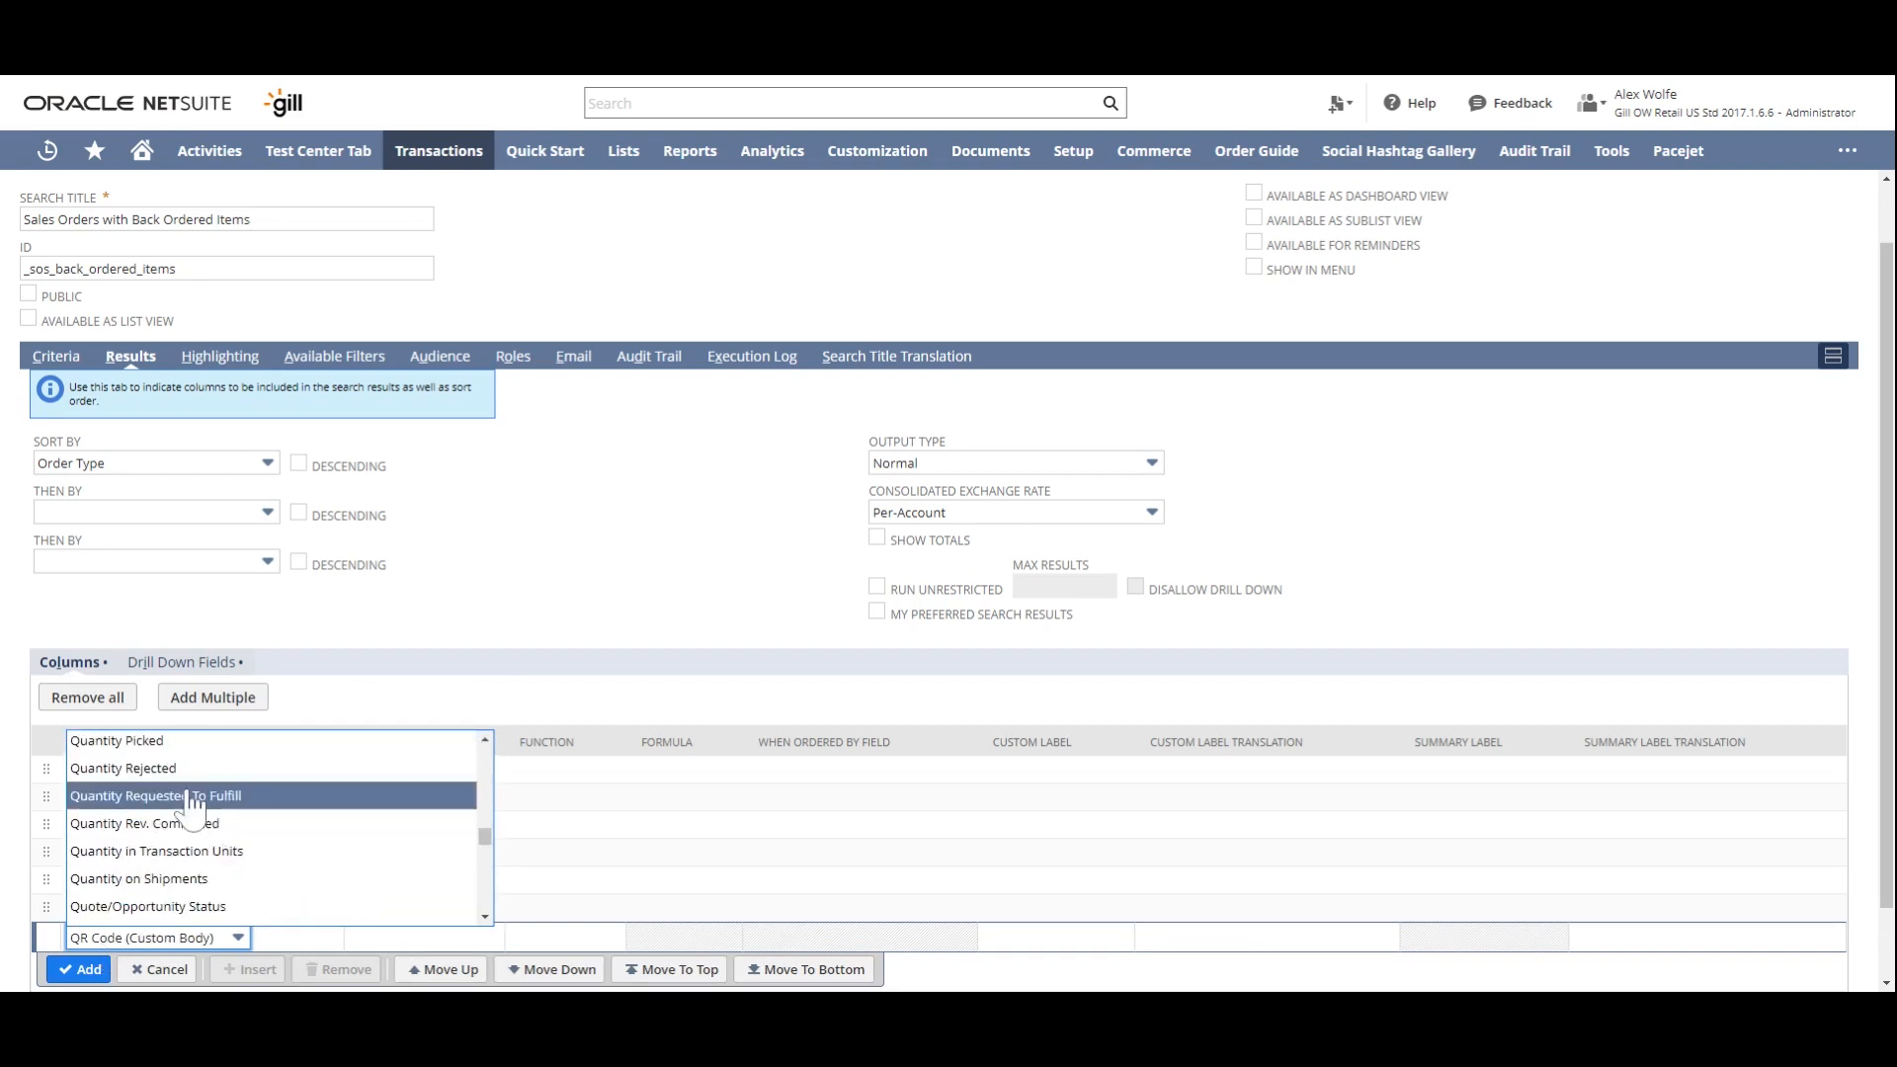
pyautogui.scroll(2, 193, 805)
pyautogui.click(195, 783)
pyautogui.click(79, 969)
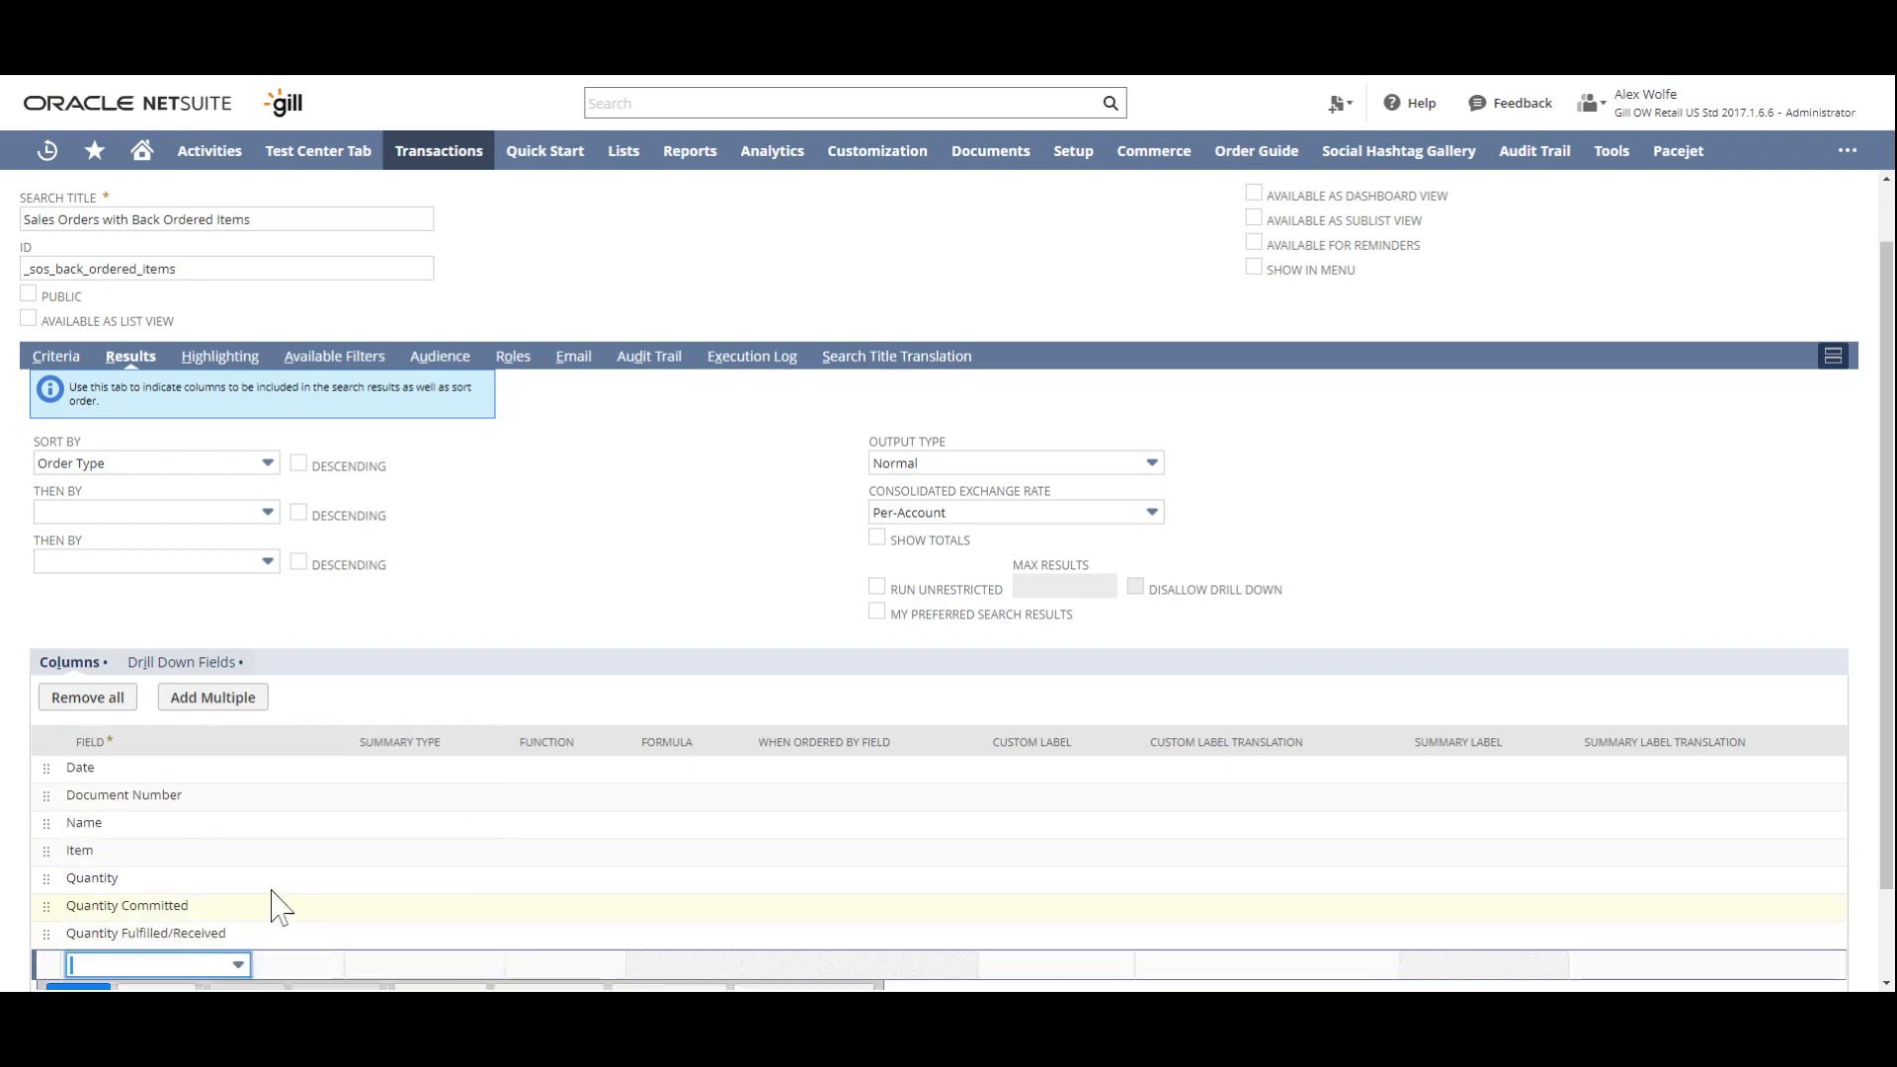
# - Add a Formula (Numeric) result column using the copied formula {quantity}-NVL({quantitycommitted},0)-{quantityshiprecv}, with the custom label Quantity Back Ordered
pyautogui.scroll(-1, 276, 904)
pyautogui.click(144, 858)
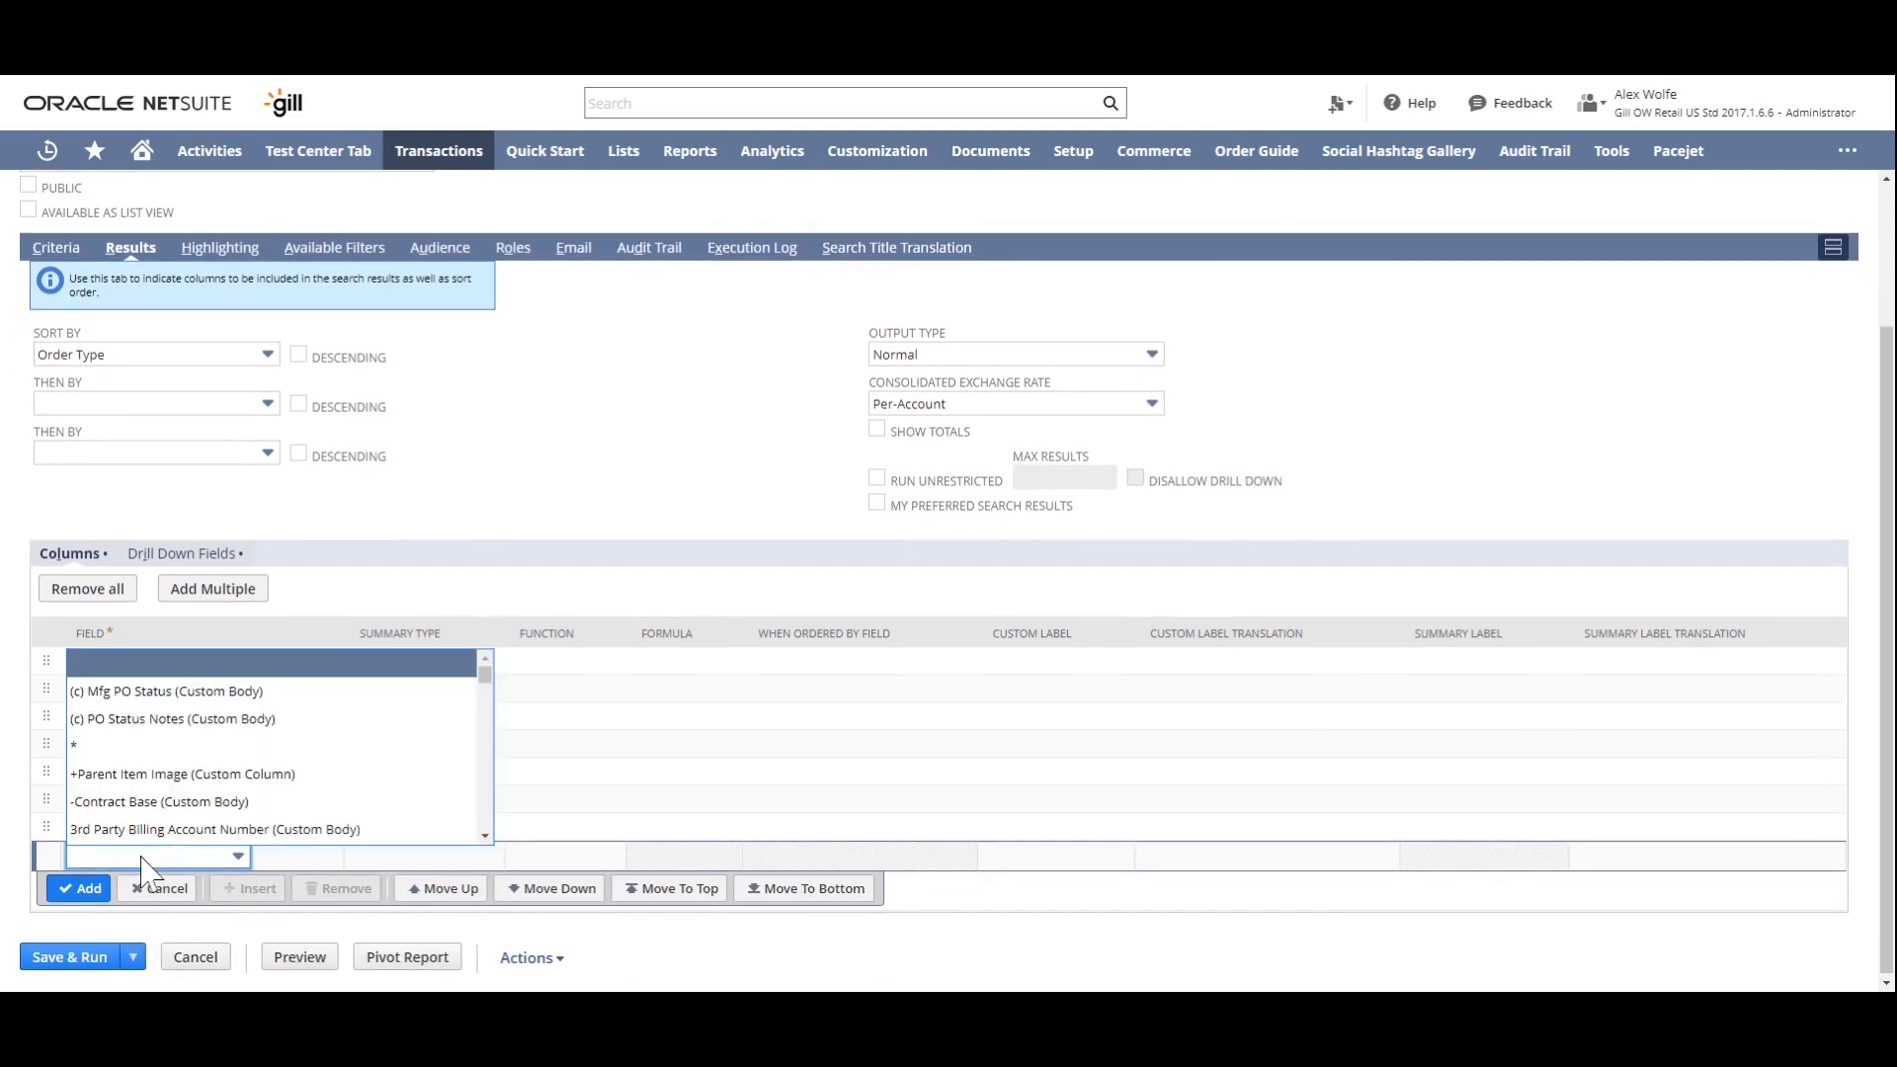
pyautogui.write('form')
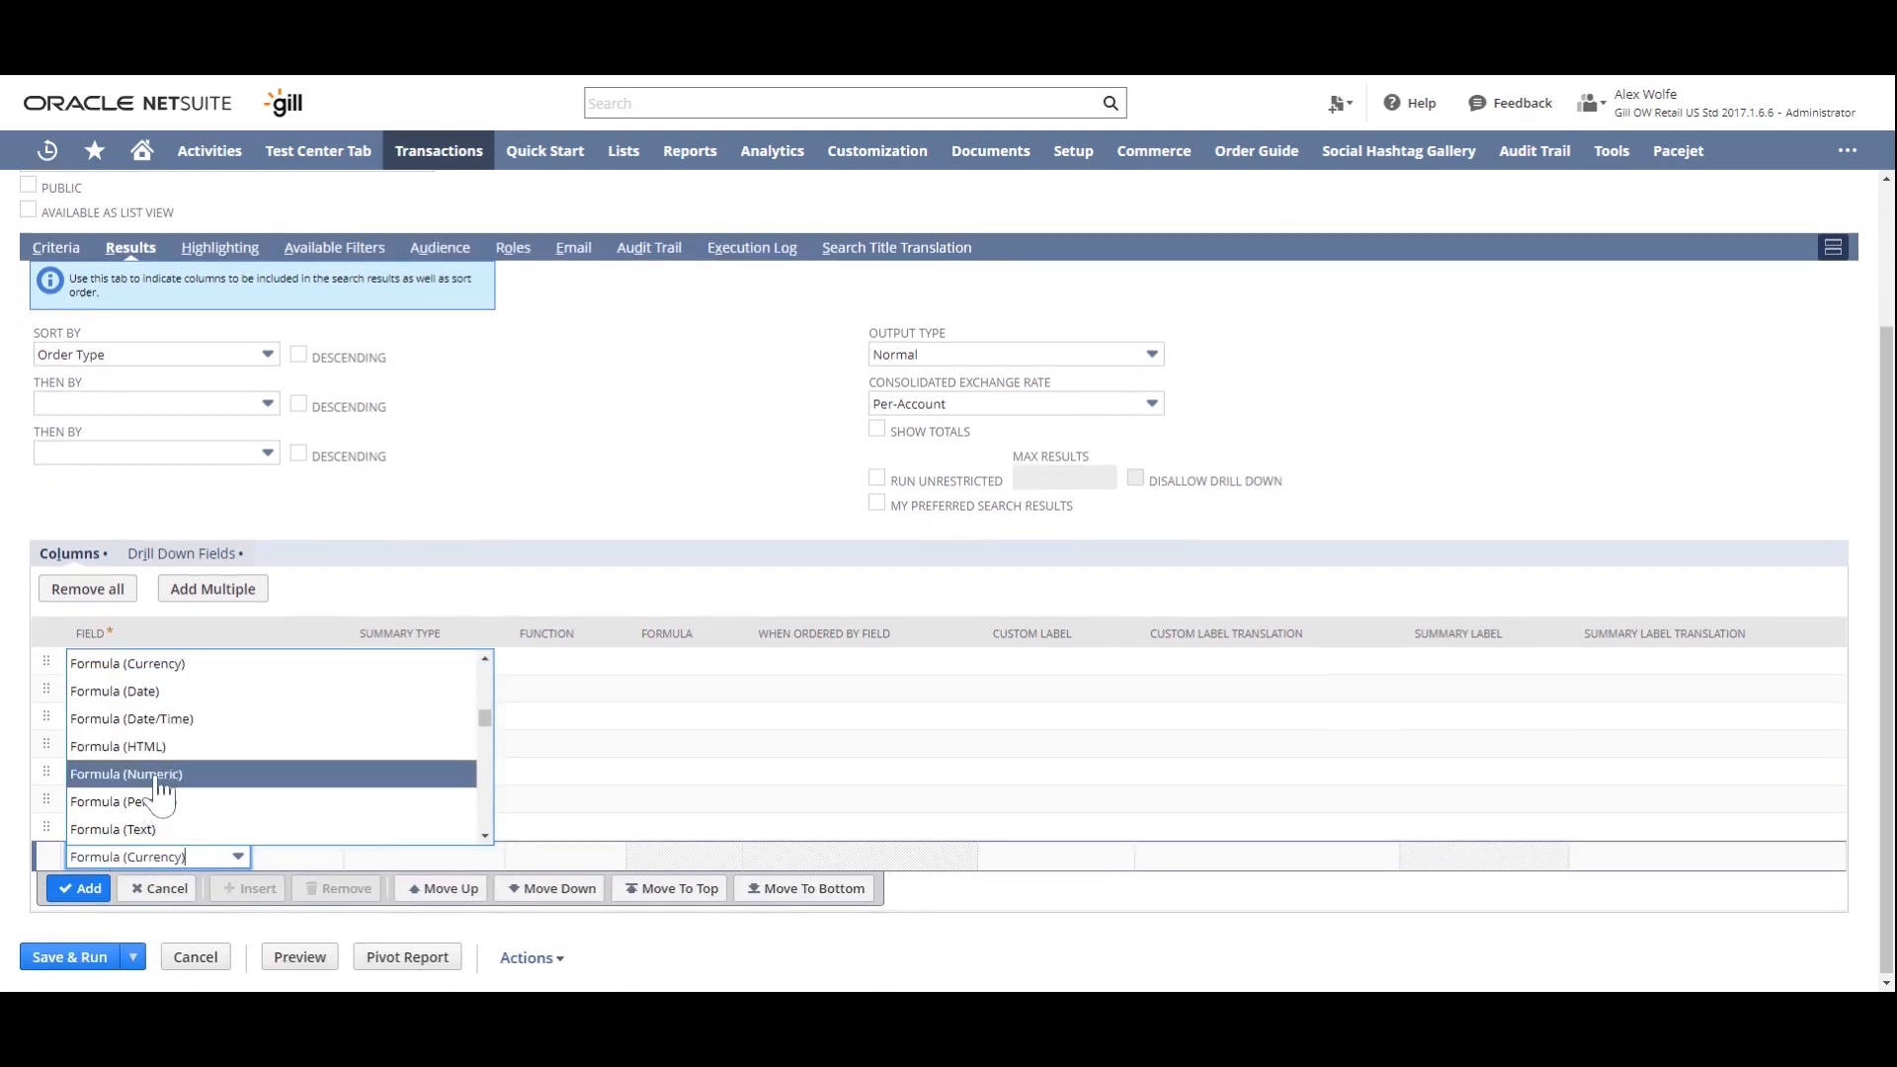
pyautogui.click(158, 776)
pyautogui.click(563, 857)
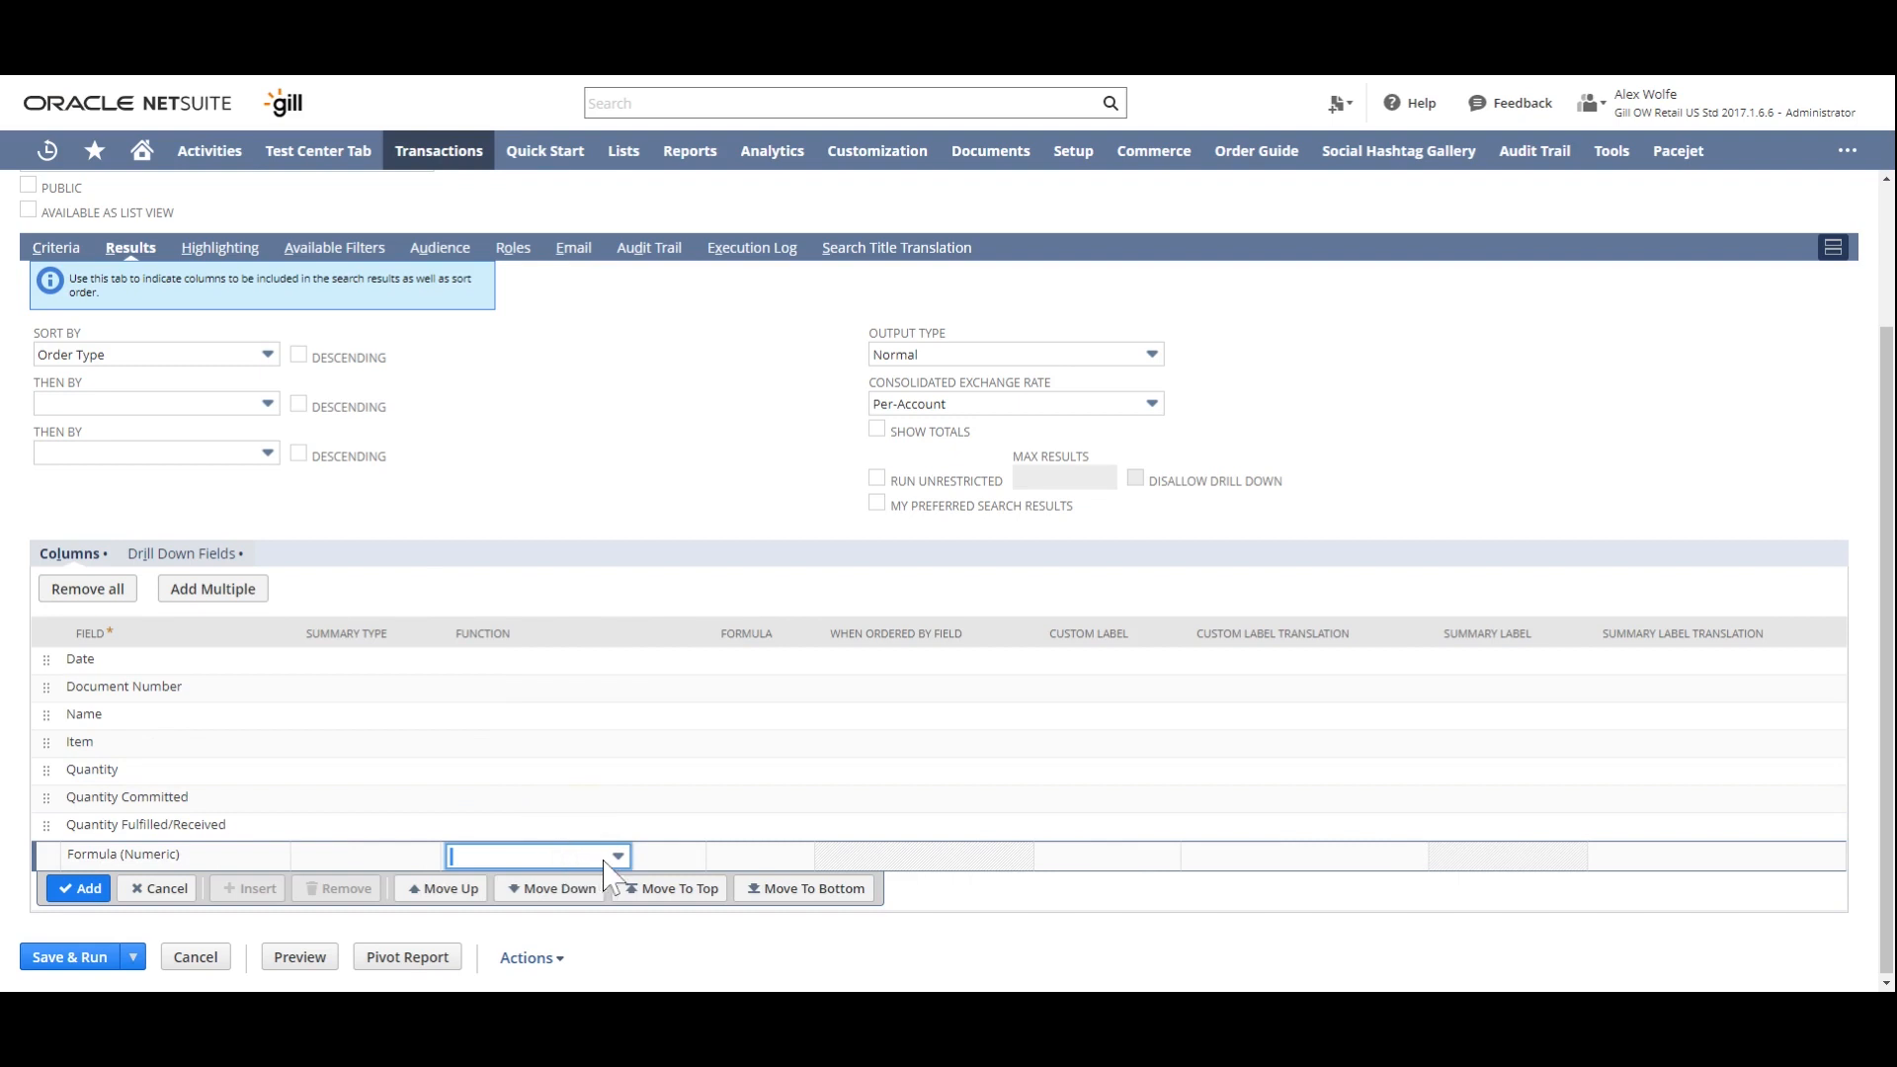
pyautogui.click(785, 856)
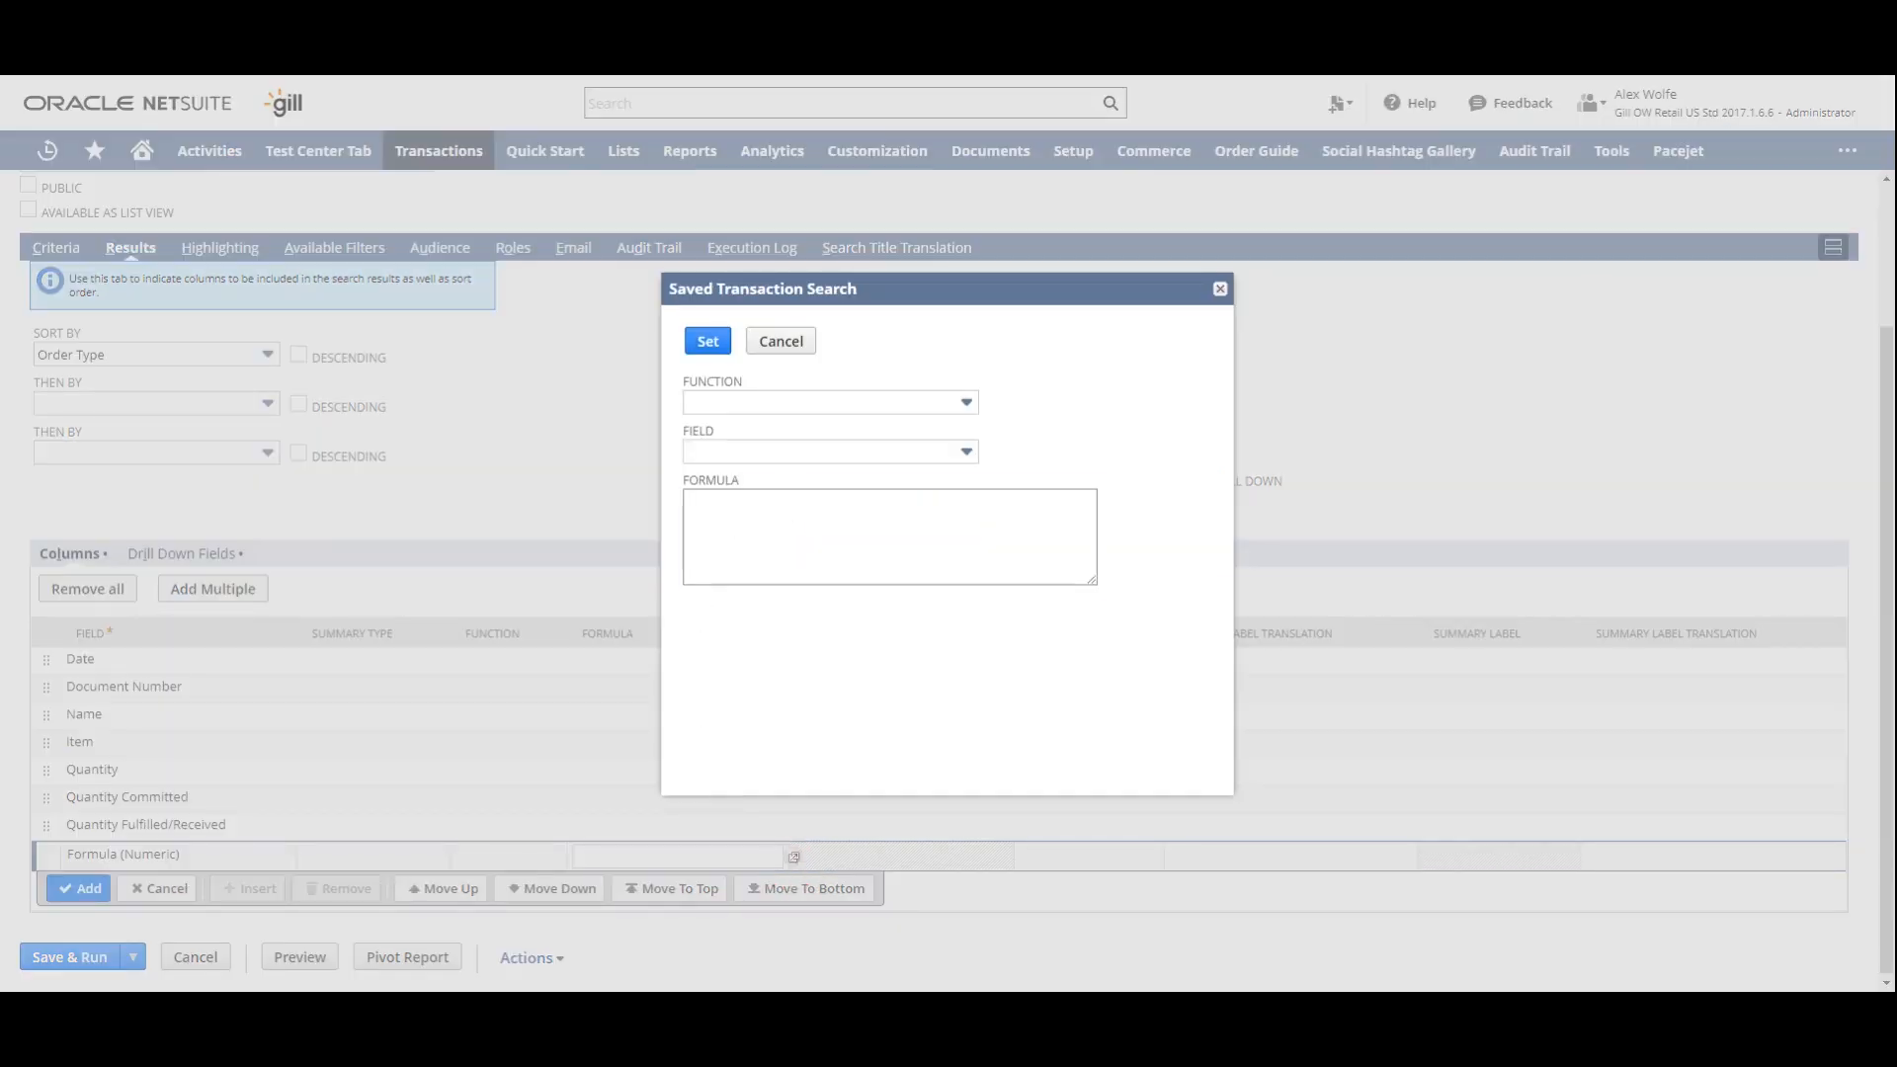
pyautogui.click(812, 537)
pyautogui.write('{quantity}-NVL({quantitycommitted},0)')
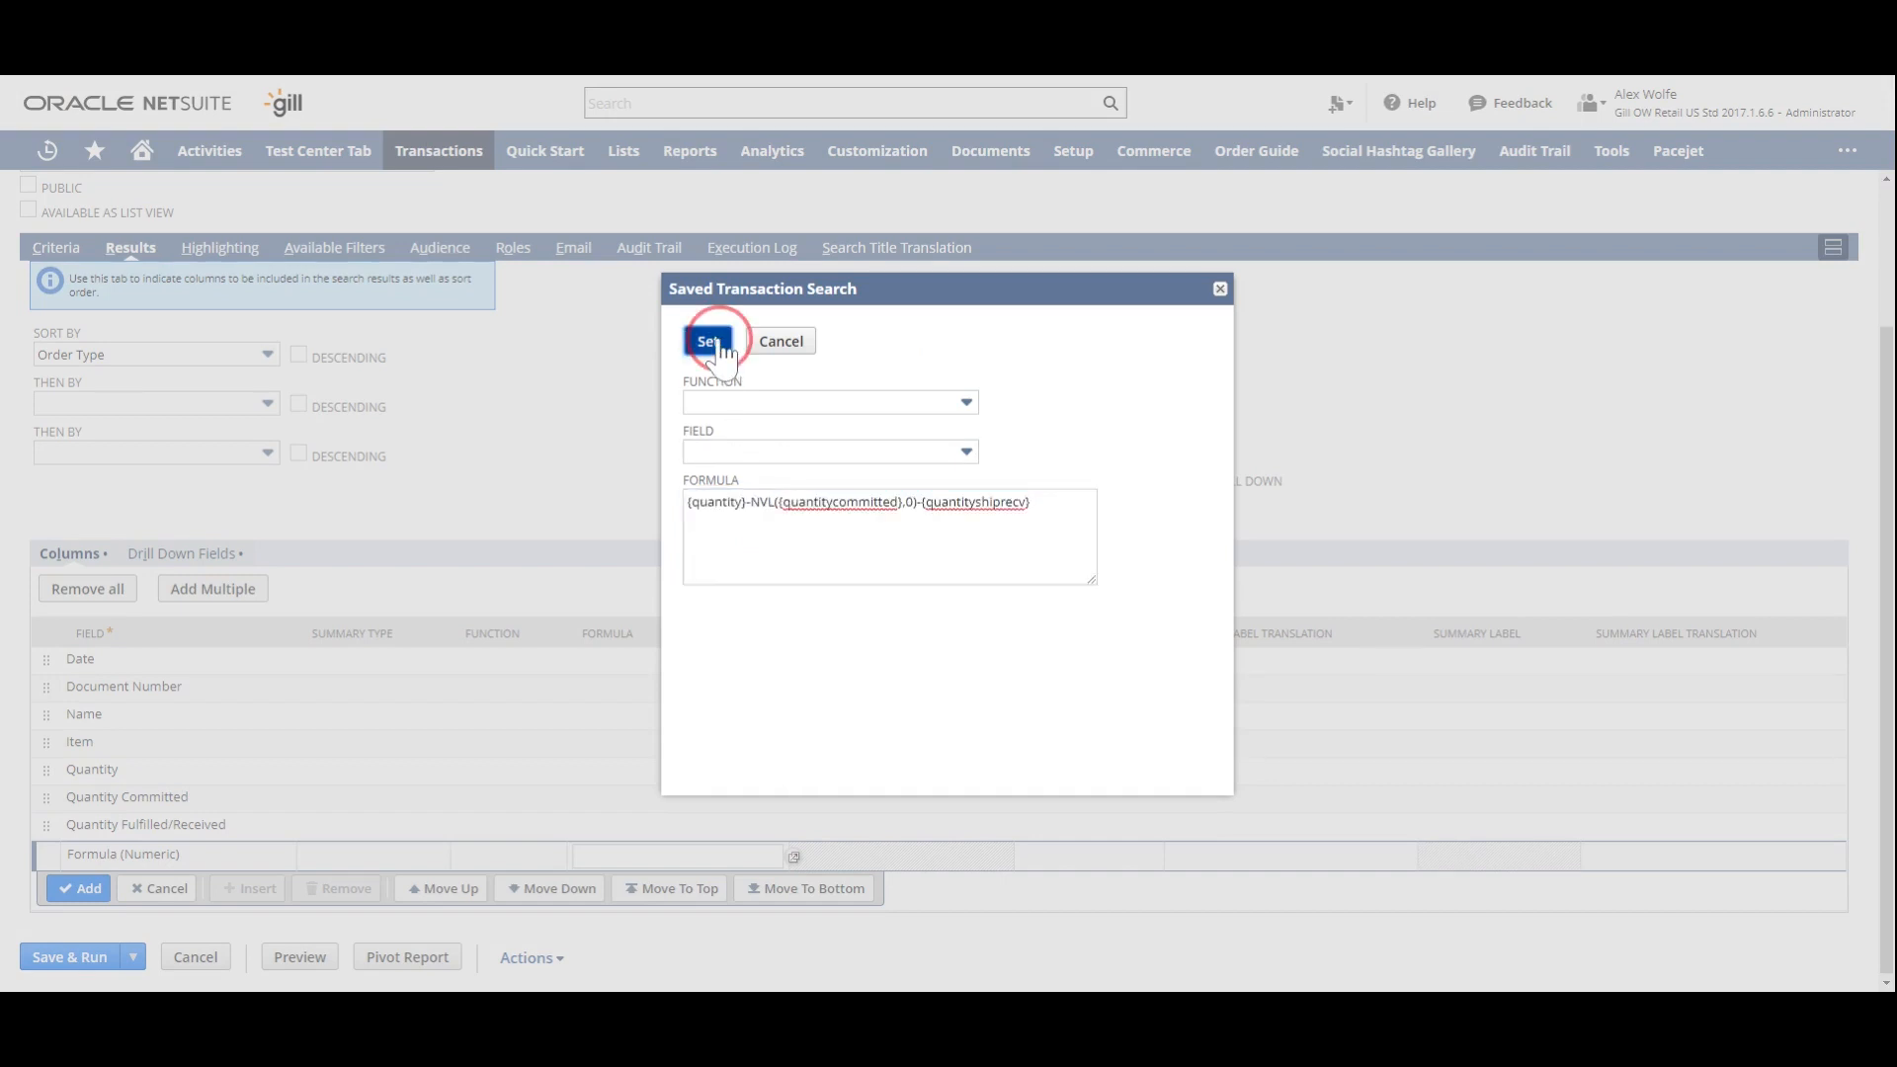
pyautogui.click(709, 341)
pyautogui.click(1087, 858)
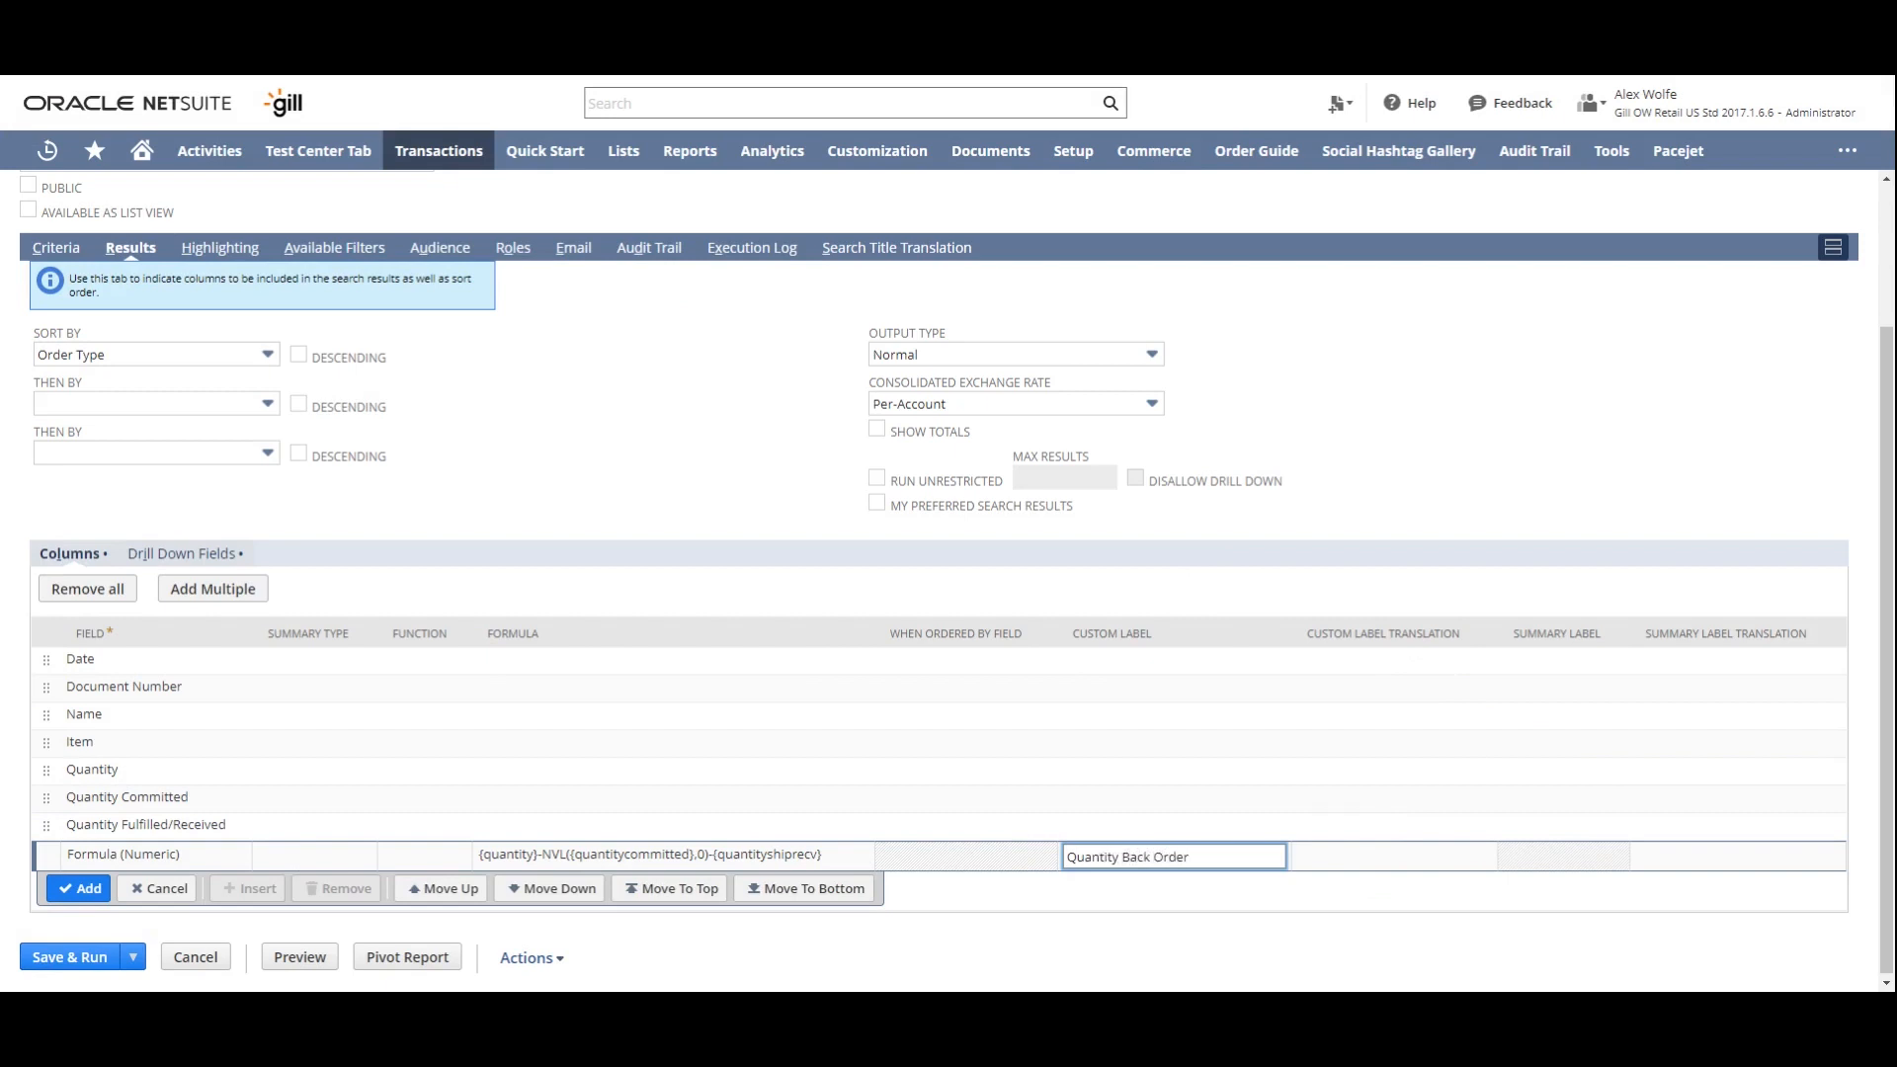
pyautogui.click(81, 889)
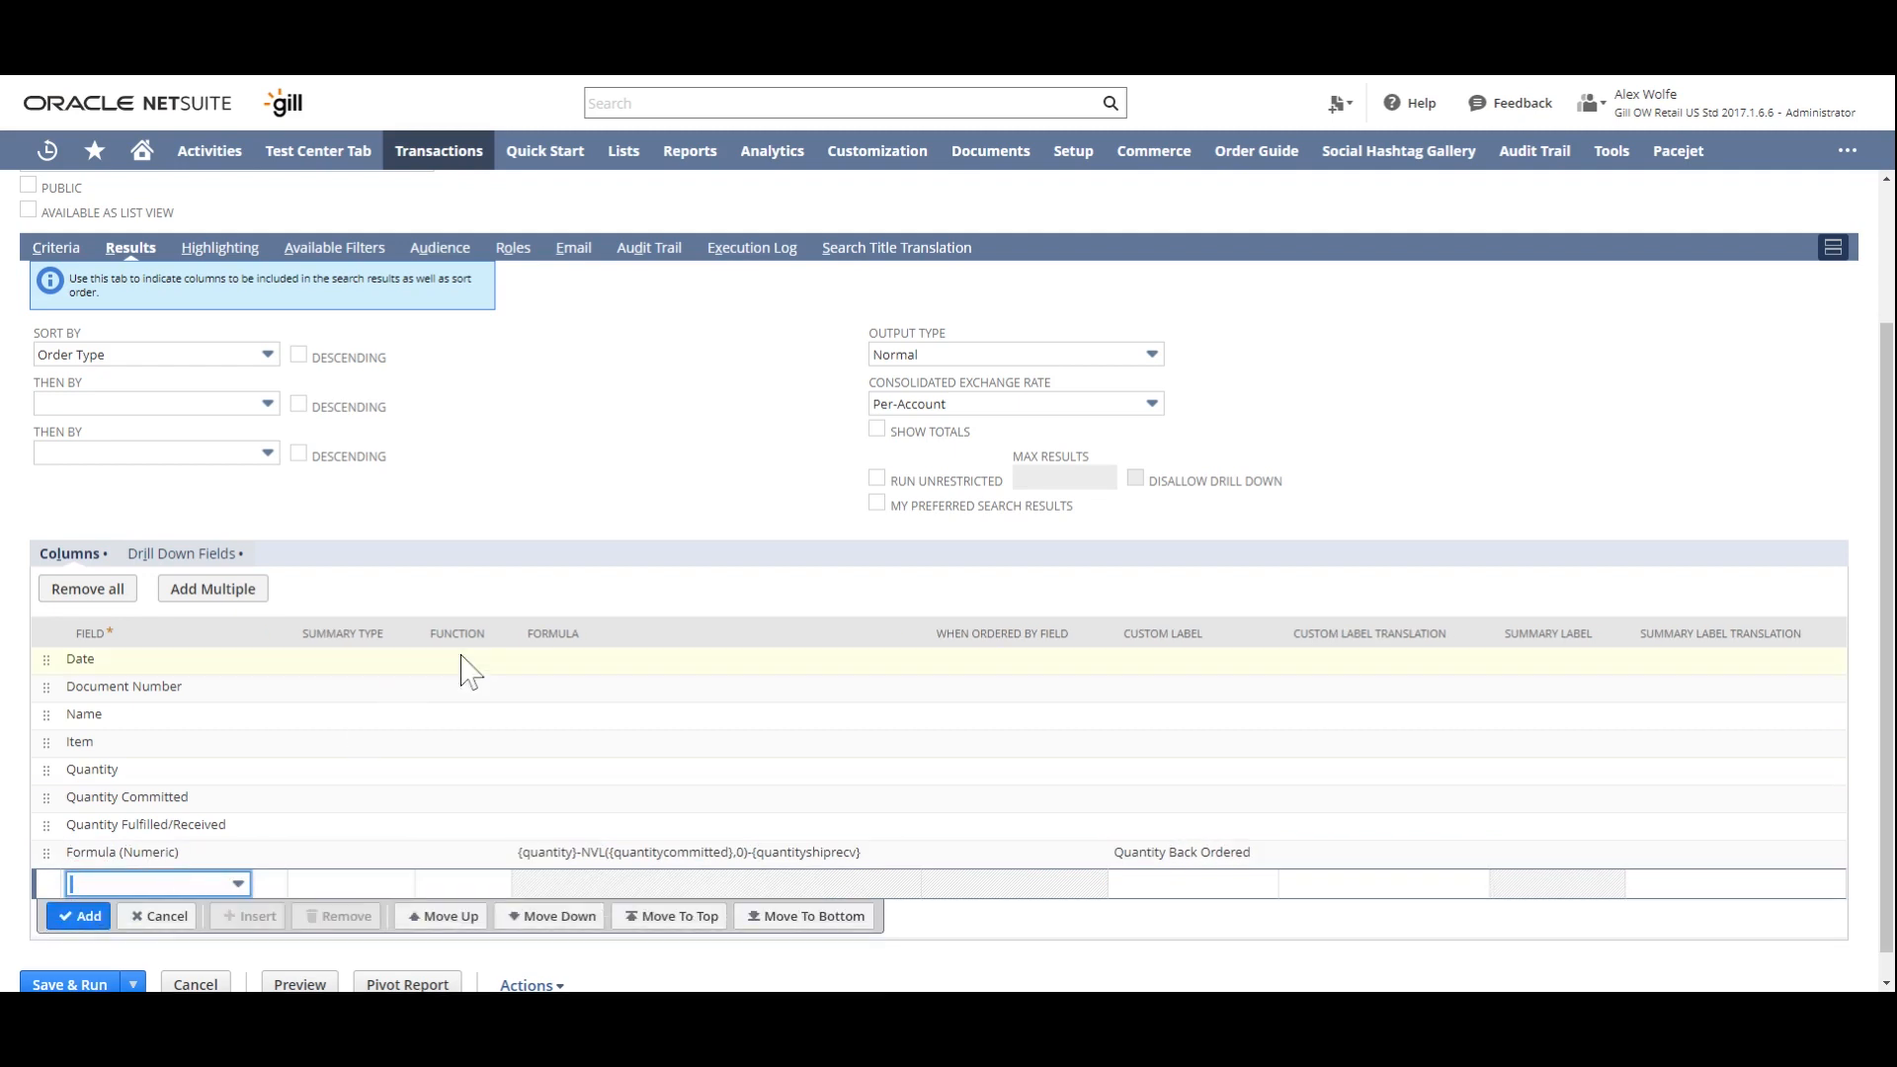
# - Sort the search results by Date, then by Document Number, then by Item
pyautogui.click(181, 355)
pyautogui.write('Date')
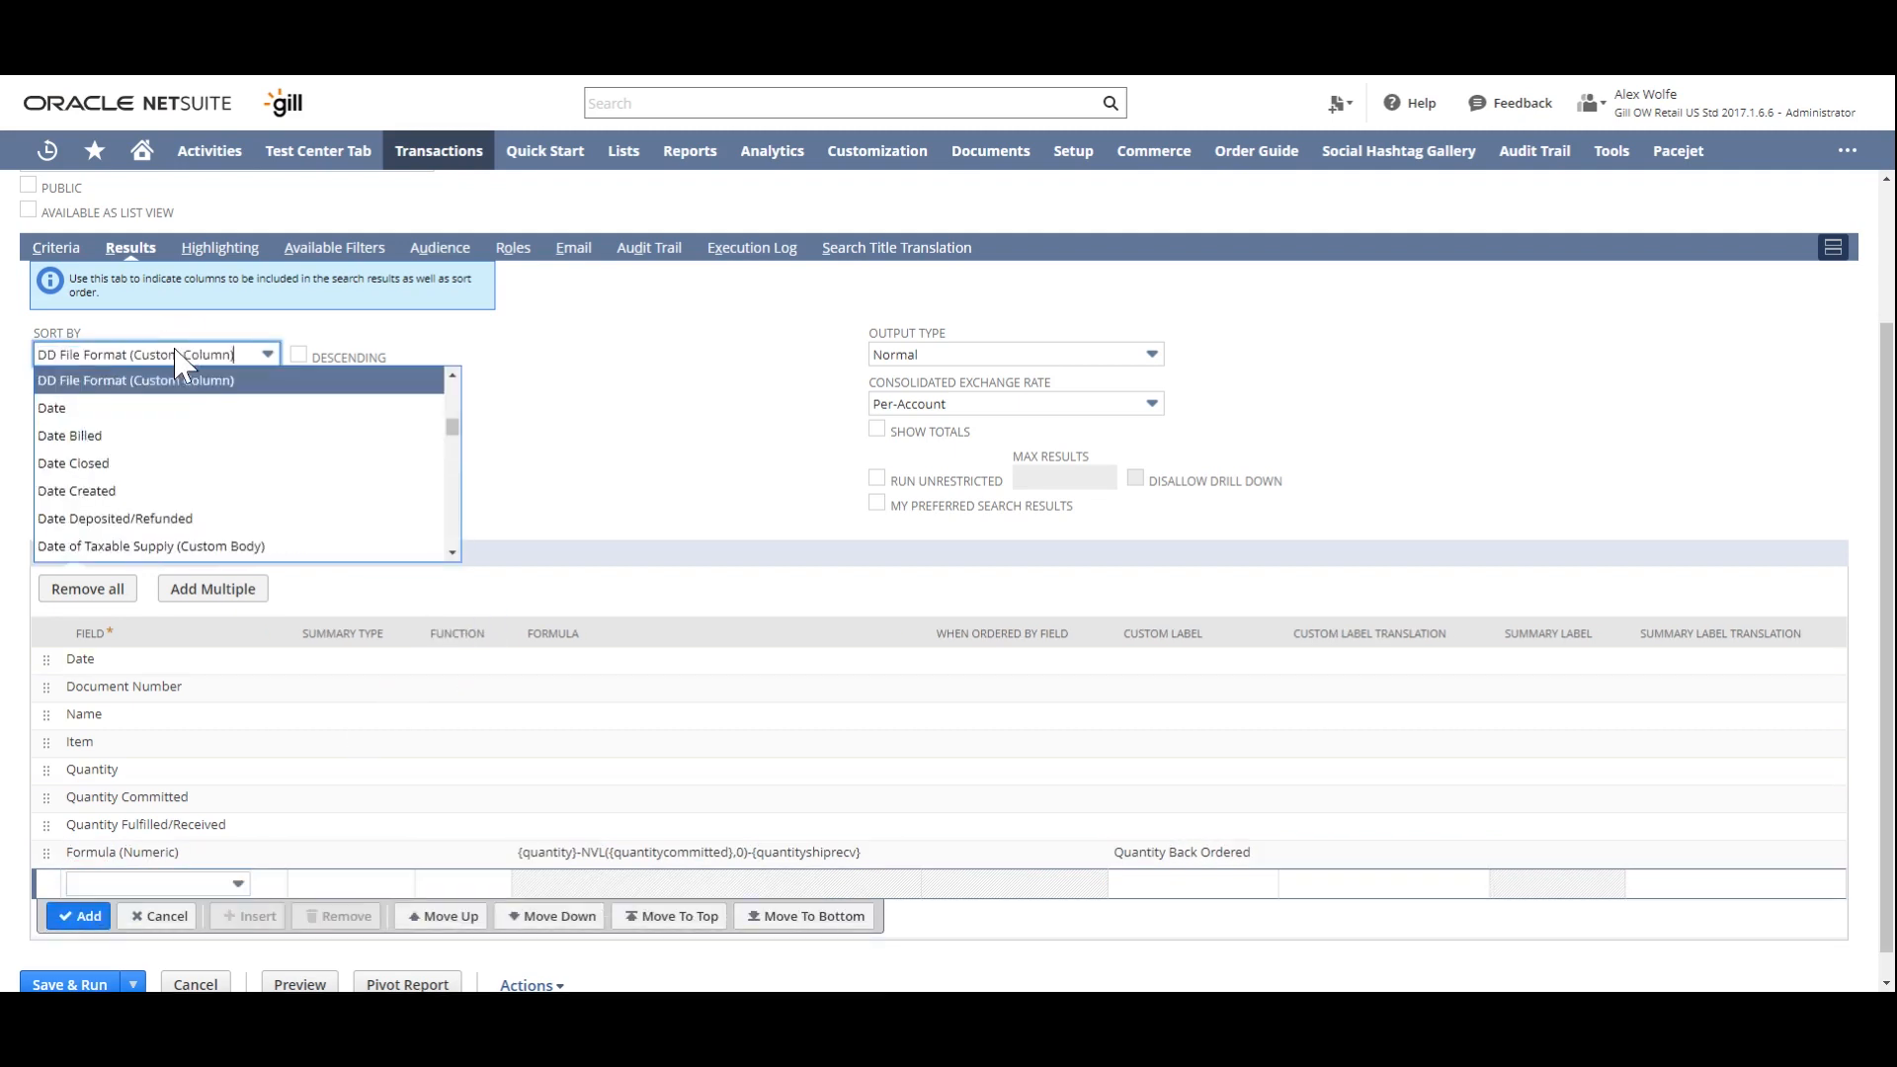
pyautogui.click(148, 377)
pyautogui.click(153, 406)
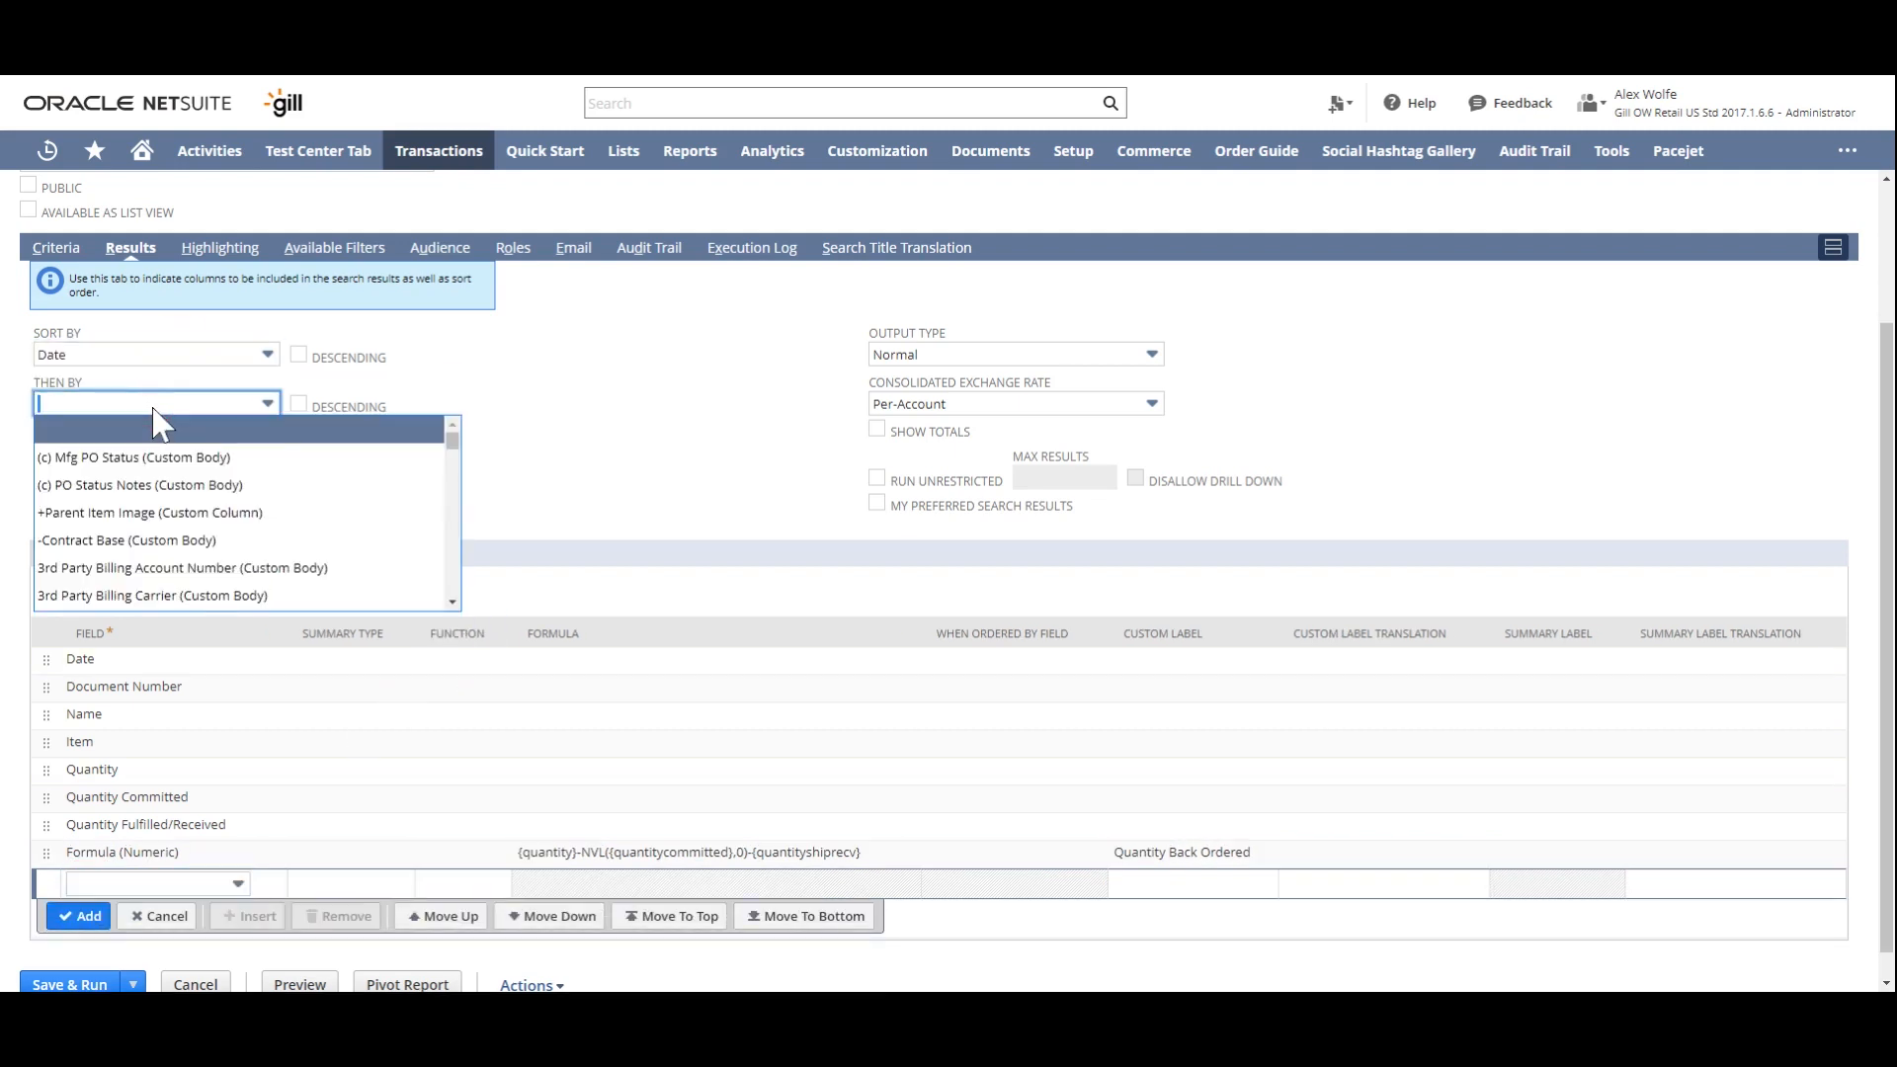
pyautogui.write('doc')
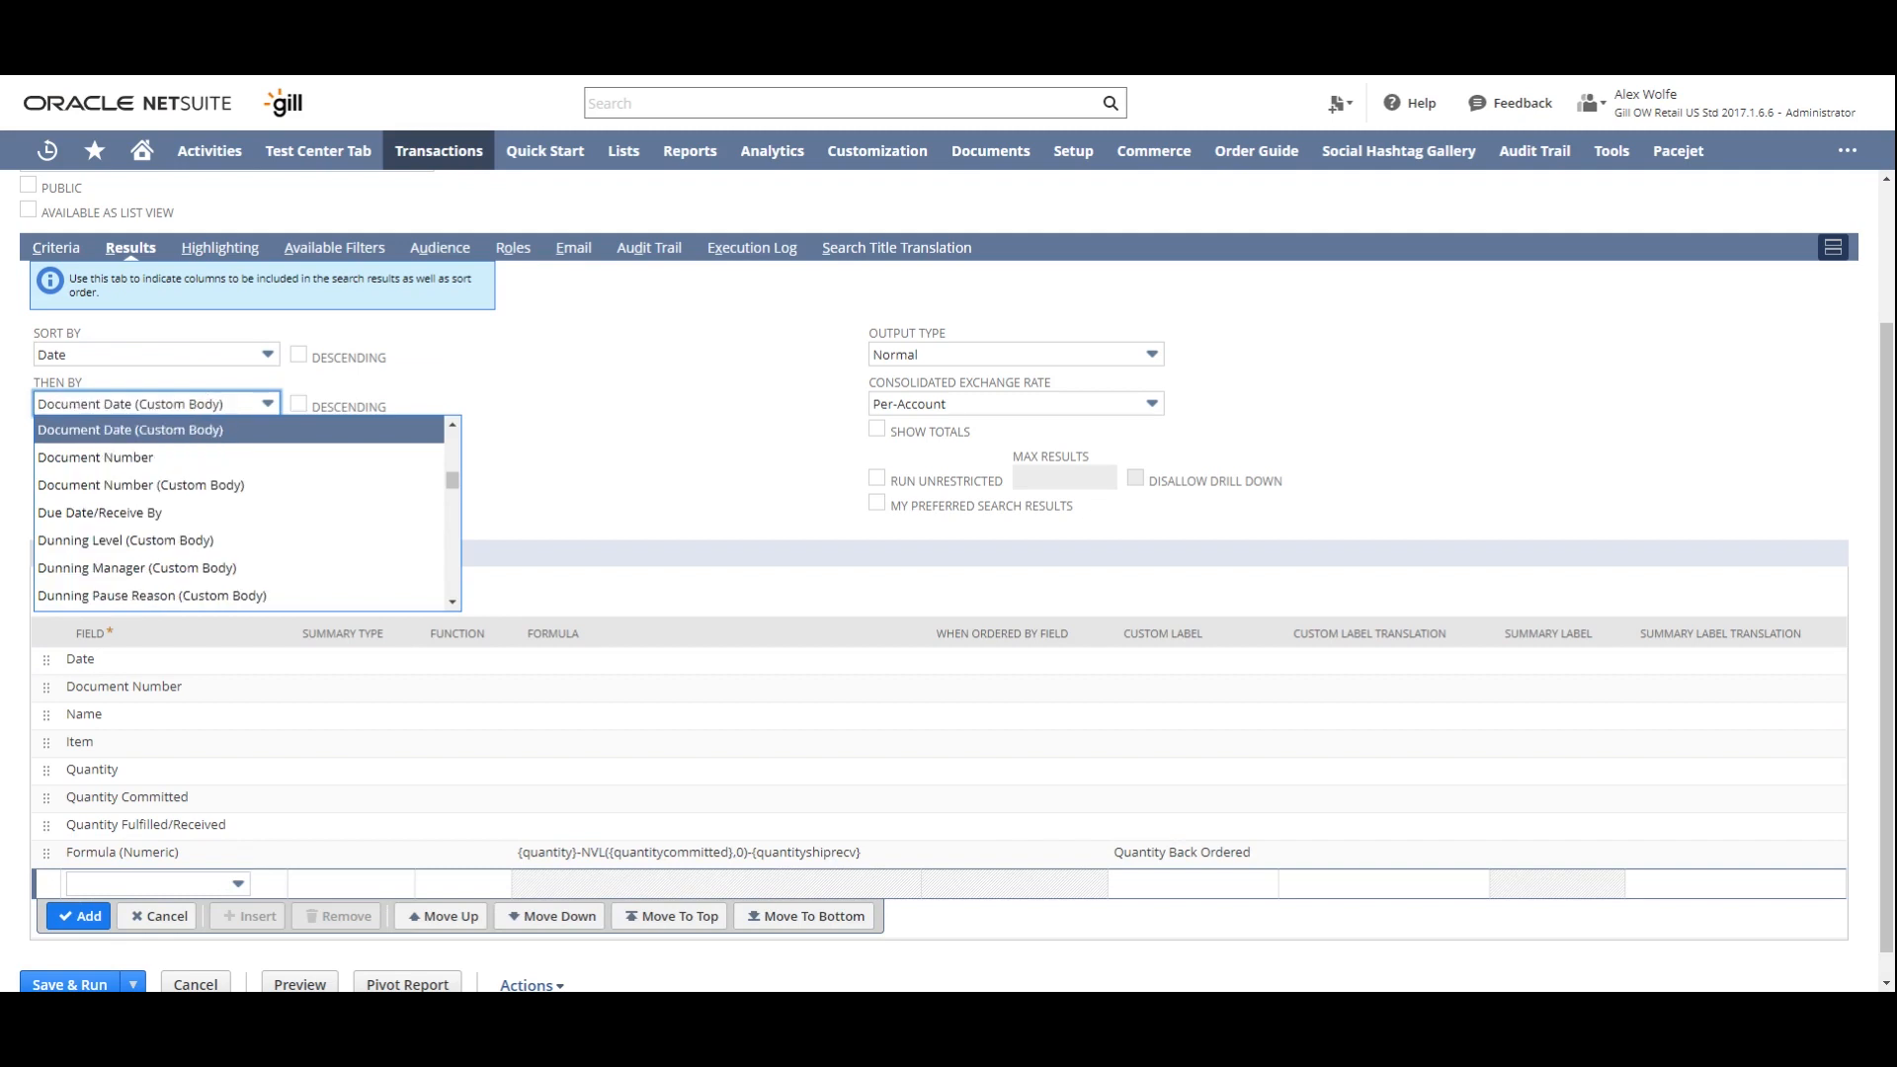
pyautogui.click(138, 457)
pyautogui.click(149, 456)
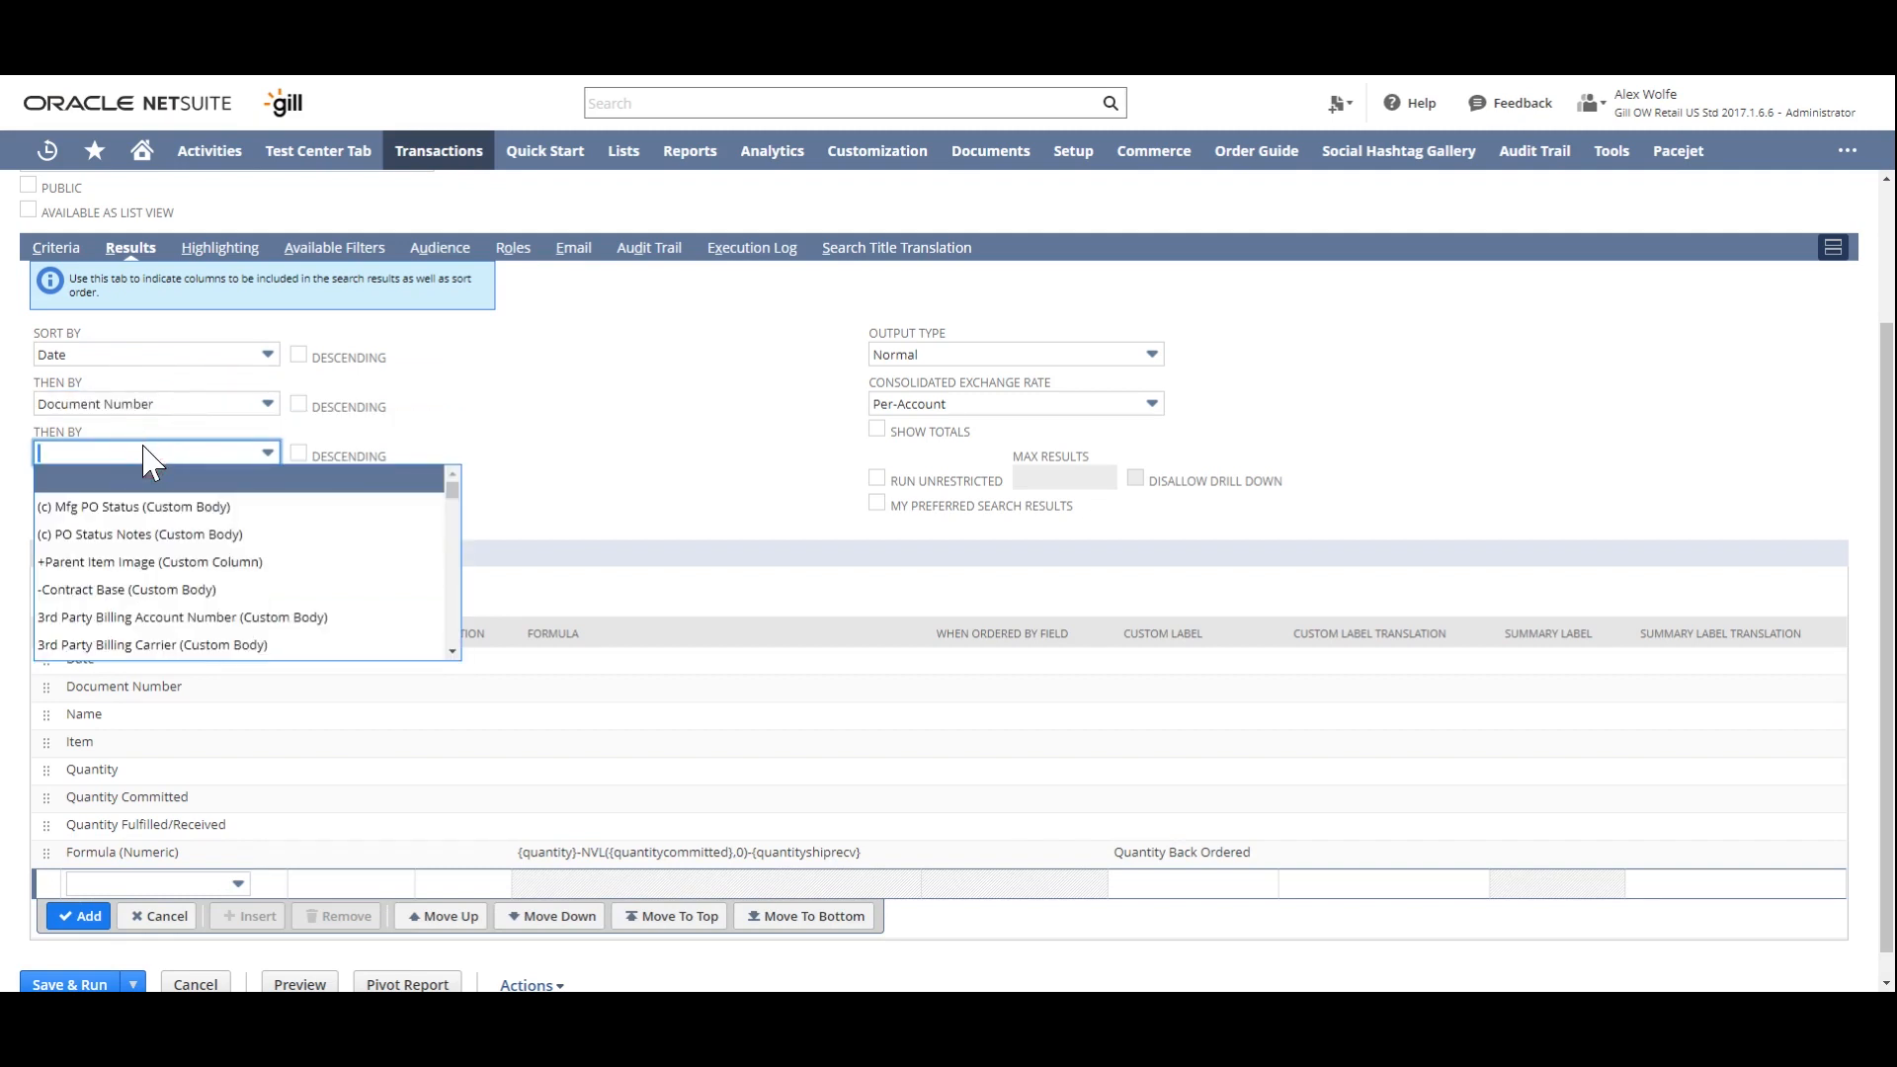
pyautogui.write('Item')
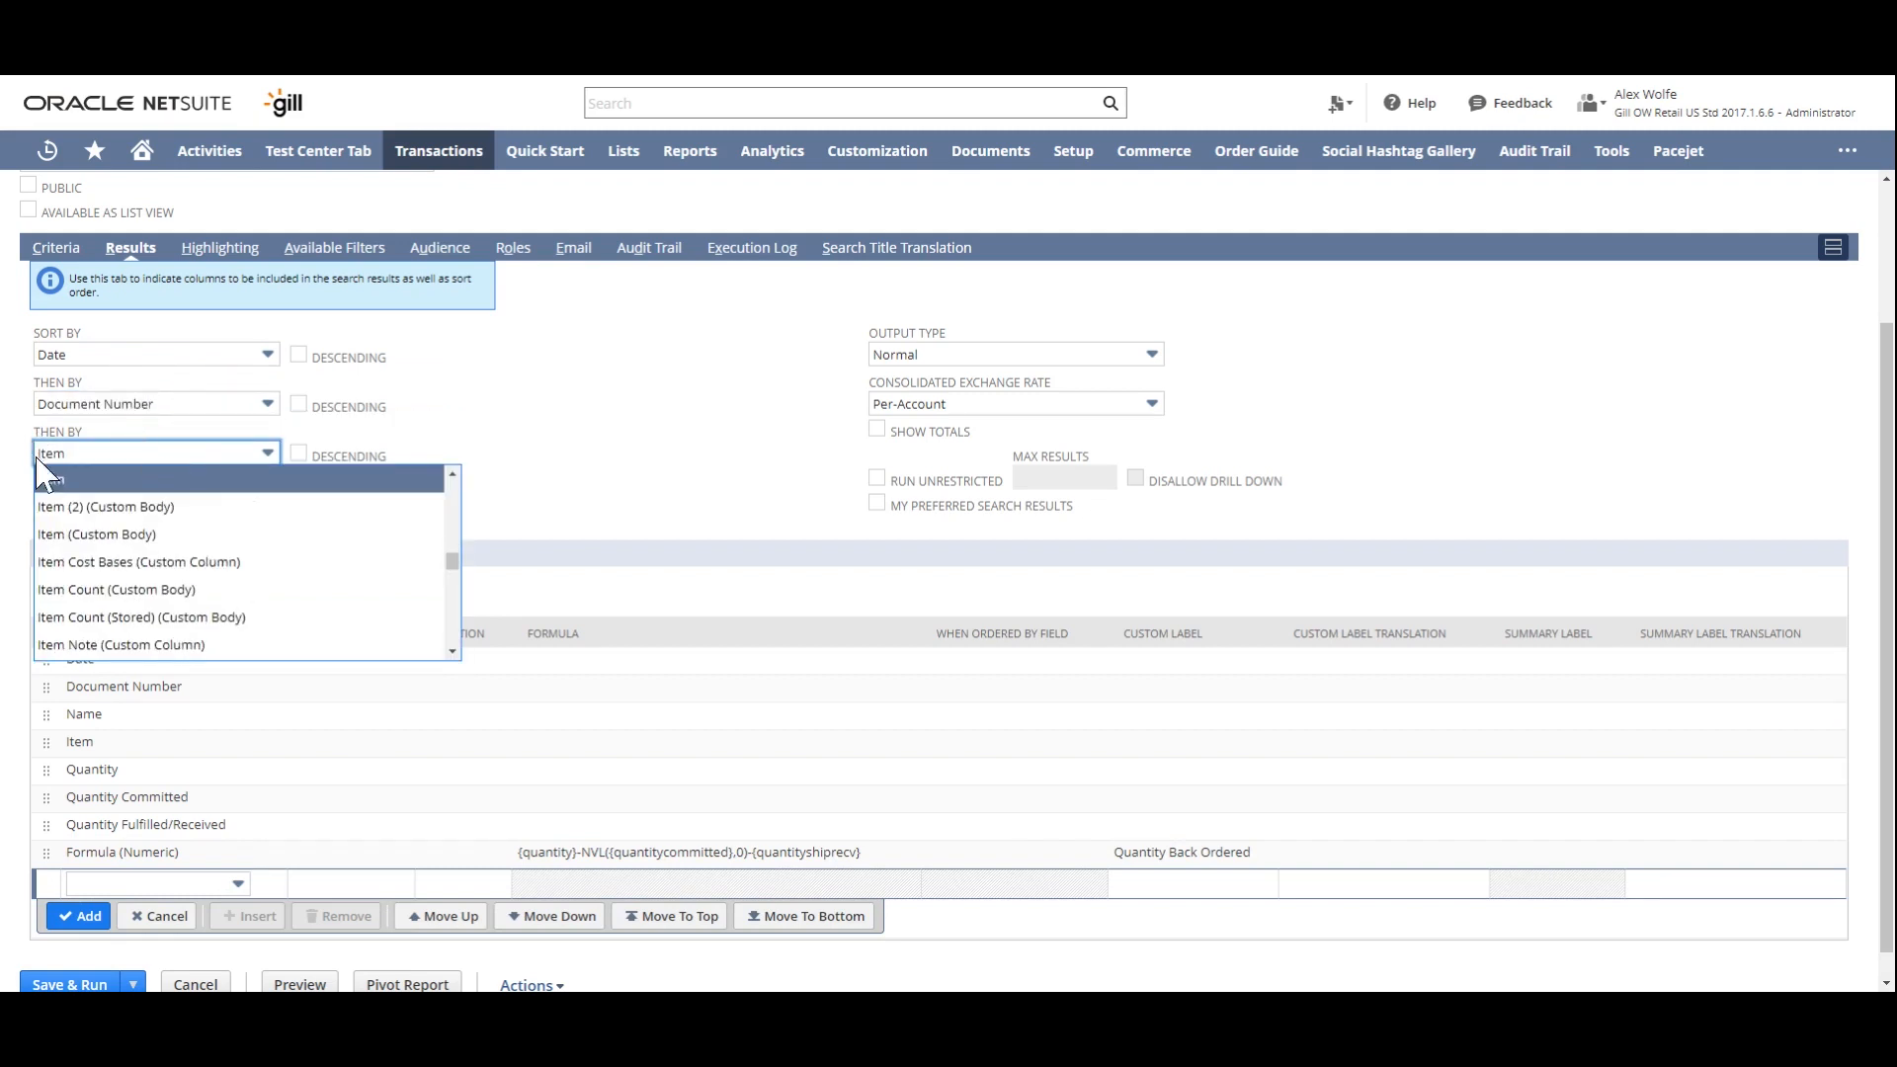
pyautogui.click(87, 481)
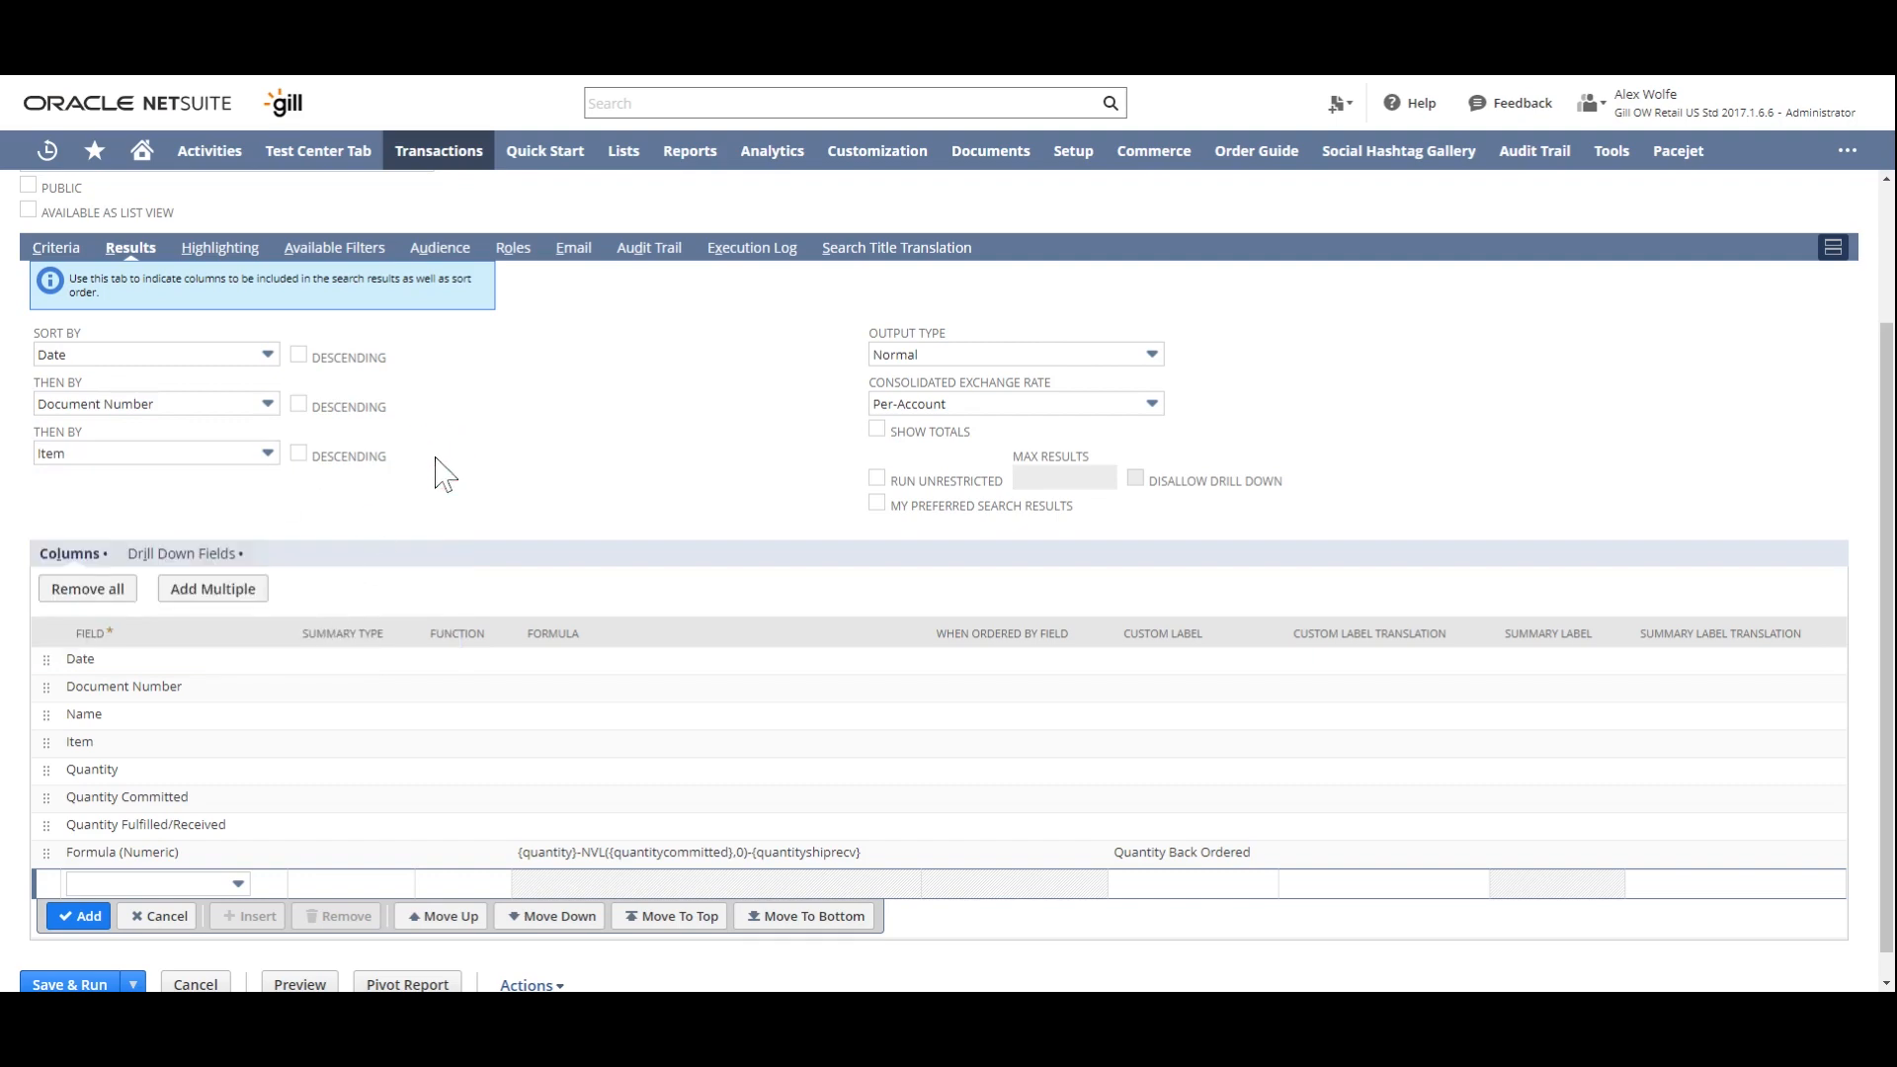
# - Save and run the search, and review the ordered, committed, fulfilled and back ordered quantities in its results
pyautogui.scroll(-1, 188, 751)
pyautogui.click(77, 957)
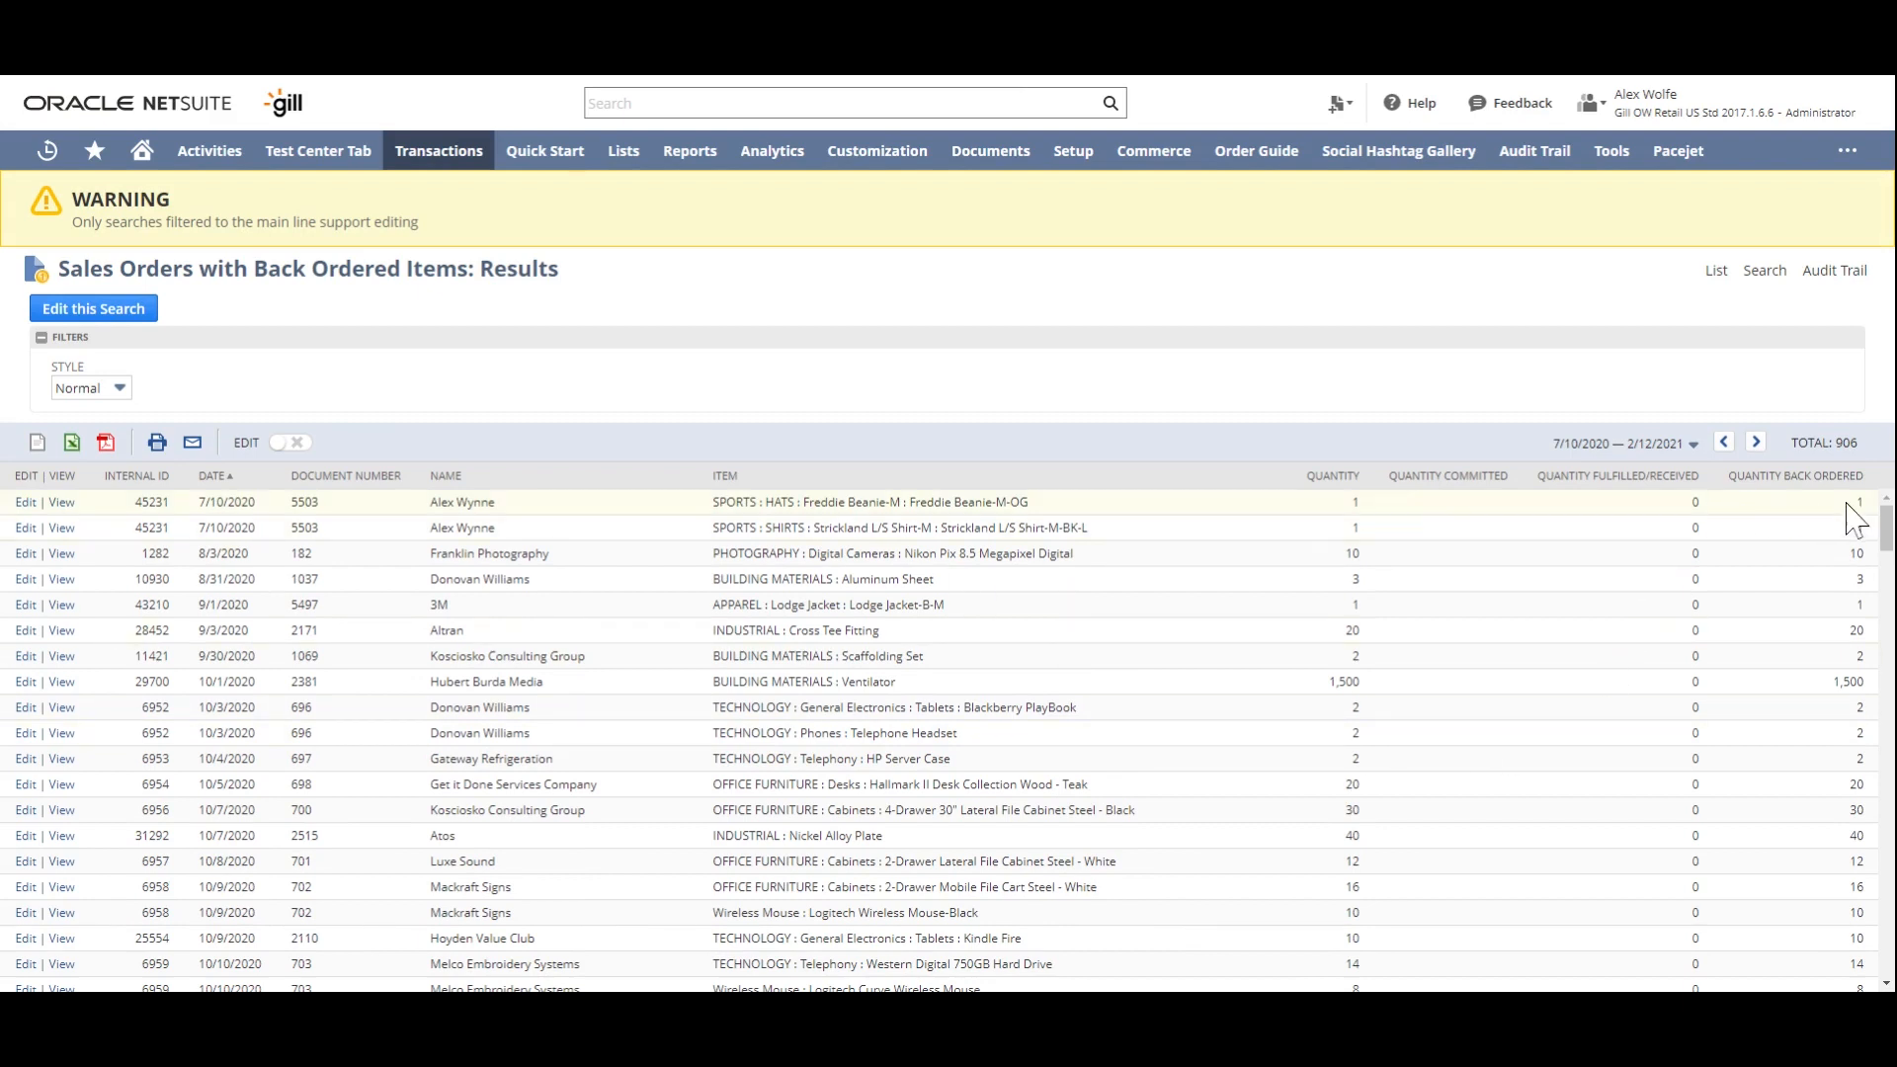
pyautogui.scroll(-1, 1848, 538)
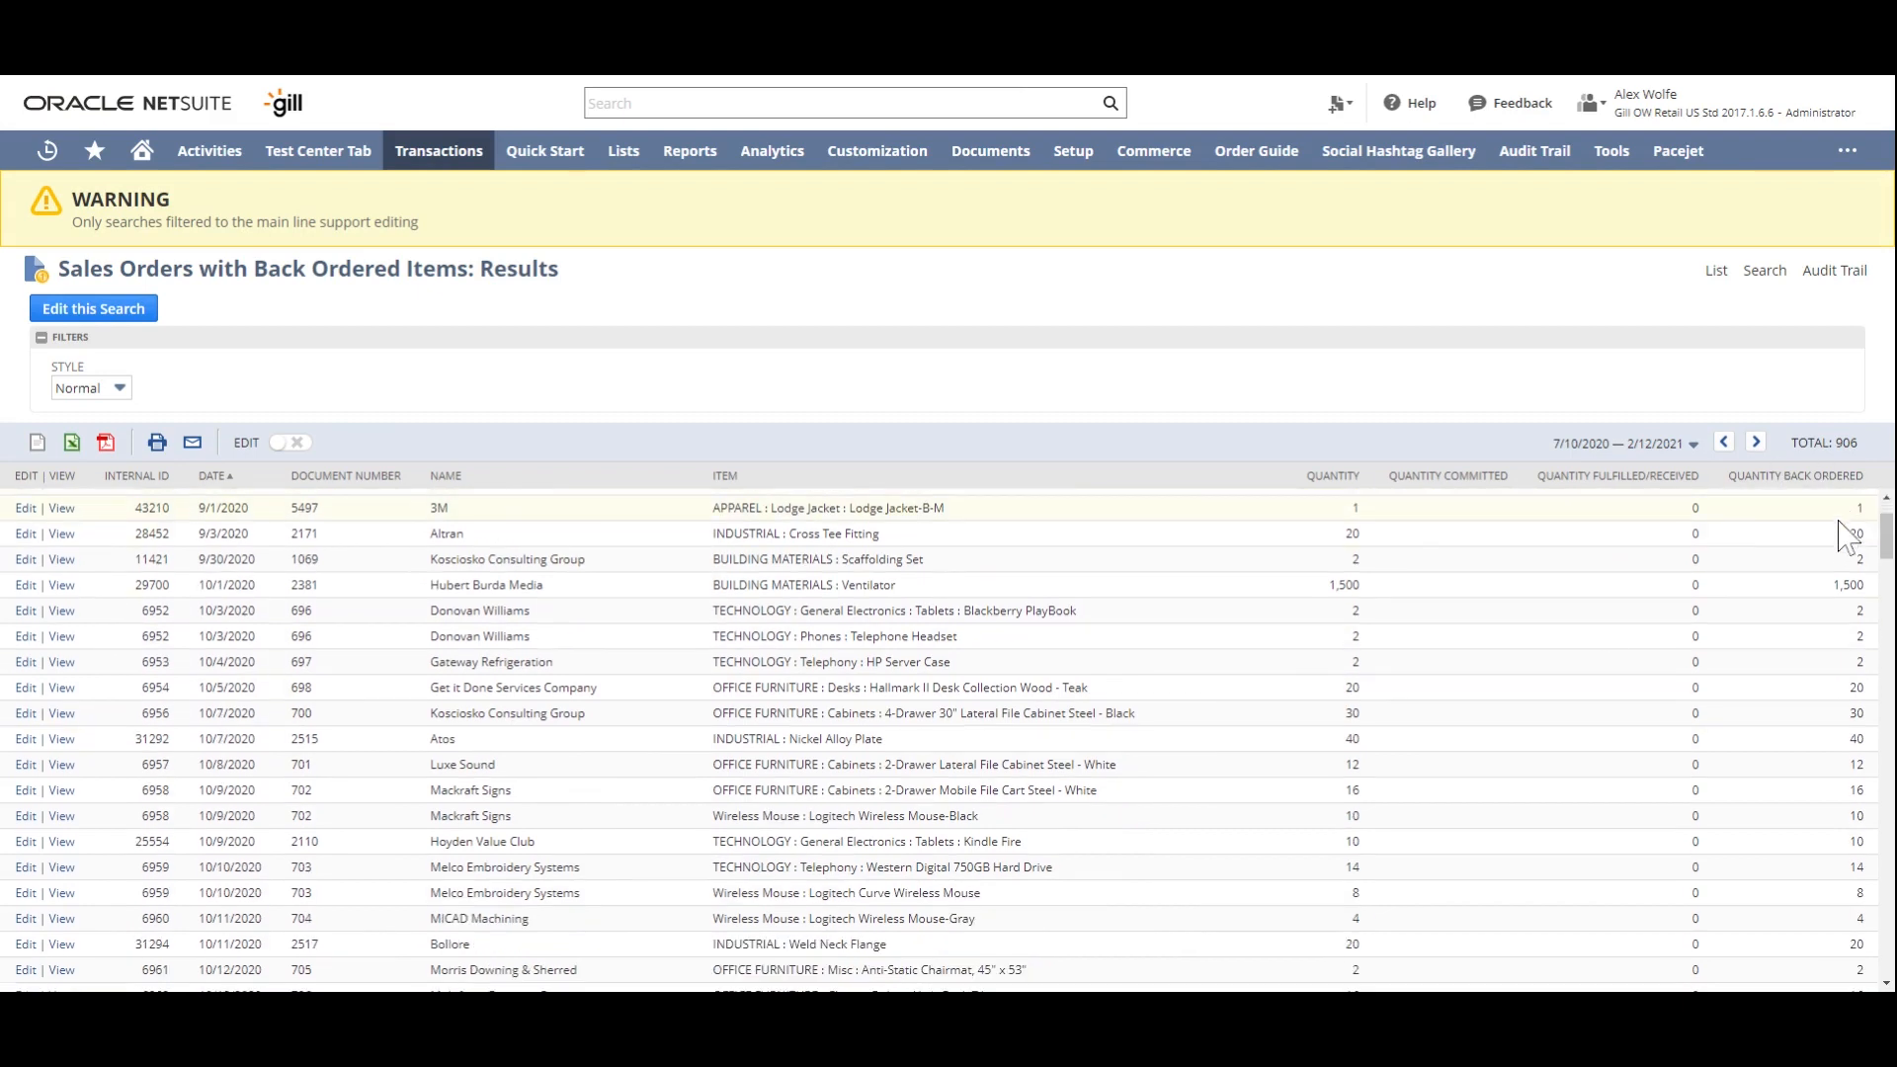
pyautogui.scroll(-1, 1846, 539)
pyautogui.scroll(-7, 1844, 541)
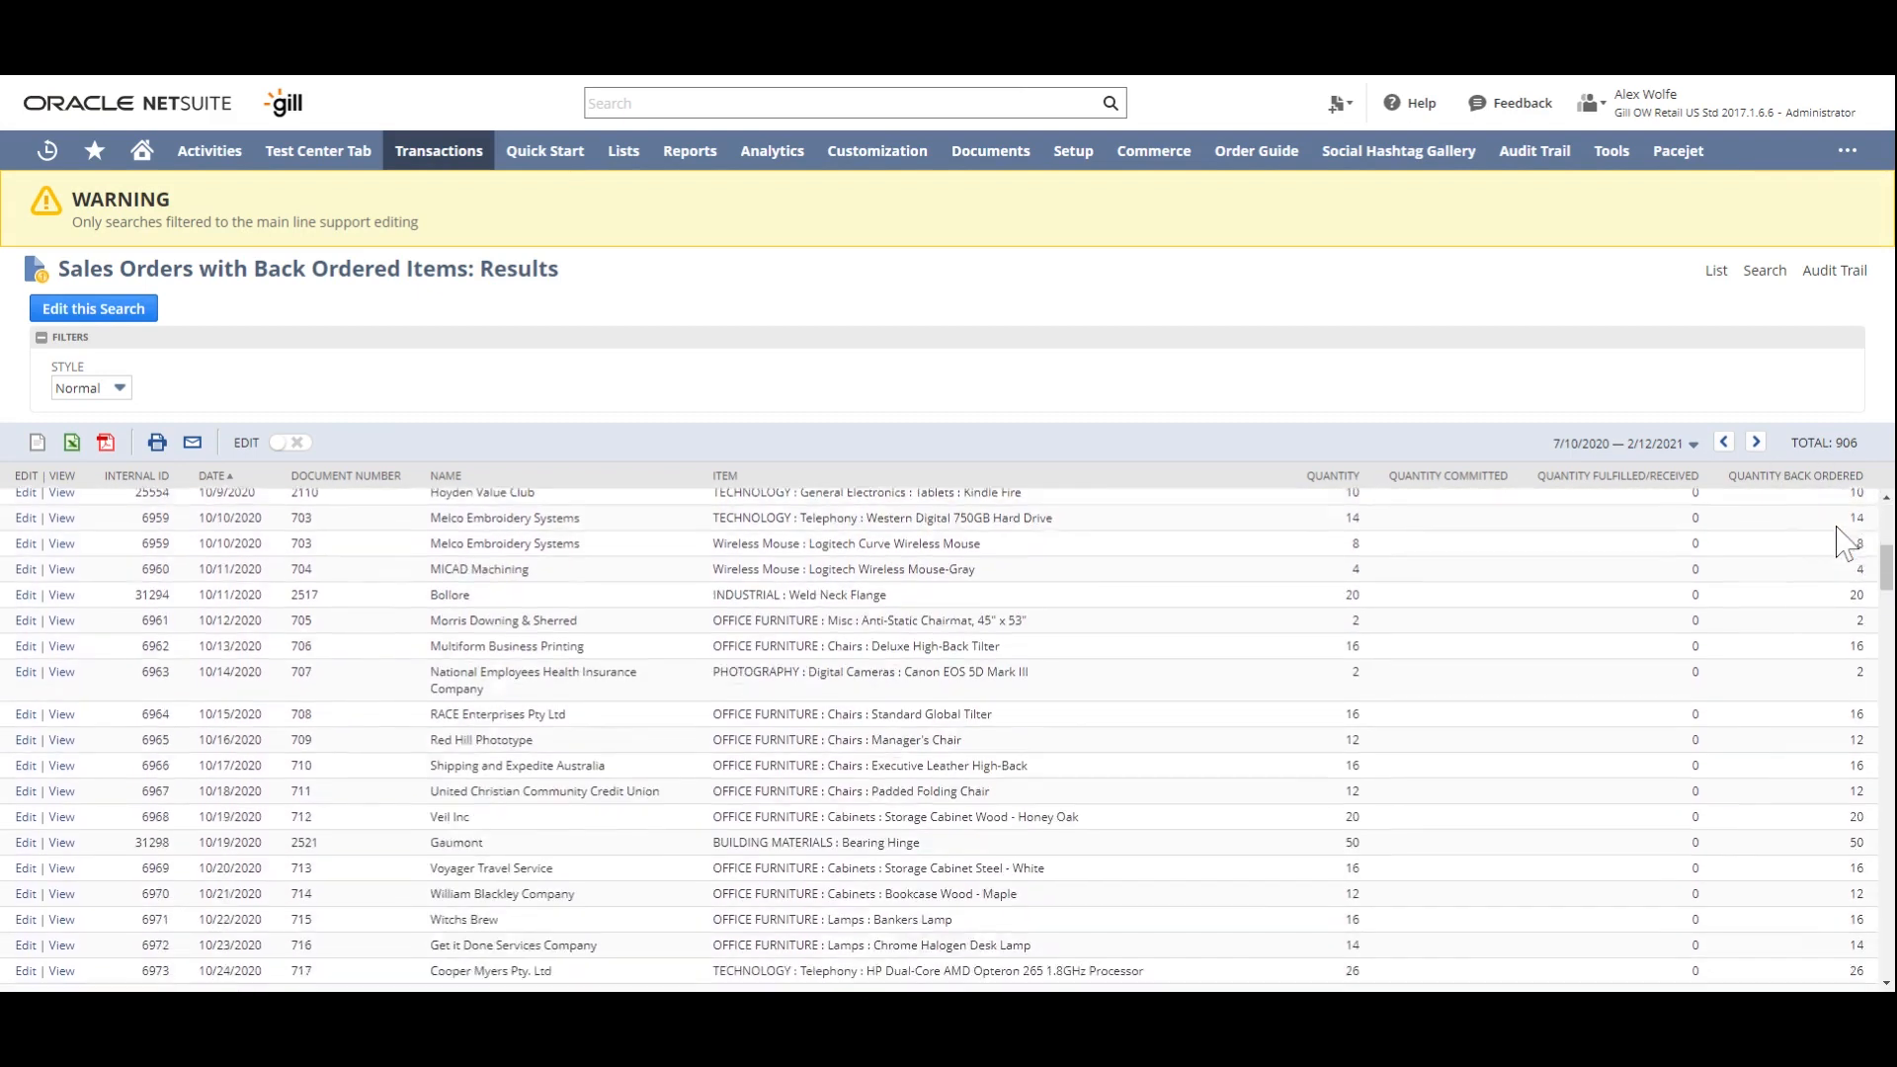
pyautogui.scroll(-4, 1838, 542)
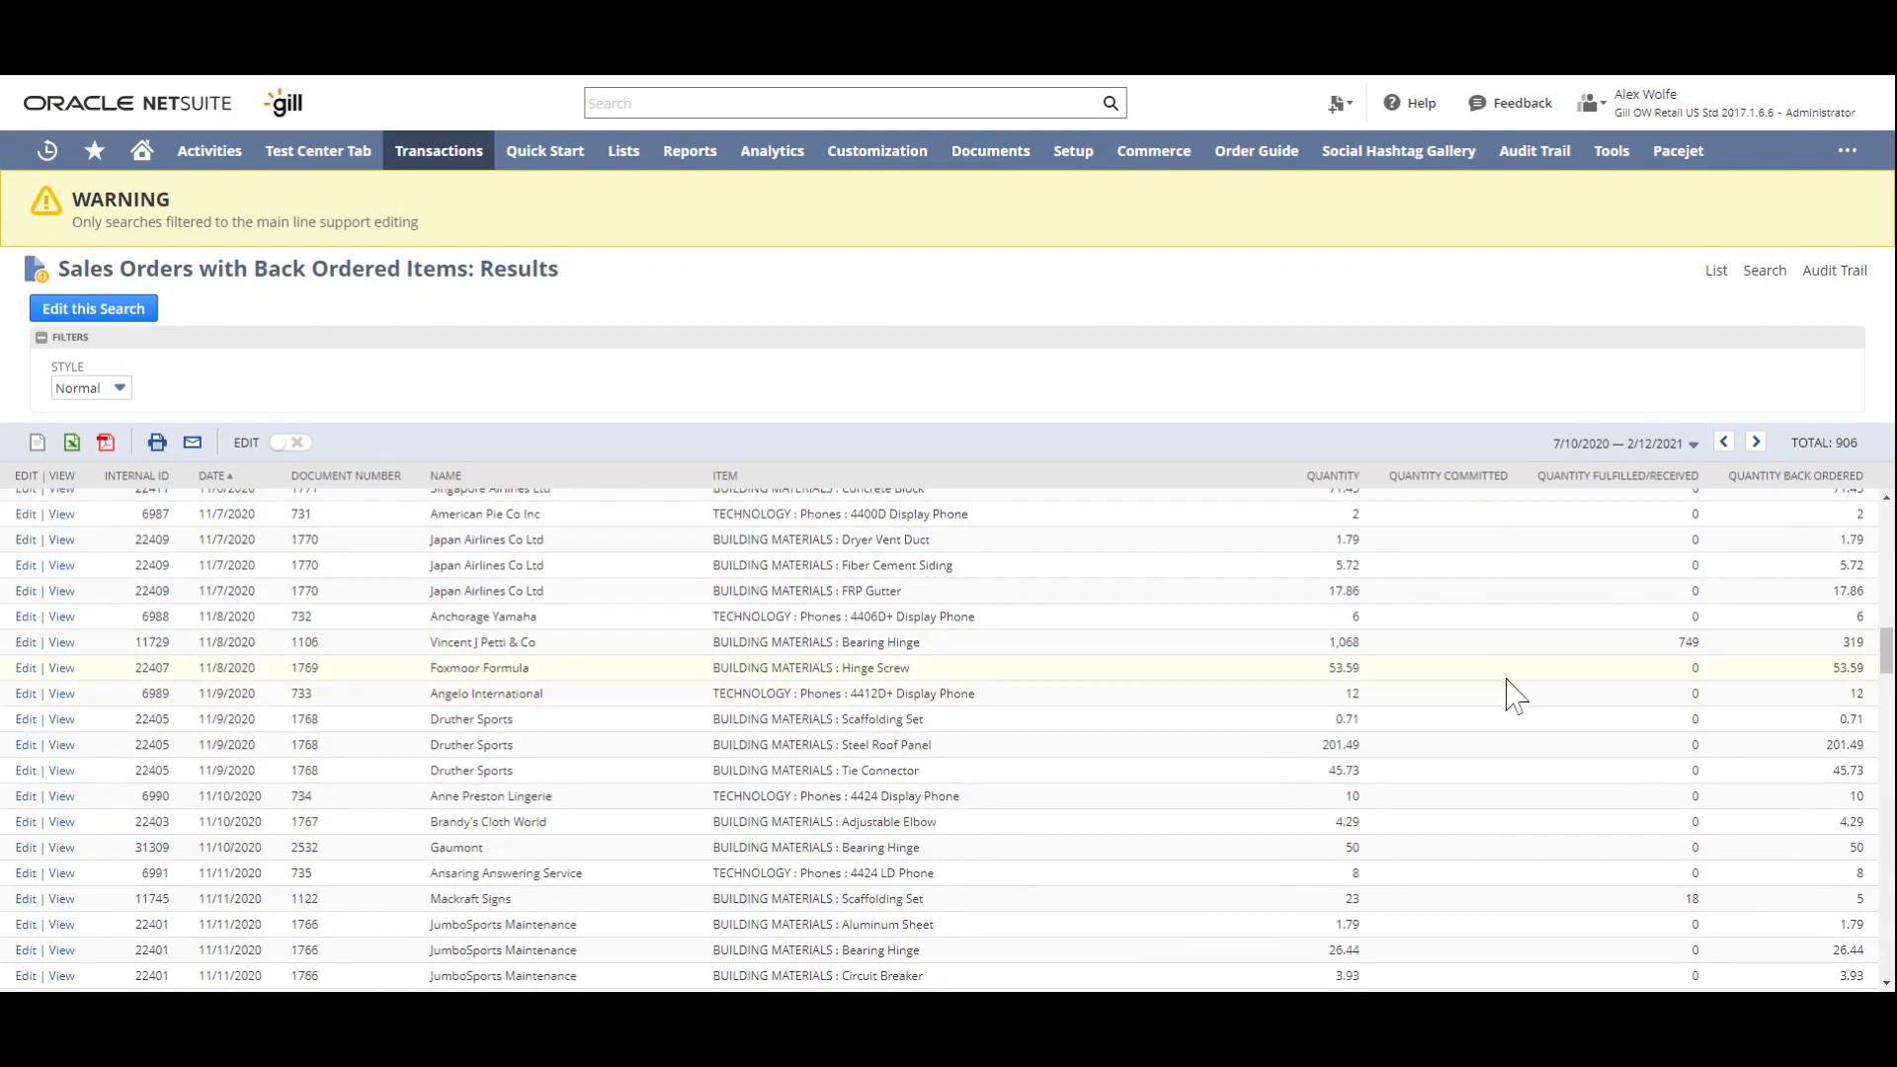
pyautogui.scroll(5, 1512, 690)
pyautogui.scroll(3, 1422, 523)
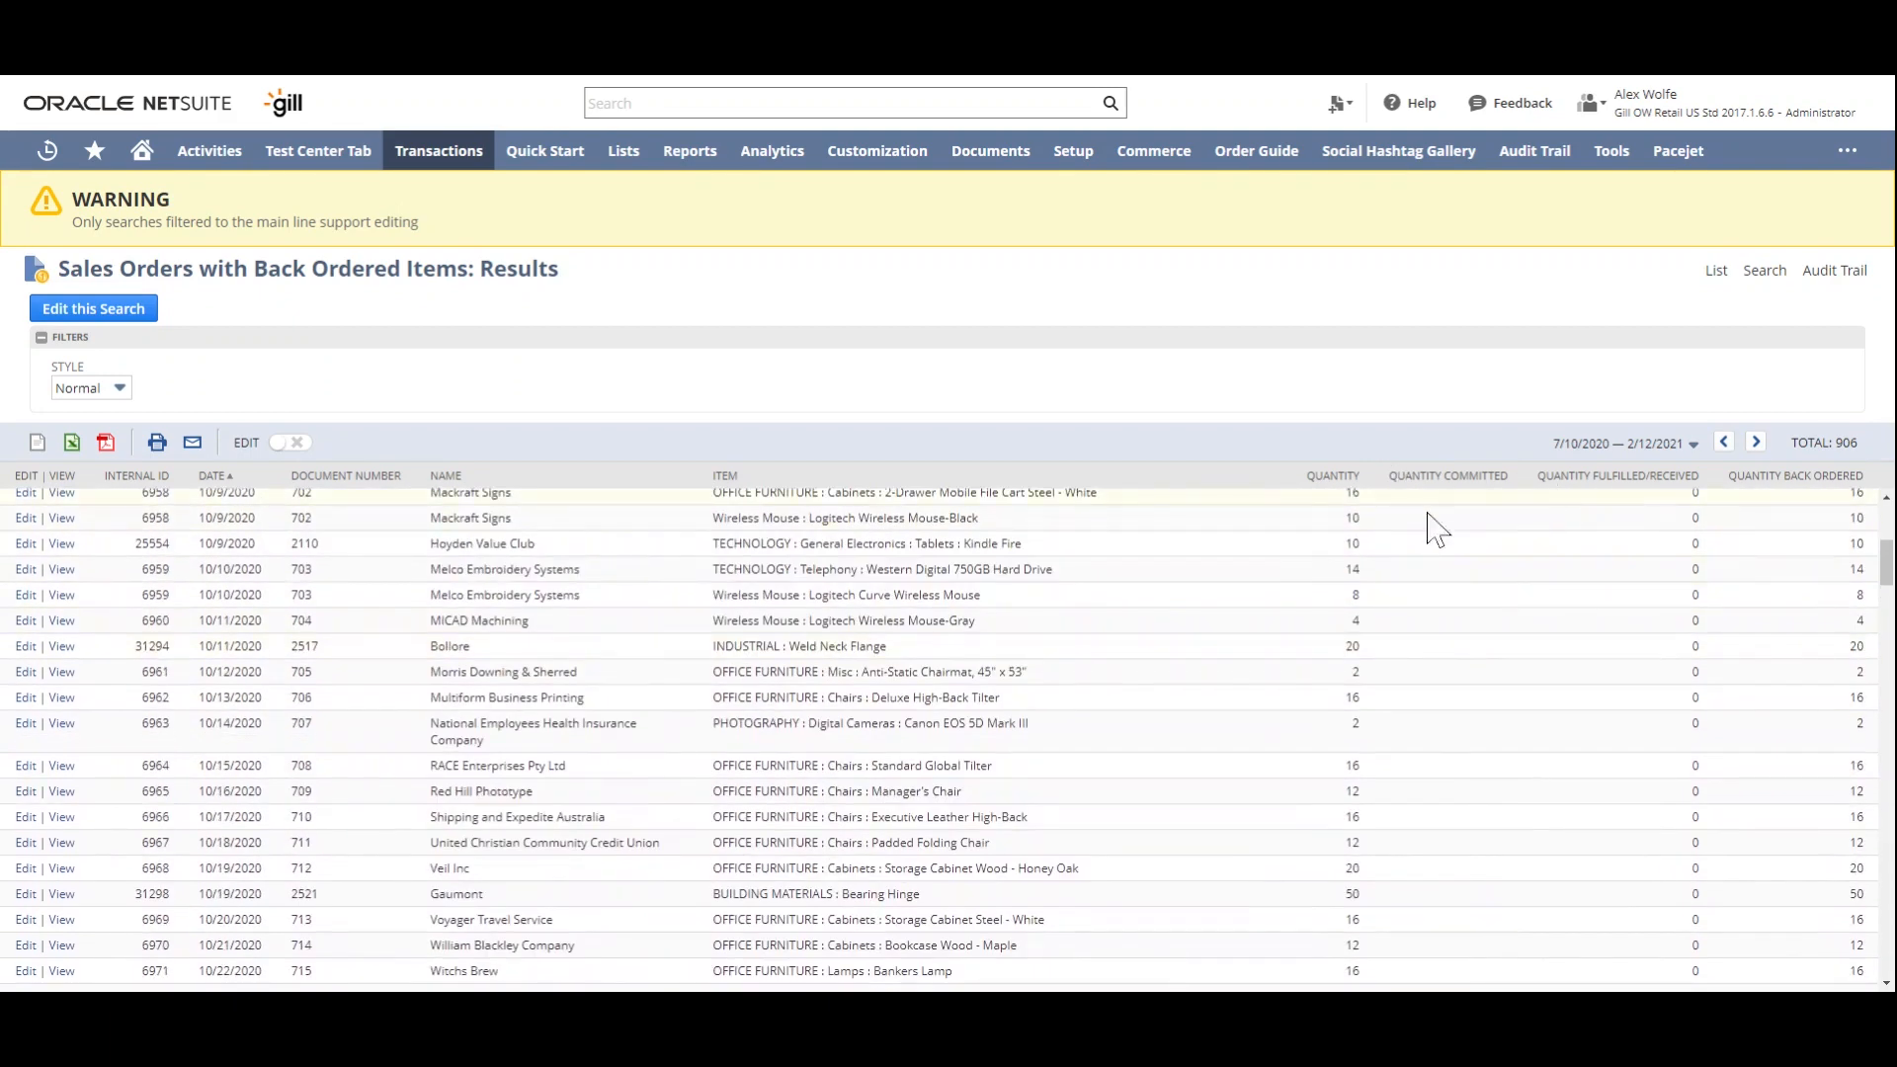
pyautogui.scroll(3, 1502, 613)
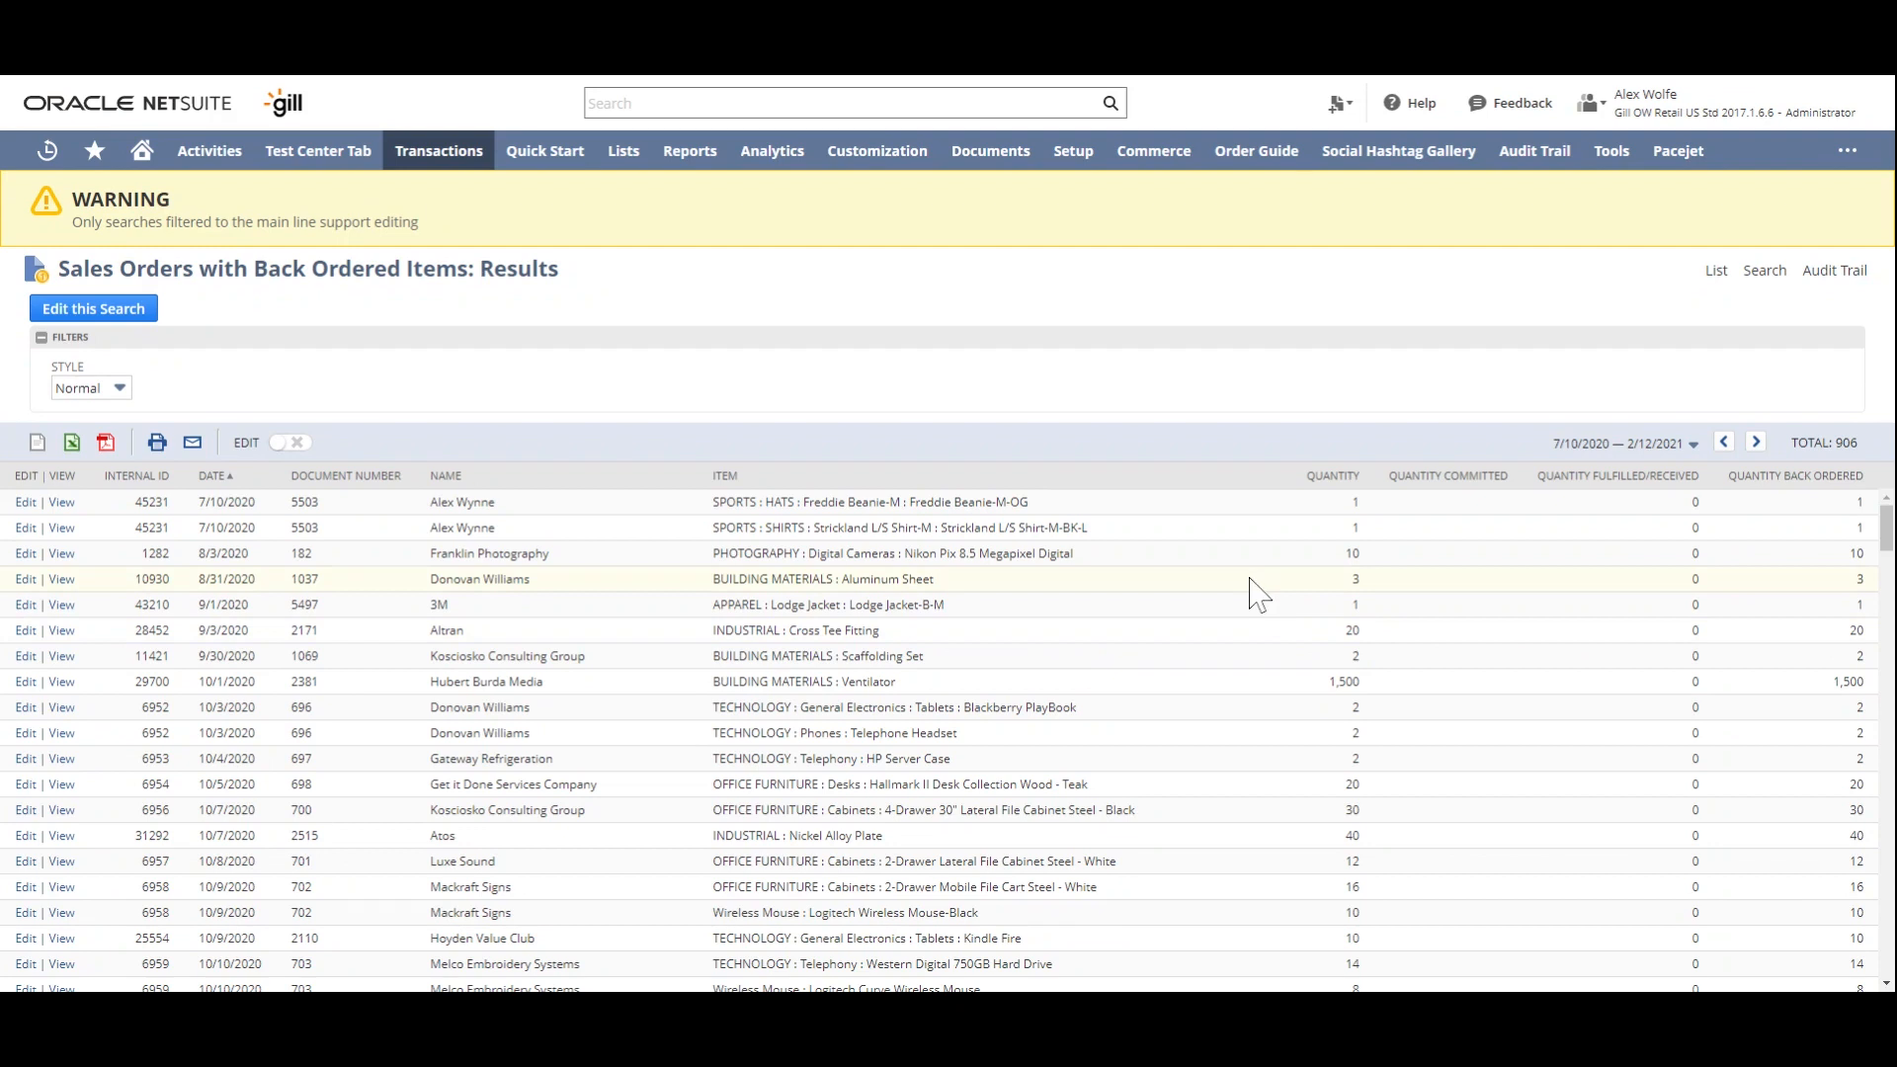
# - Reopen the saved search for editing and change the Quantity Committed result column's field to Formula (Numeric)
pyautogui.click(138, 314)
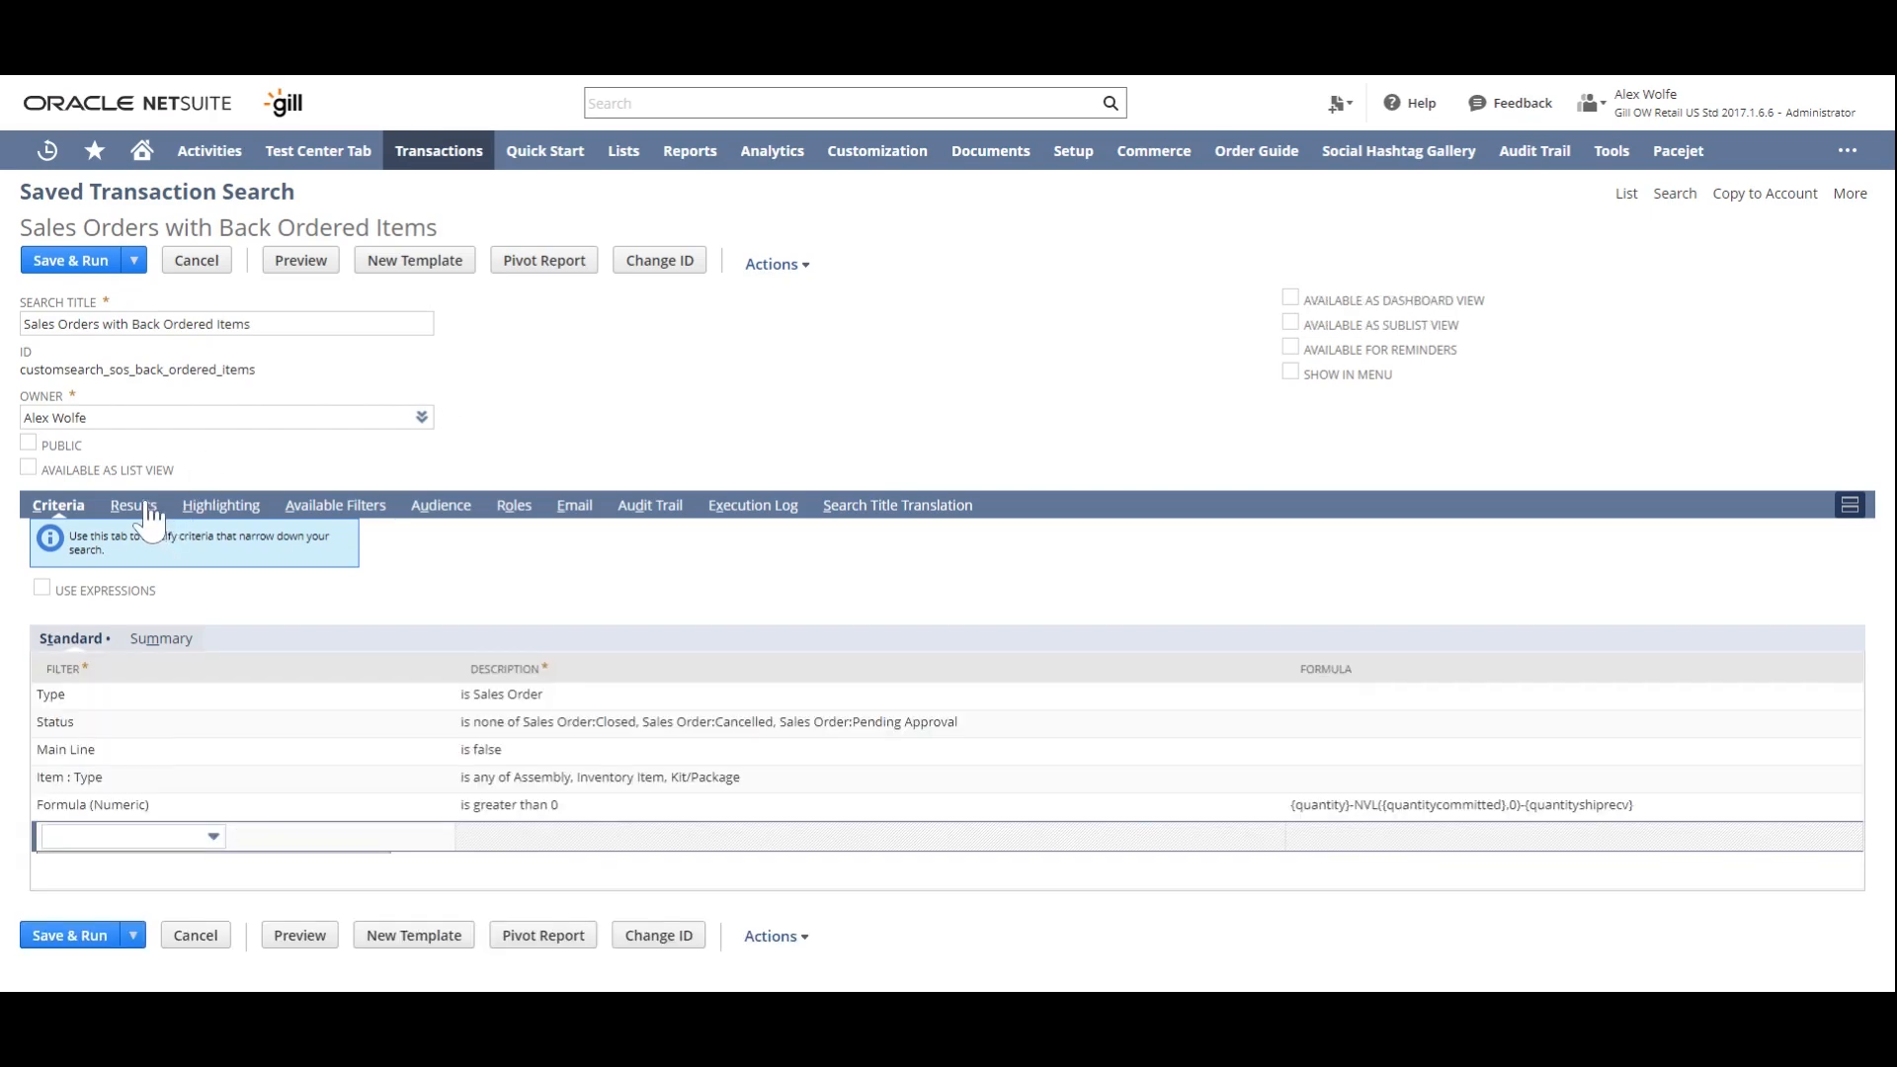
pyautogui.click(134, 506)
pyautogui.scroll(-3, 155, 515)
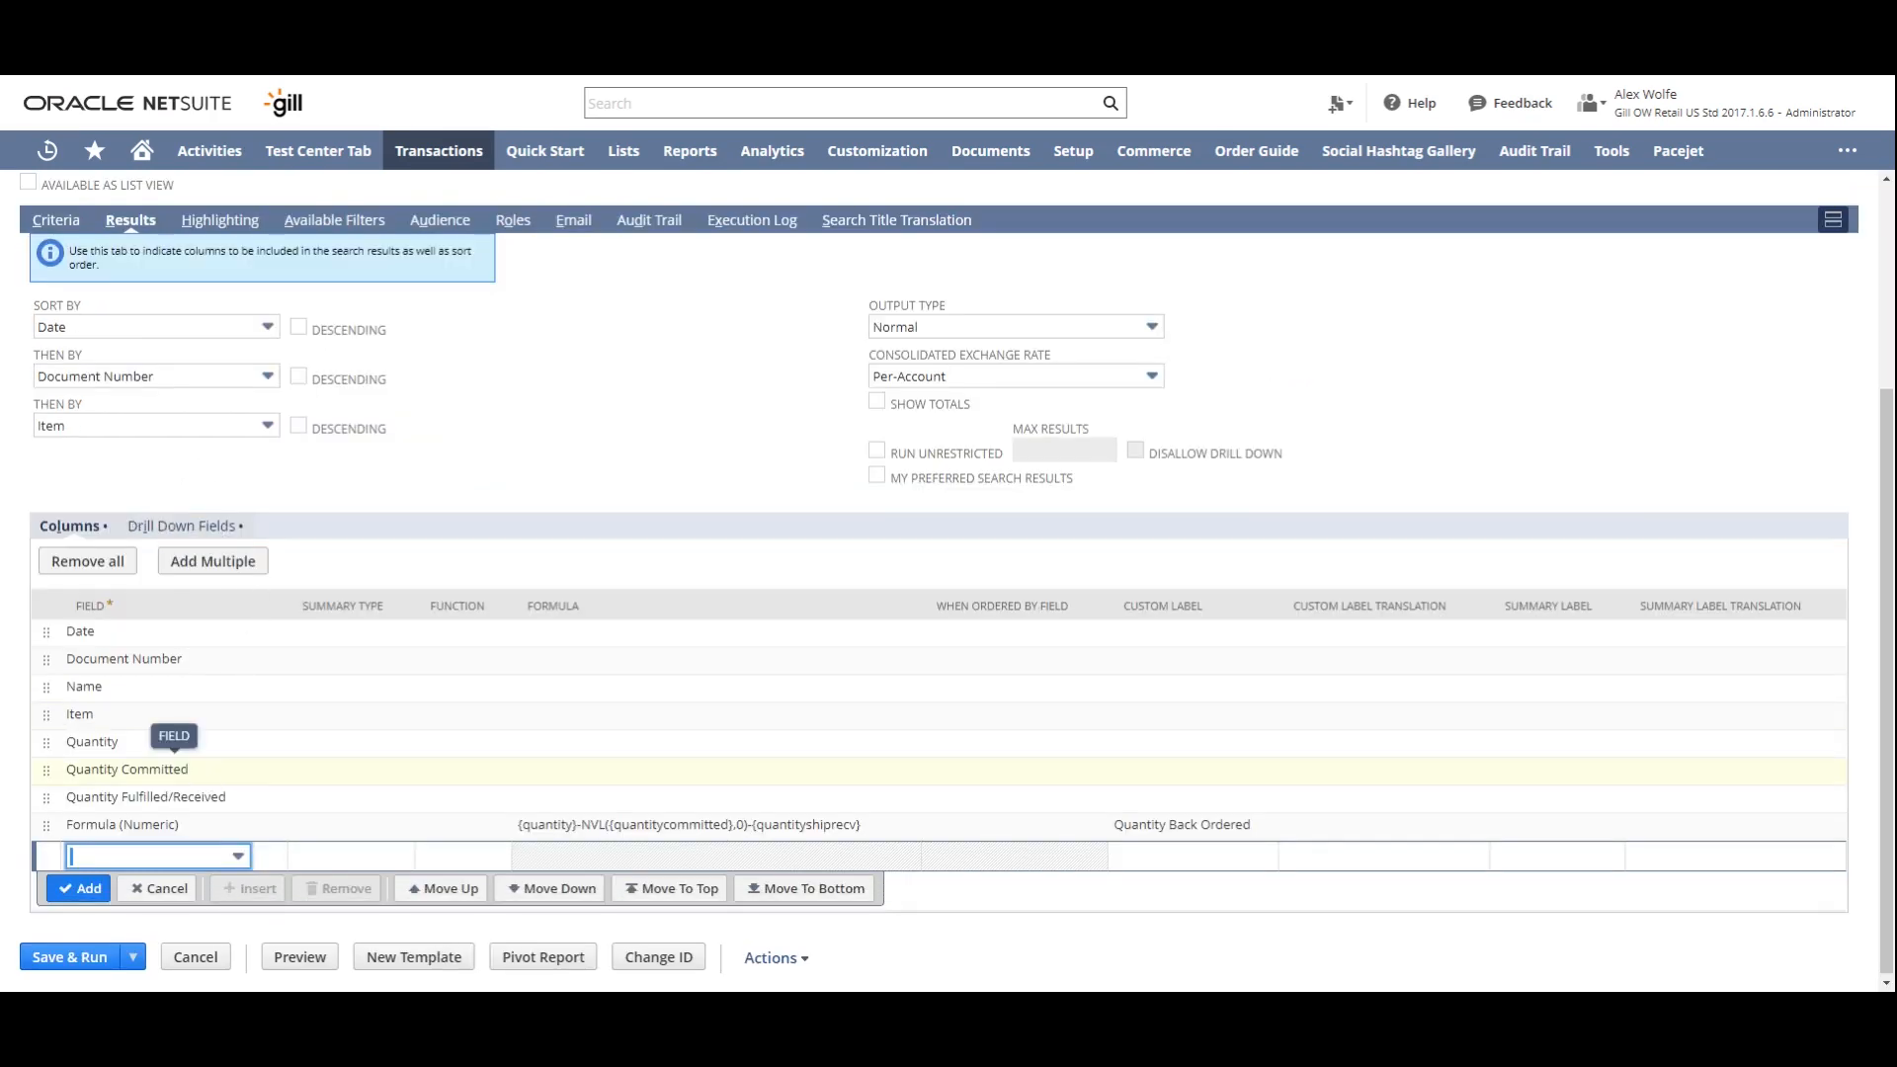
pyautogui.click(148, 769)
pyautogui.click(148, 774)
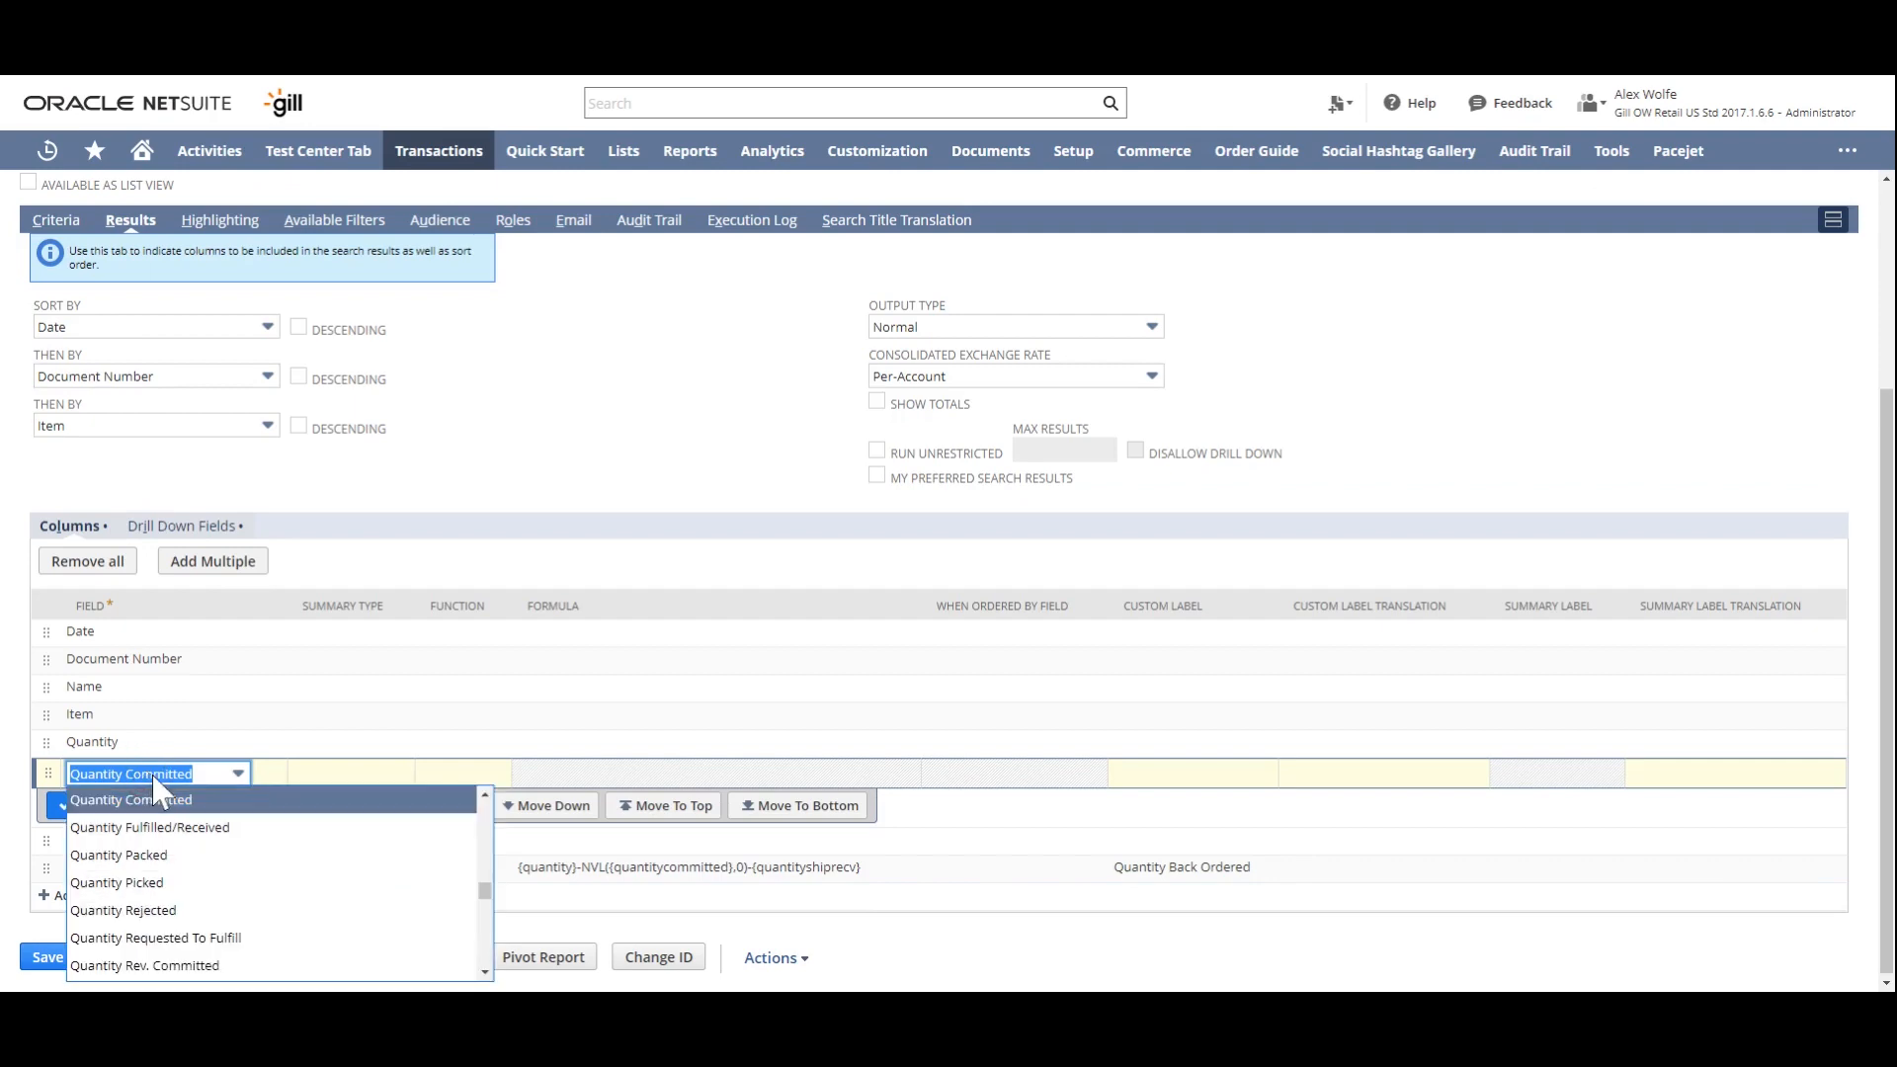
pyautogui.write('Formula (Currency)')
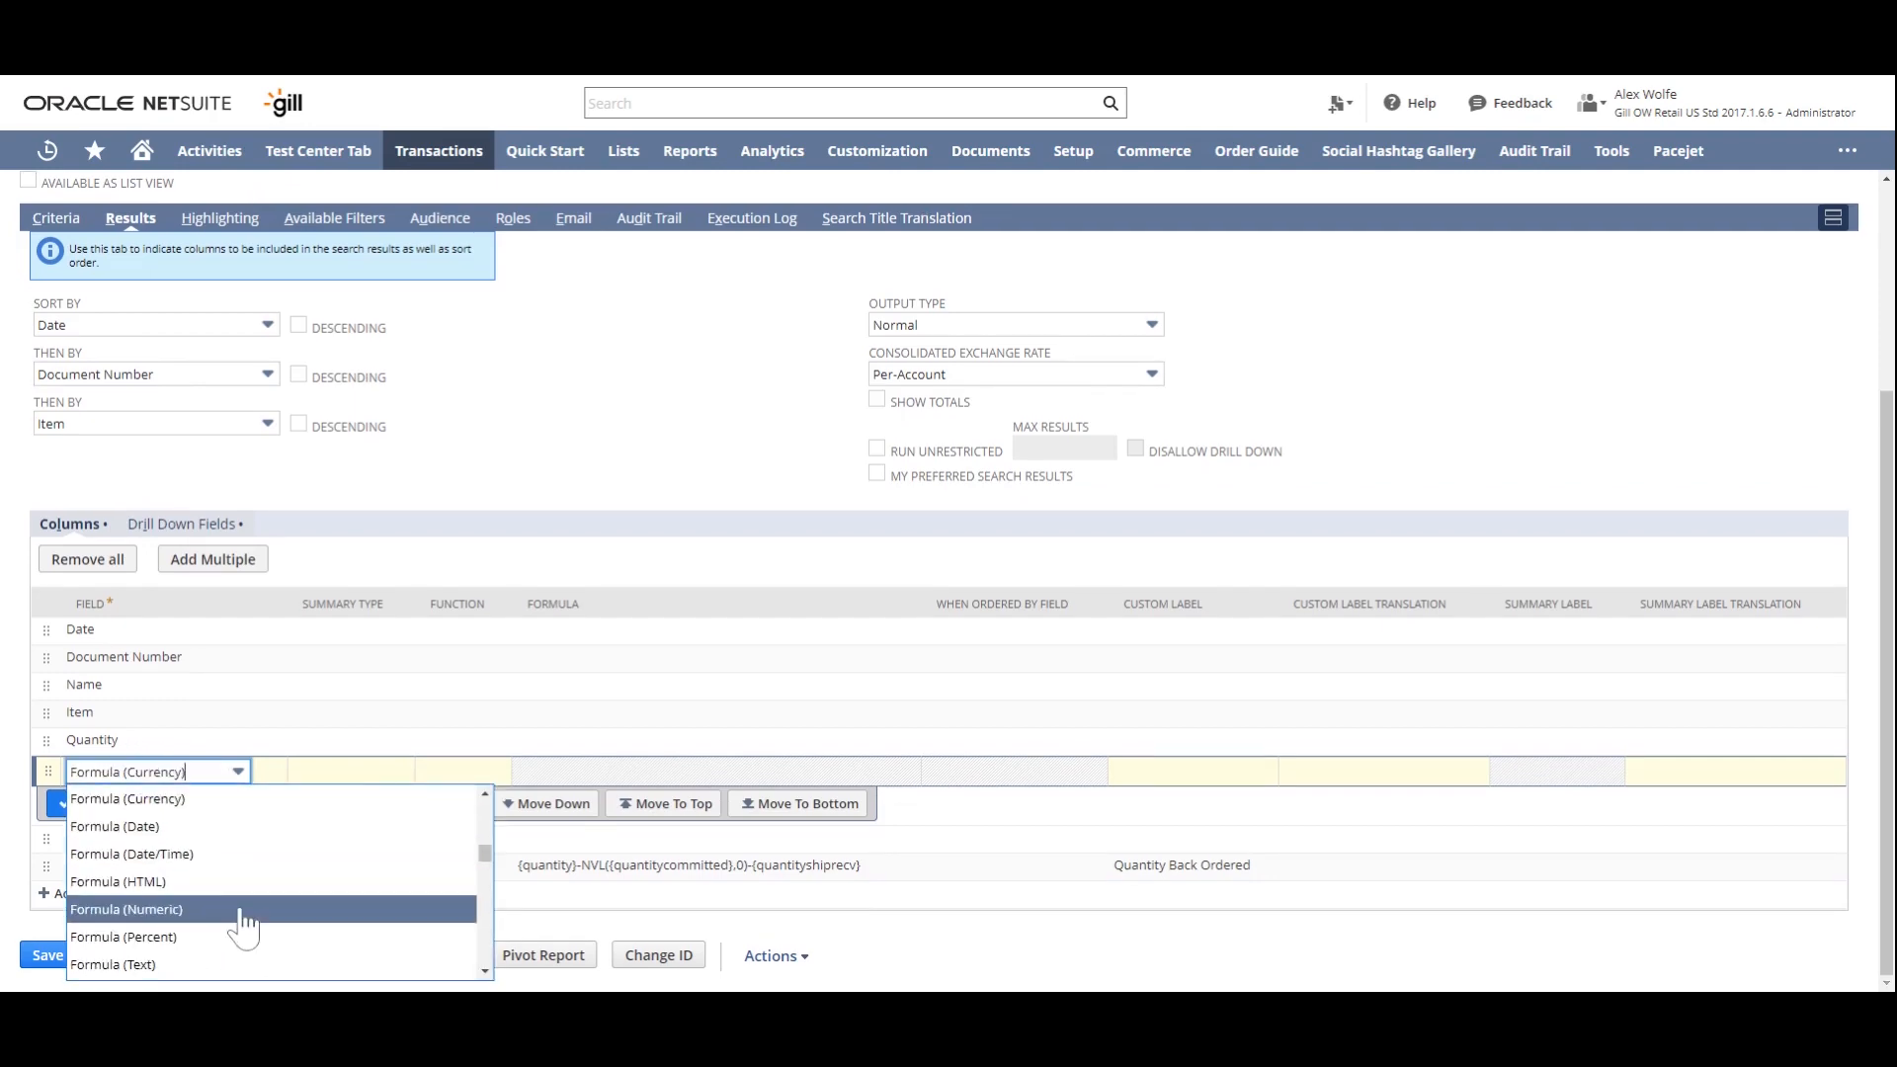
pyautogui.click(242, 910)
# - Give the new Formula (Numeric) result column below Quantity the formula NVL({quantitycommitted},0) and the custom label Quantity Committed
pyautogui.click(893, 772)
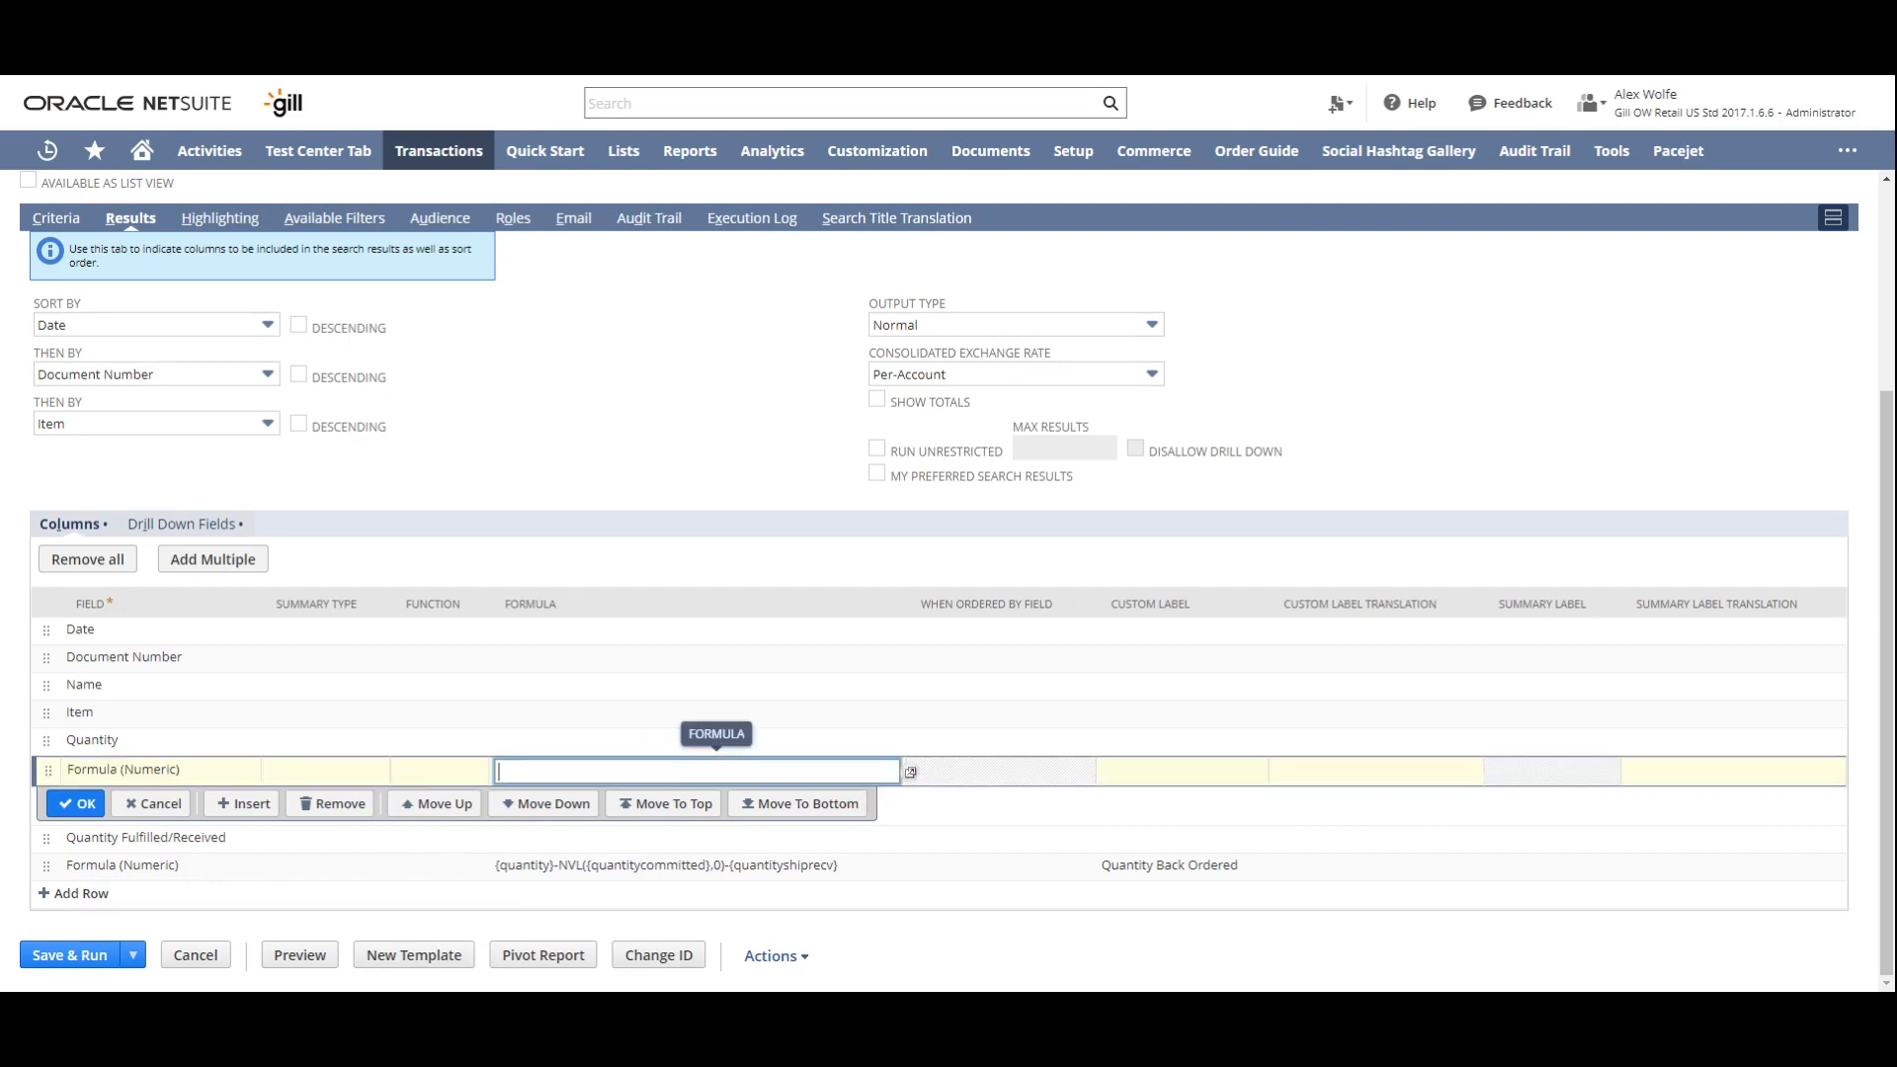
pyautogui.click(910, 774)
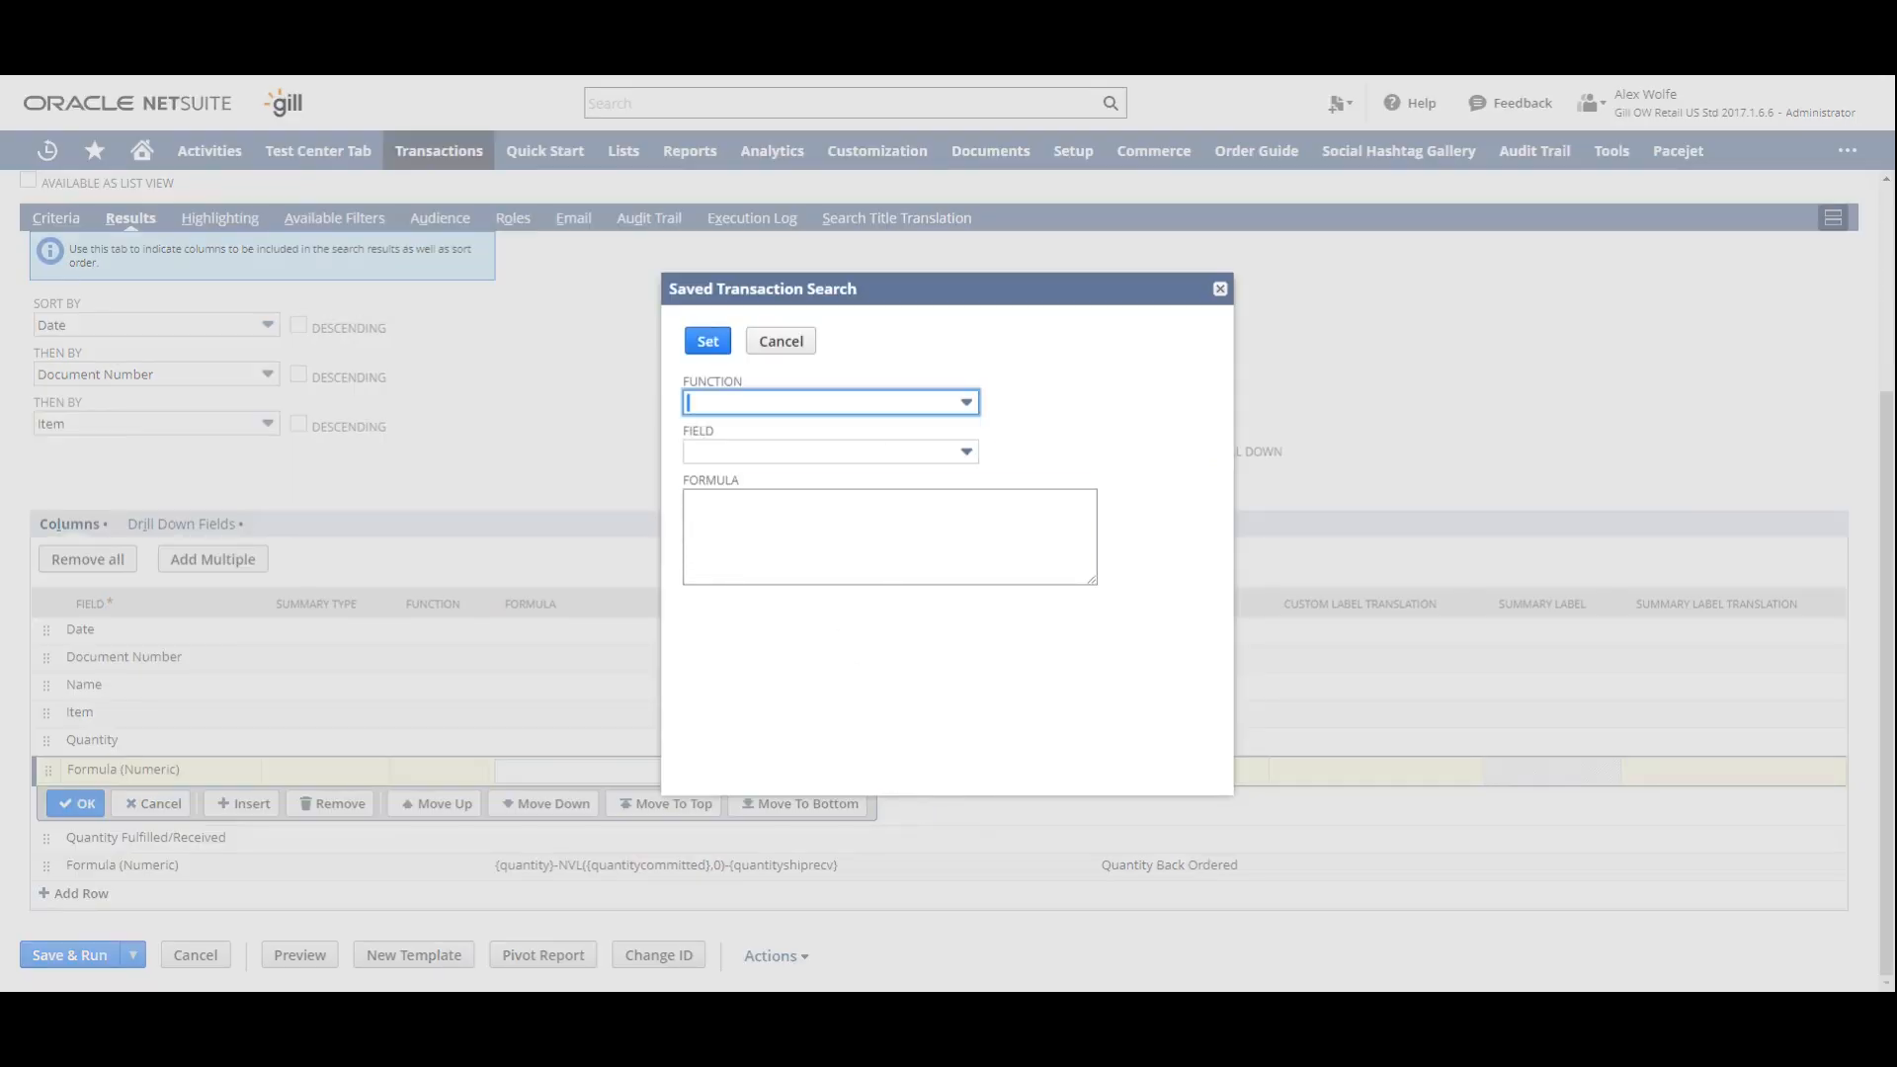
pyautogui.click(756, 515)
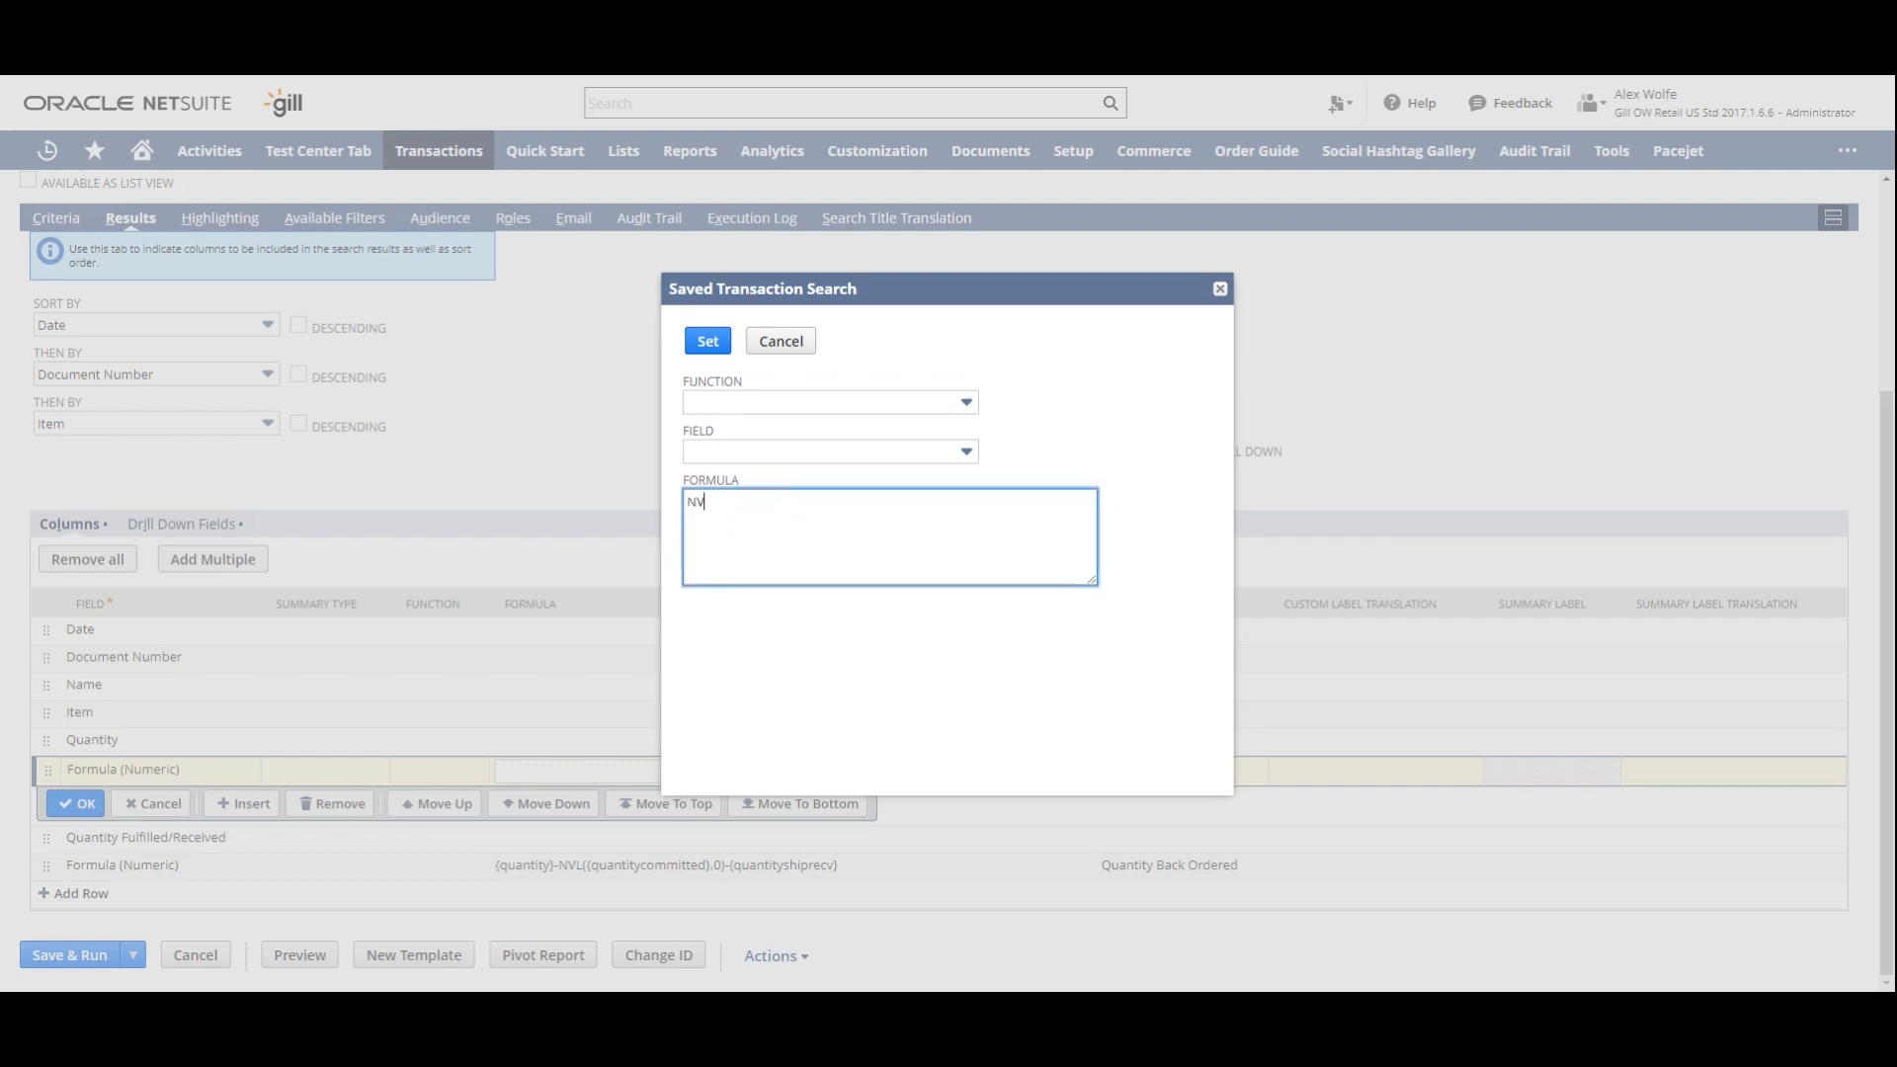
pyautogui.click(805, 456)
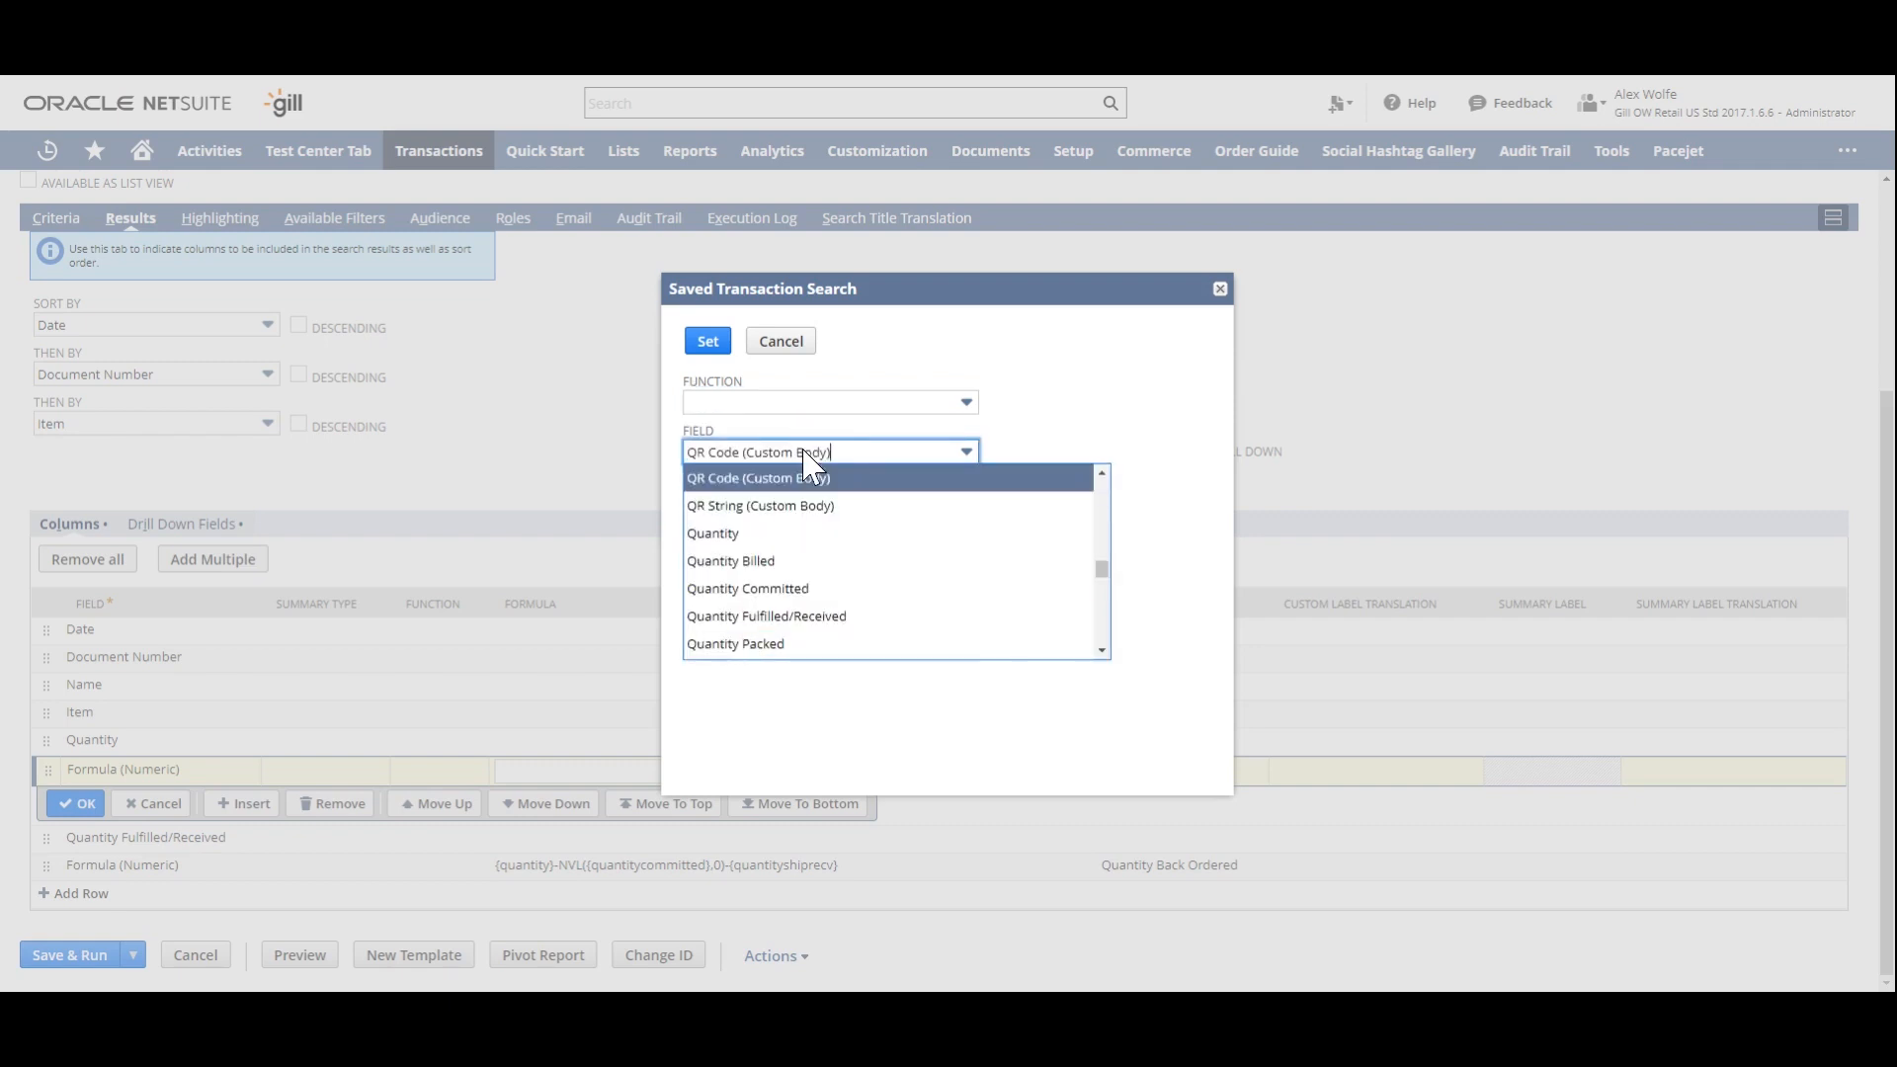
pyautogui.click(817, 589)
pyautogui.write(',')
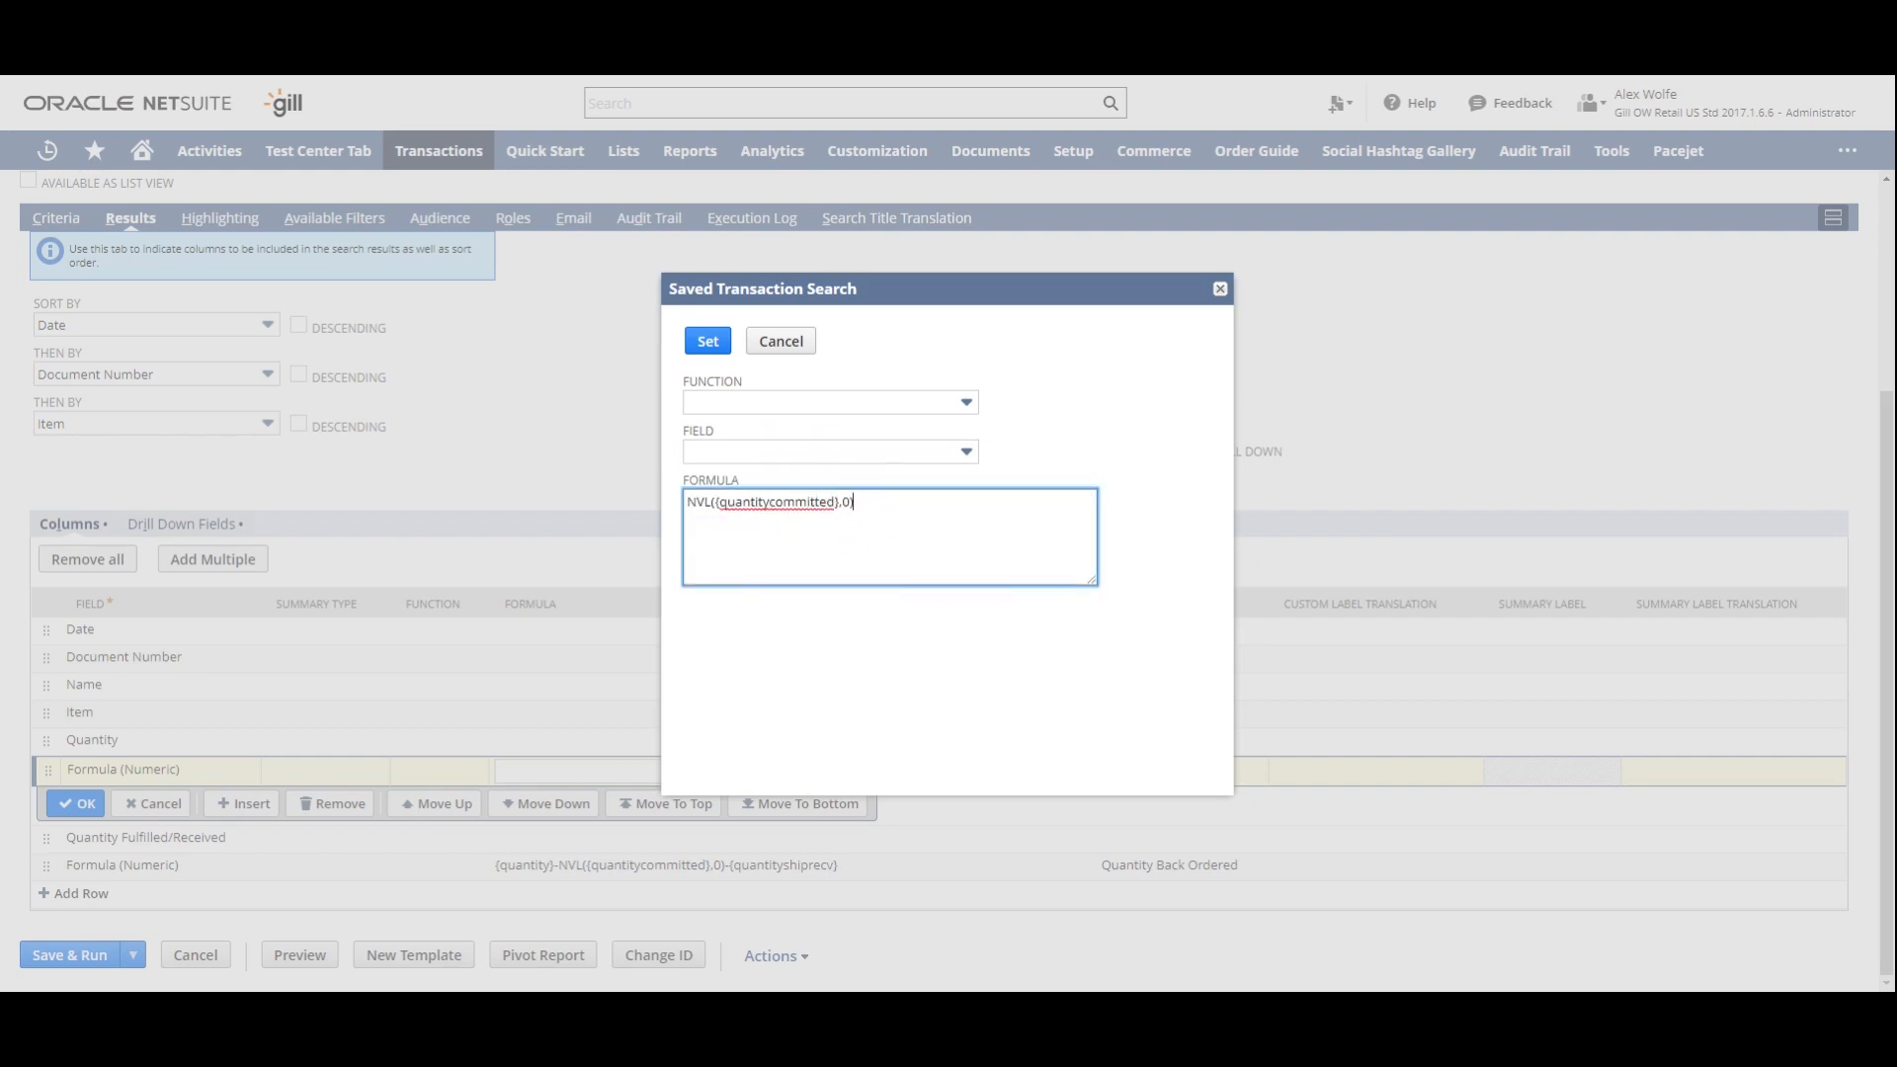
pyautogui.write('0)')
pyautogui.click(706, 344)
pyautogui.click(87, 803)
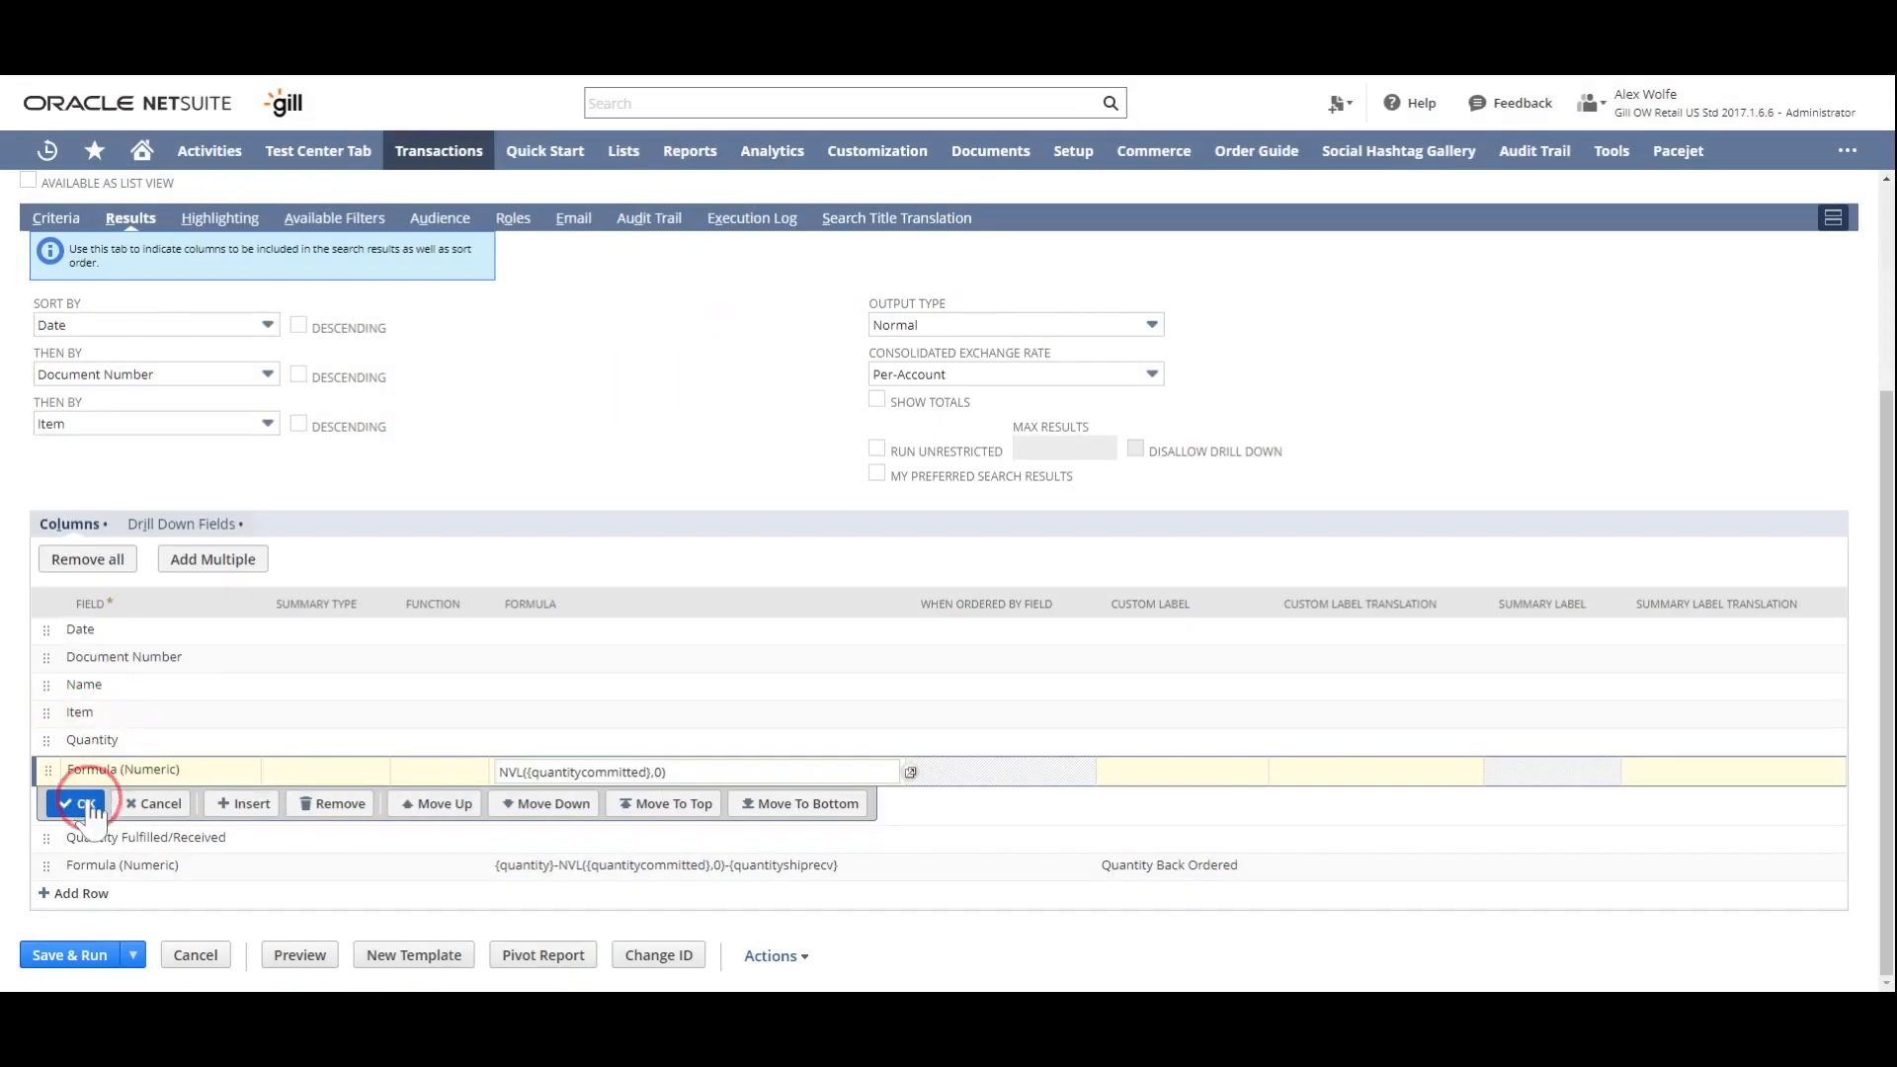
pyautogui.click(1241, 773)
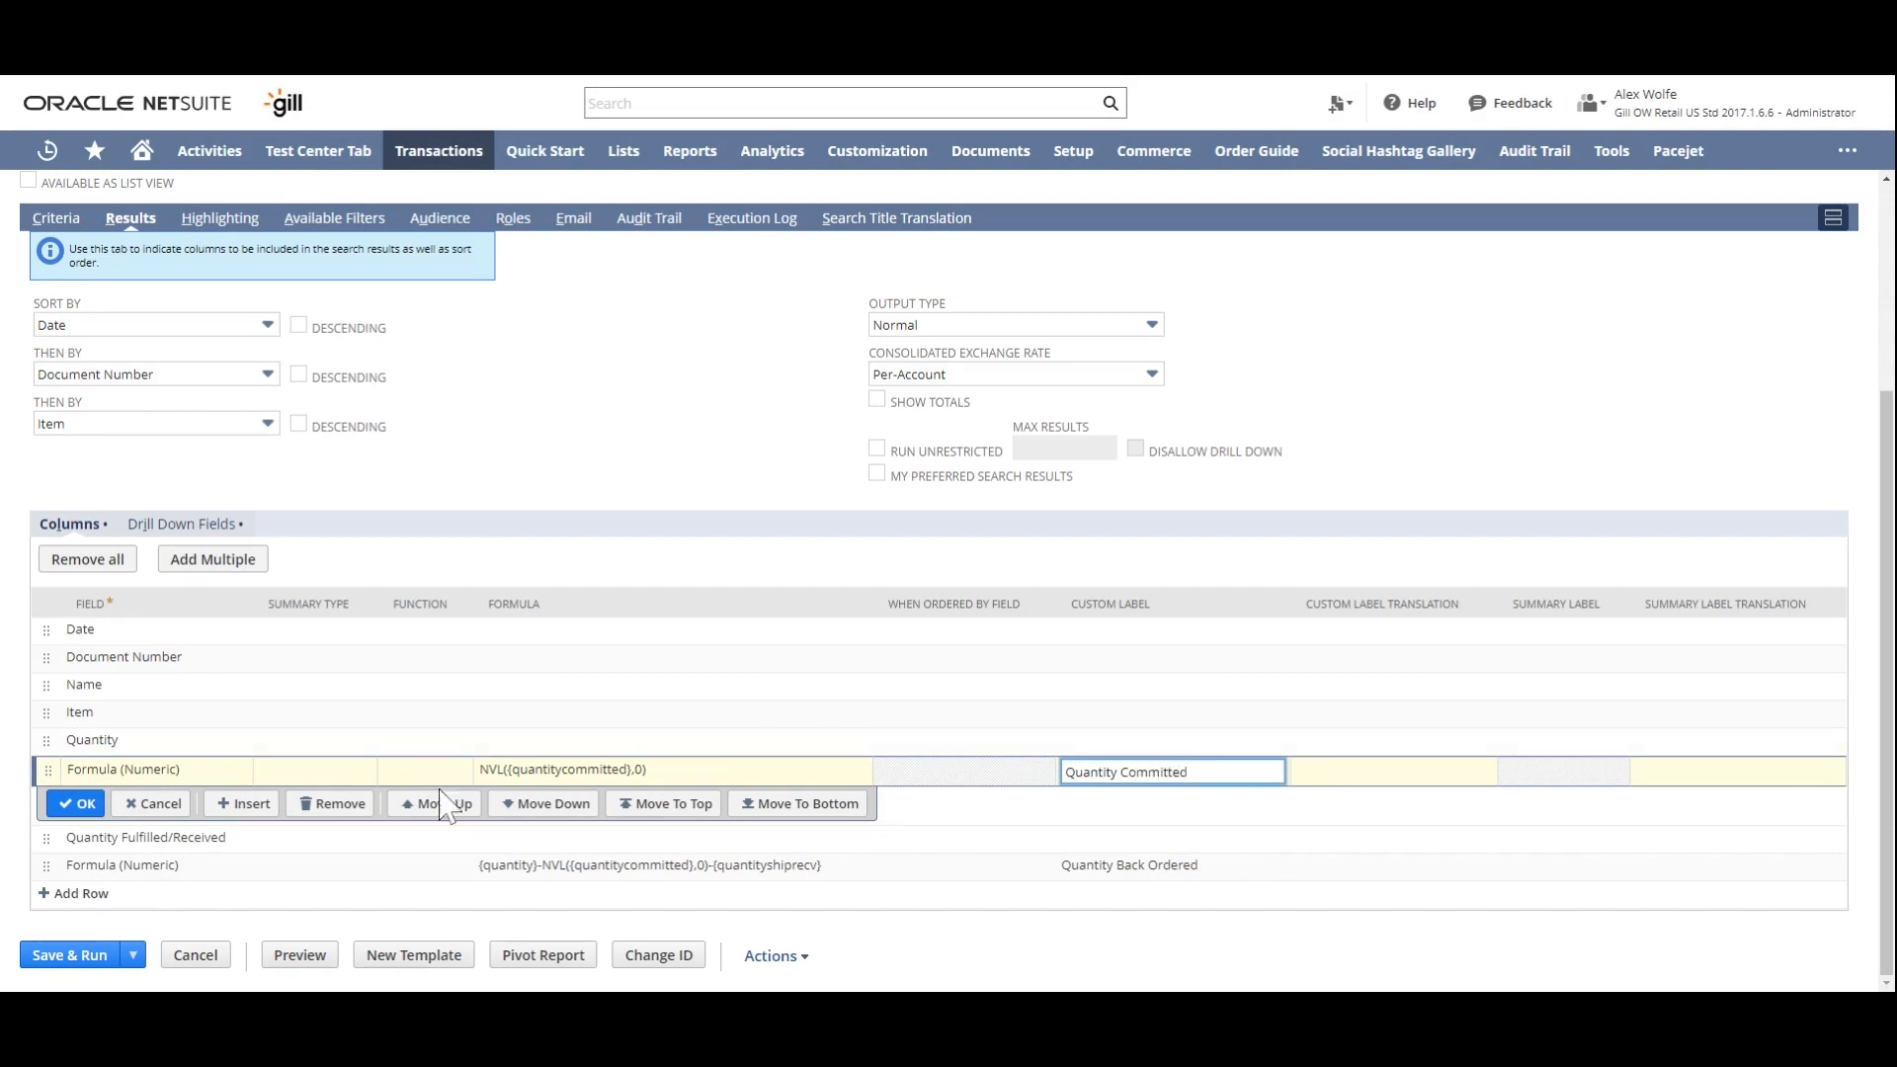
pyautogui.click(78, 804)
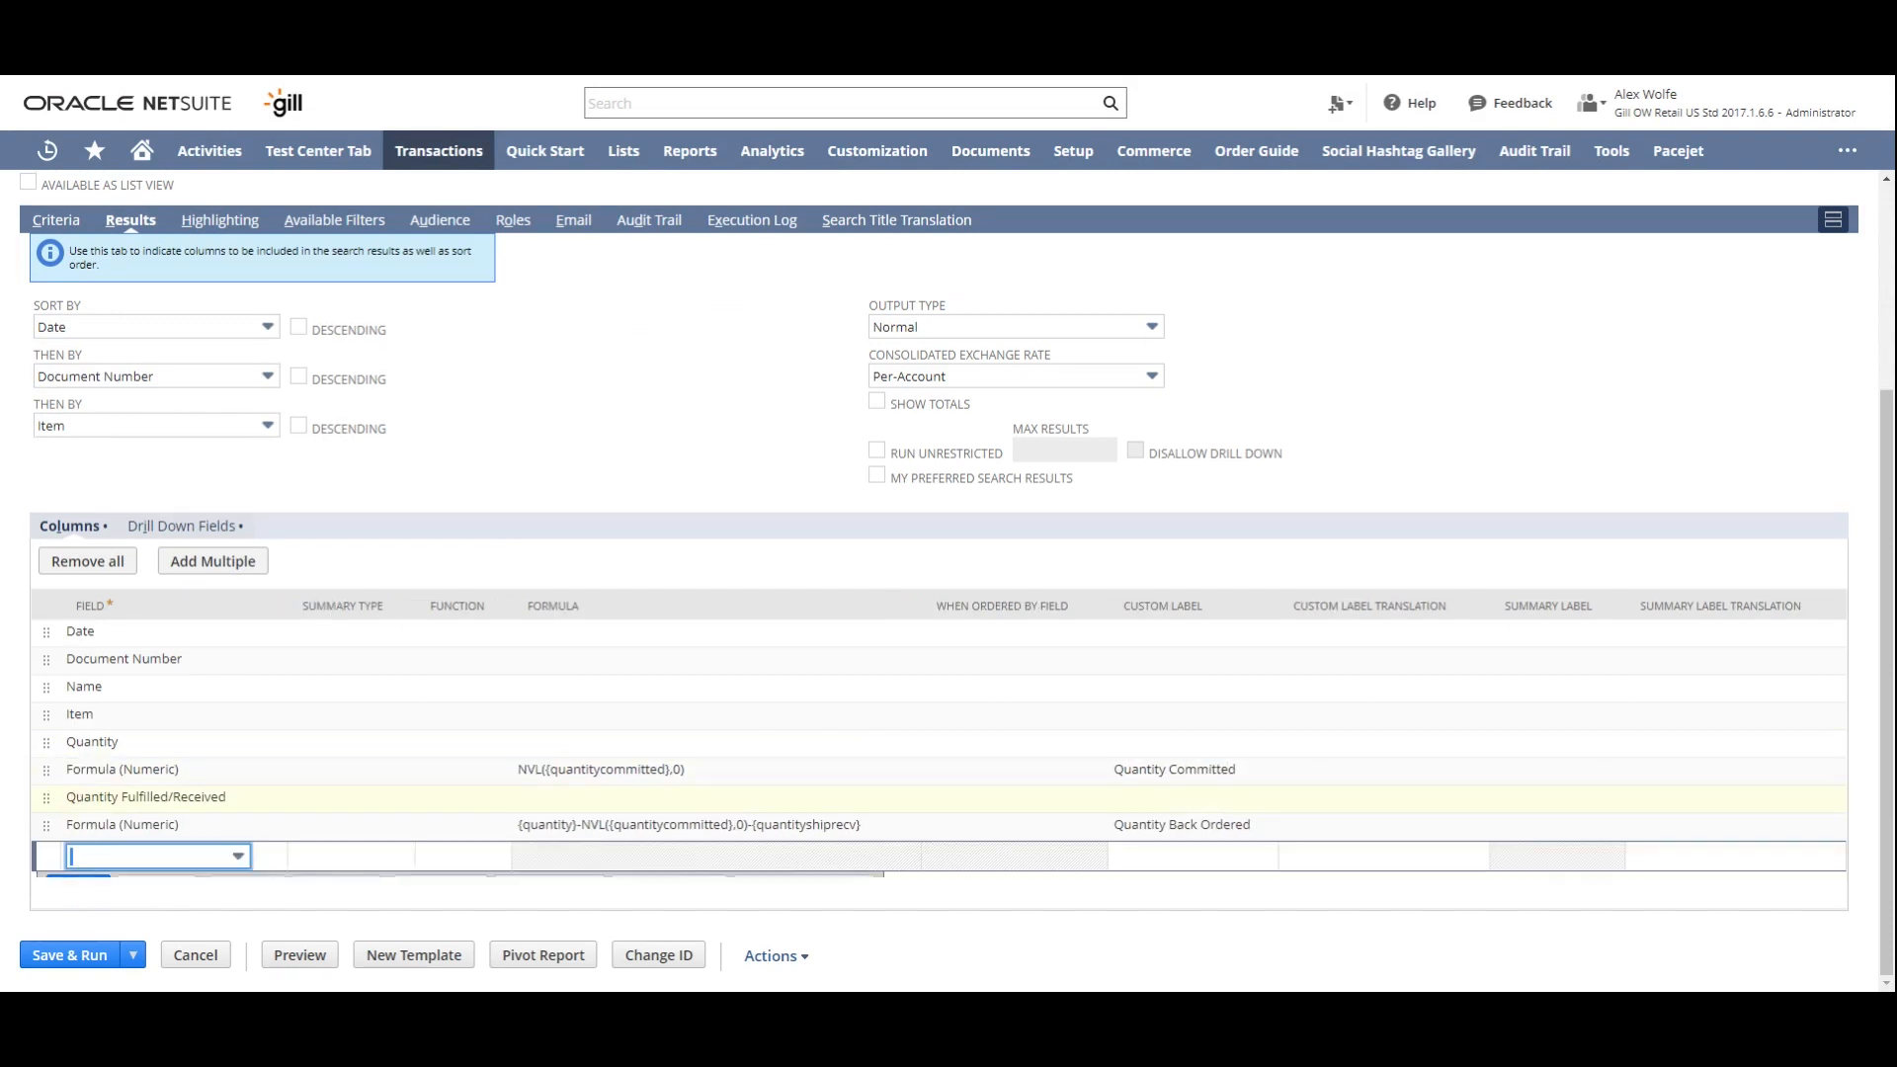
# - Save and run the updated search, and check the Quantity Committed column throughout the results
pyautogui.click(75, 958)
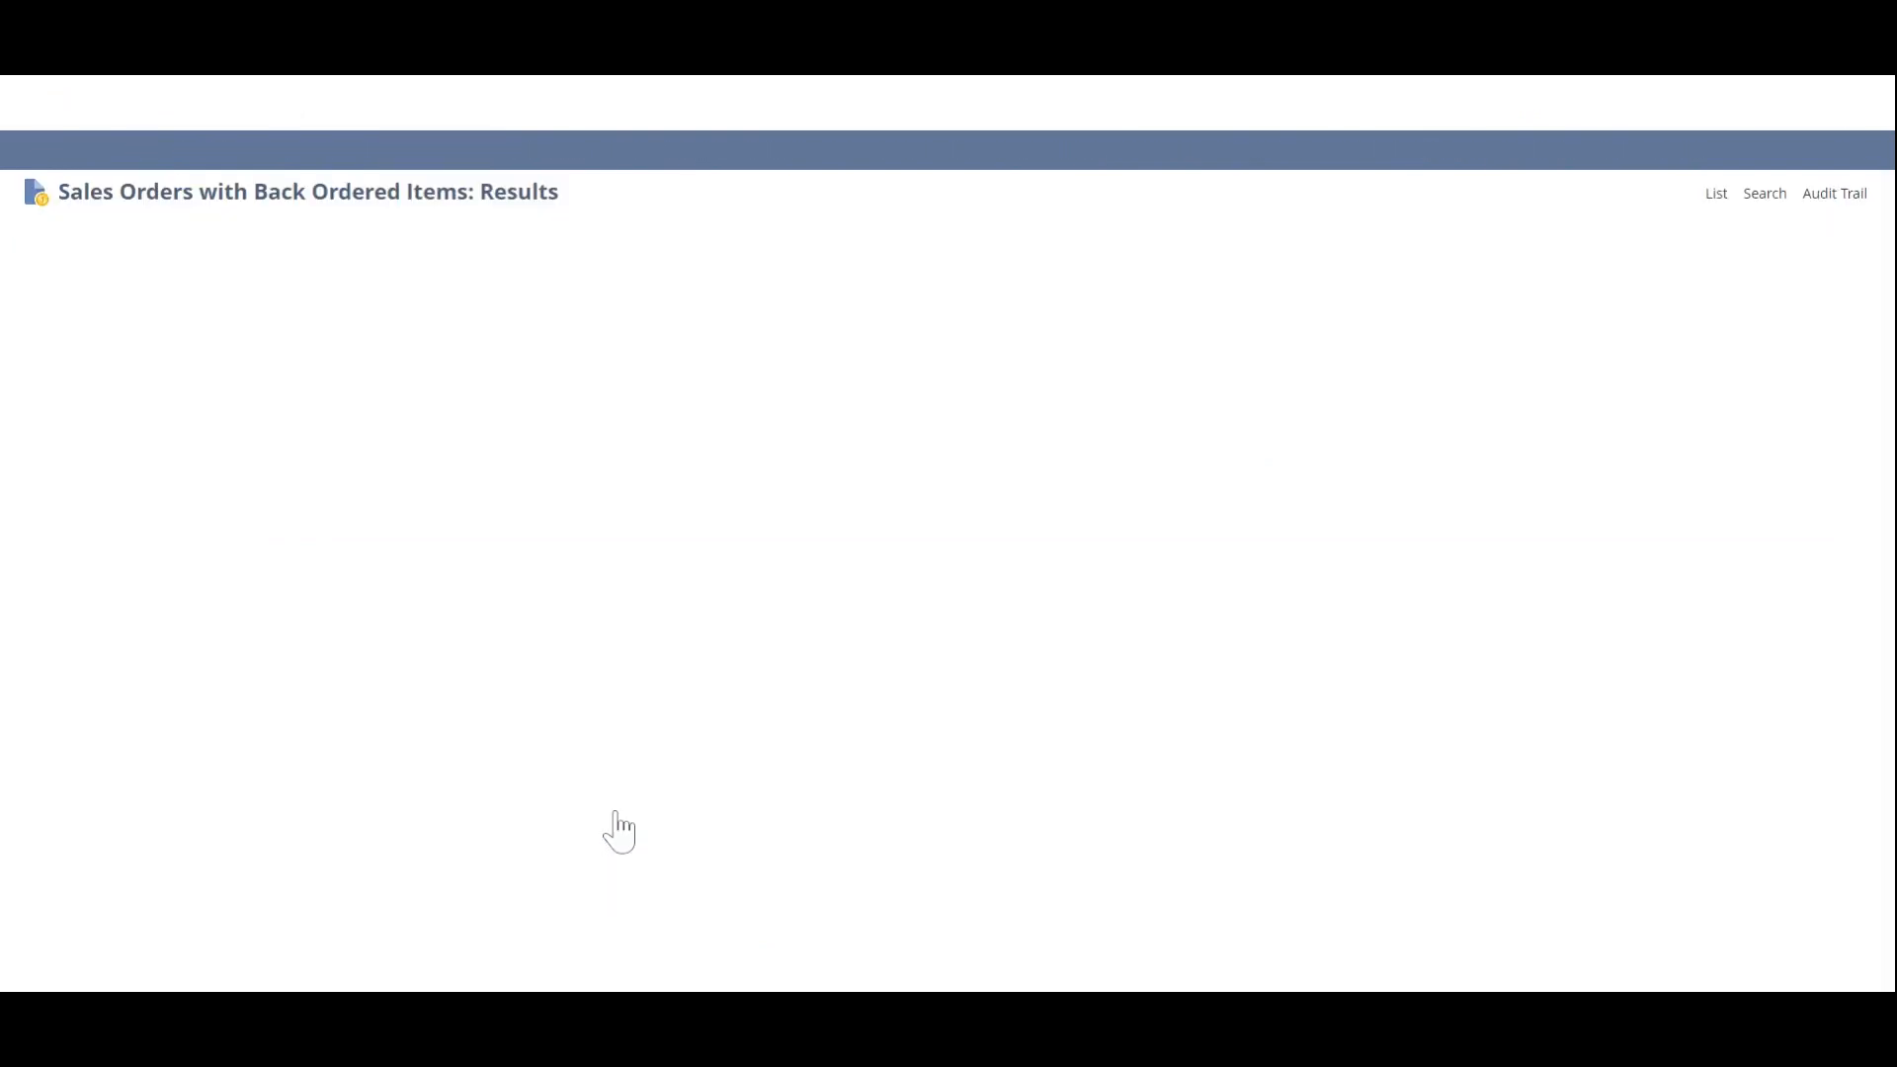
pyautogui.scroll(-8, 1571, 554)
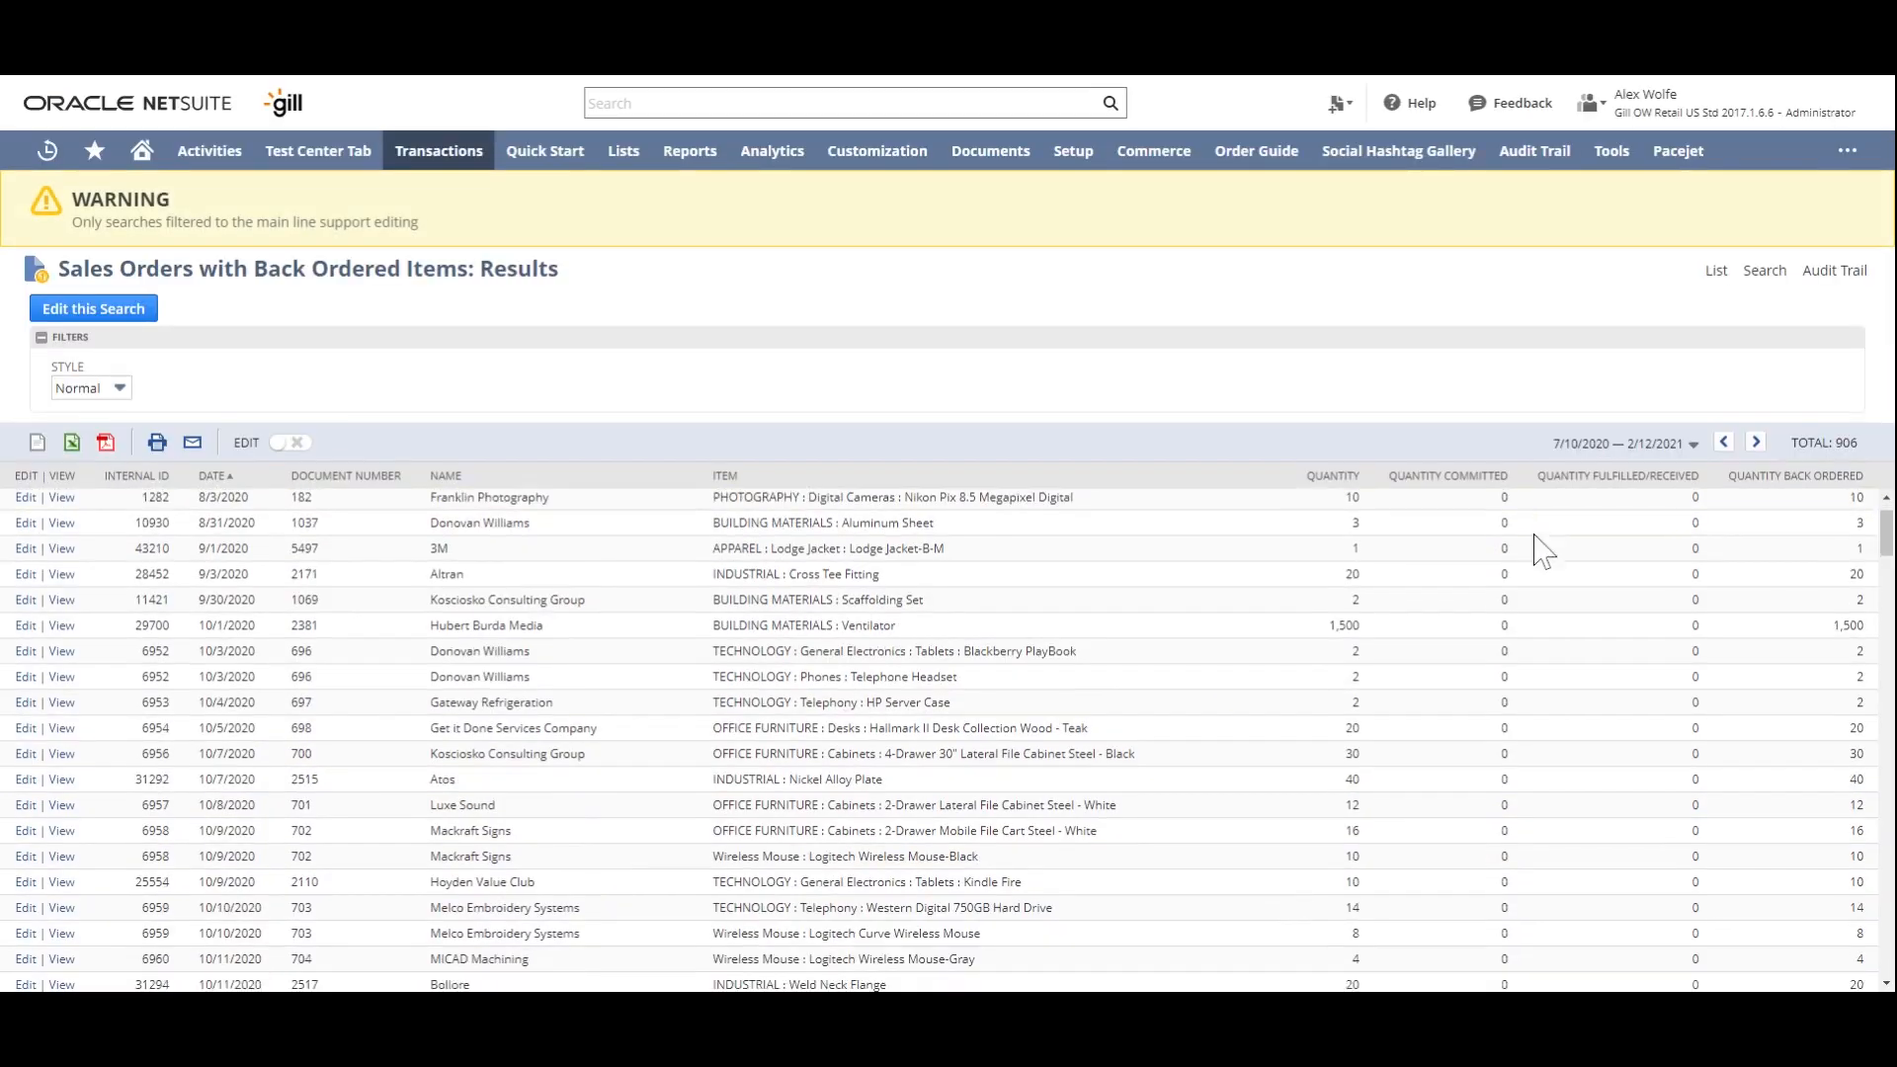
pyautogui.scroll(-5, 1541, 585)
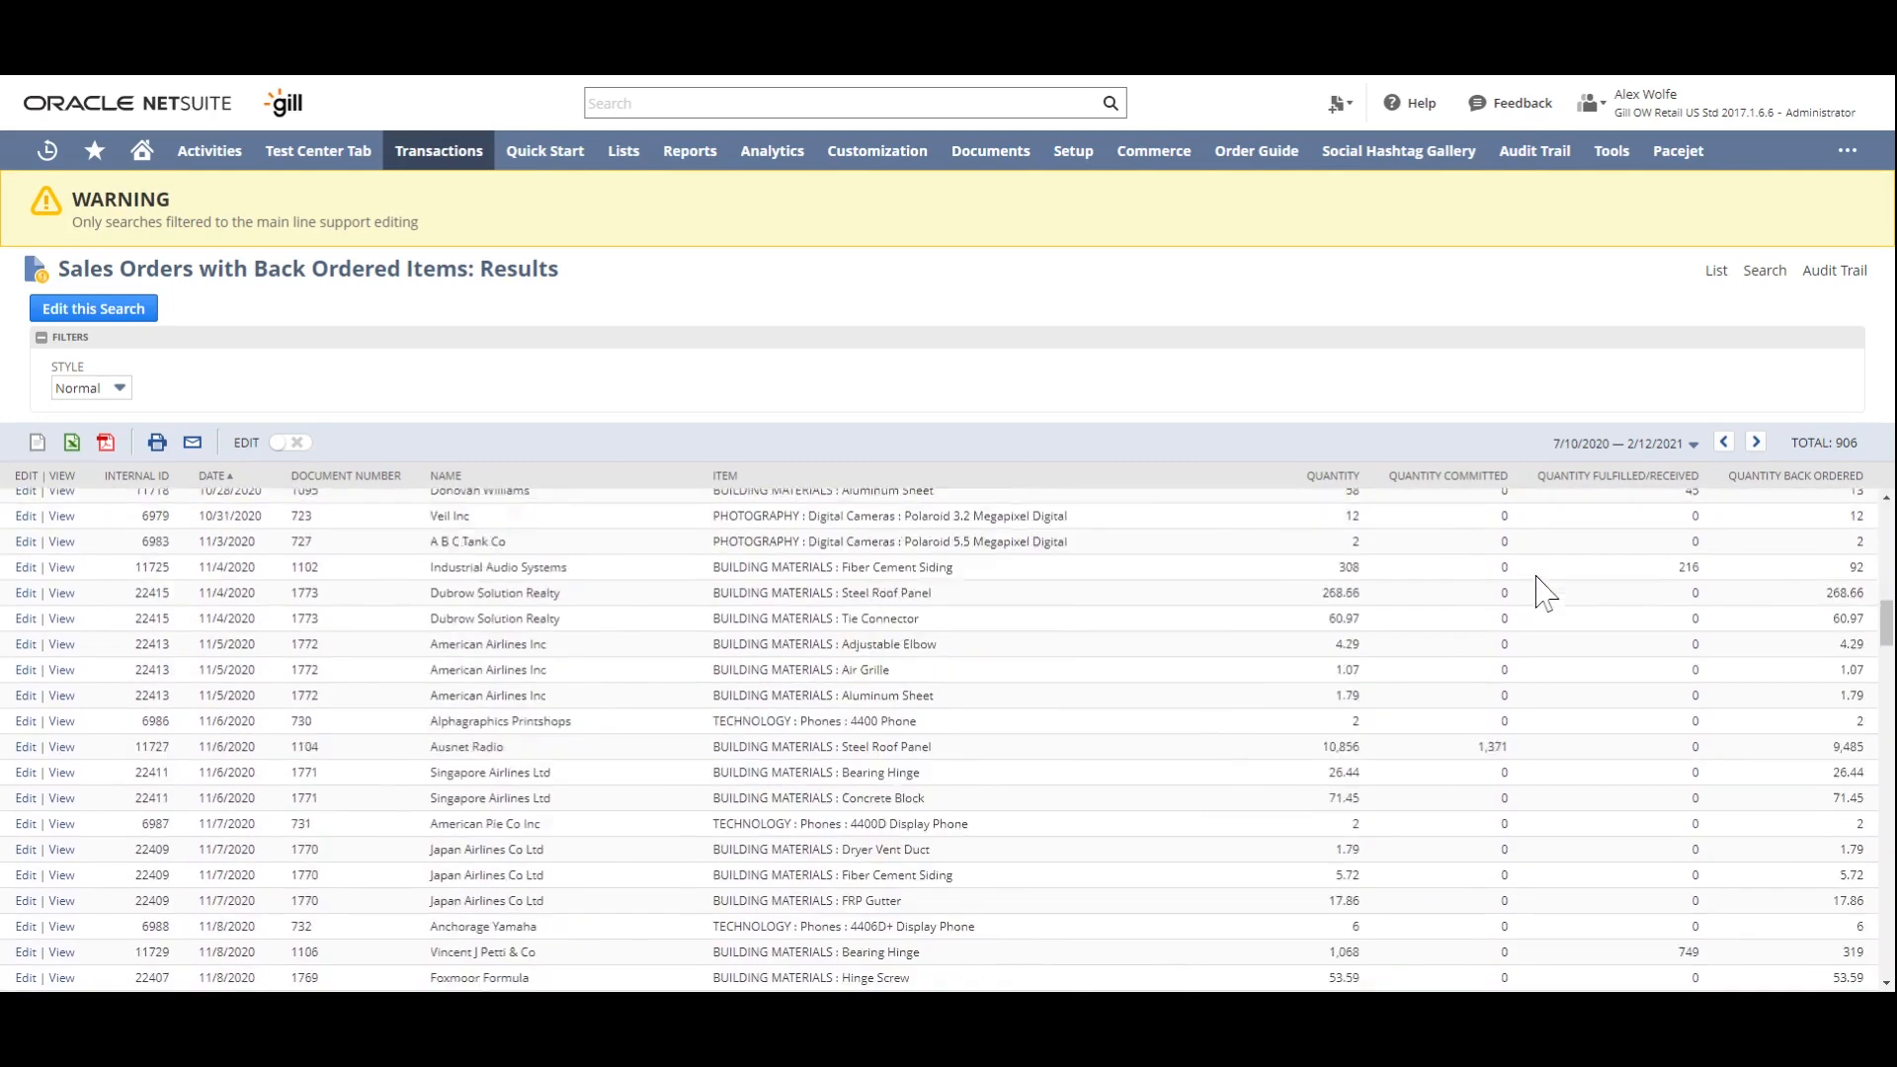